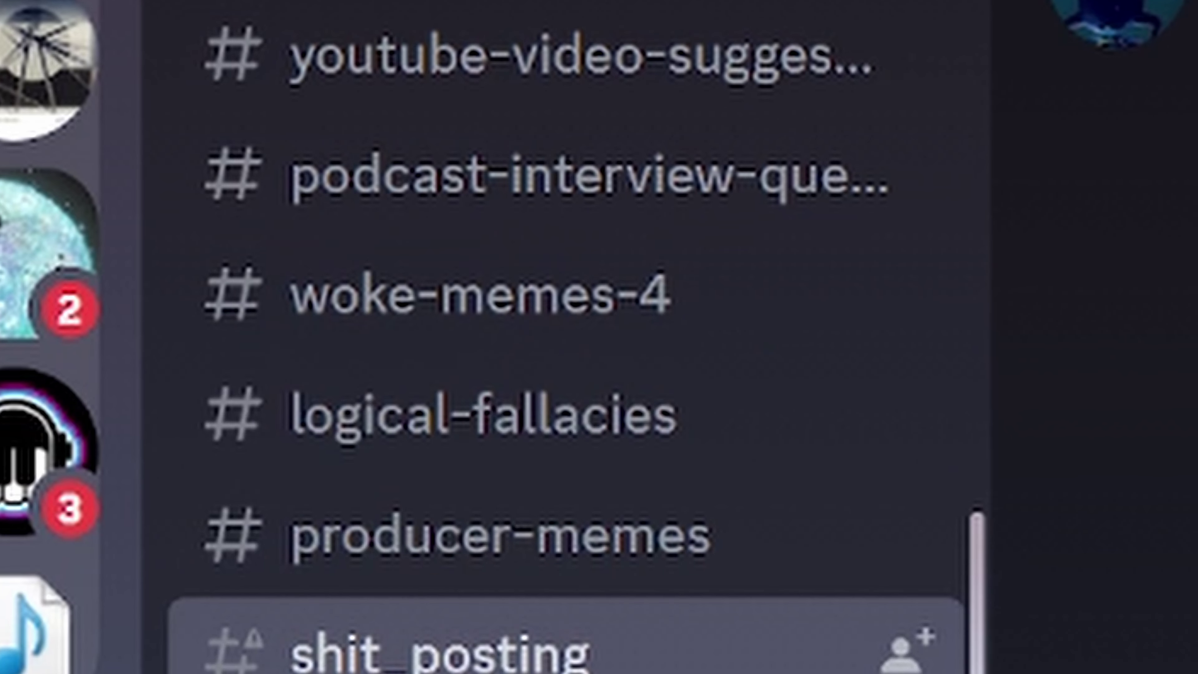
Find a chat channel further down the Discord server's channel list and open it
scroll(425, 628, "down", 3)
scroll(417, 616, "down", 3)
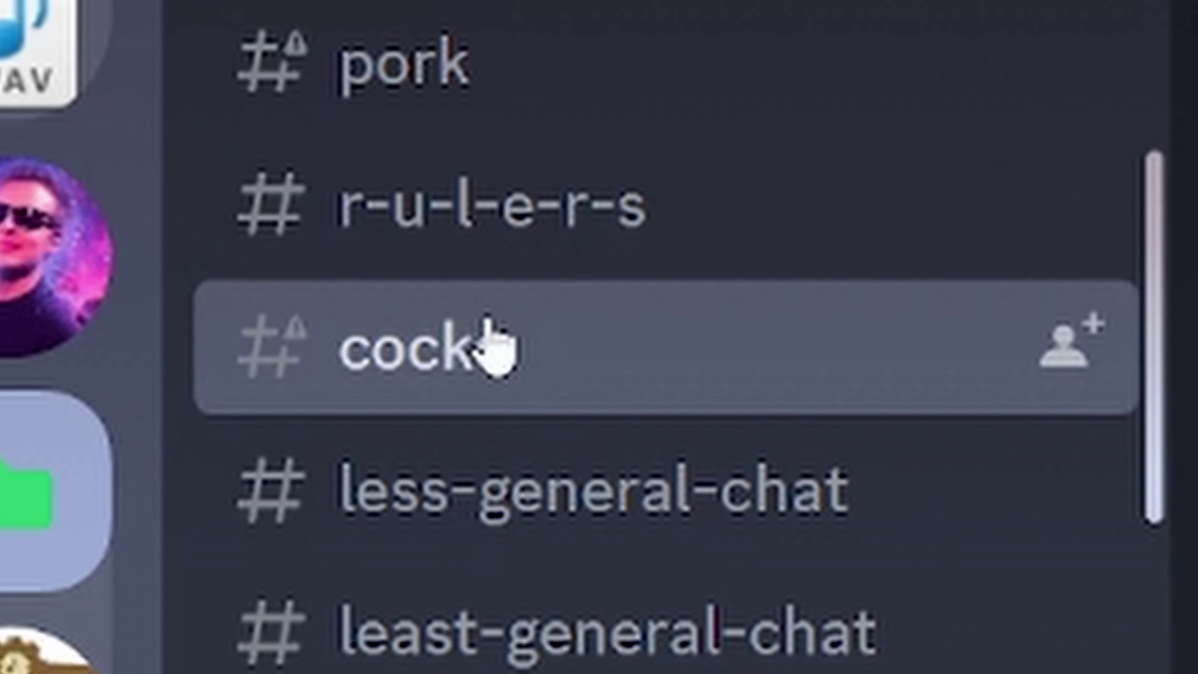
scroll(471, 373, "down", 3)
left_click(461, 370)
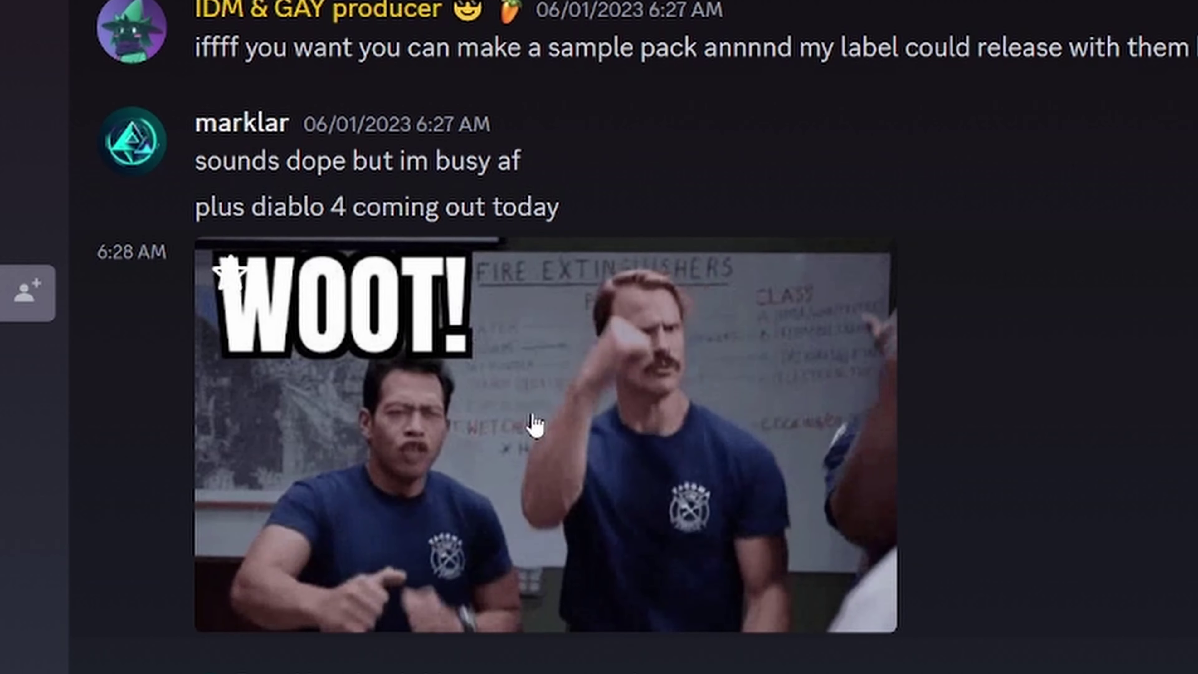
Read through the channel's June 2023 messages and look at the posted audio files, including the Dominate_Remix versions
left_click_drag(252, 208, 334, 240)
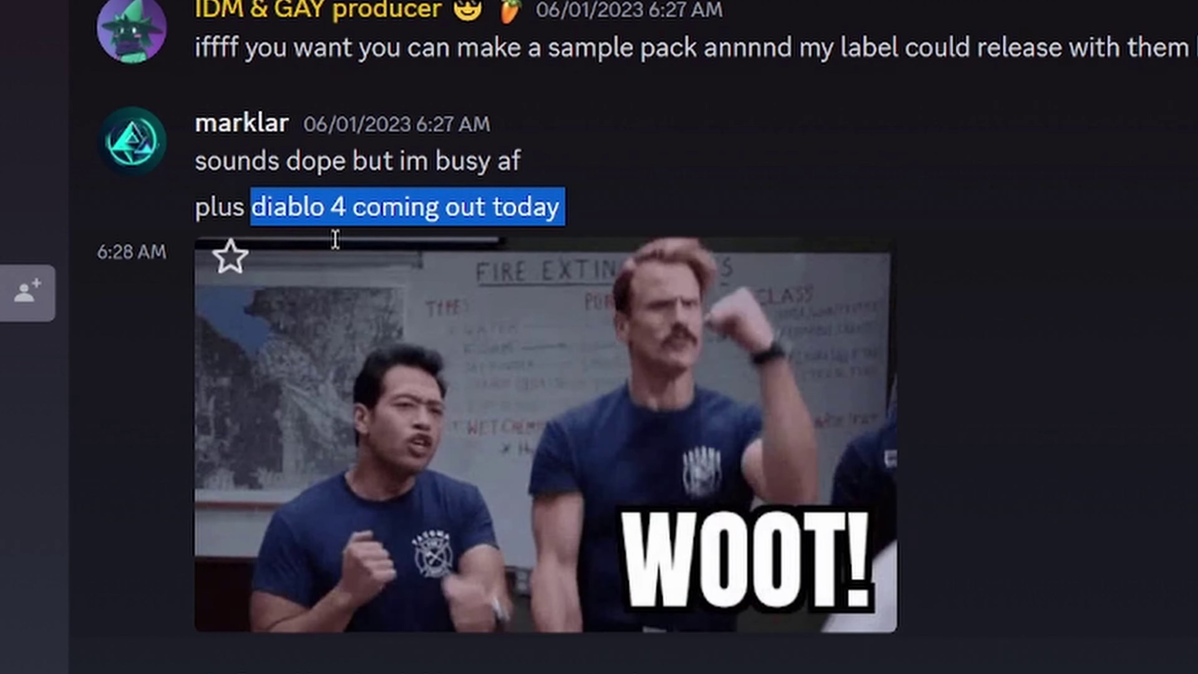
left_click(594, 231)
scroll(518, 278, "down", 5)
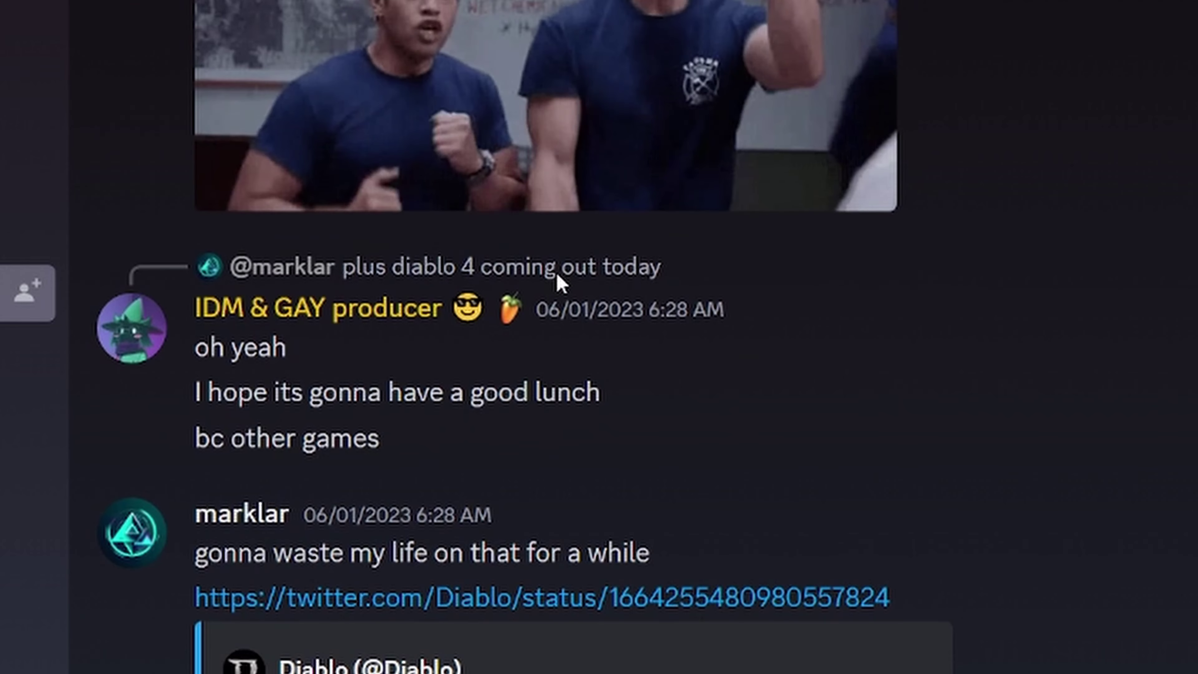
scroll(556, 273, "down", 15)
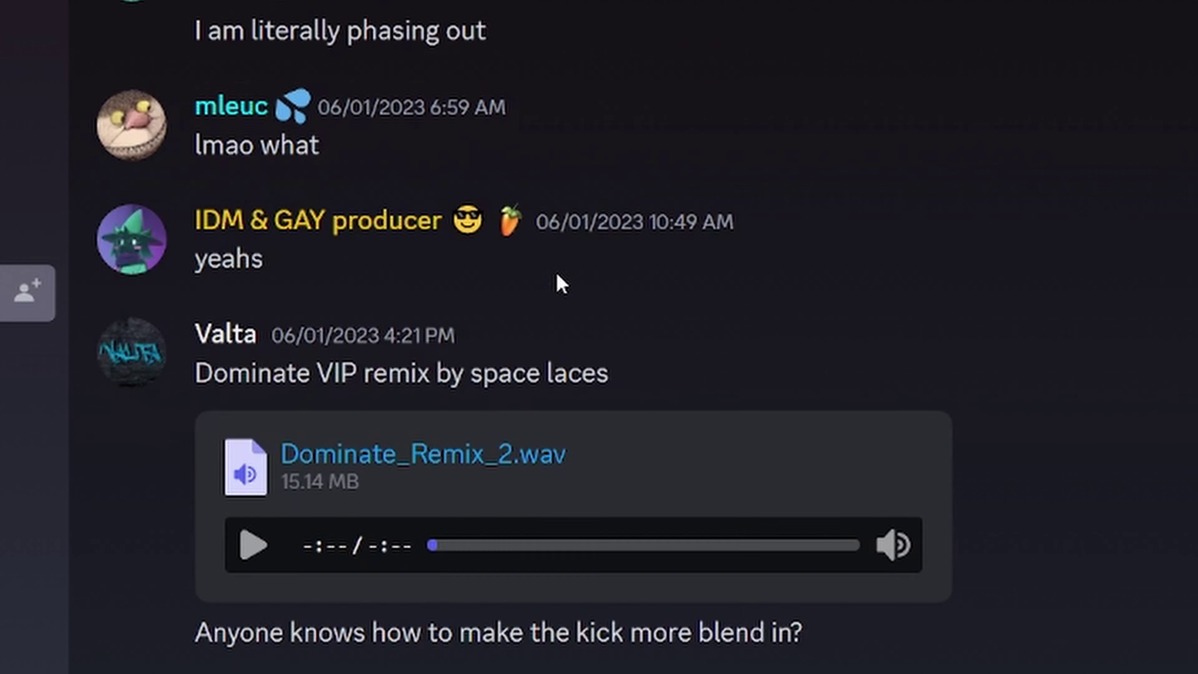
scroll(557, 276, "up", 5)
scroll(557, 276, "down", 8)
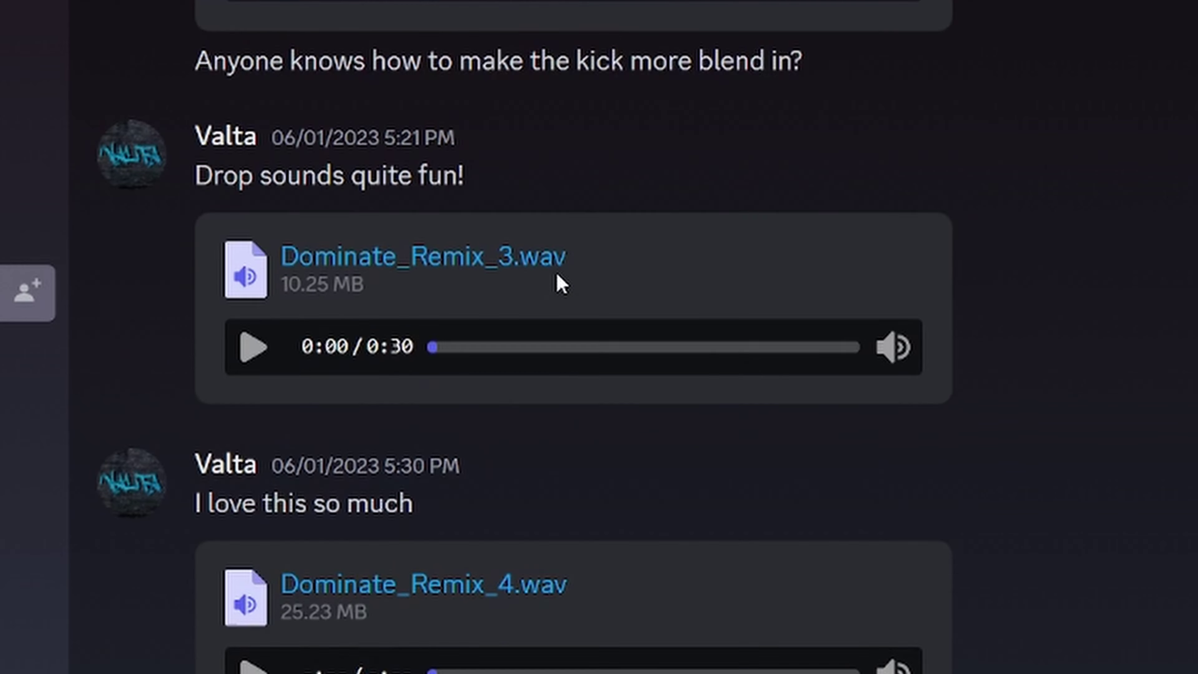
scroll(556, 276, "up", 4)
scroll(548, 292, "down", 15)
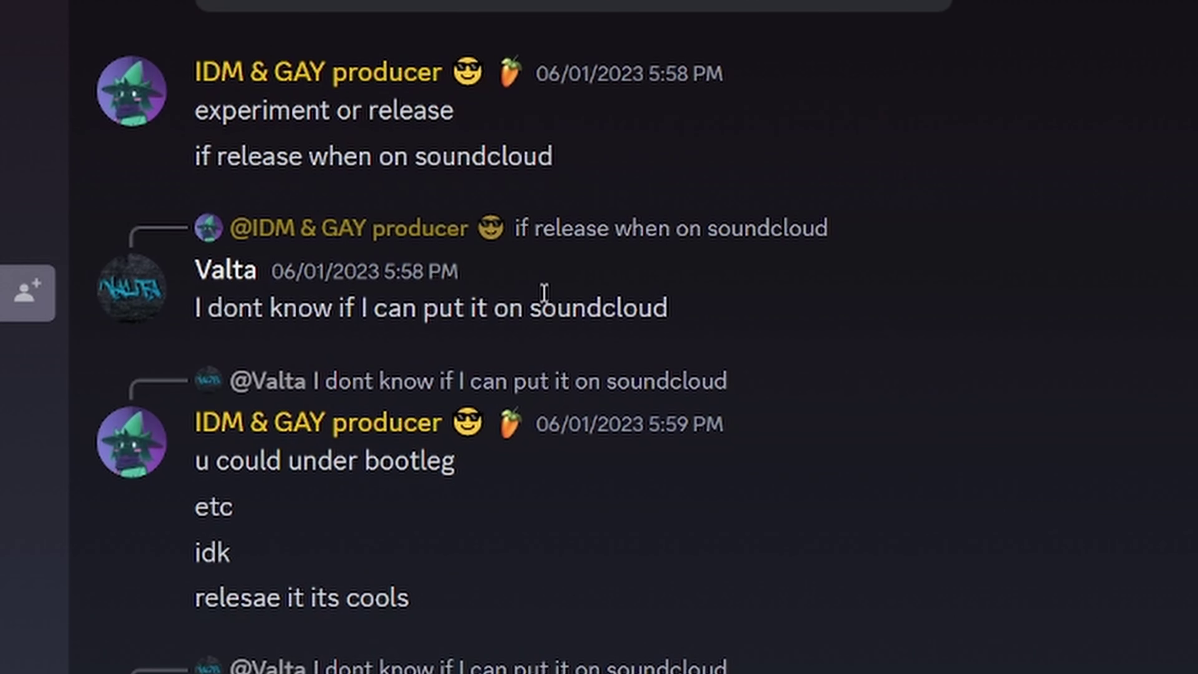
scroll(547, 302, "down", 15)
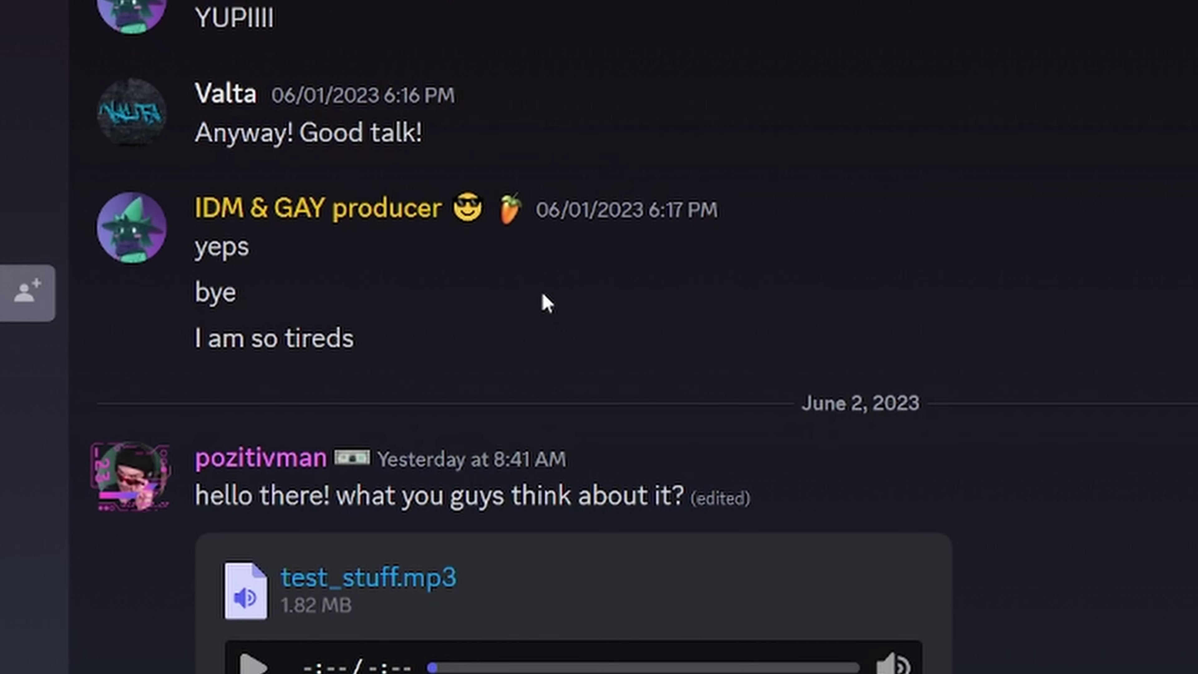
scroll(547, 303, "up", 20)
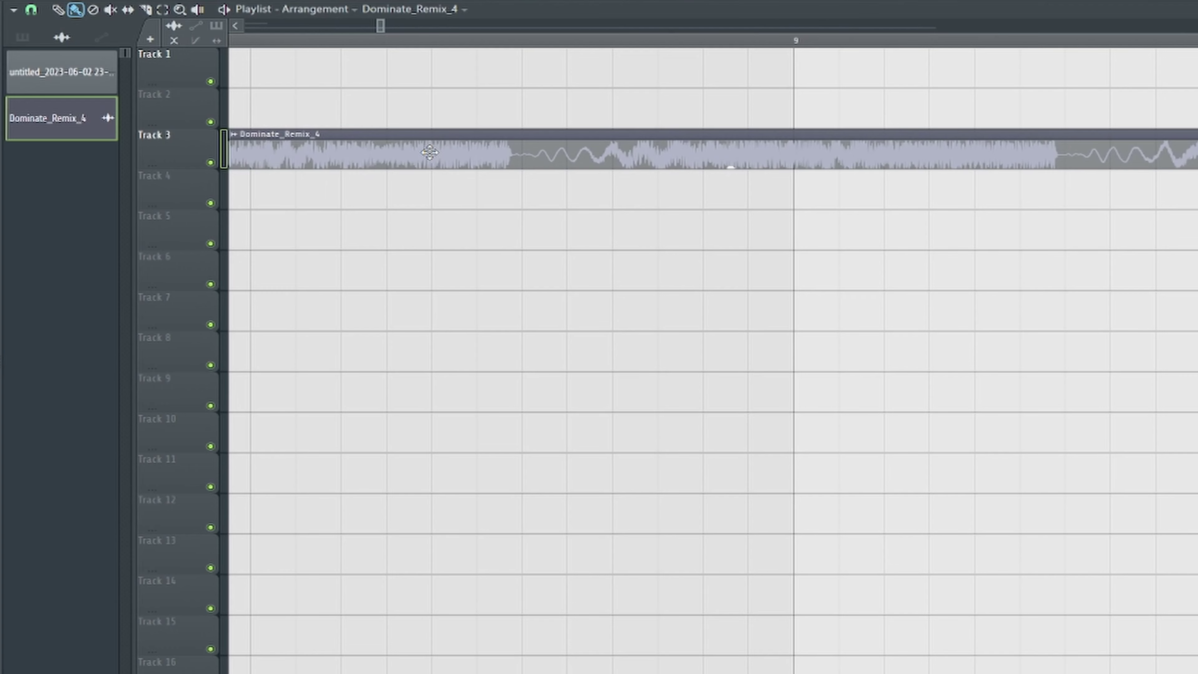
In FL Studio, examine the waveform of the Dominate_Remix_4 clip on Track 3 and stop its playback
scroll(564, 121, "right", 10)
scroll(1128, 160, "down", 5)
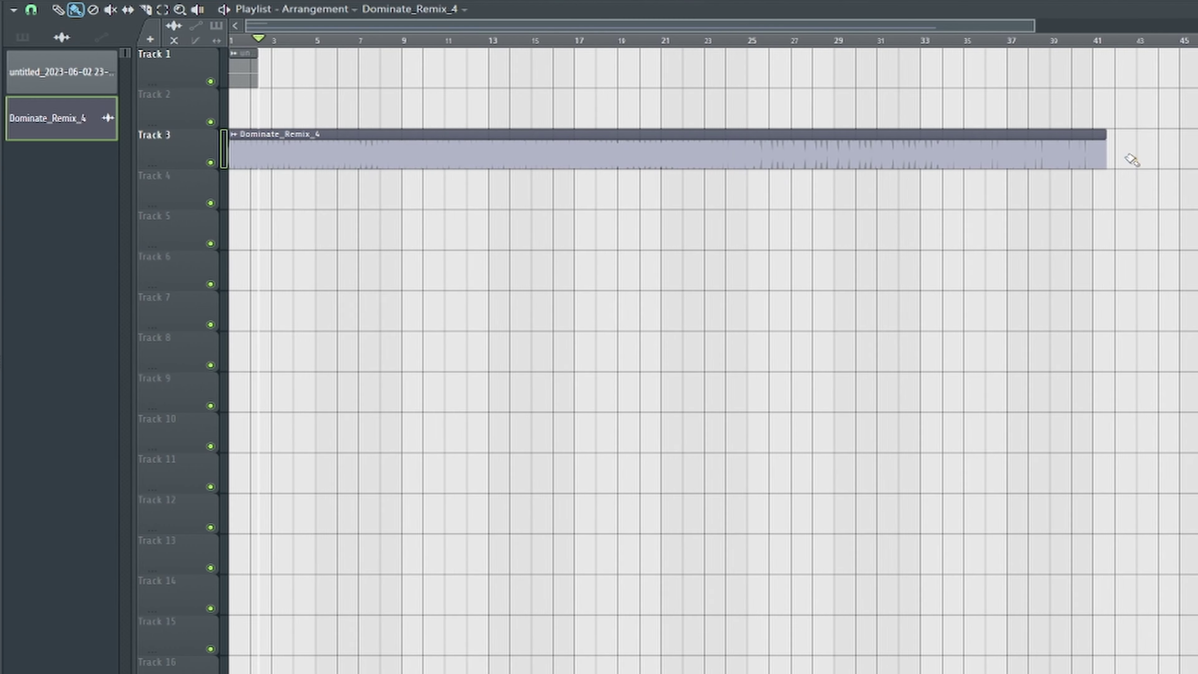
scroll(647, 165, "up", 10)
scroll(622, 158, "down", 8)
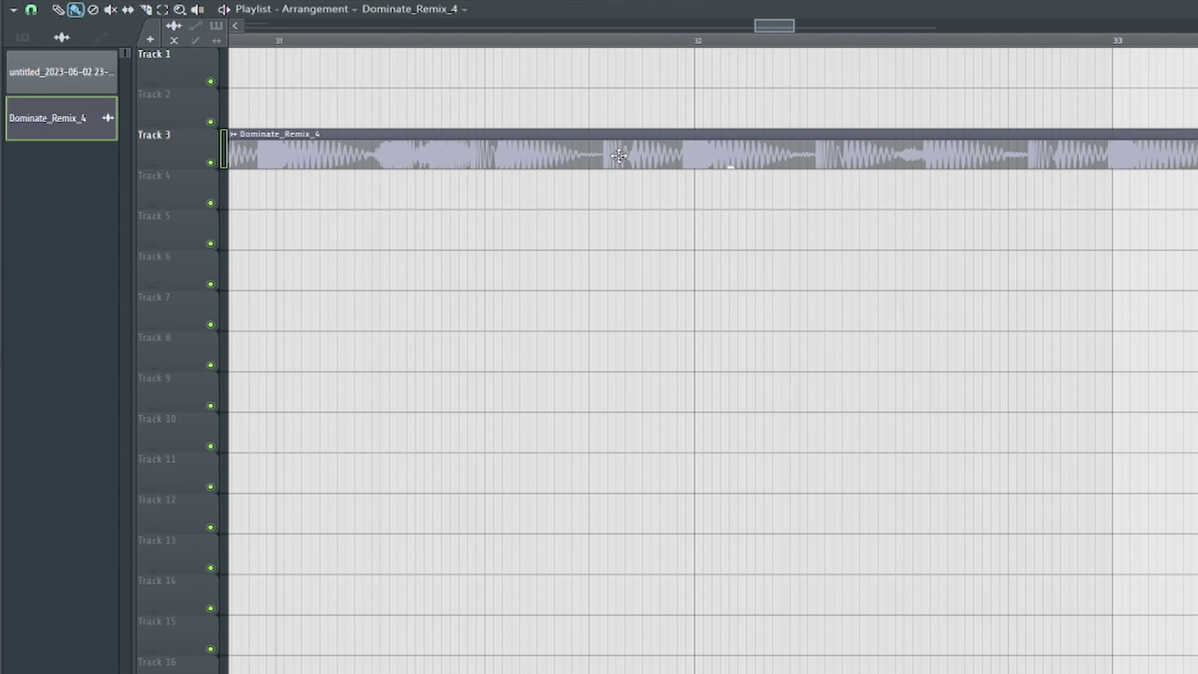
scroll(268, 148, "up", 6)
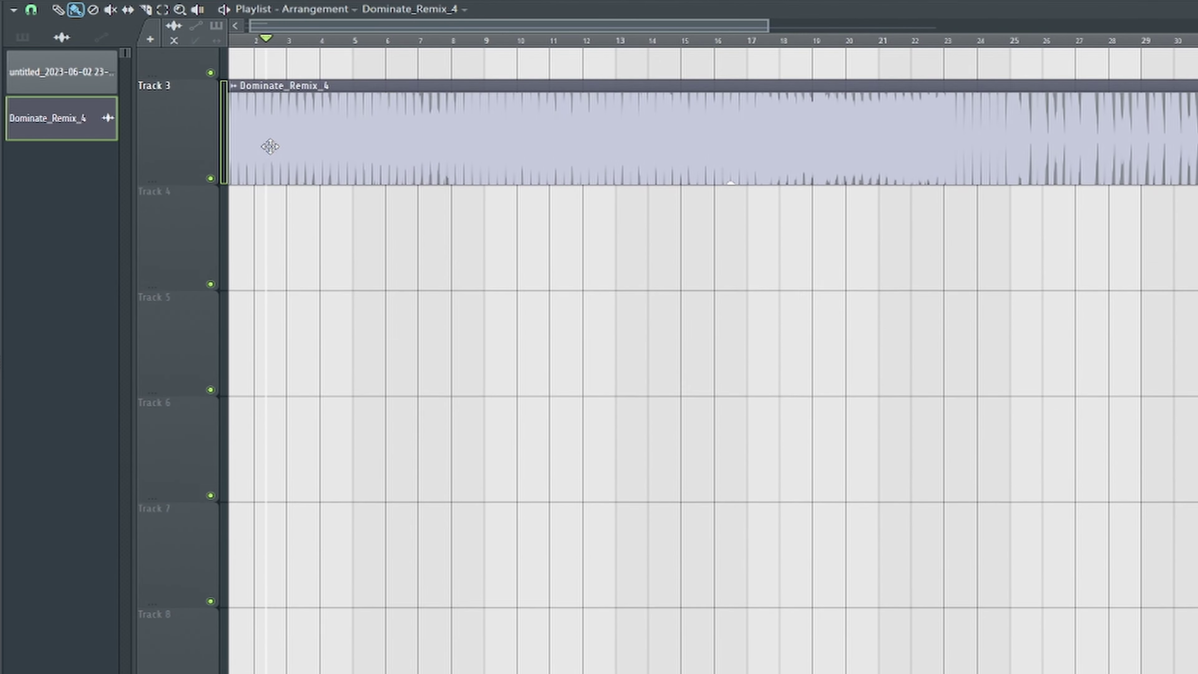
scroll(279, 126, "up", 4)
scroll(279, 126, "up", 4)
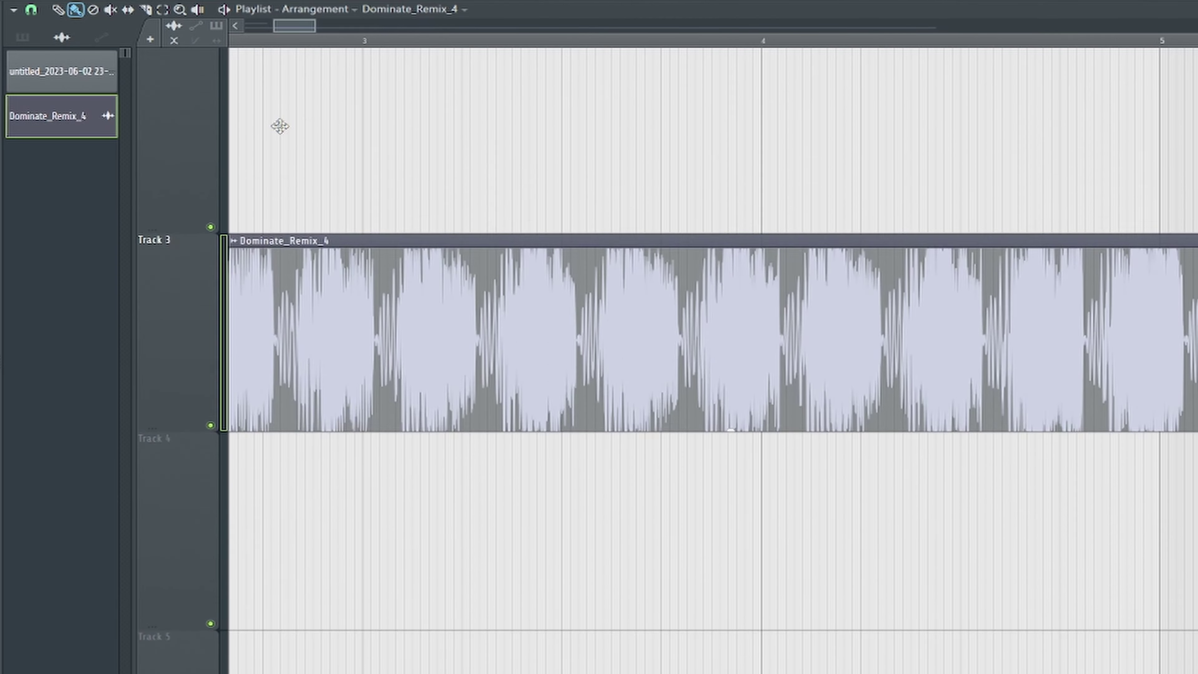
scroll(279, 125, "down", 8)
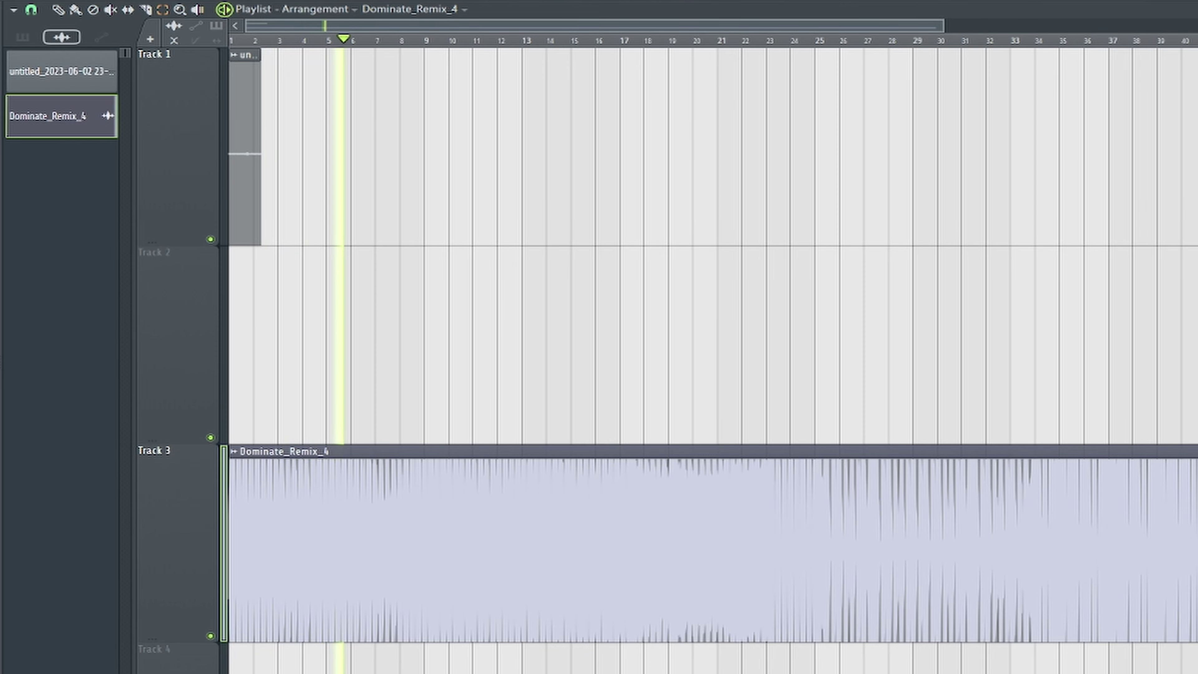
key("space")
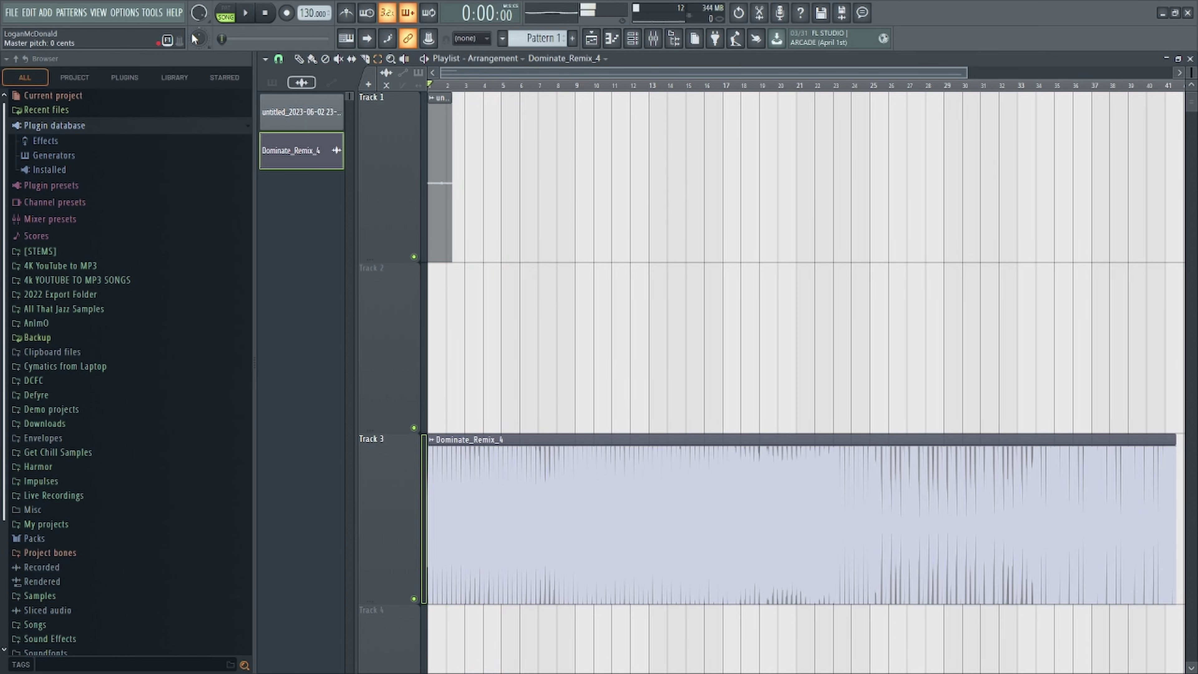
Load Youlean Loudness Meter 2 into slot 6 of the mixer's Master track and minimise its window
key("F9")
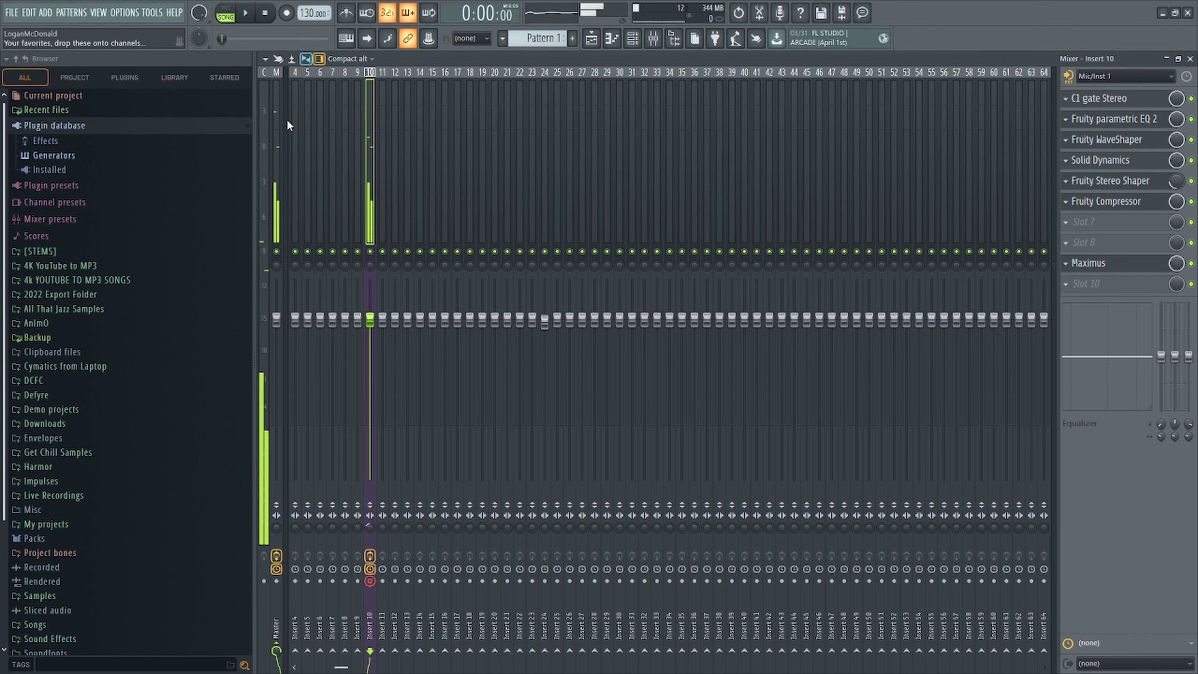
left_click(277, 181)
left_click(1114, 207)
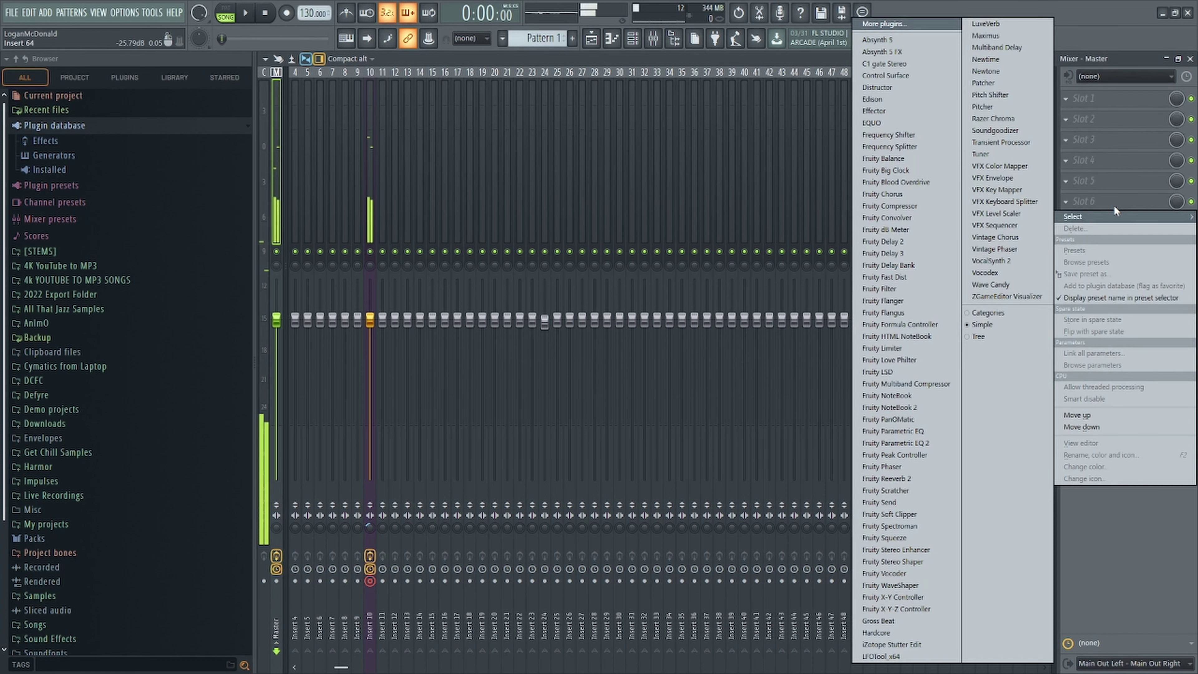
left_click(879, 22)
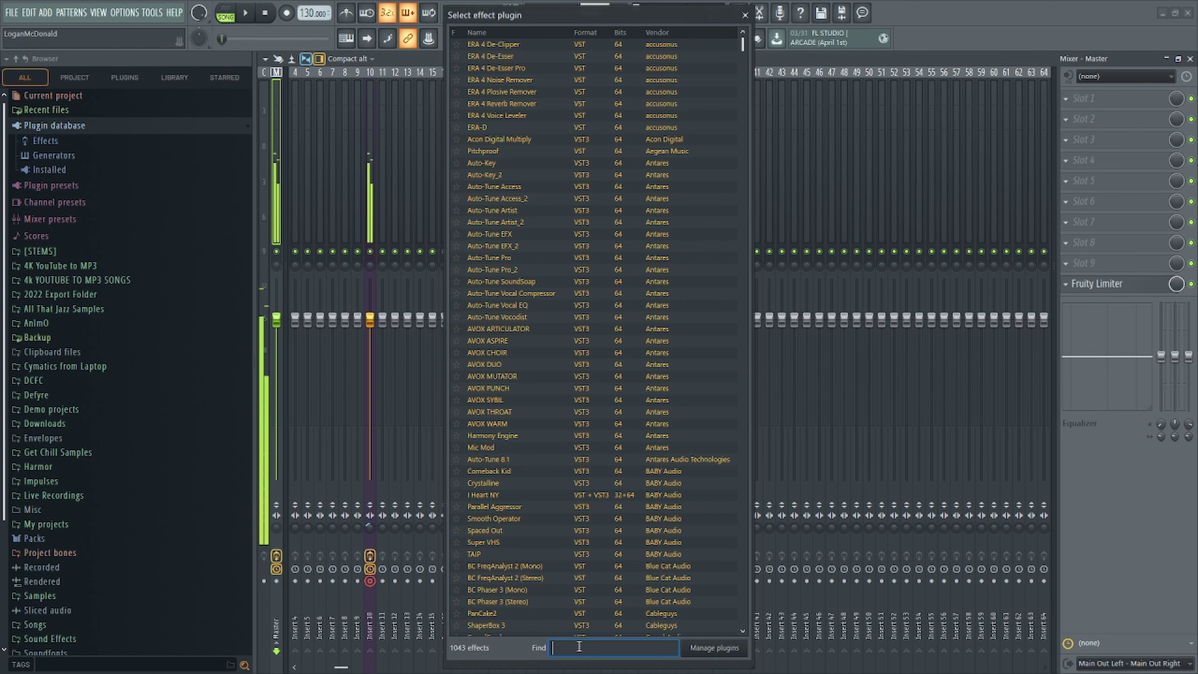
scroll(545, 374, "down", 20)
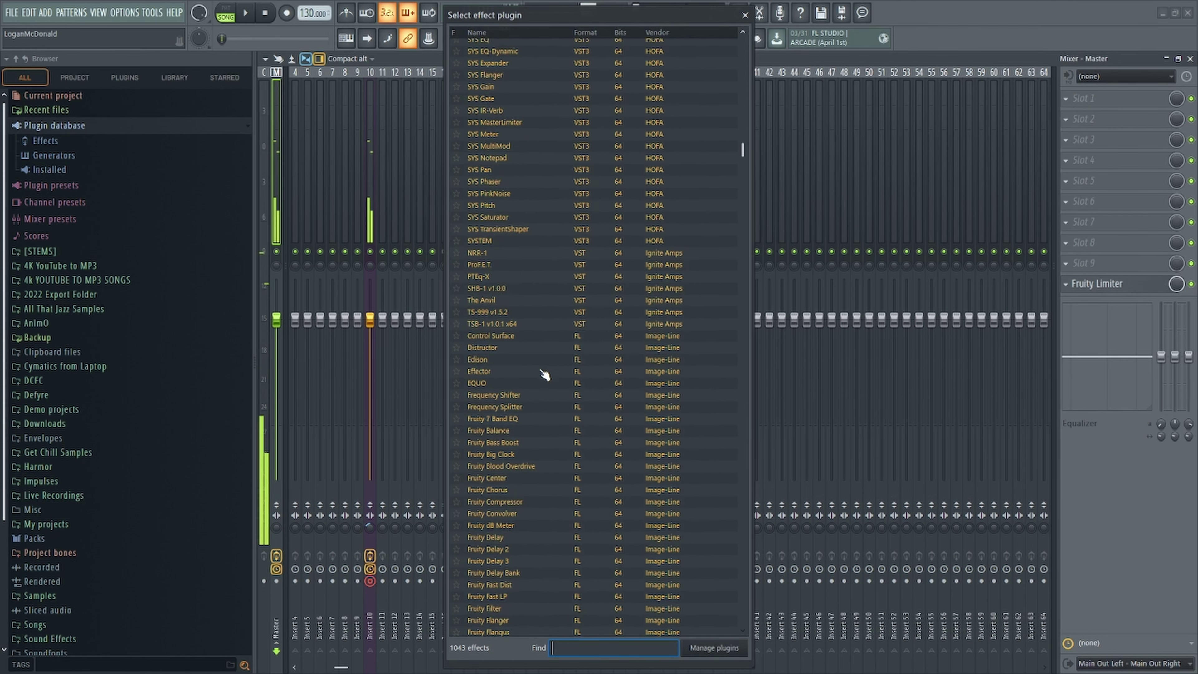
type("youle")
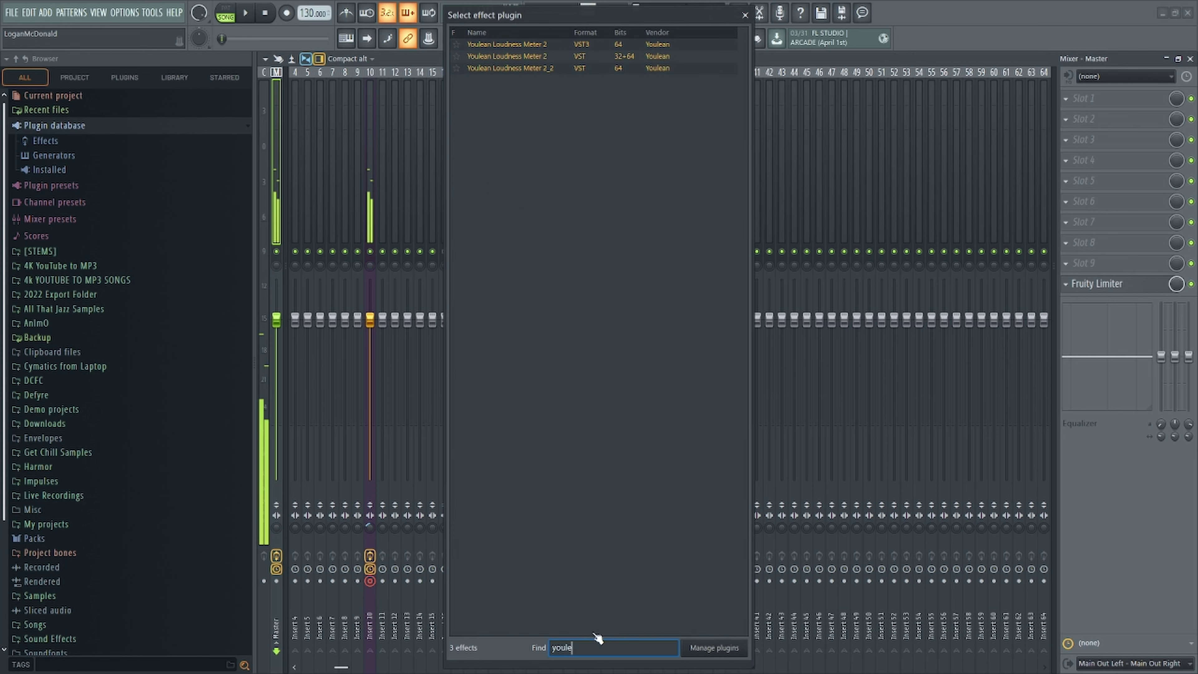
double_click(510, 68)
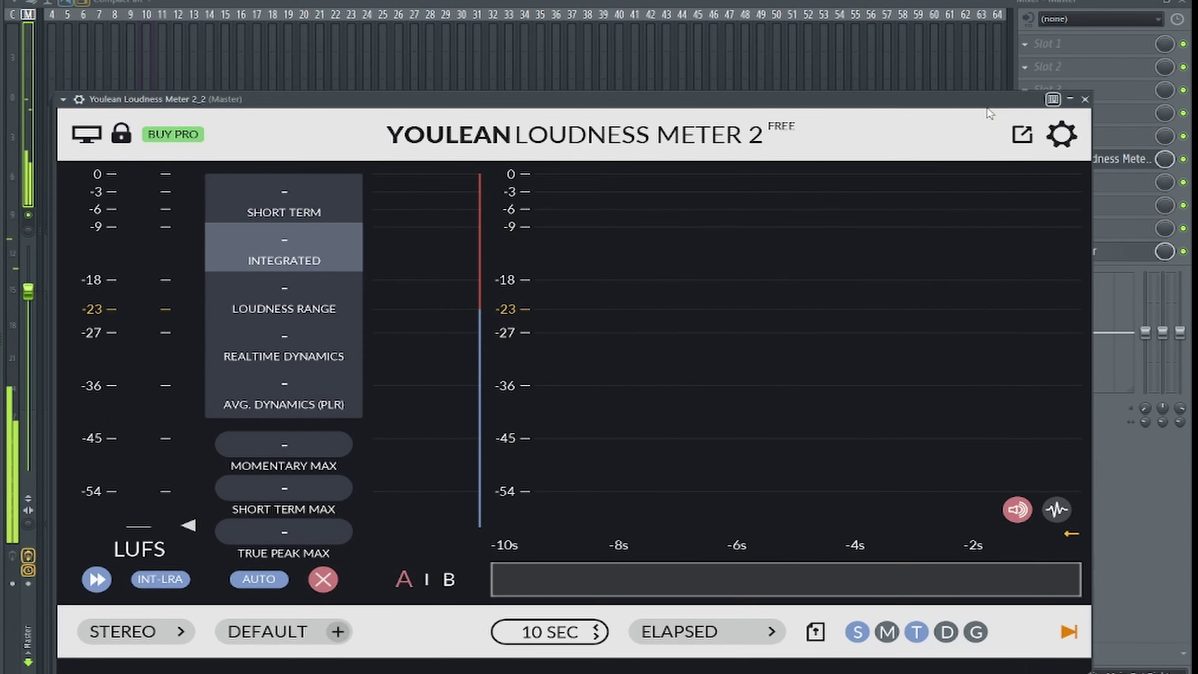
left_click(1076, 99)
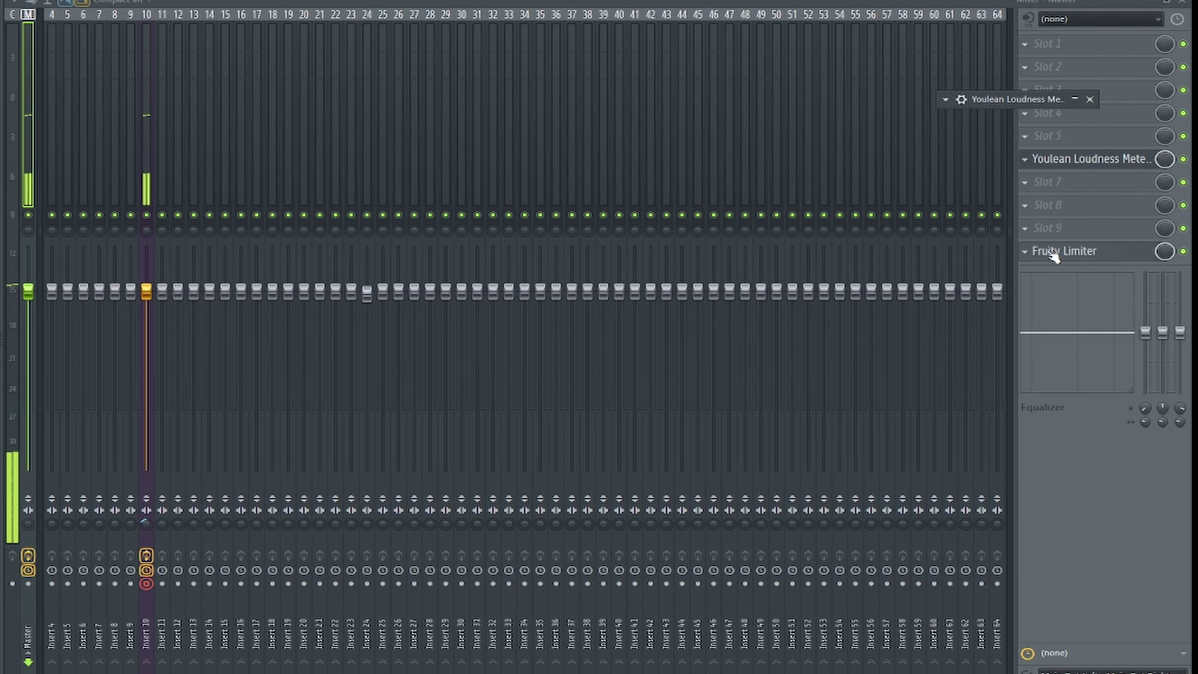
Load the VST3 version of Voxengo SPAN on the Master track below the loudness meter
left_click(1034, 207)
mouse_move(1045, 197)
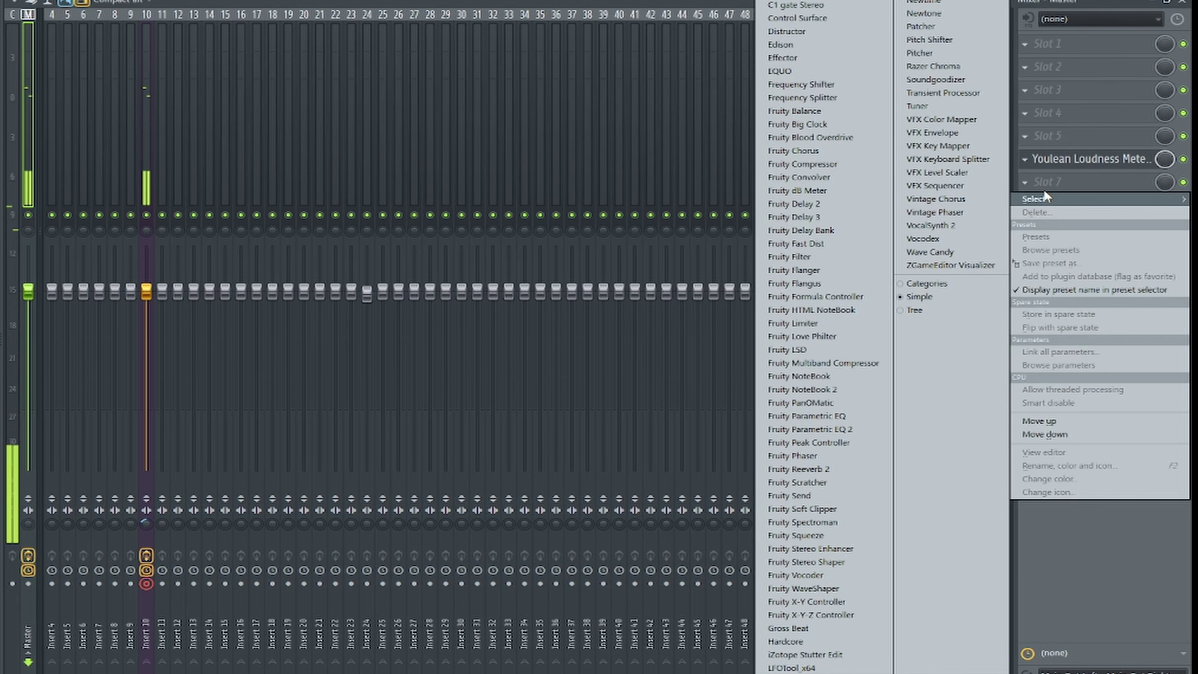
left_click(797, 1)
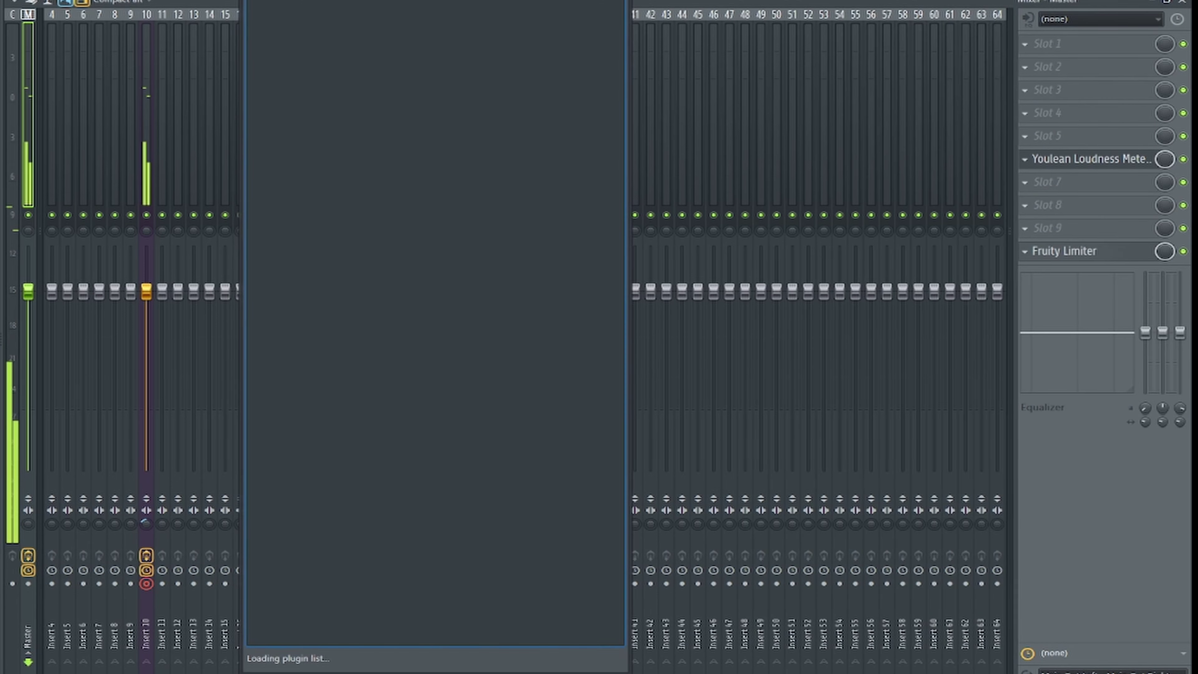
scroll(382, 477, "down", 2)
scroll(386, 482, "down", 20)
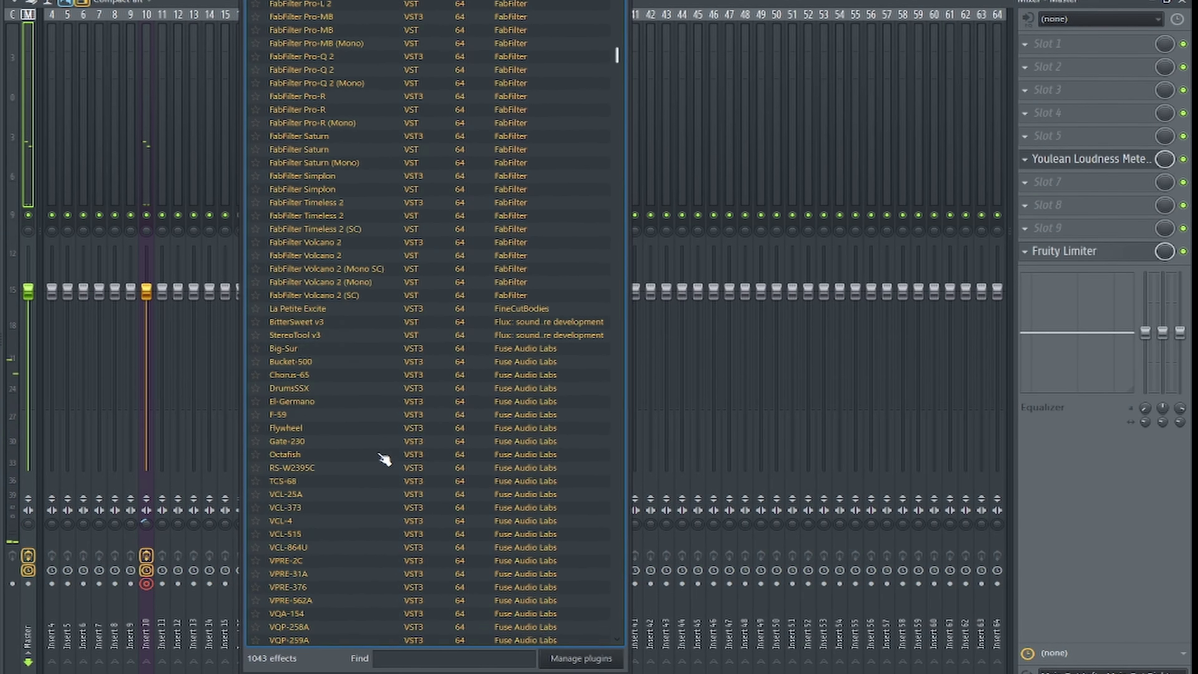
scroll(393, 430, "down", 8)
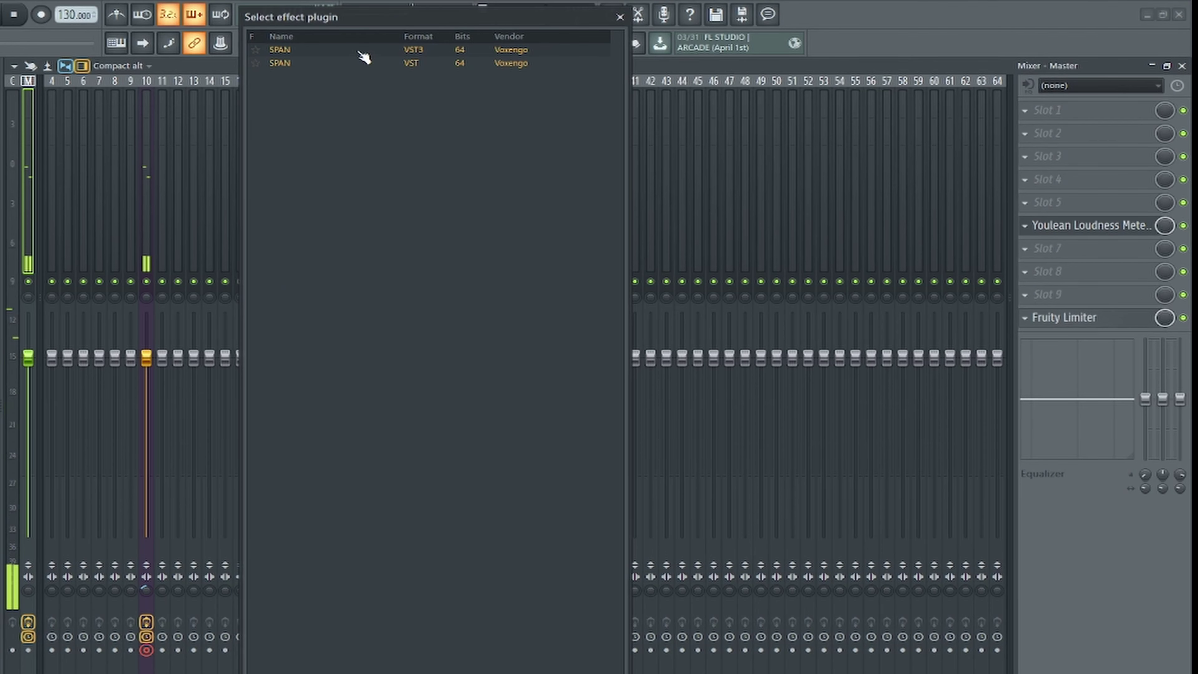
left_click(359, 51)
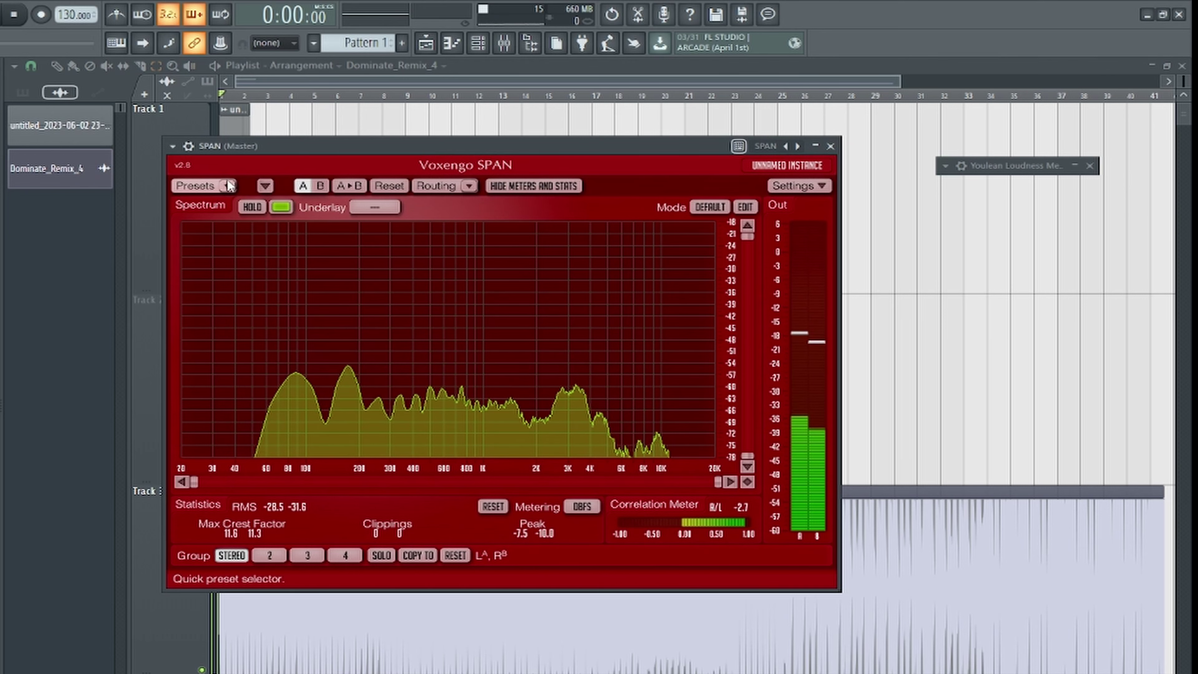
left_click(227, 184)
left_click(794, 188)
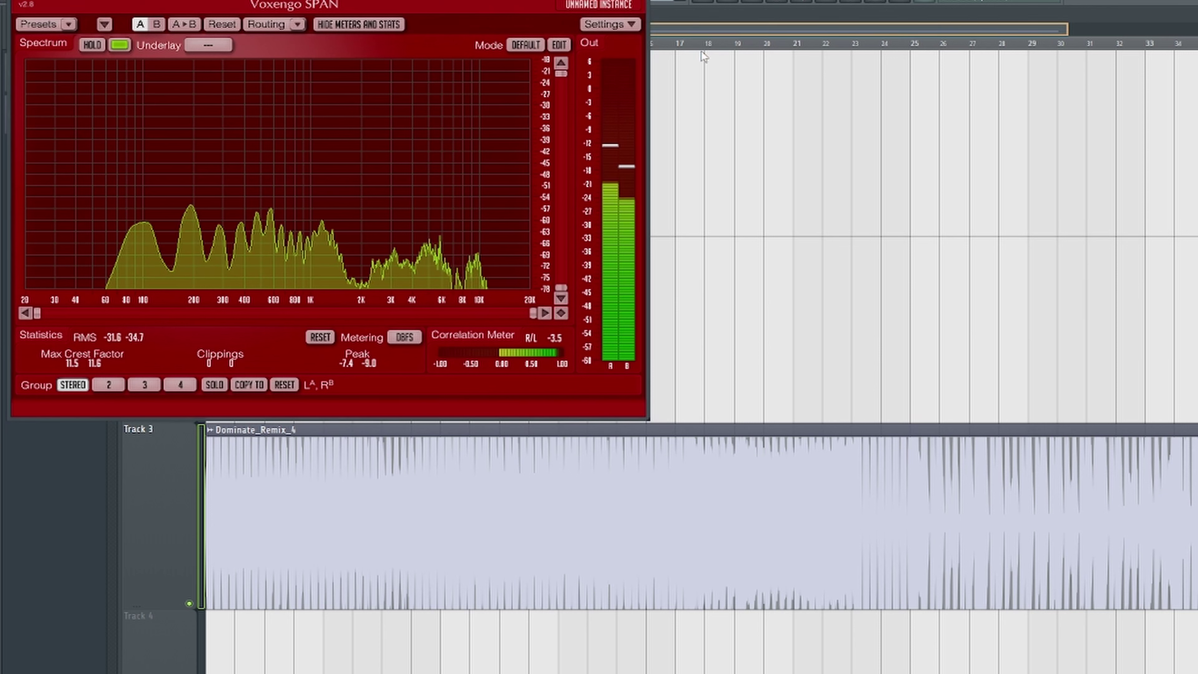
Play the beginning of Dominate_Remix_4 and examine its spectrum, output levels and clipping in SPAN
left_click_drag(700, 47, 375, 51)
left_click(821, 75, "ctrl")
key("space")
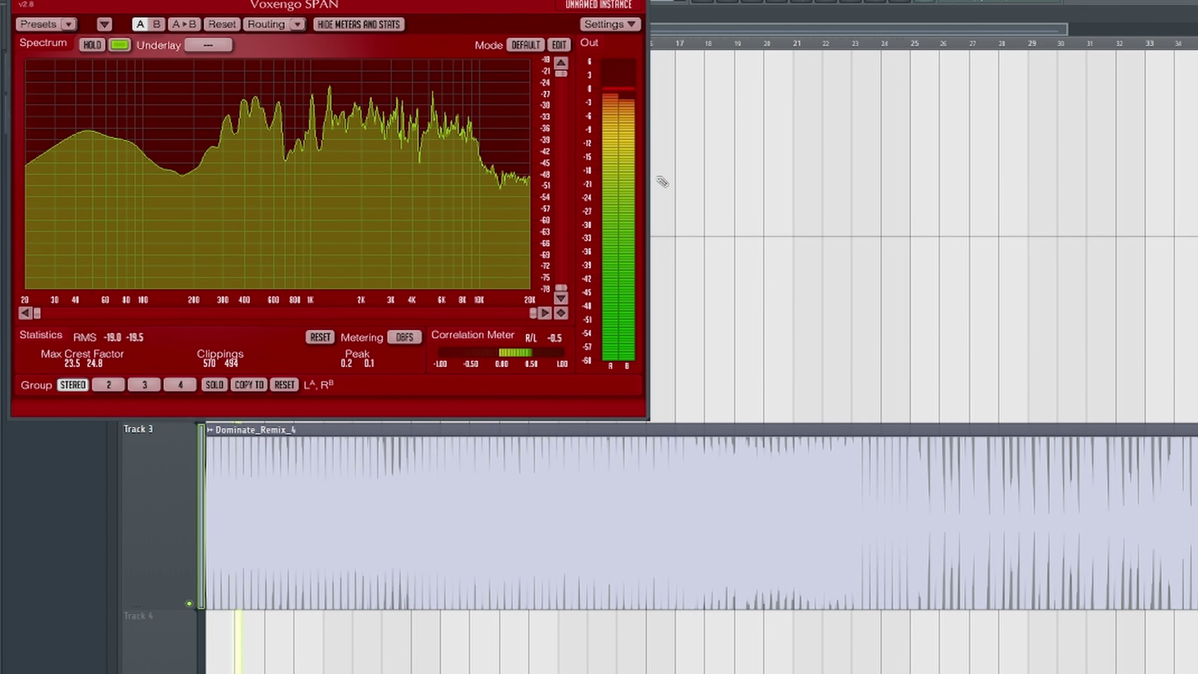
key("space")
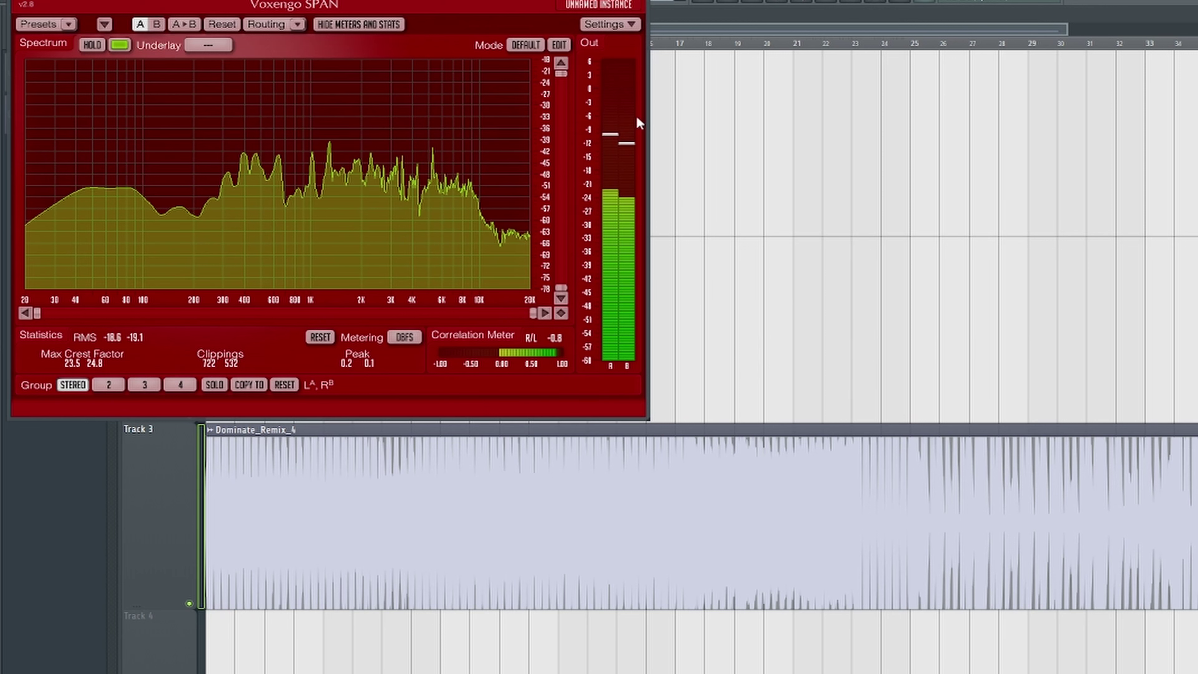
key("space")
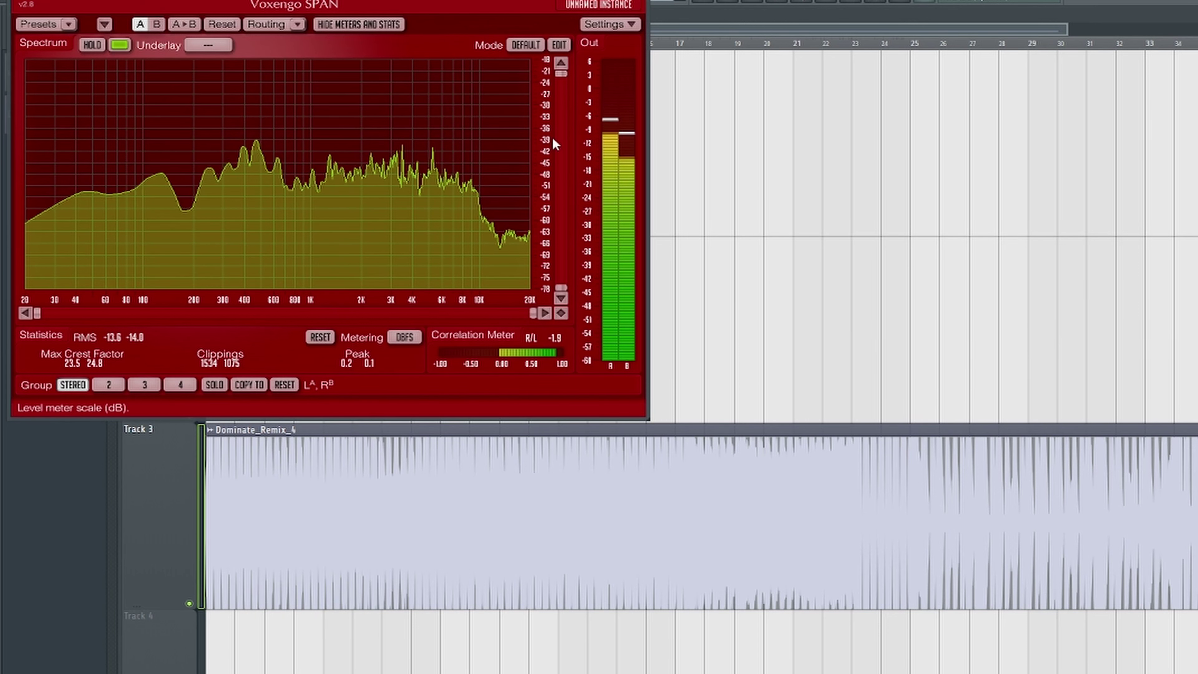
Play Dominate_Remix_4 from bar 9, examine its spectrum and peak levels in SPAN, and stop playback
scroll(262, 494, "up", 3)
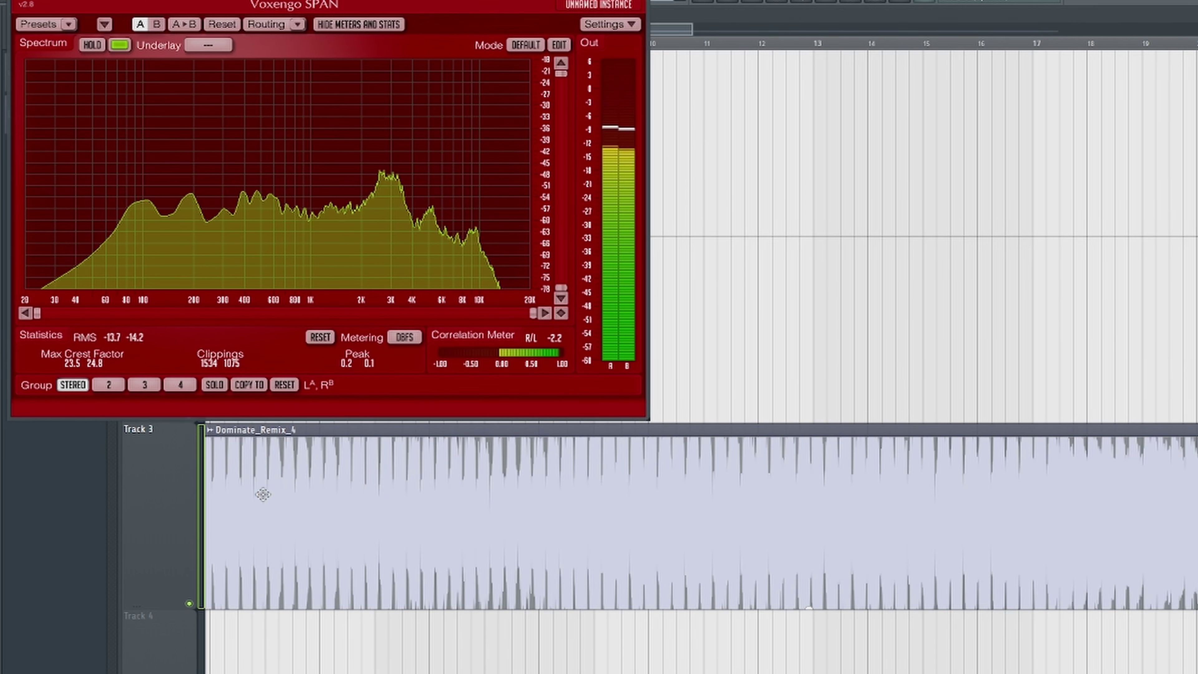
scroll(364, 535, "up", 2)
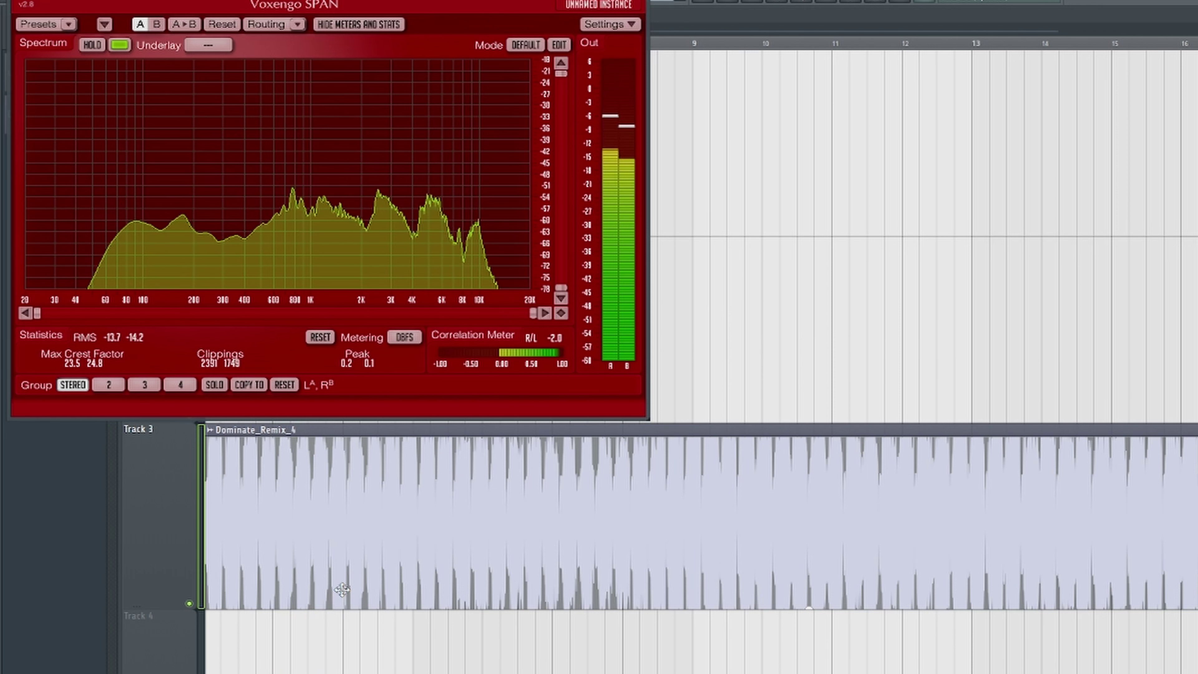
left_click(691, 41)
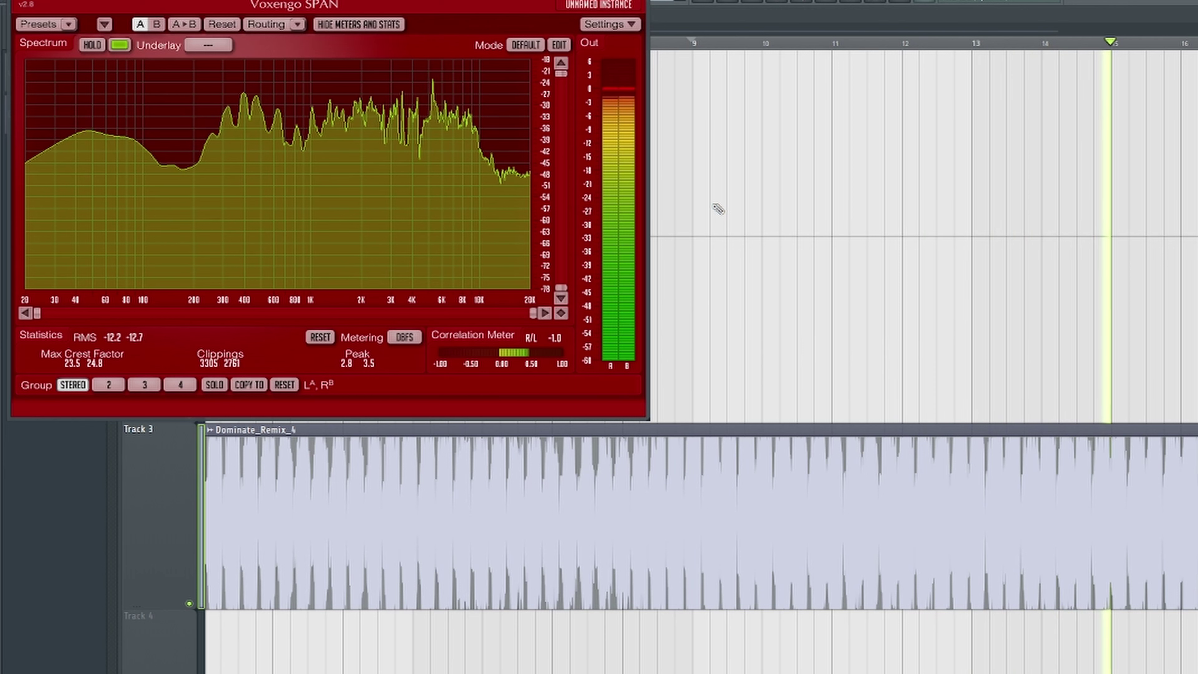
key("space")
left_click_drag(377, 166, 339, 142)
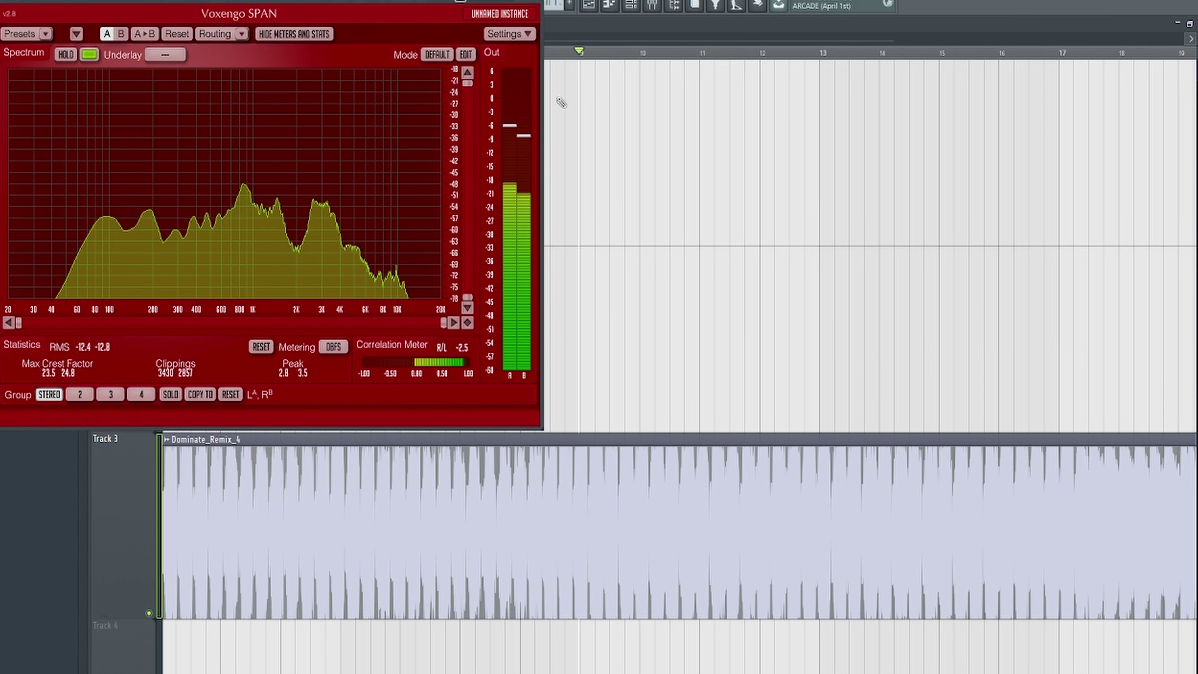
Play Dominate_Remix_4 from bar 12 and examine its spectrum, output levels and clipping counts in SPAN
left_click(760, 53)
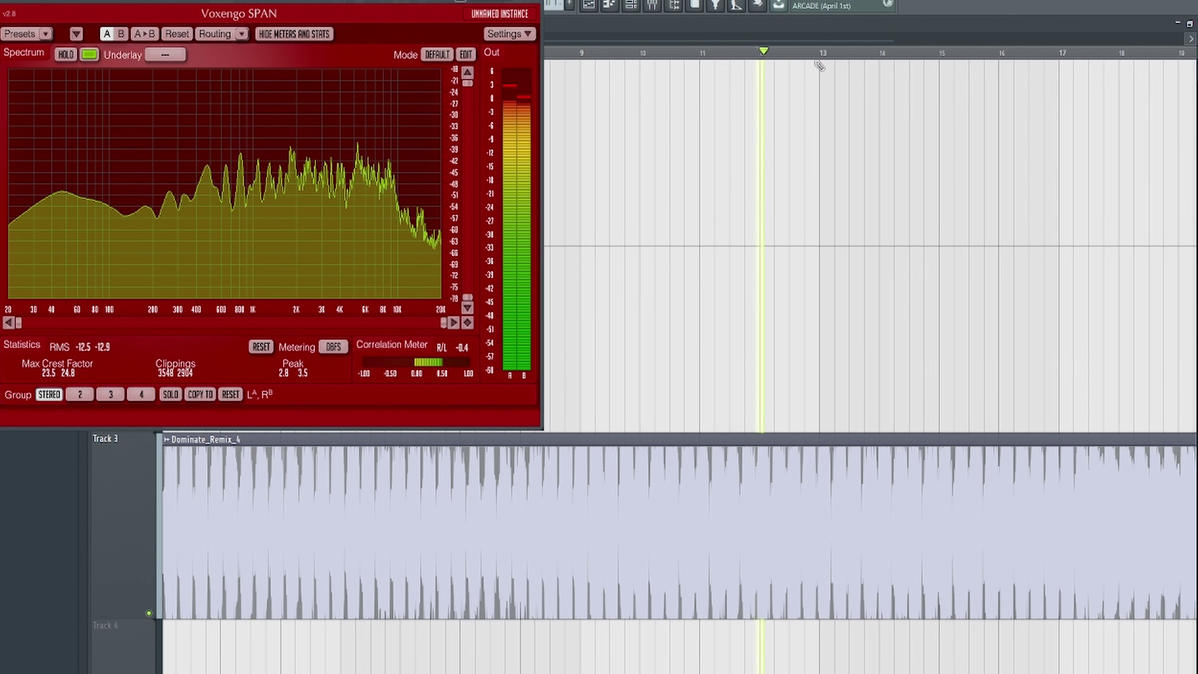
key("space")
key("space")
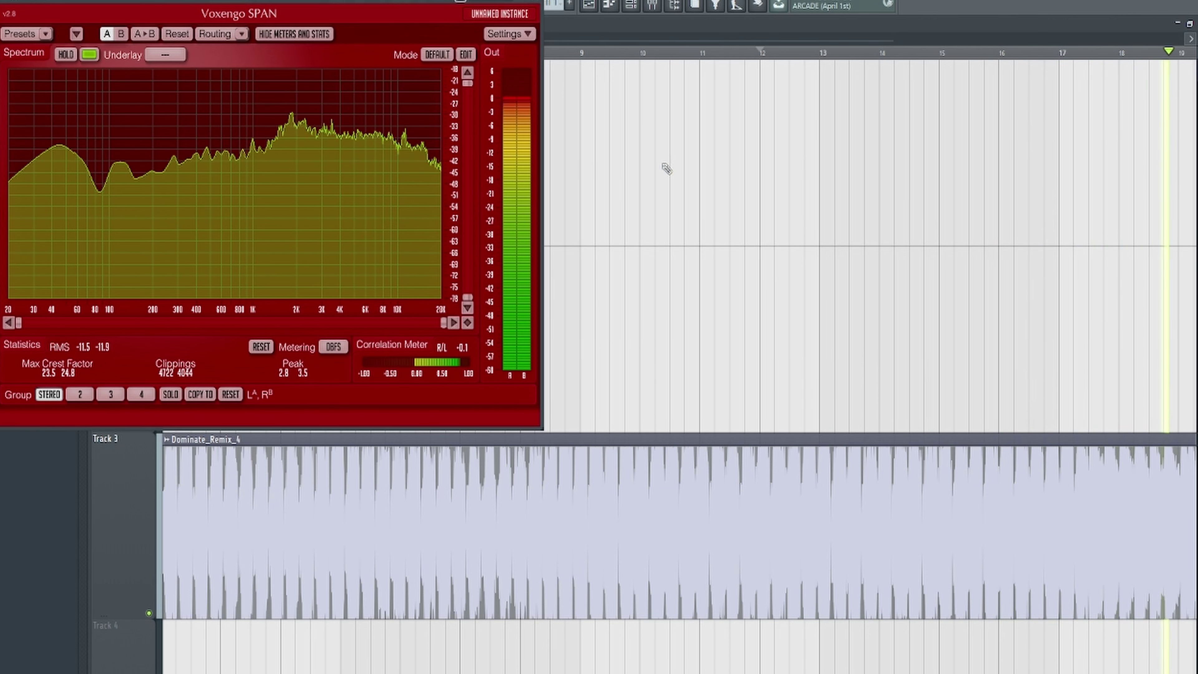
scroll(760, 163, "down", 2)
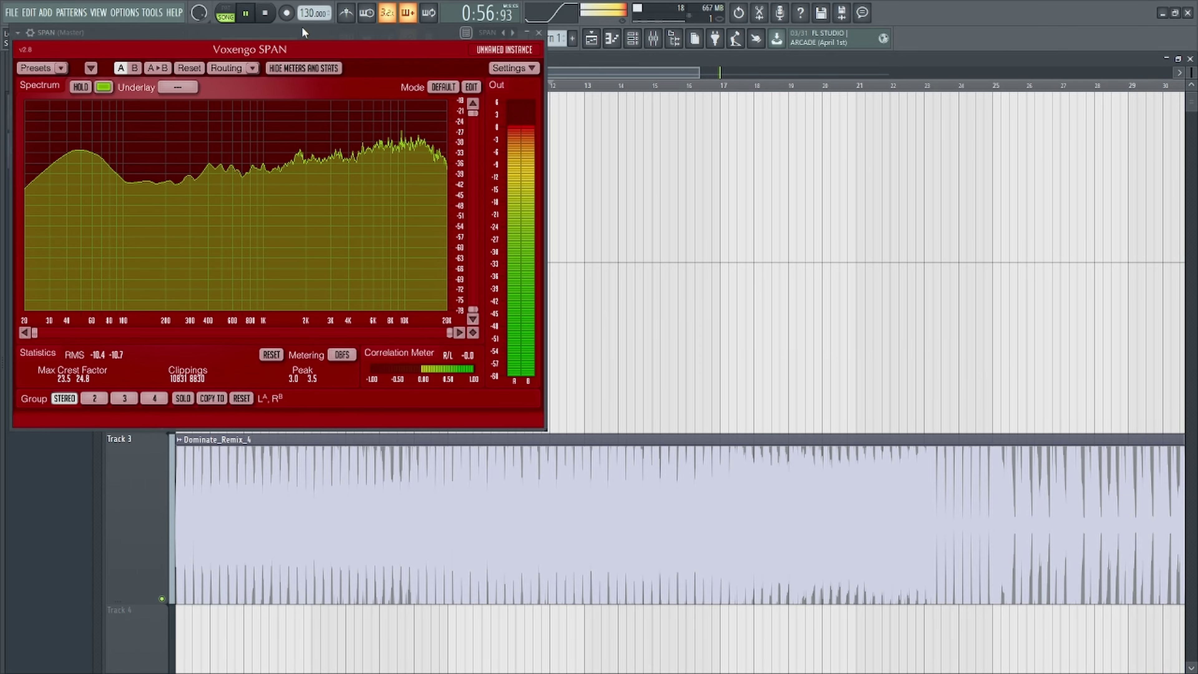
Move the SPAN window away from the first bars of the playlist, cue playback just before bar 7, and minimise SPAN
left_click_drag(301, 30, 1138, 207)
left_click_drag(1132, 143, 445, 31)
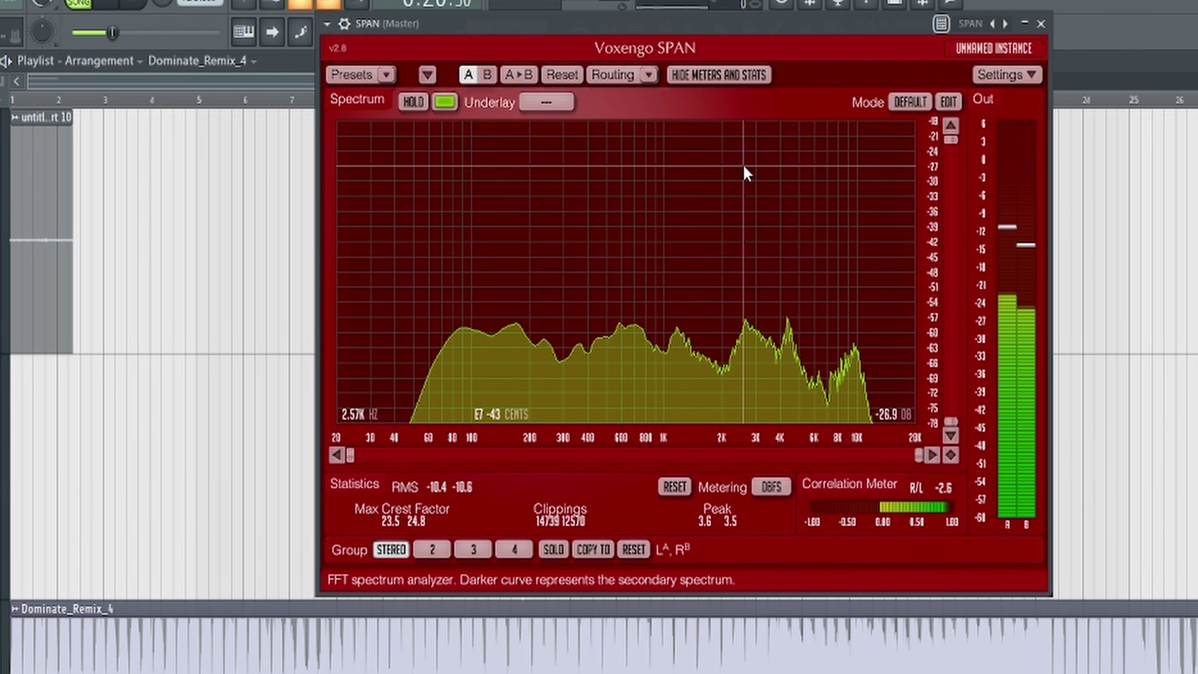
left_click(283, 98)
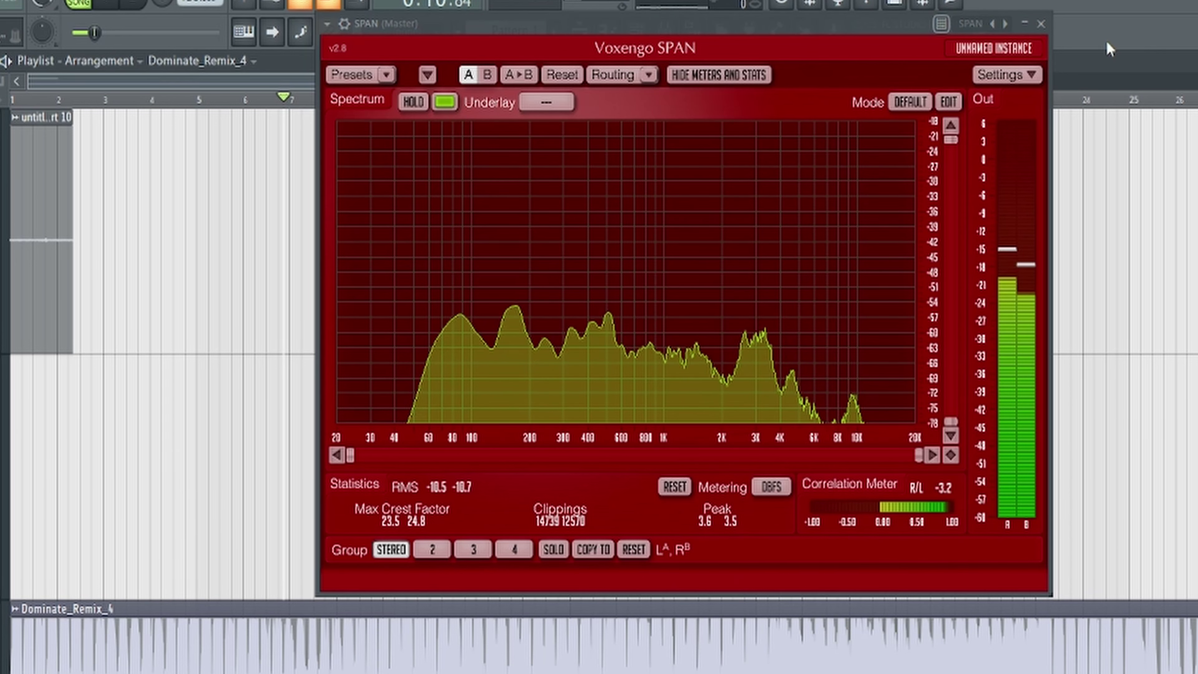
left_click(1025, 23)
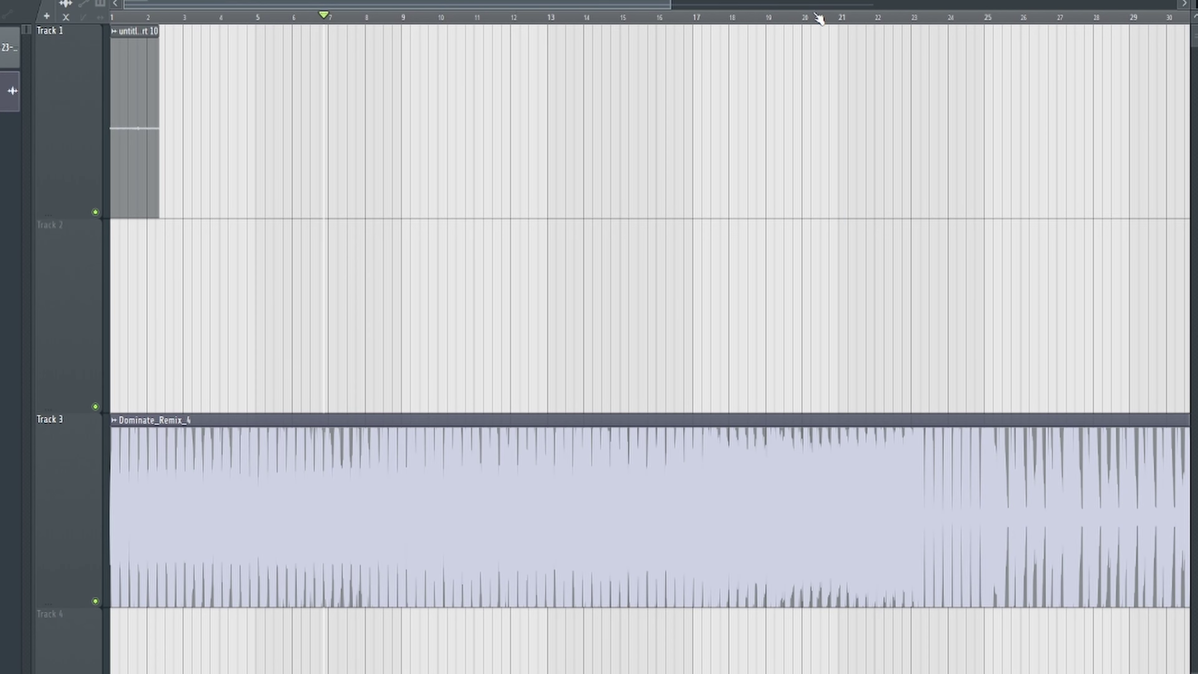
Delete the untitled audio clip from Track 1 and play Dominate_Remix_4 from the start of the song
left_click(663, 99)
left_click_drag(618, 21, 111, 66)
right_click(139, 110)
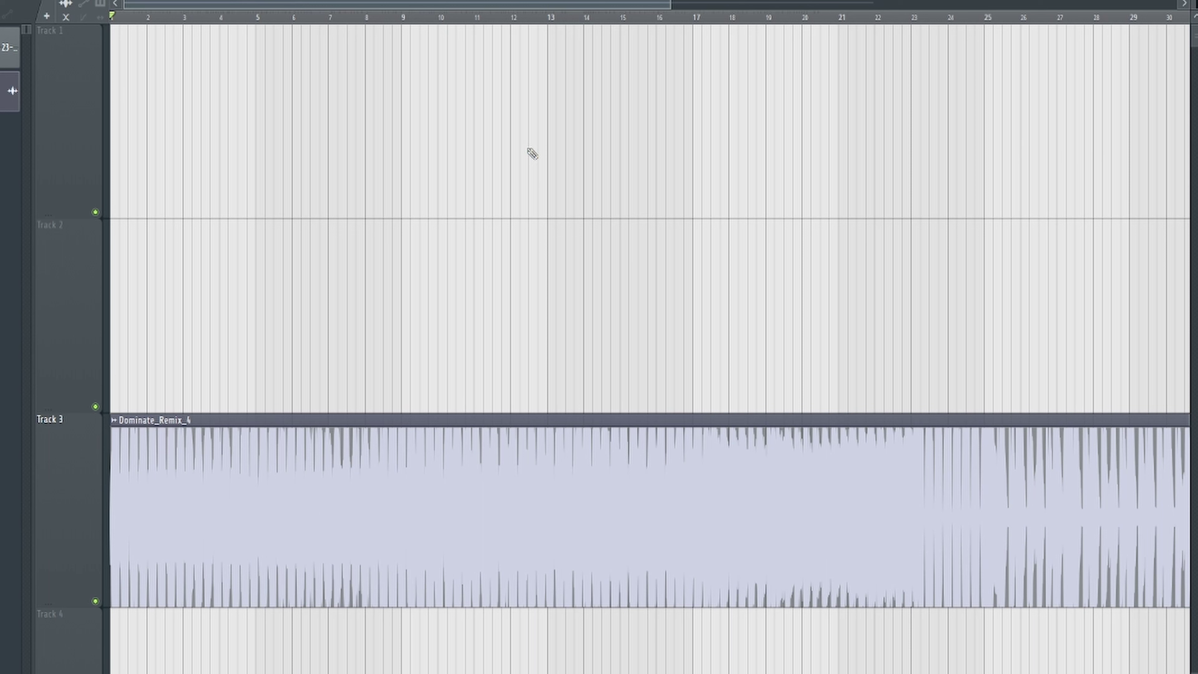
key("space")
key("space")
Move Dominate_Remix_4 to Track 2 just before bar 3 and place SPINNIN_TB_fx_reverse_03 on Track 3, ending where the remix begins
left_click_drag(210, 469, 276, 275)
key("alt+F8")
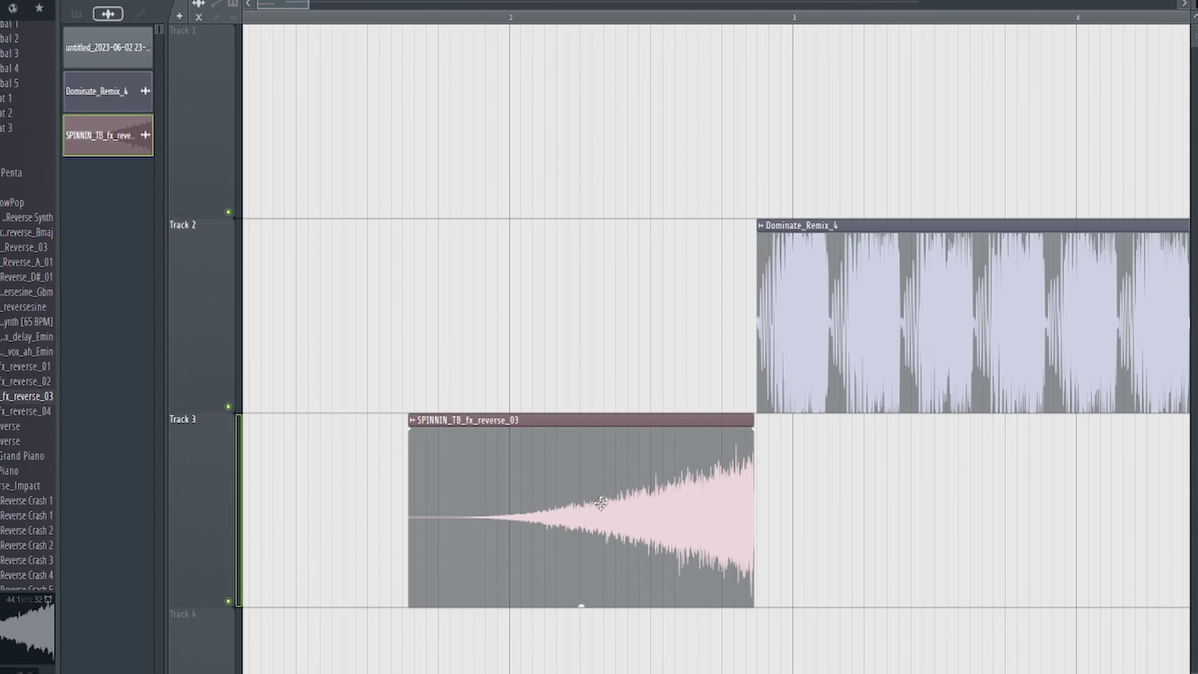
mouse_move(587, 475)
left_mouse_down()
mouse_move(609, 476)
mouse_move(596, 475)
left_mouse_up()
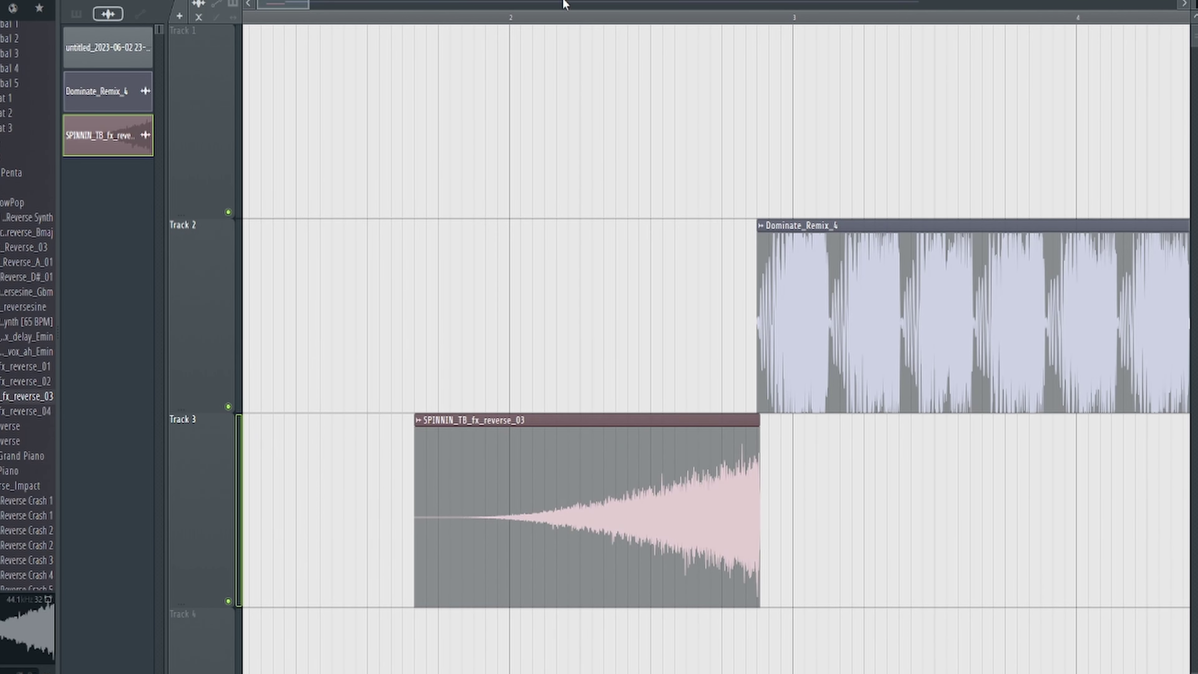
Lower the SPINNIN_TB_fx_reverse_03 clip's volume to -5.7 dB and play the transition into Dominate_Remix_4
left_click_drag(587, 604, 587, 632)
key("space")
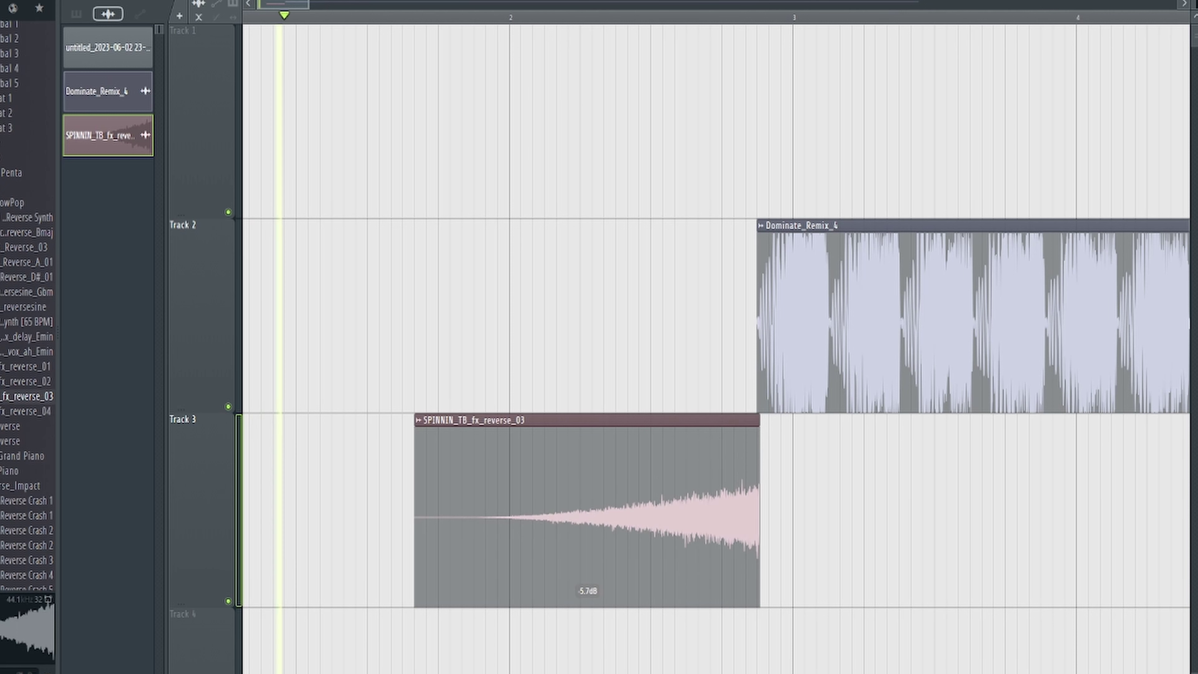
left_click(579, 20)
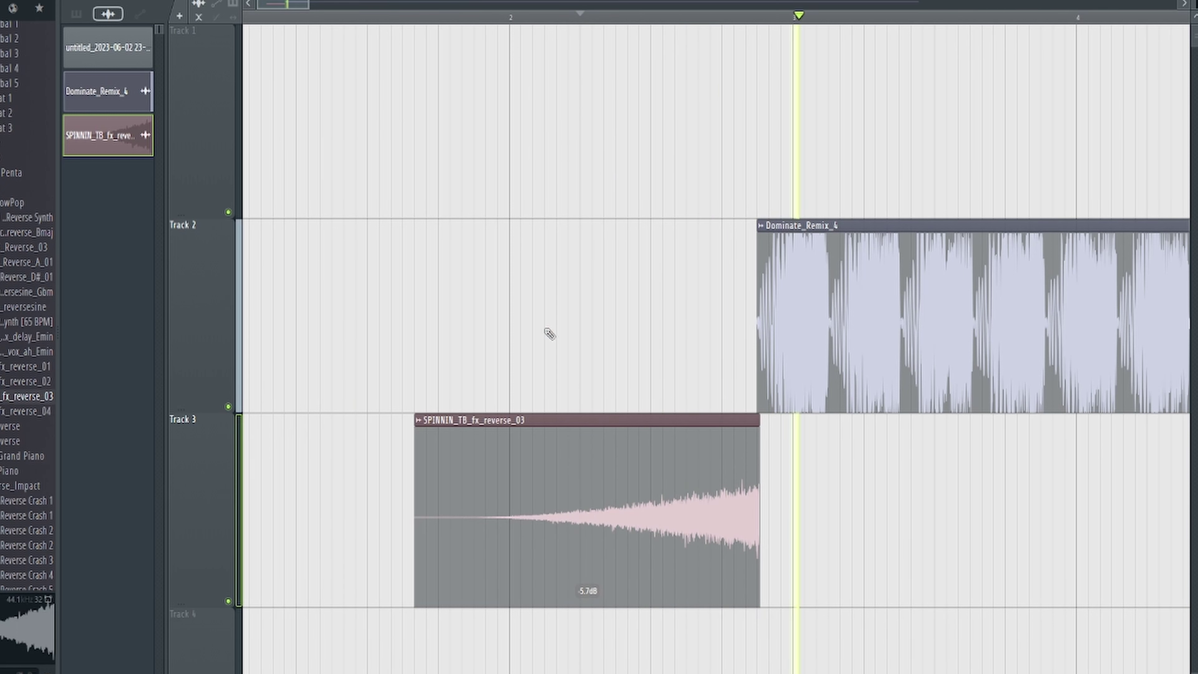
key("space")
Set the SPINNIN_TB_fx_reverse_03 clip's volume to -3.8 dB and replay the transition into the remix
left_click(592, 609)
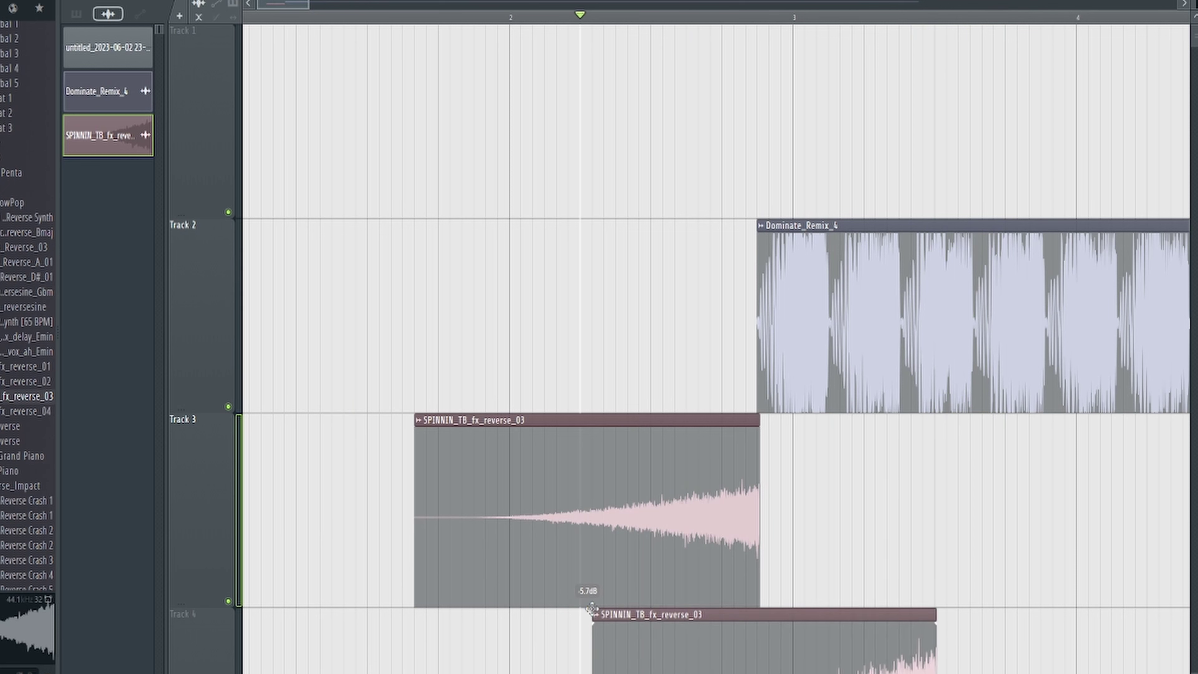
key("ctrl+z")
mouse_move(588, 604)
left_mouse_down()
mouse_move(588, 586)
mouse_move(587, 608)
left_mouse_up()
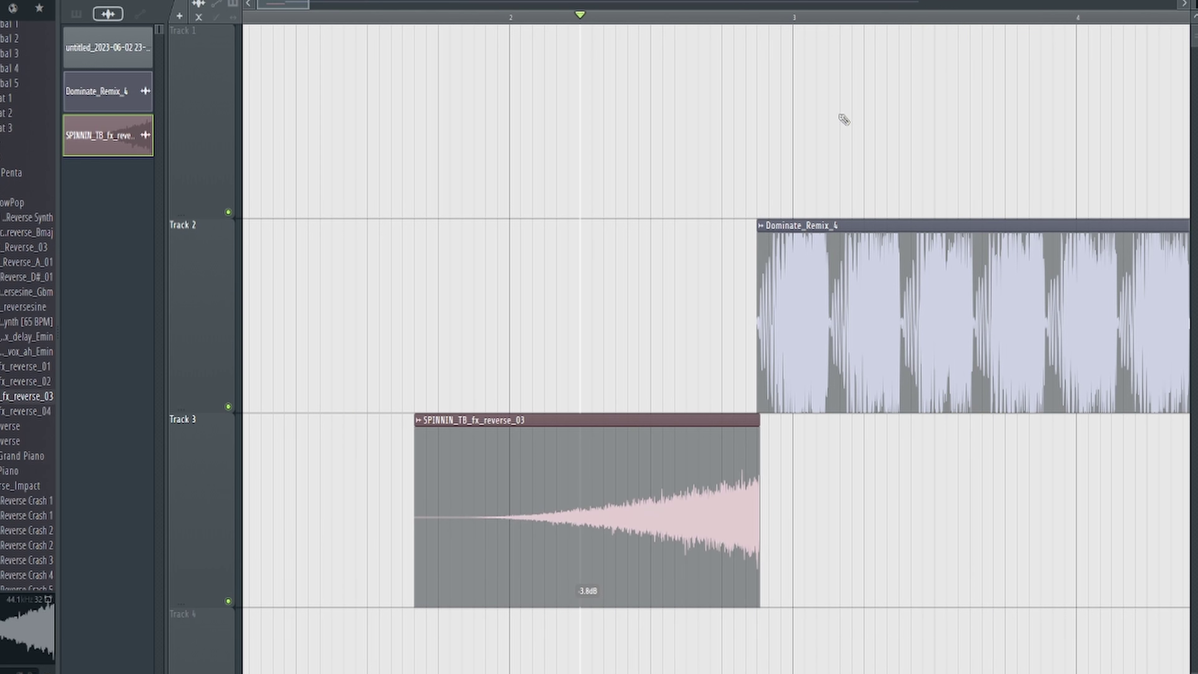
key("space")
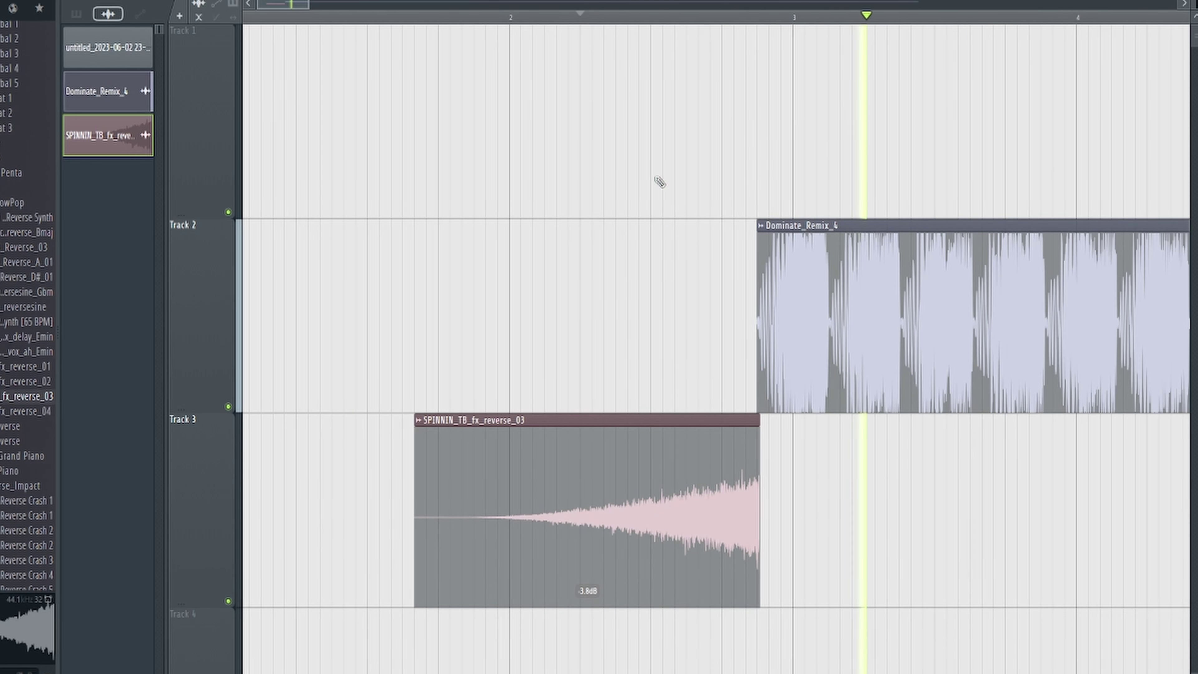
key("space")
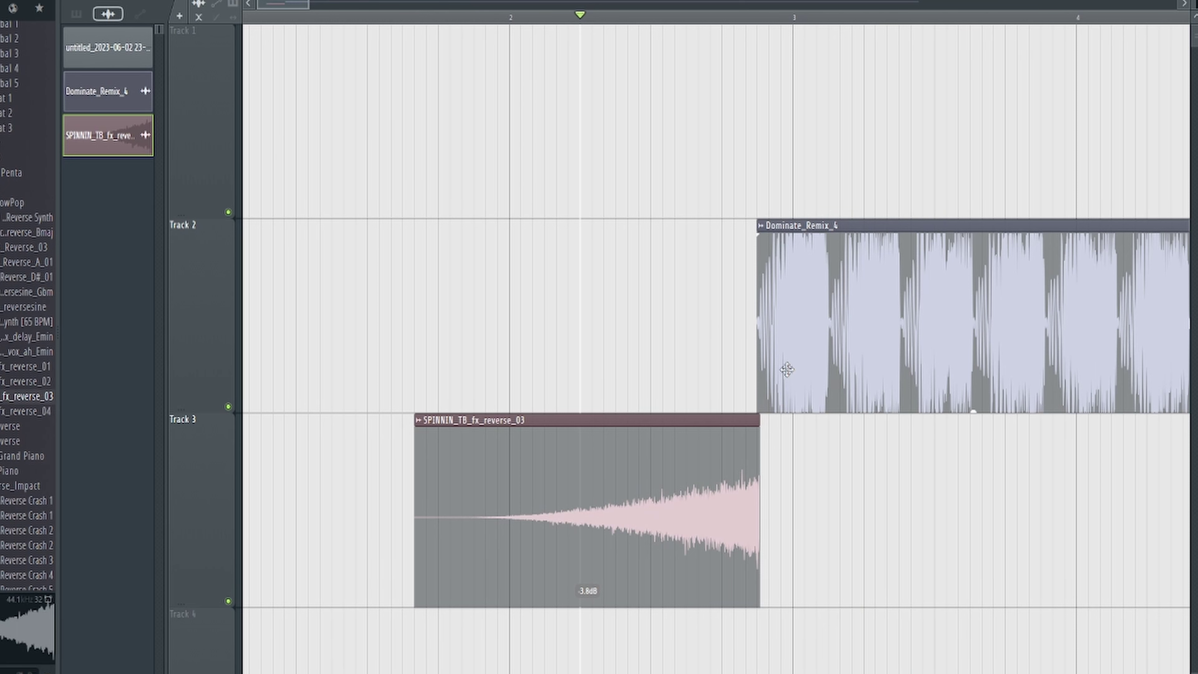
Examine the waveform of the first kick in Dominate_Remix_4 and play the opening kicks around bar 3
scroll(821, 327, "up", 5)
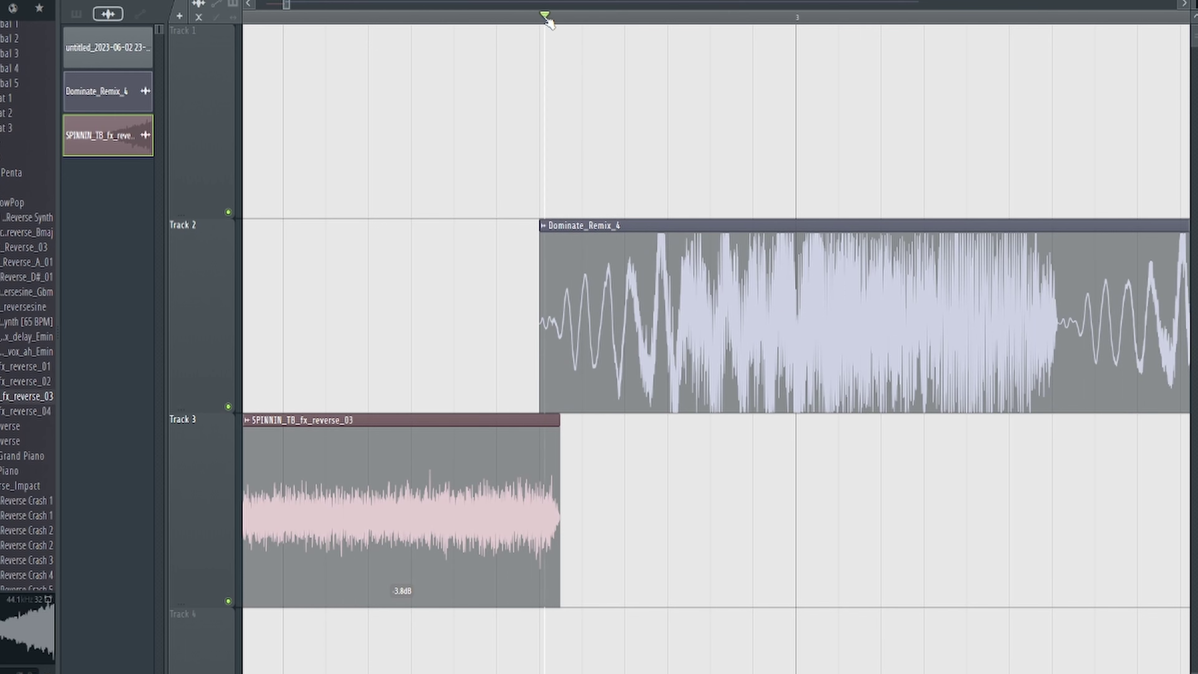
mouse_move(545, 19)
left_mouse_down()
mouse_move(615, 24)
mouse_move(540, 20)
left_mouse_up()
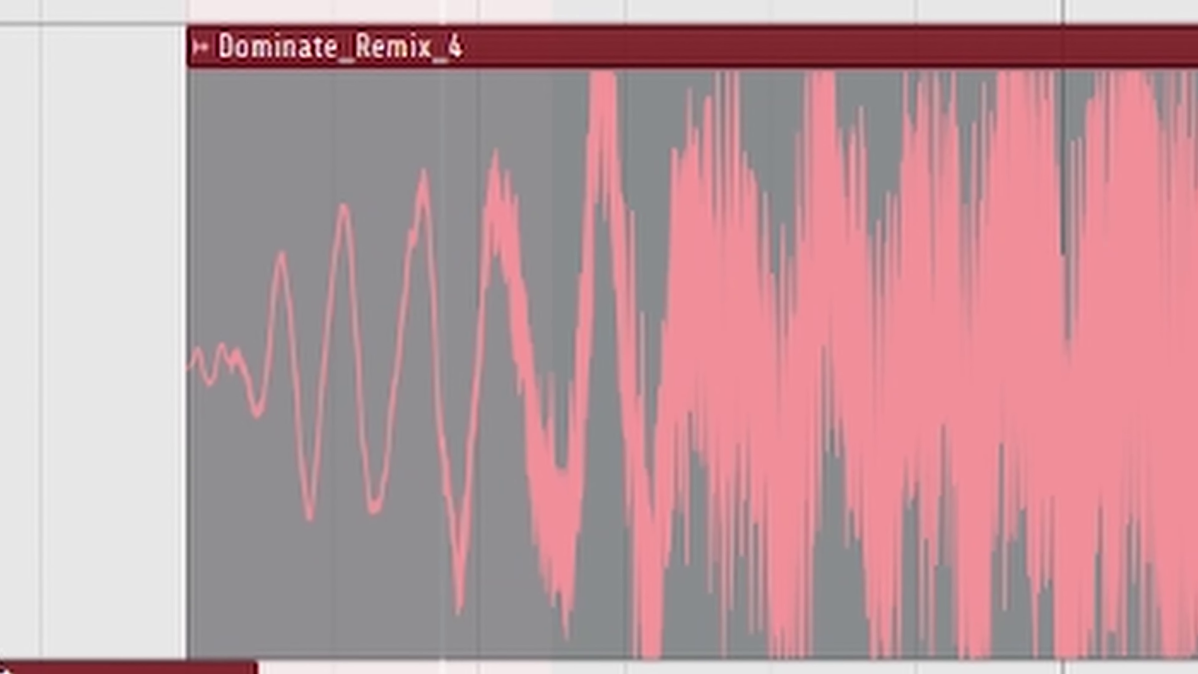
key("space")
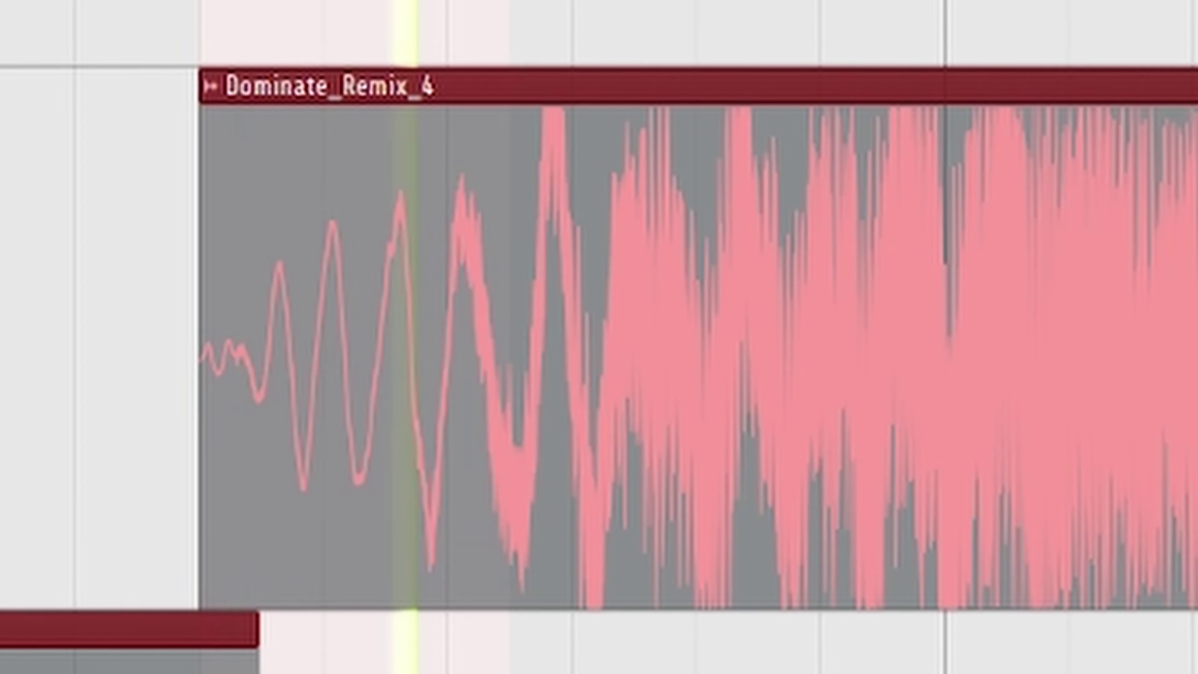
left_click(1021, 20)
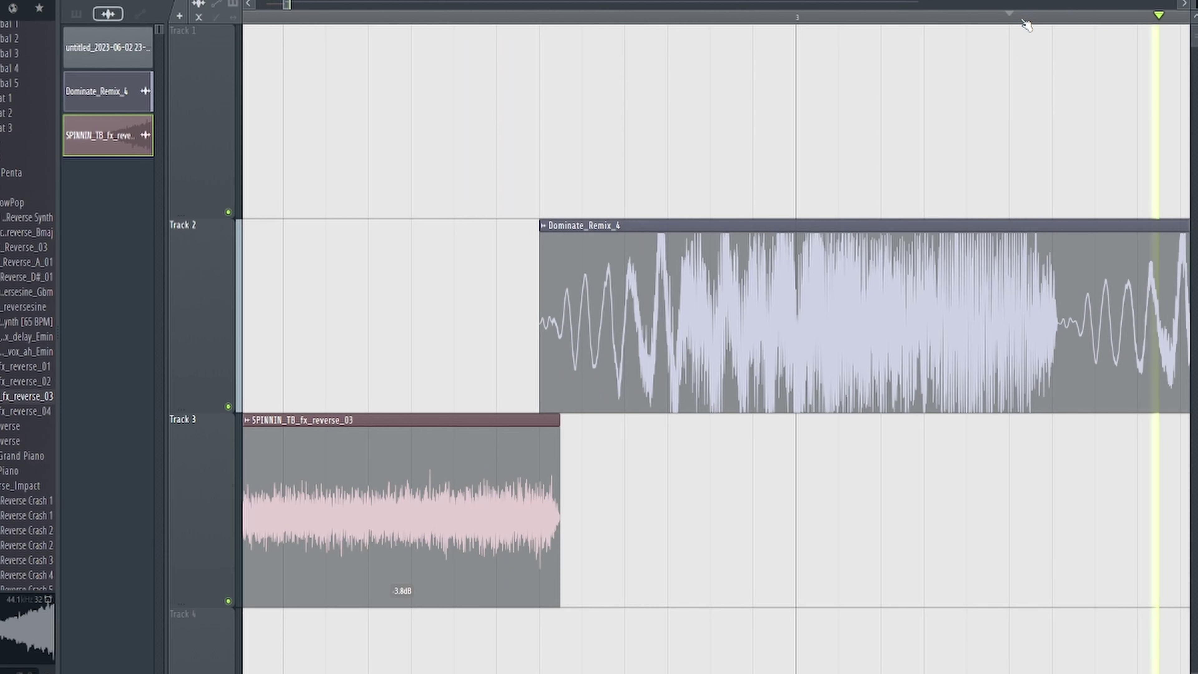
scroll(302, 271, "down", 4)
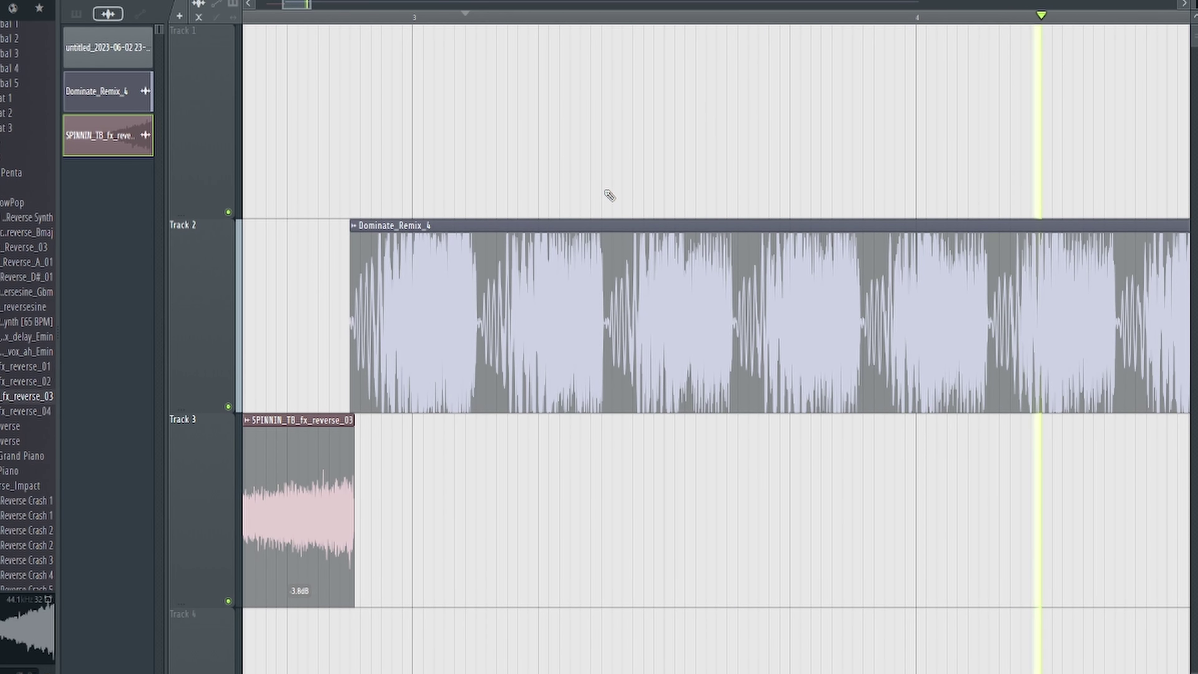
key("space")
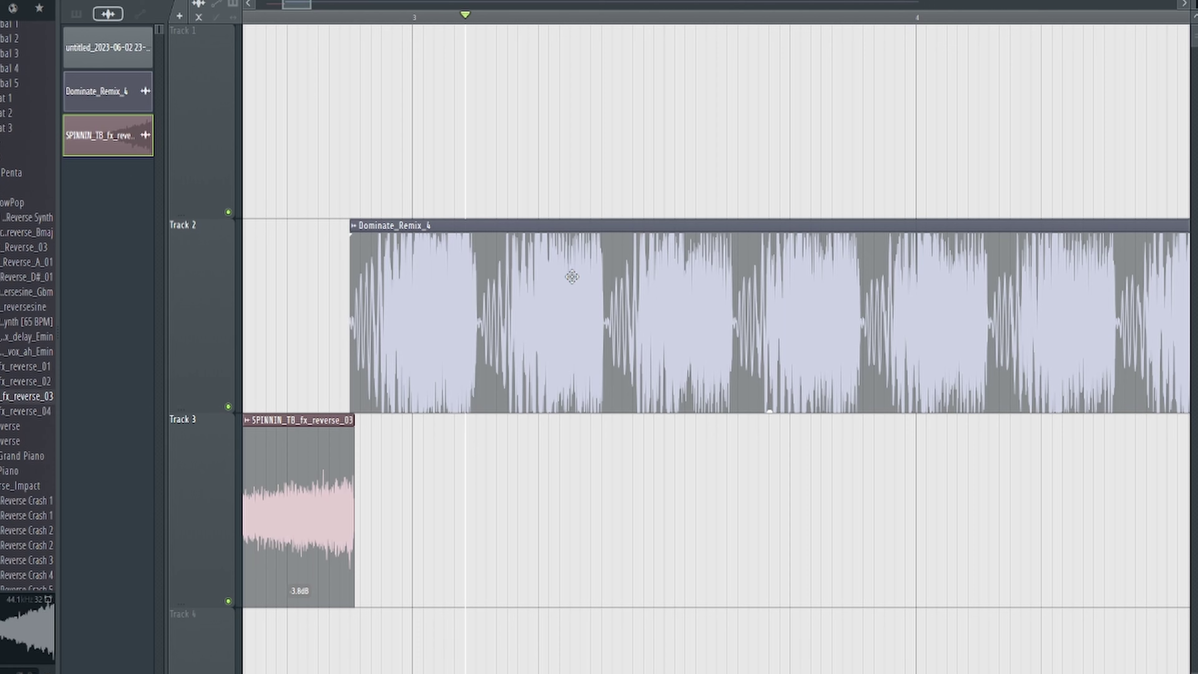
key("F9")
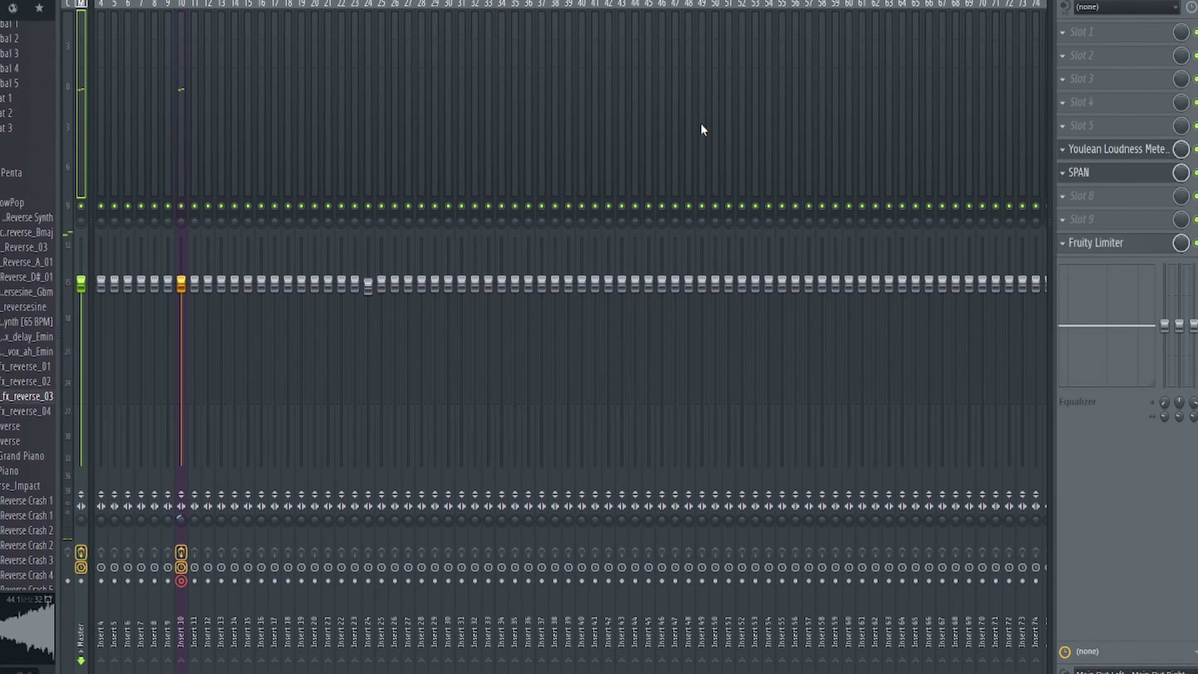
key("F9")
scroll(700, 108, "down", 3)
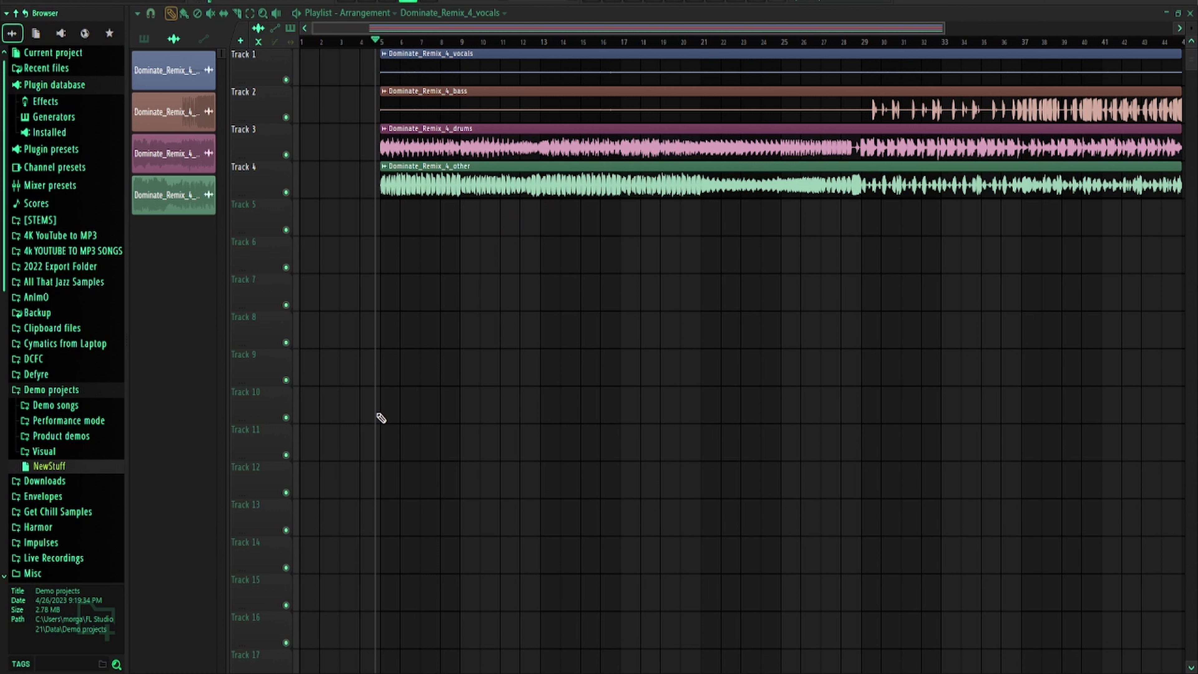
Solo the Dominate_Remix_4_drums stem on Track 3
scroll(1075, 219, "up", 10)
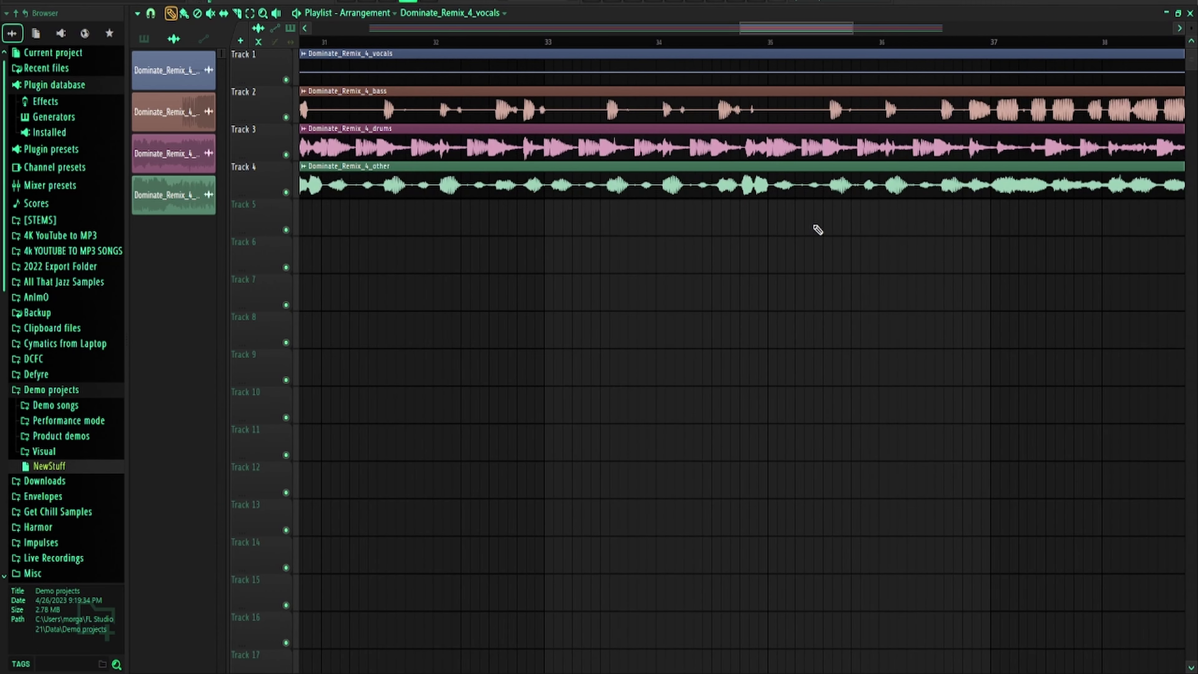
scroll(695, 208, "up", 3)
scroll(702, 210, "up", 5)
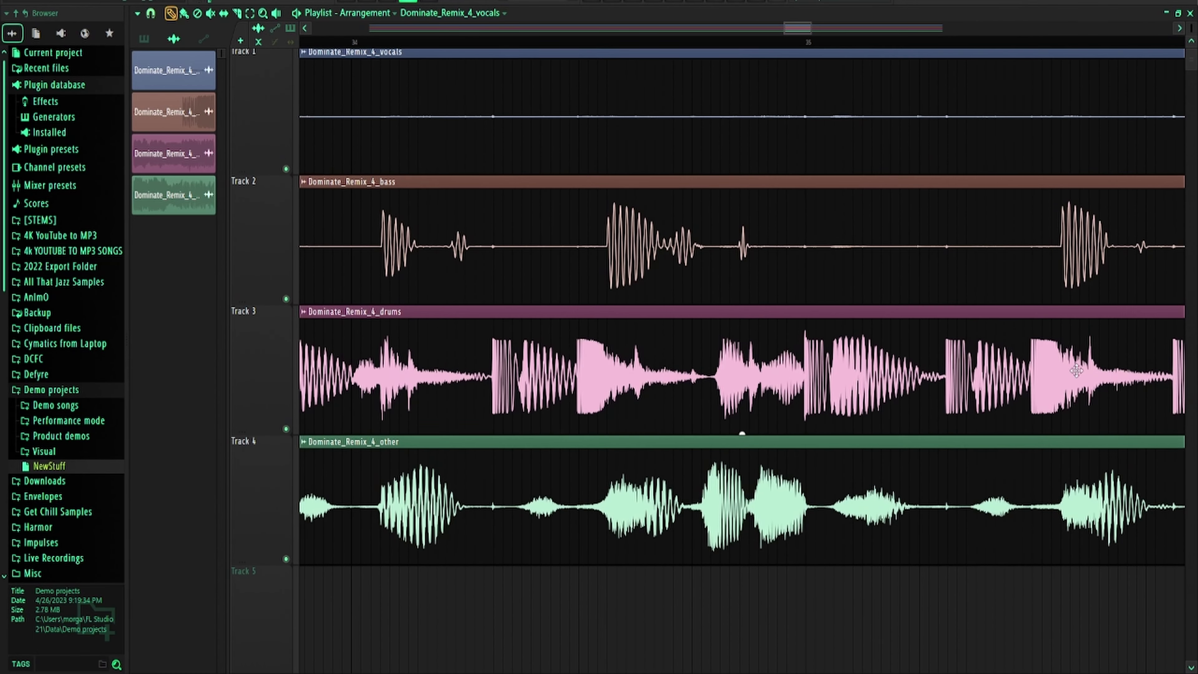
scroll(932, 358, "up", 2)
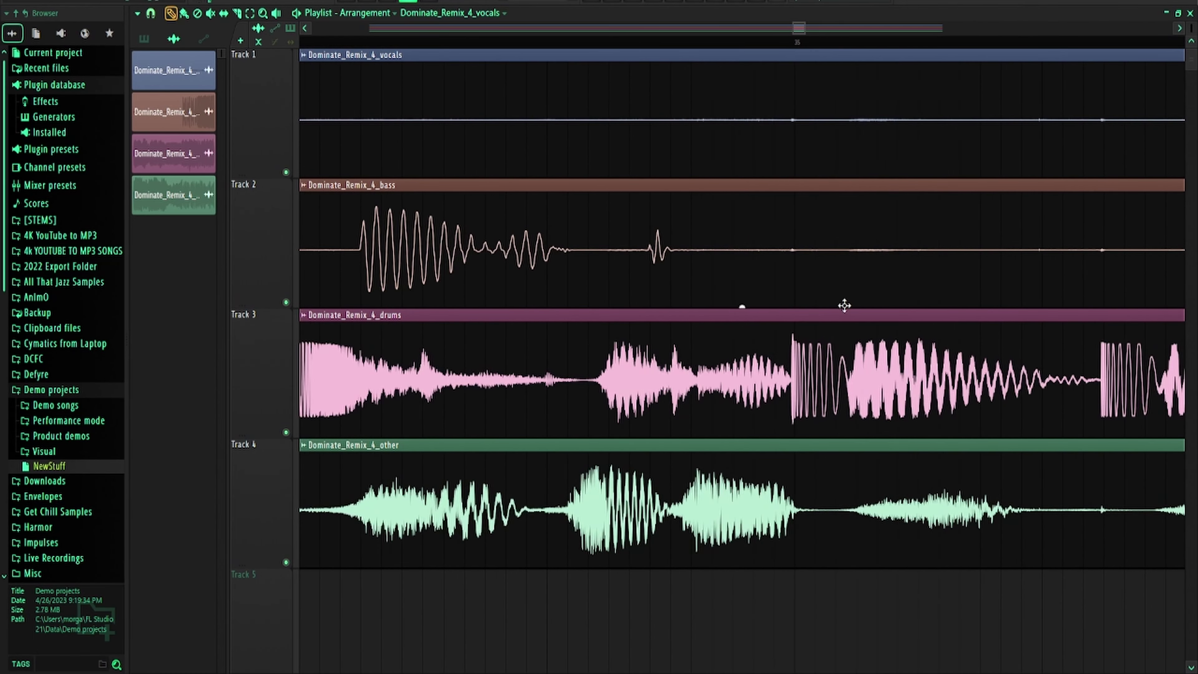
left_click(286, 432, "ctrl")
scroll(665, 350, "down", 3)
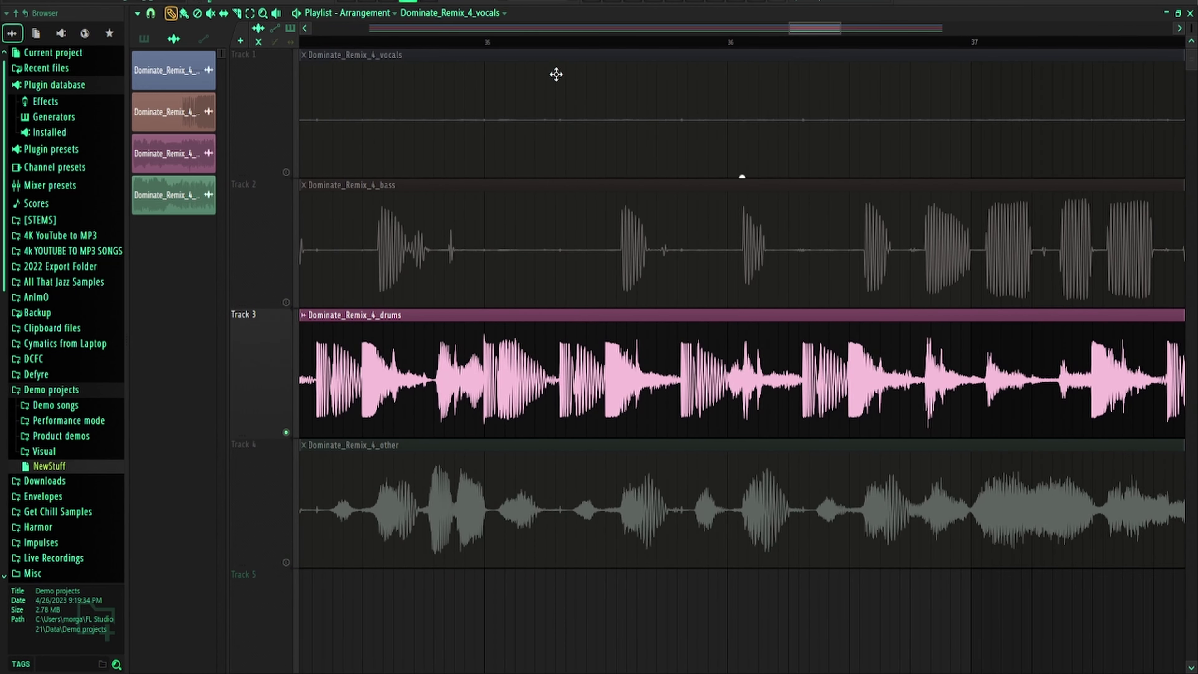
Play the soloed drums stem from just after bar 35 and examine its kick waveforms
left_click(528, 43)
key("space")
scroll(636, 255, "up", 2)
key("space")
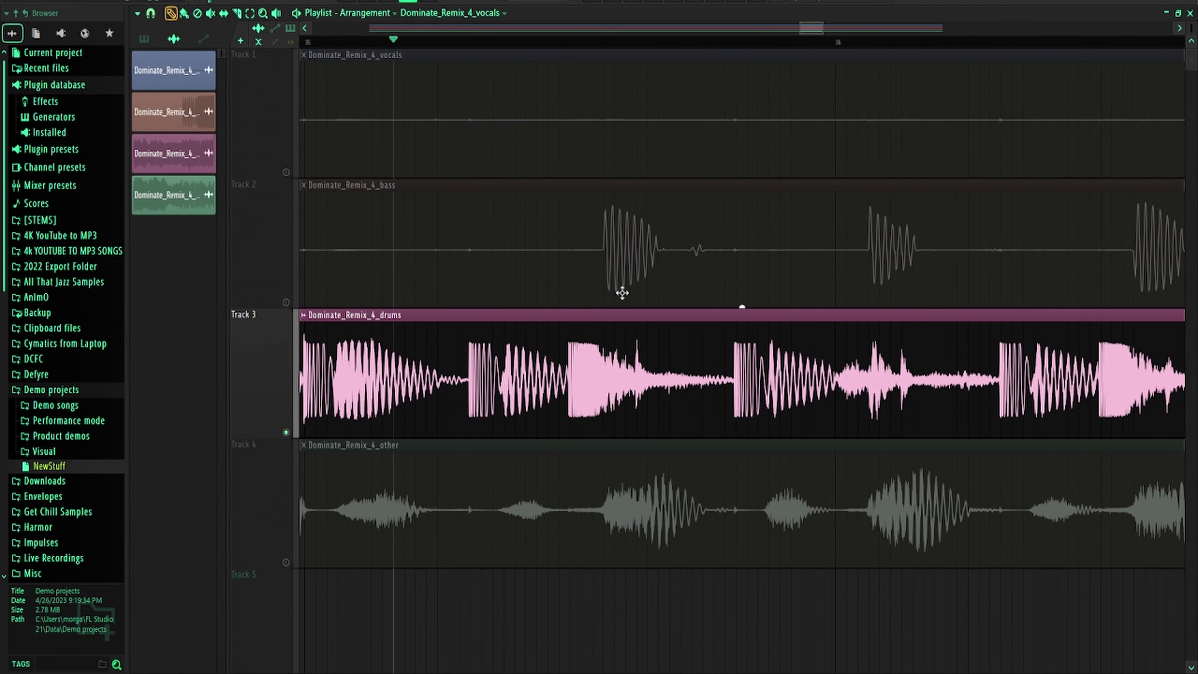
Examine the drums stem's waveform before the drop and play it from around bar 25
scroll(349, 363, "down", 8)
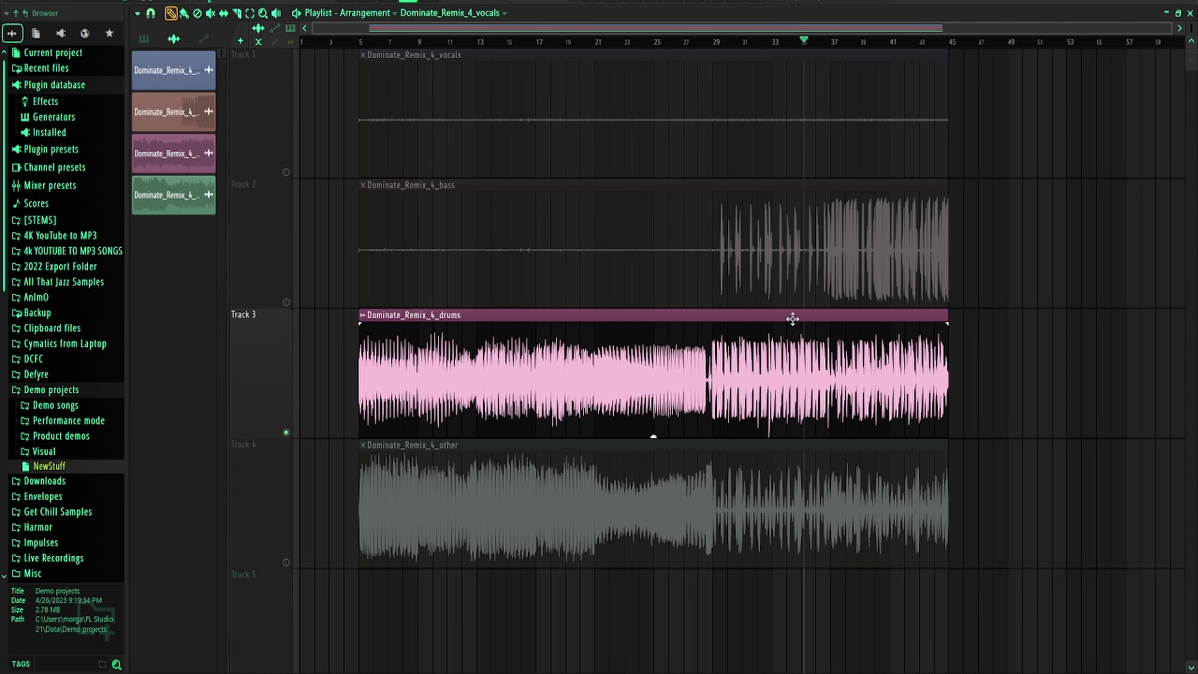
scroll(786, 331, "up", 5)
scroll(572, 401, "down", 3)
scroll(324, 412, "up", 2)
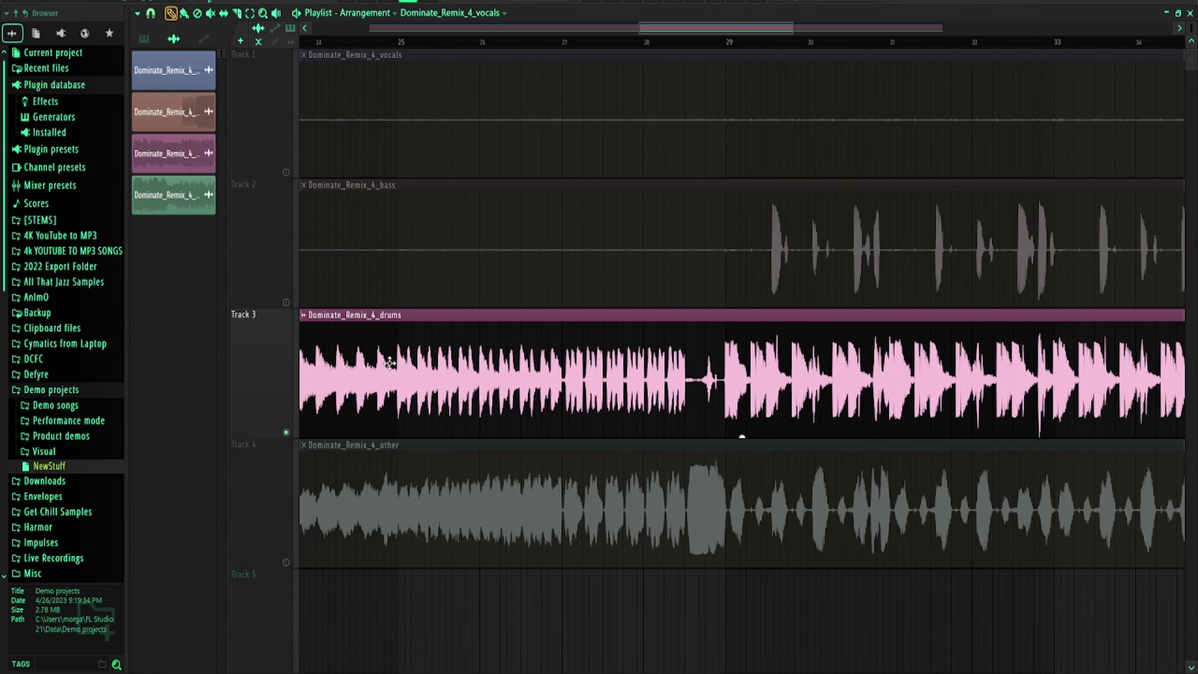
scroll(390, 363, "up", 2)
left_click(407, 42)
key("space")
scroll(366, 249, "up", 3)
scroll(485, 229, "down", 4)
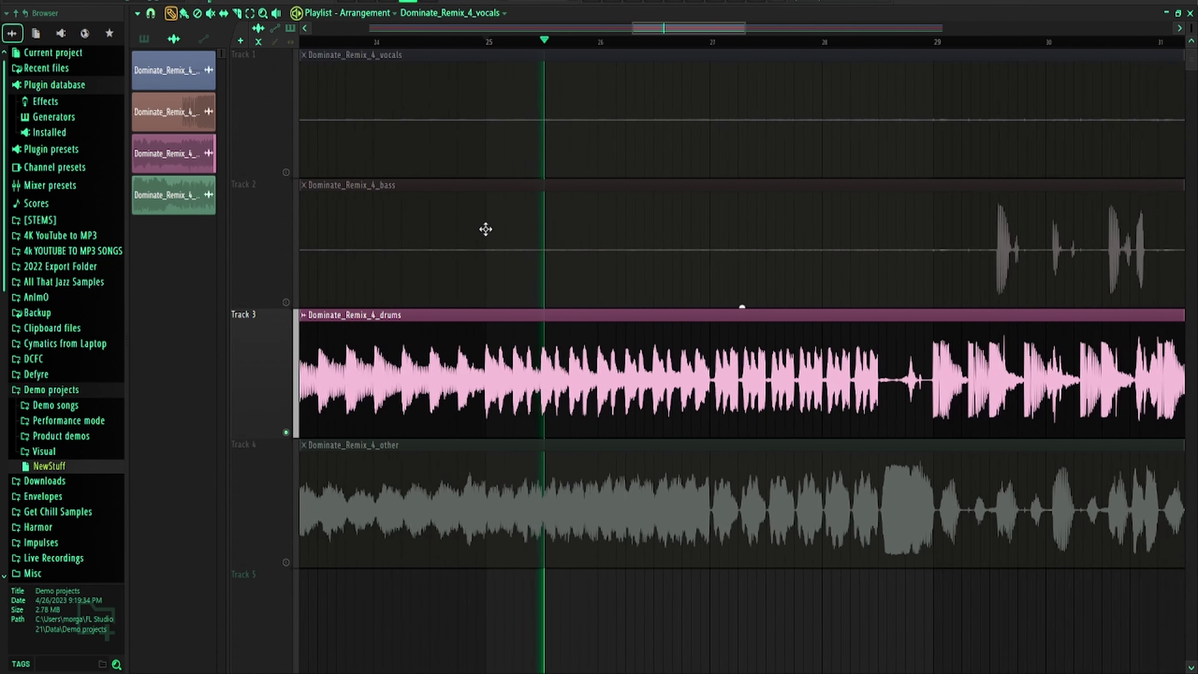
scroll(486, 229, "down", 6)
key("space")
Play the drums stem from just after bar 9 and examine the shape of its individual drum hits
left_click(420, 43)
key("space")
scroll(380, 189, "up", 4)
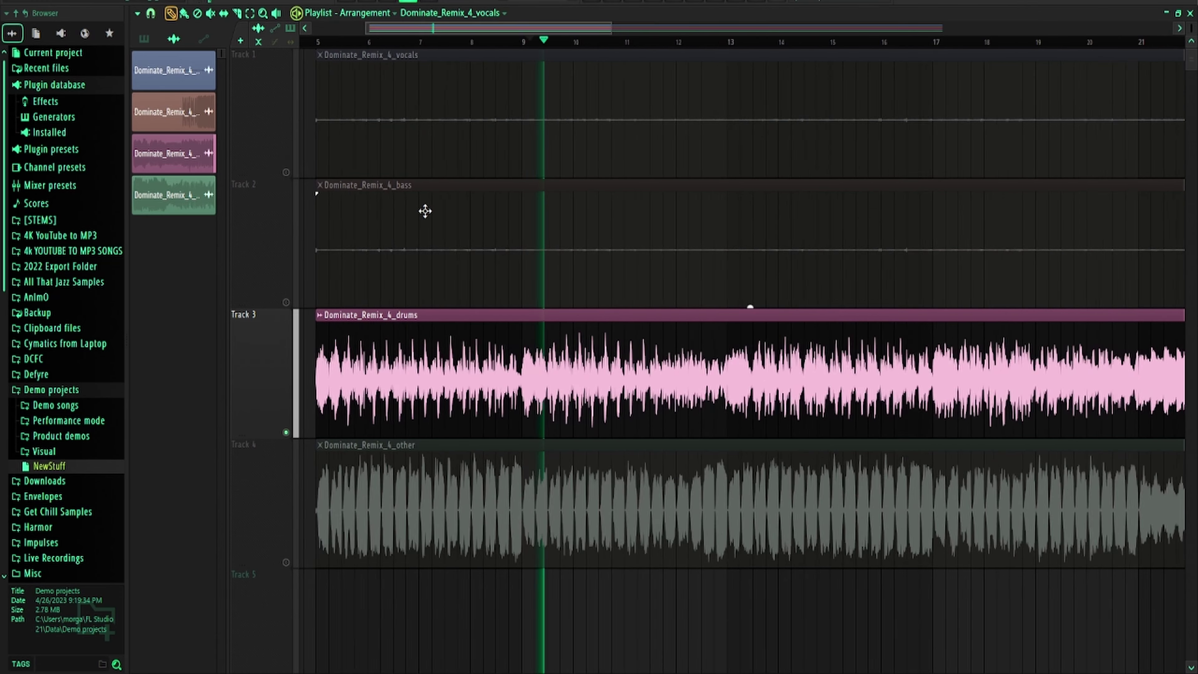
scroll(730, 268, "up", 2)
scroll(751, 331, "up", 2)
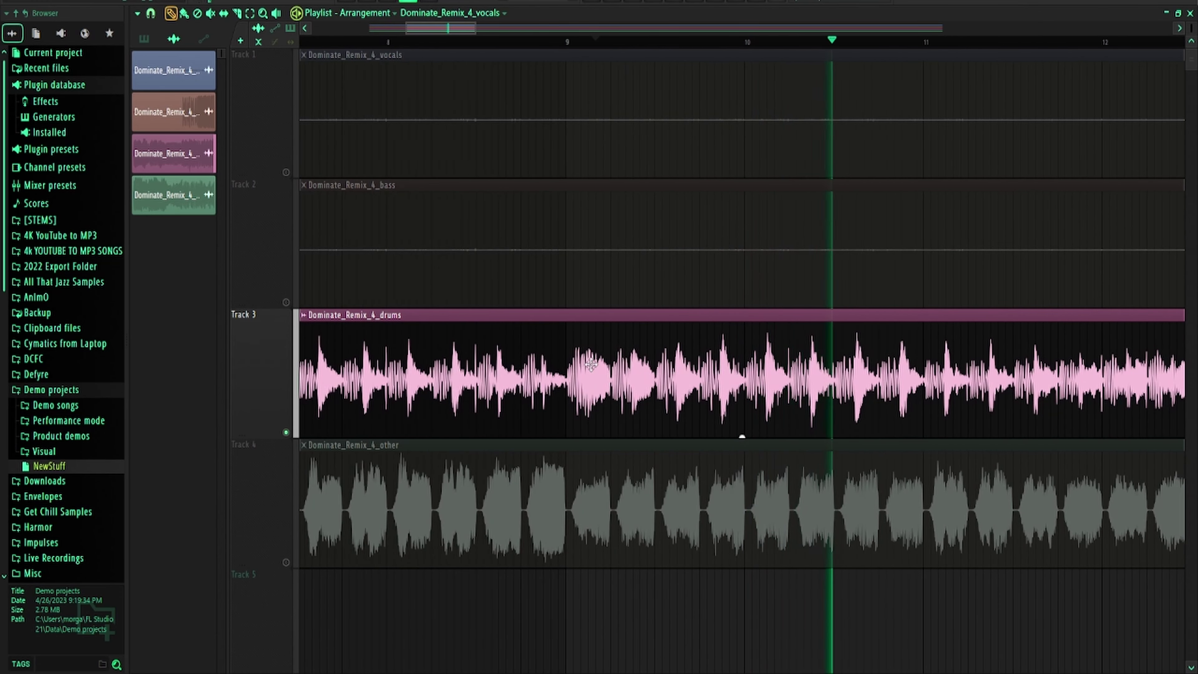
scroll(572, 283, "up", 3)
key("space")
Cue playback right before the kick at bar 9 and listen to the isolated drums stem repeatedly
left_click(524, 42)
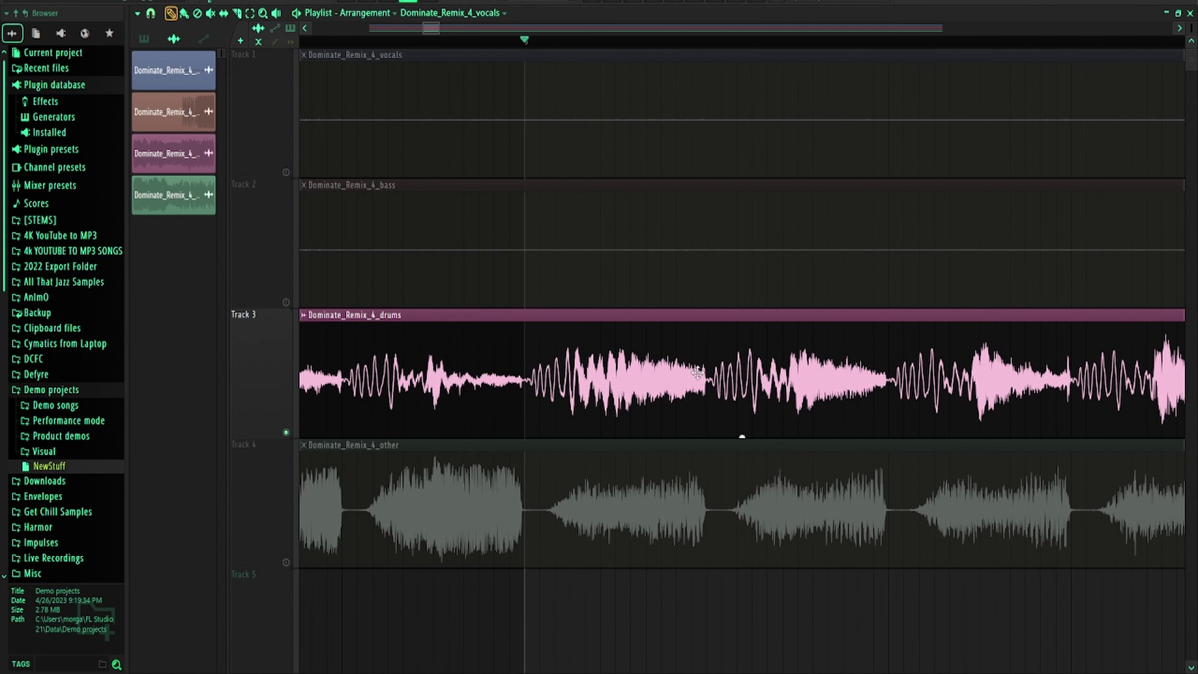
key("space")
key("space")
key("space")
key("space")
Slice the Dominate_Remix_4_drums clip before and after the second kick following bar 9 to separate it
key("c")
left_click(713, 410)
left_click_drag(781, 406, 798, 401)
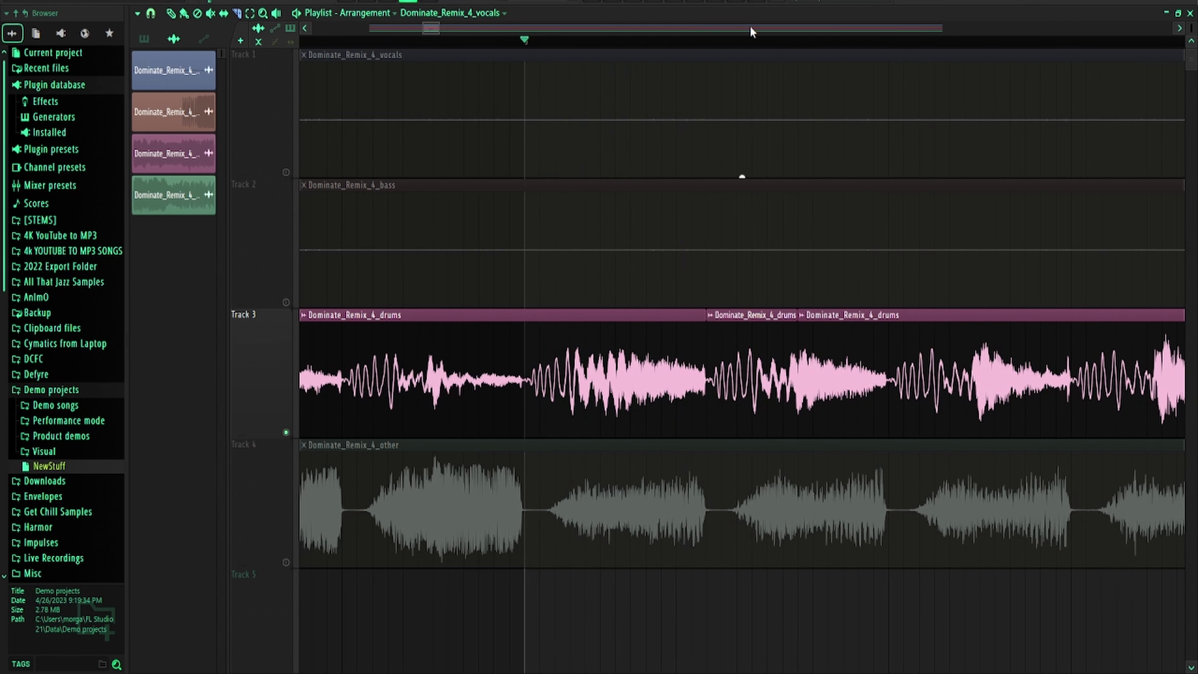
Mark a time range over the separated second kick after bar 9 and listen to it on its own
left_click_drag(715, 47, 767, 45)
key("space")
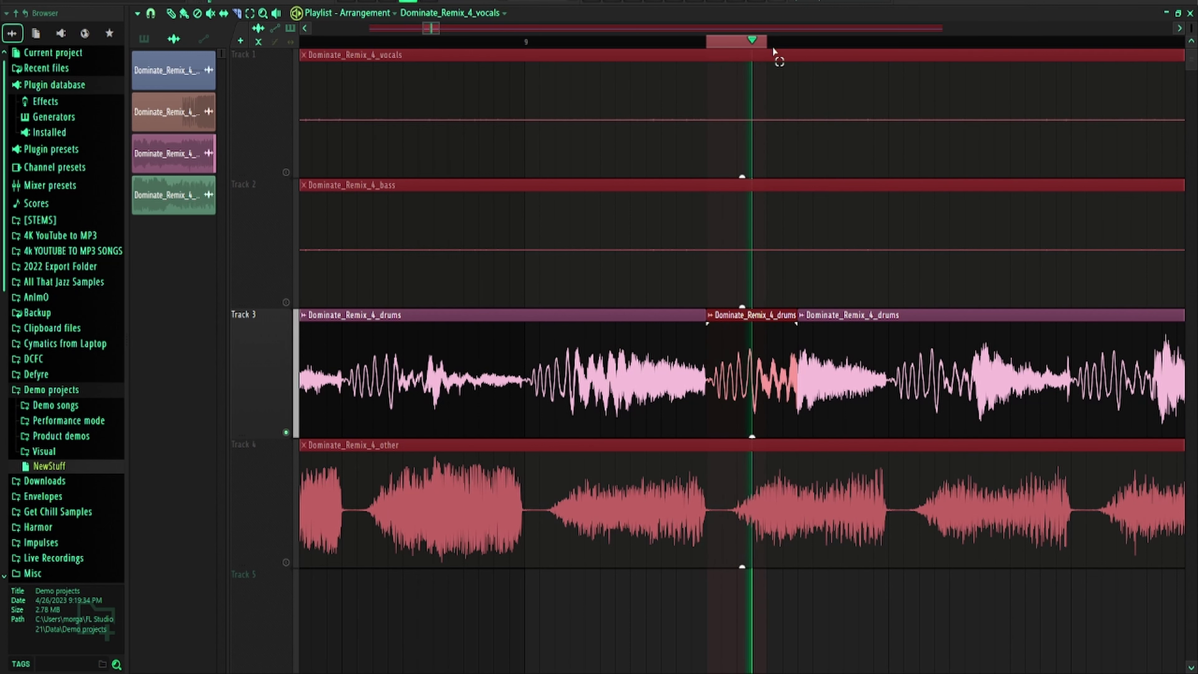
key("space")
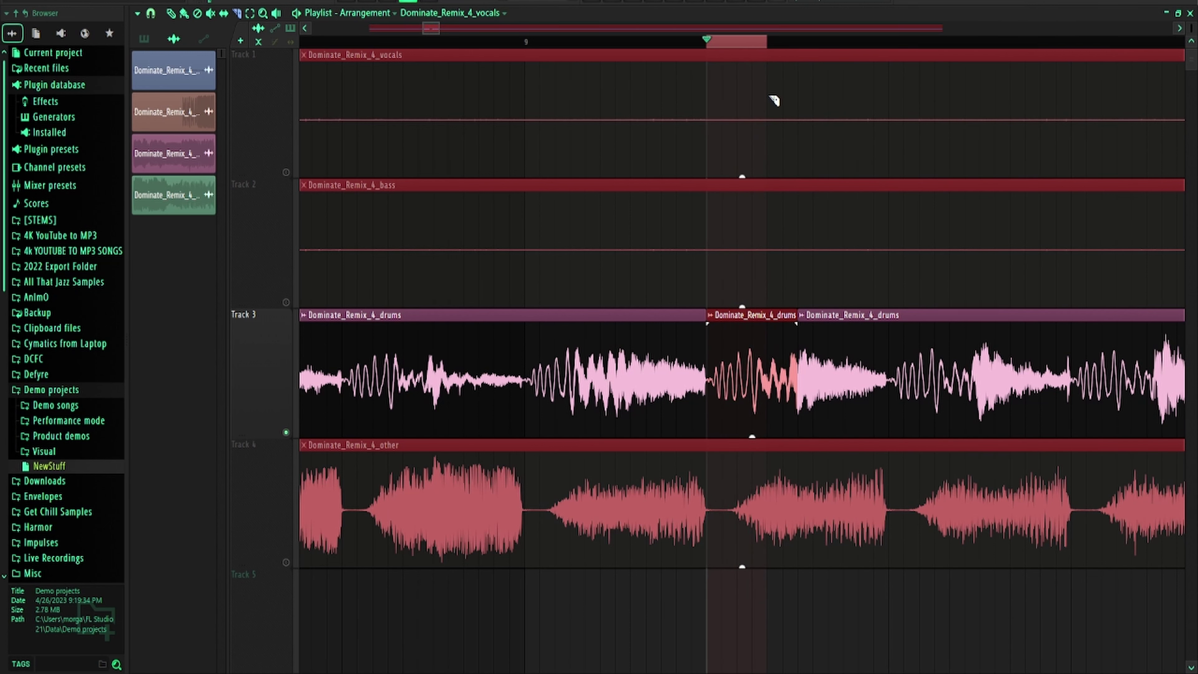
Undo both slices around the second kick in the drums clip and listen to the beat after bar 9
key("ctrl+z")
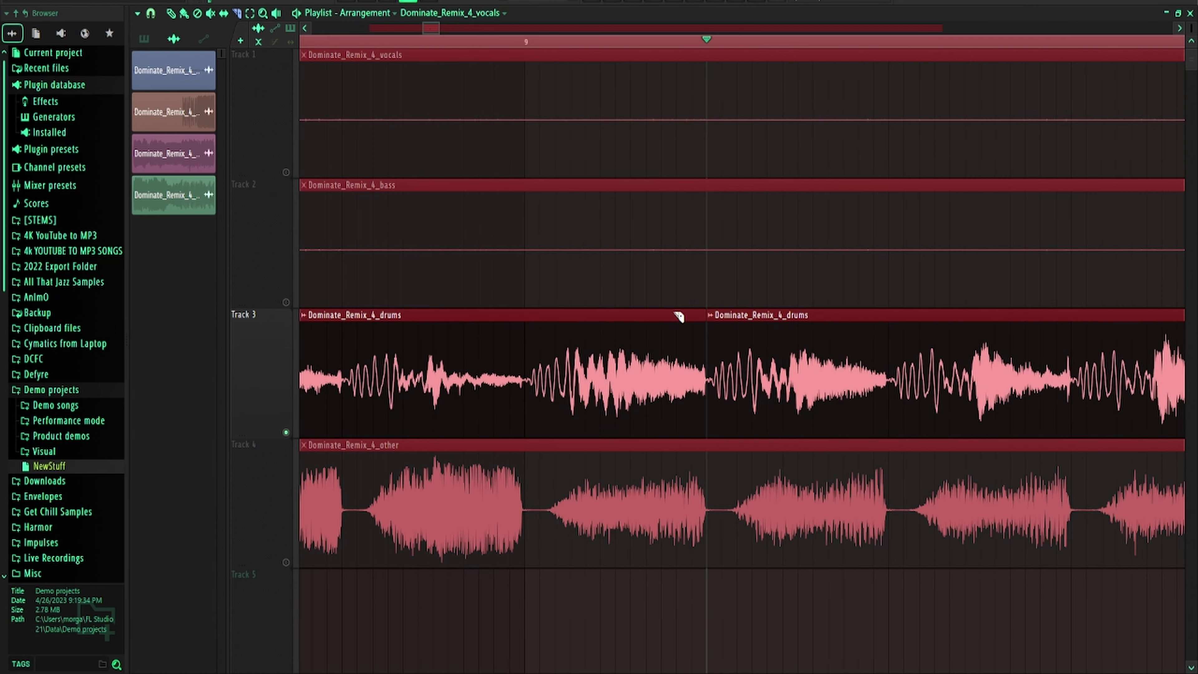
key("ctrl+z")
left_click(616, 43)
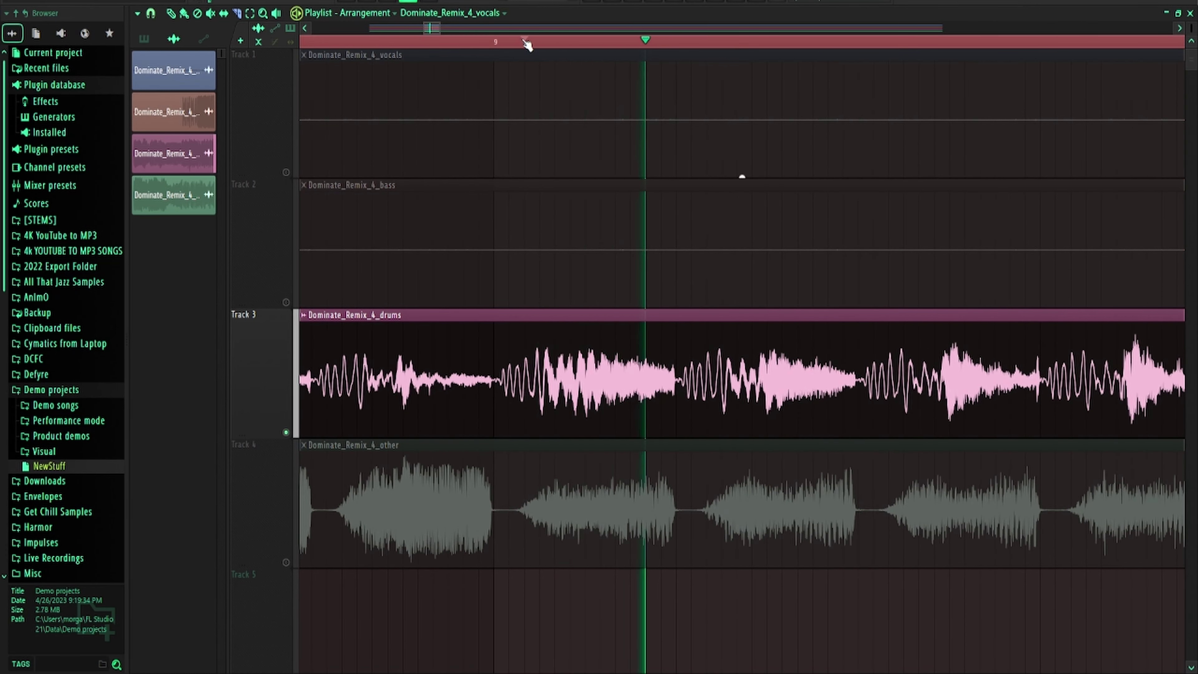
key("space")
Slice the drums clip's first beat after bar 9 into four equal pieces and select the middle two
mouse_move(527, 44)
left_mouse_down()
mouse_move(547, 41)
mouse_move(525, 48)
left_mouse_up()
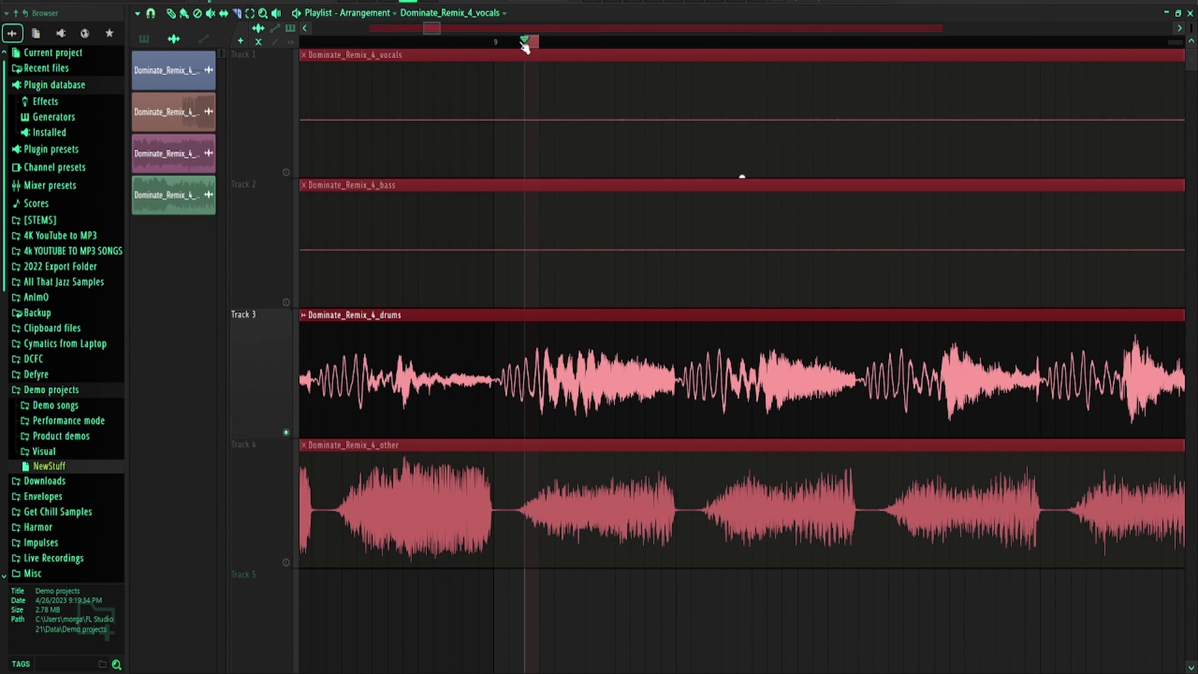
key("ctrl+d")
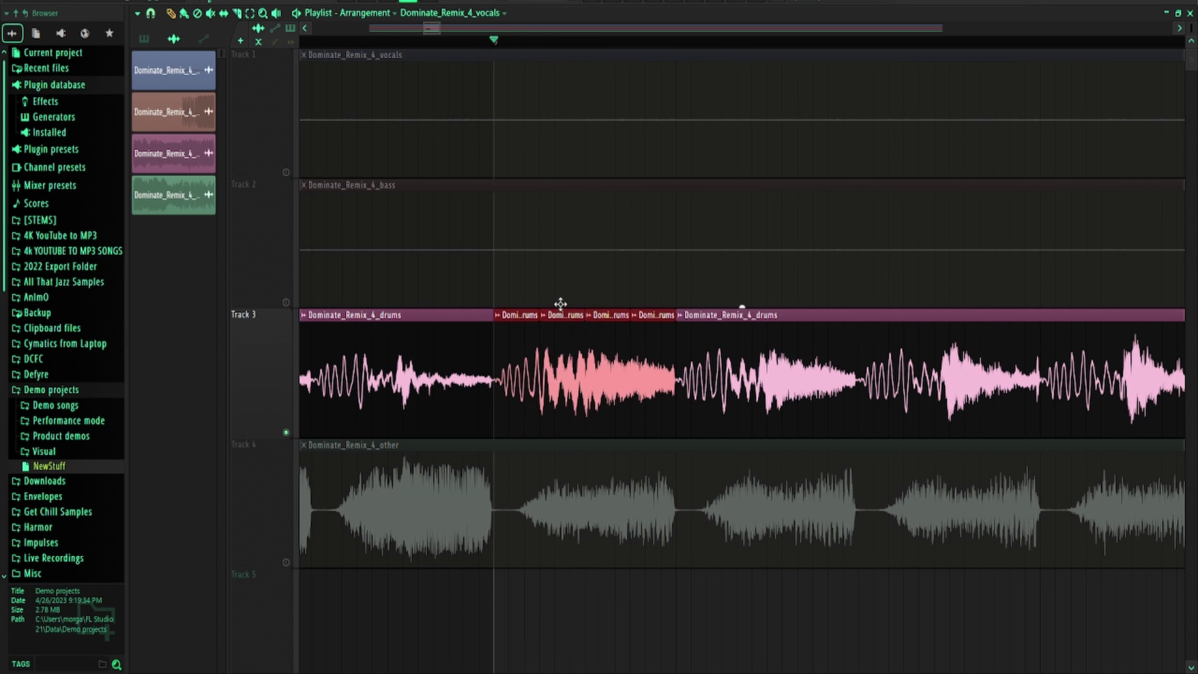
left_click(564, 302)
left_click_drag(564, 302, 606, 368)
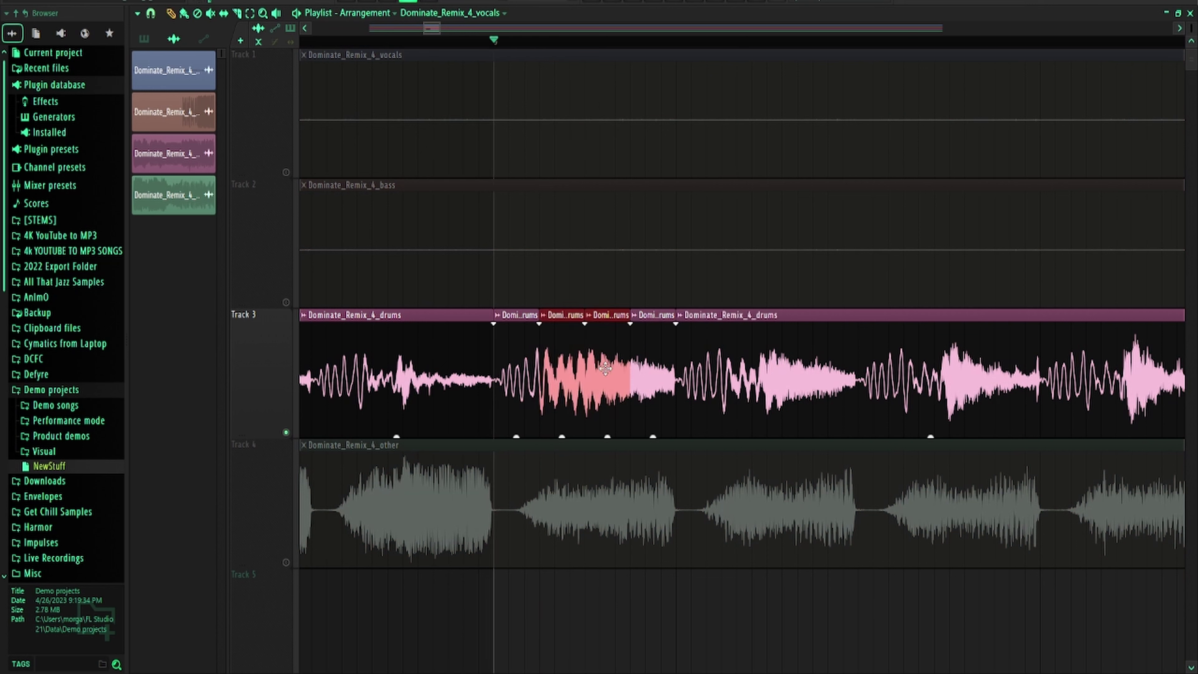
Play the sliced drum hit over time ranges starting at different points after bar 9, ending with the ranges cleared
key("space")
key("space")
left_click_drag(554, 41, 630, 76)
key("space")
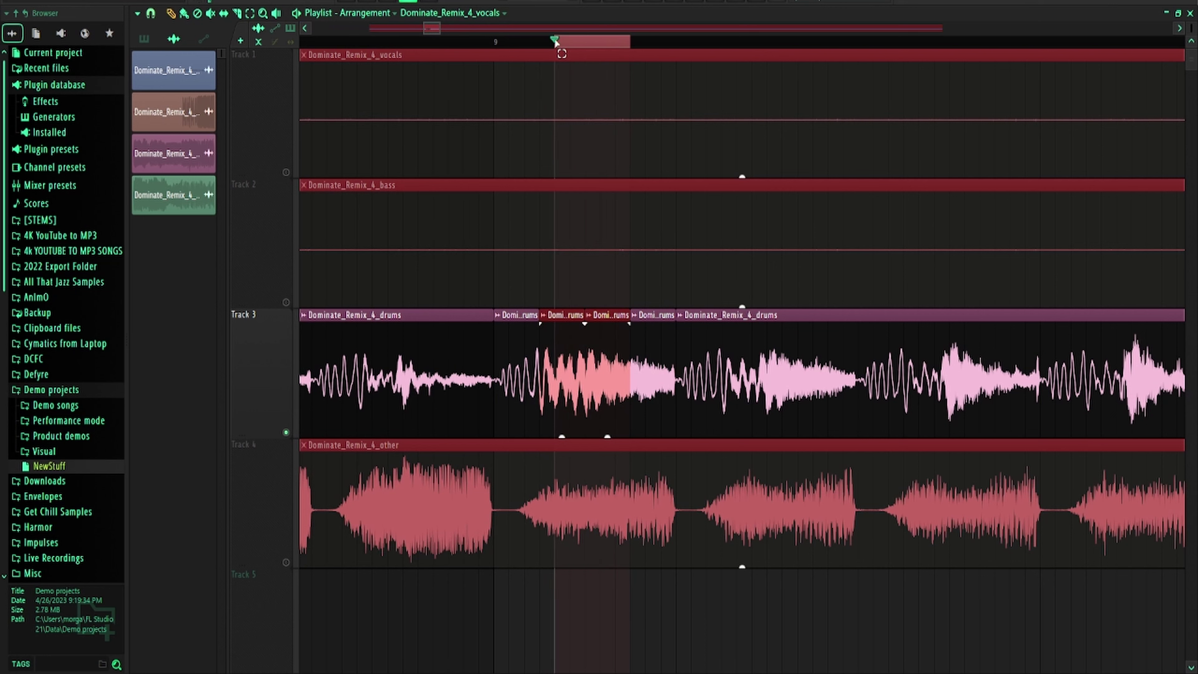
left_click_drag(555, 41, 531, 46)
key("space")
key("space")
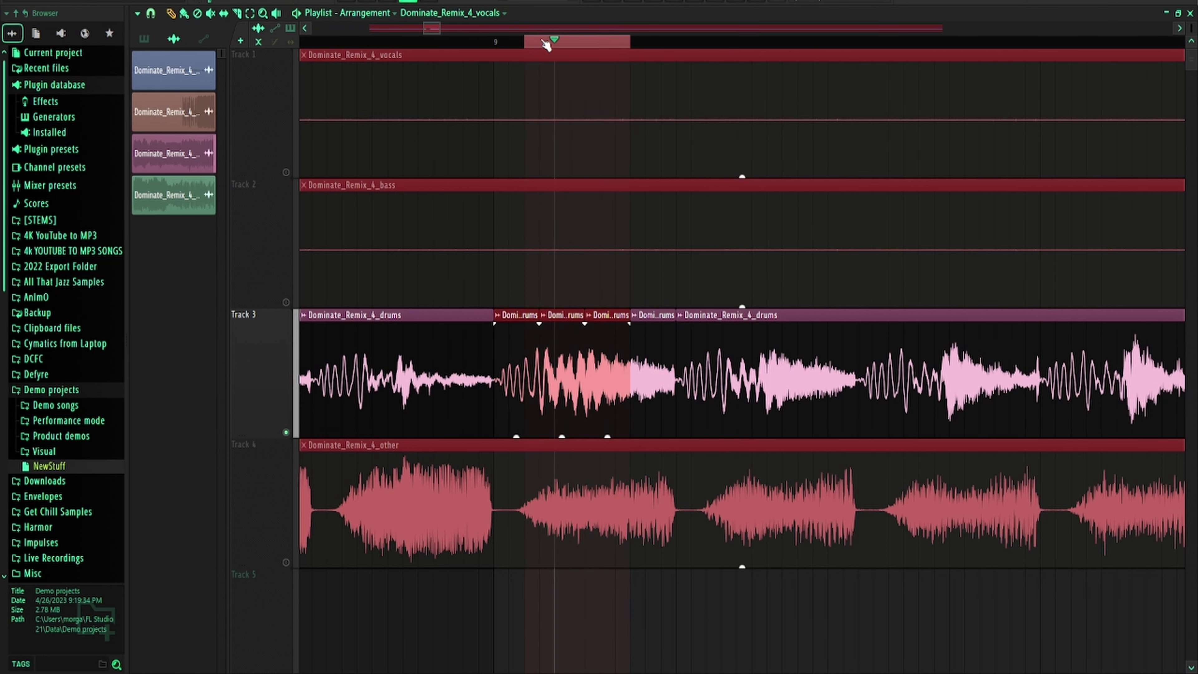
scroll(556, 33, "right", 1)
double_click(547, 43)
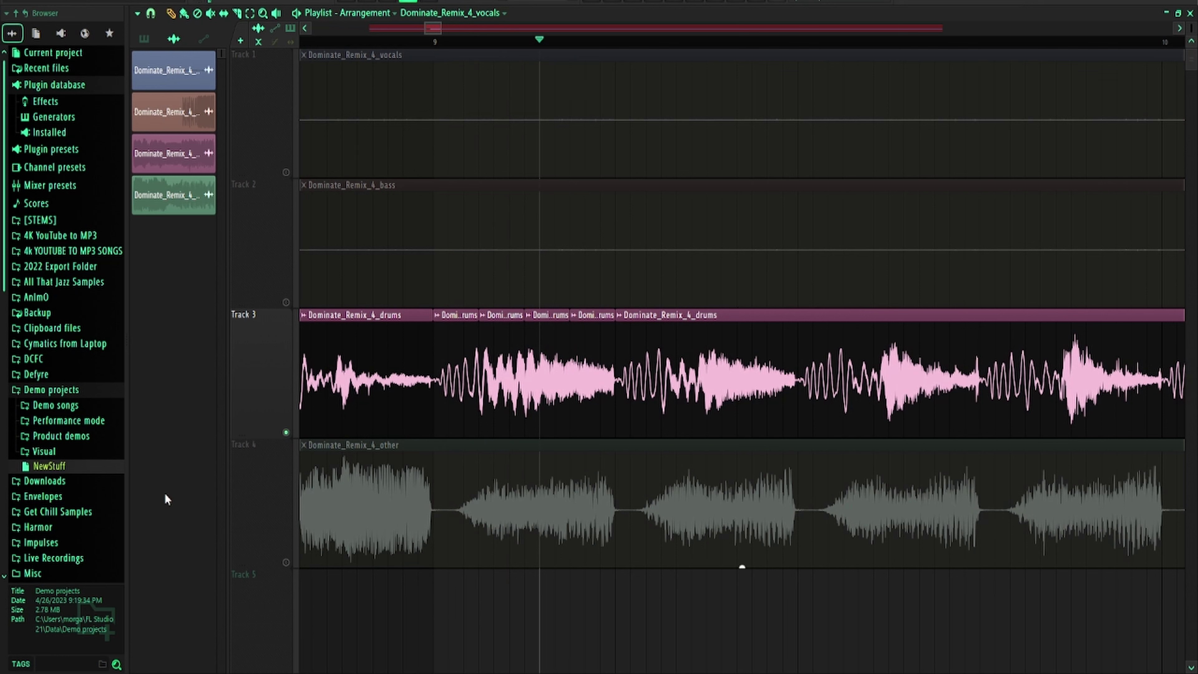
Browse the sample folders tagged kicks and audition kicks from Electro House Kicks through to the LOST kick samples
scroll(83, 519, "down", 5)
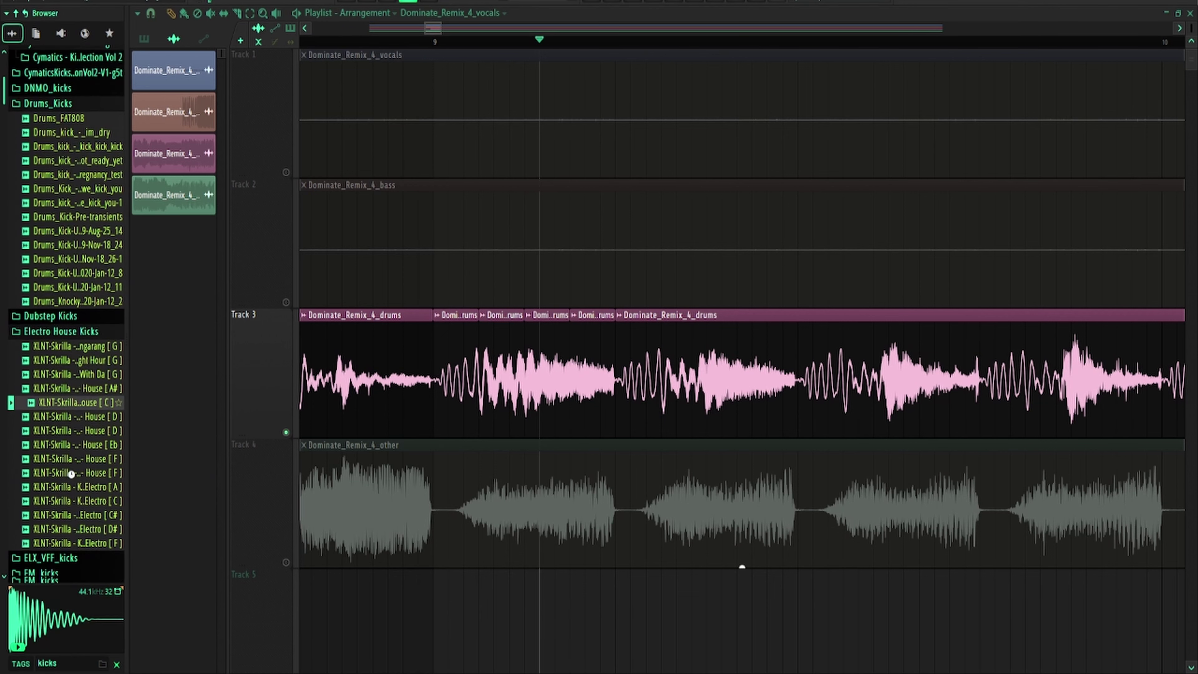
scroll(71, 474, "down", 3)
left_click(76, 402)
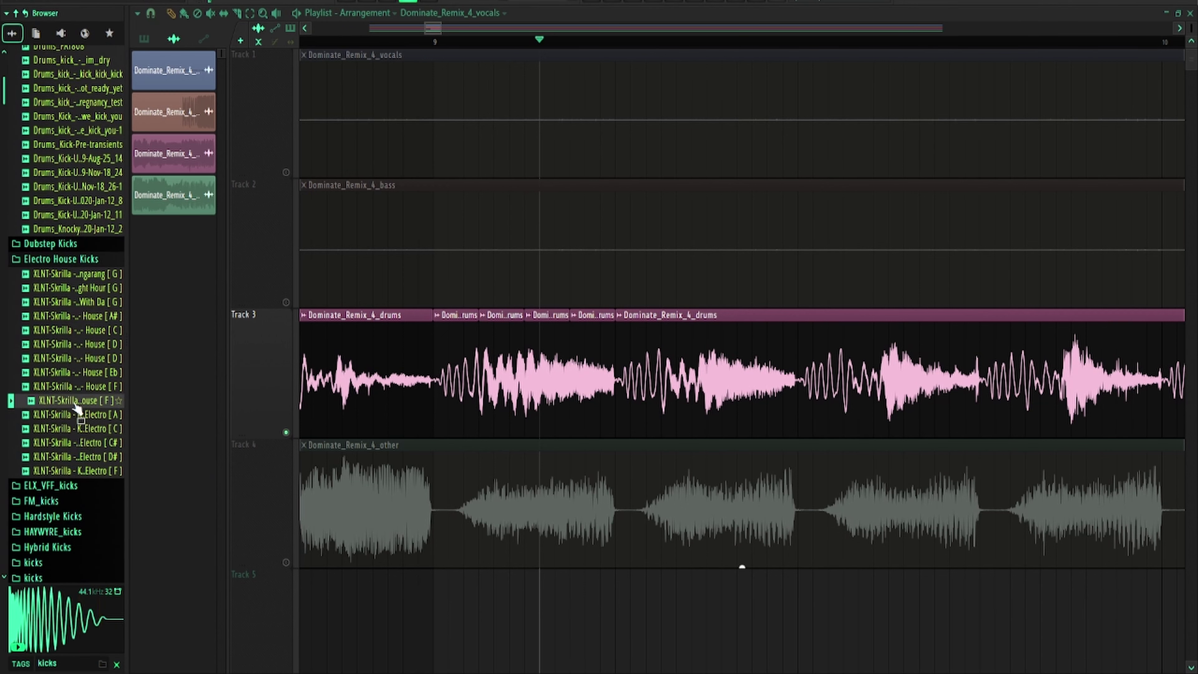
scroll(74, 403, "down", 6)
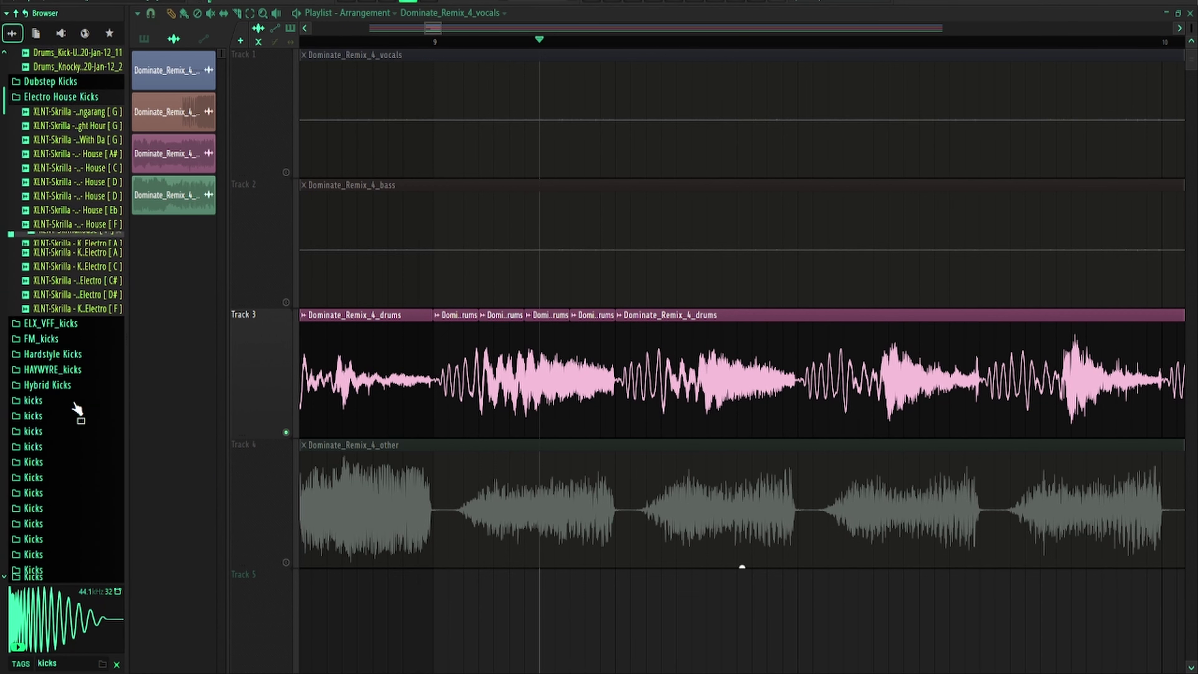
left_click(76, 438)
scroll(77, 441, "down", 3)
left_click(74, 451)
left_click(88, 256)
scroll(88, 256, "down", 2)
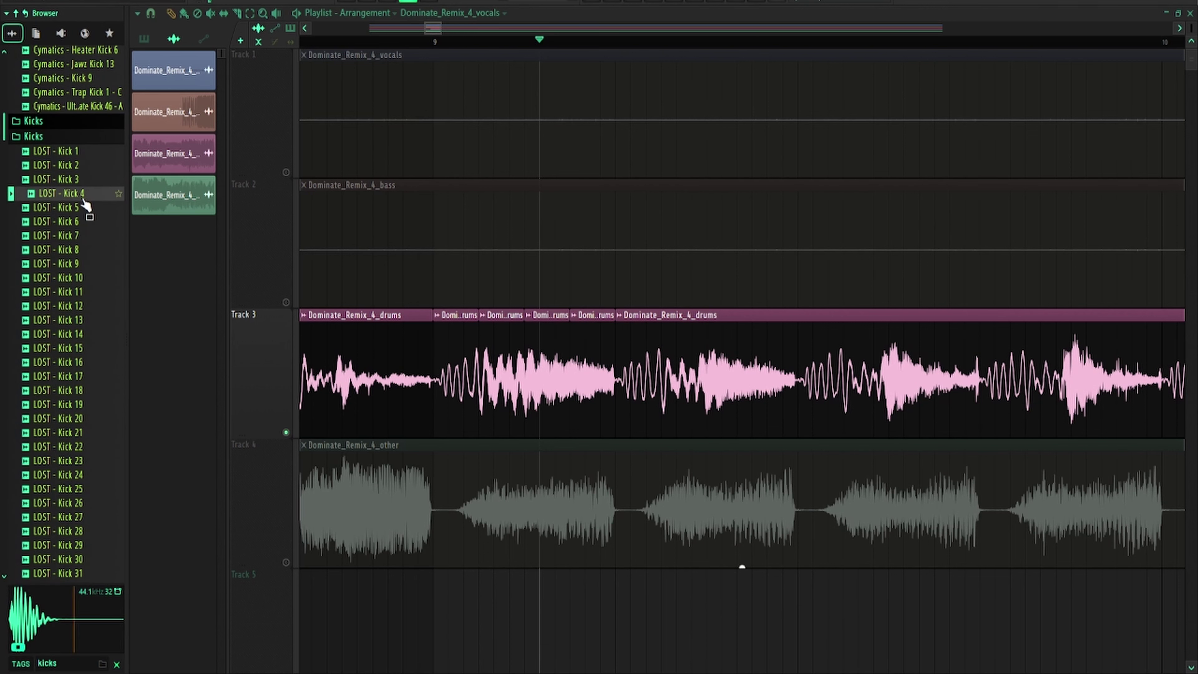
Place the LOST - Kick 4 sample on Track 5 at bar 9 and unmute the other tracks
left_click_drag(86, 204, 465, 588)
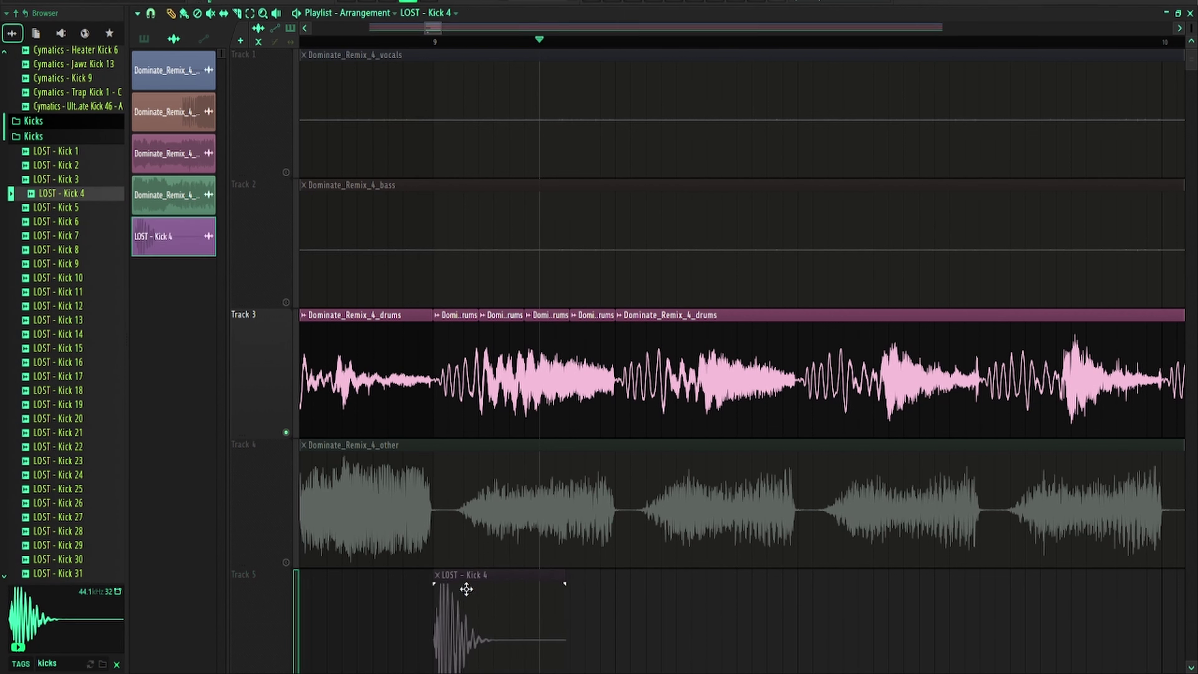
scroll(330, 616, "down", 2)
right_click(286, 432)
right_click(287, 435)
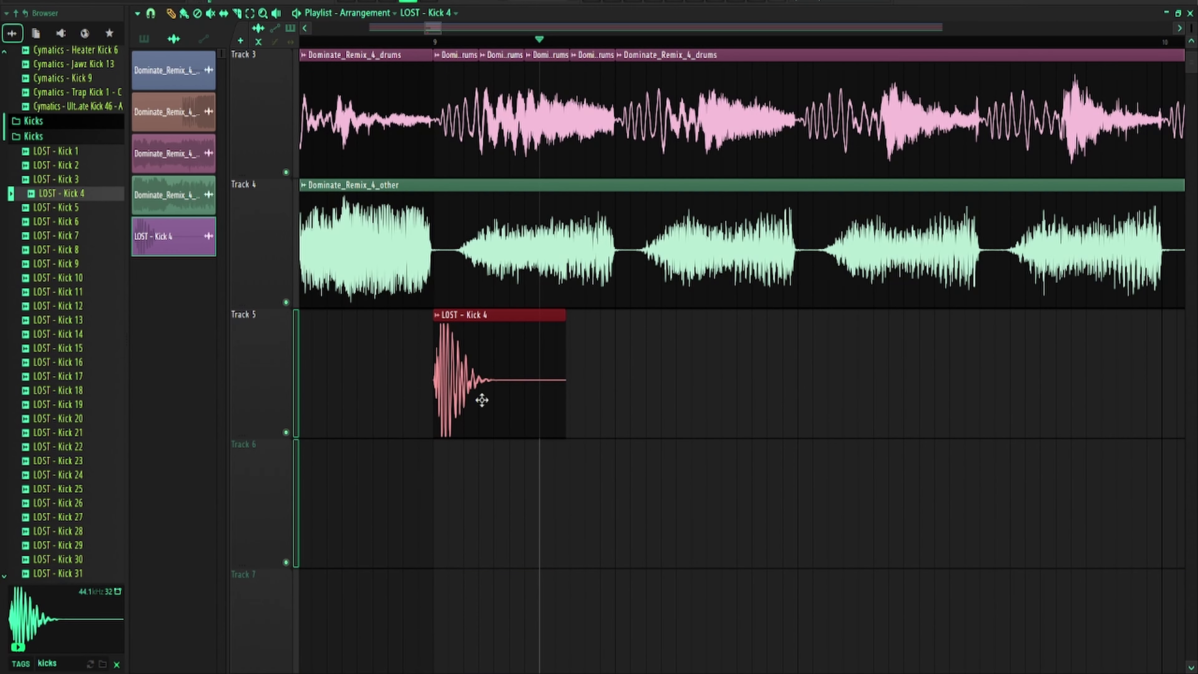
Repeat LOST - Kick 4 on every beat of Track 5 from bar 5 to bar 21 and play it with the stems
scroll(481, 400, "up", 3)
scroll(558, 554, "down", 2)
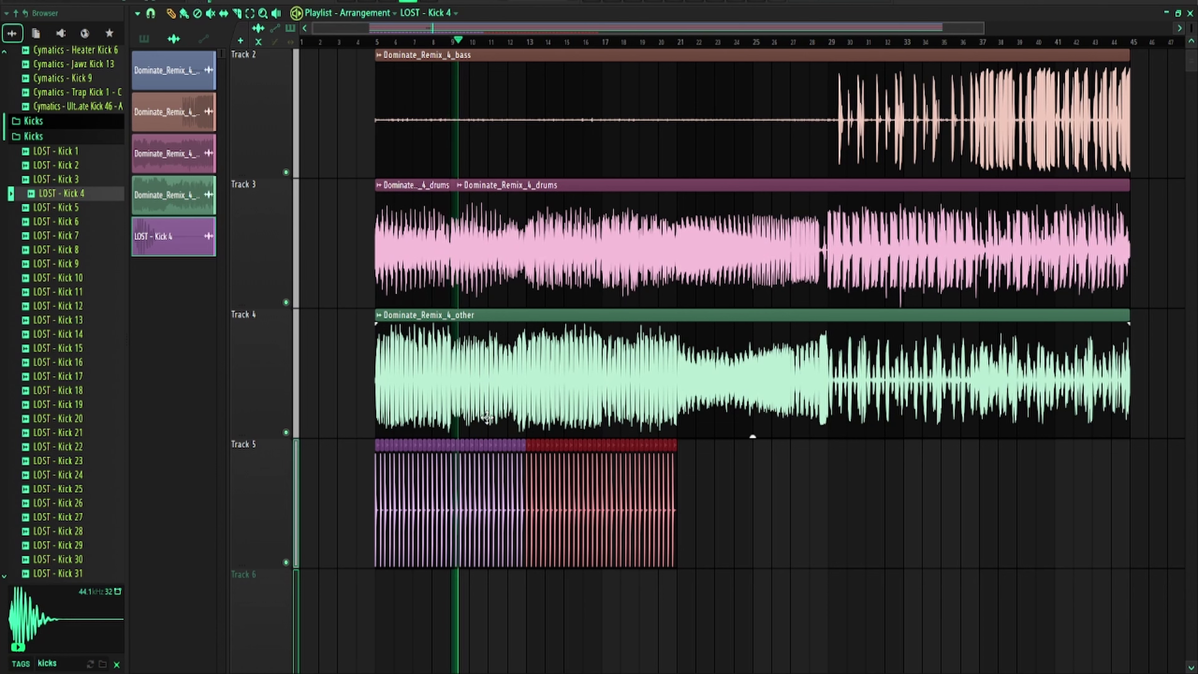
key("space")
scroll(383, 356, "up", 5)
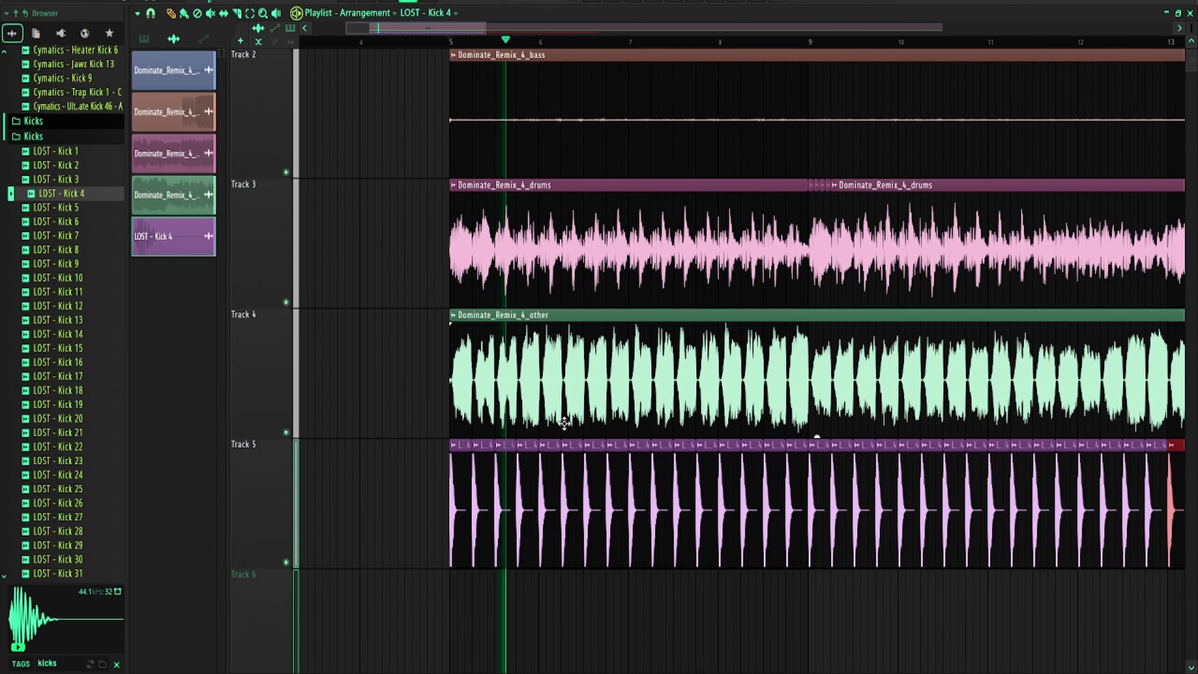
key("space")
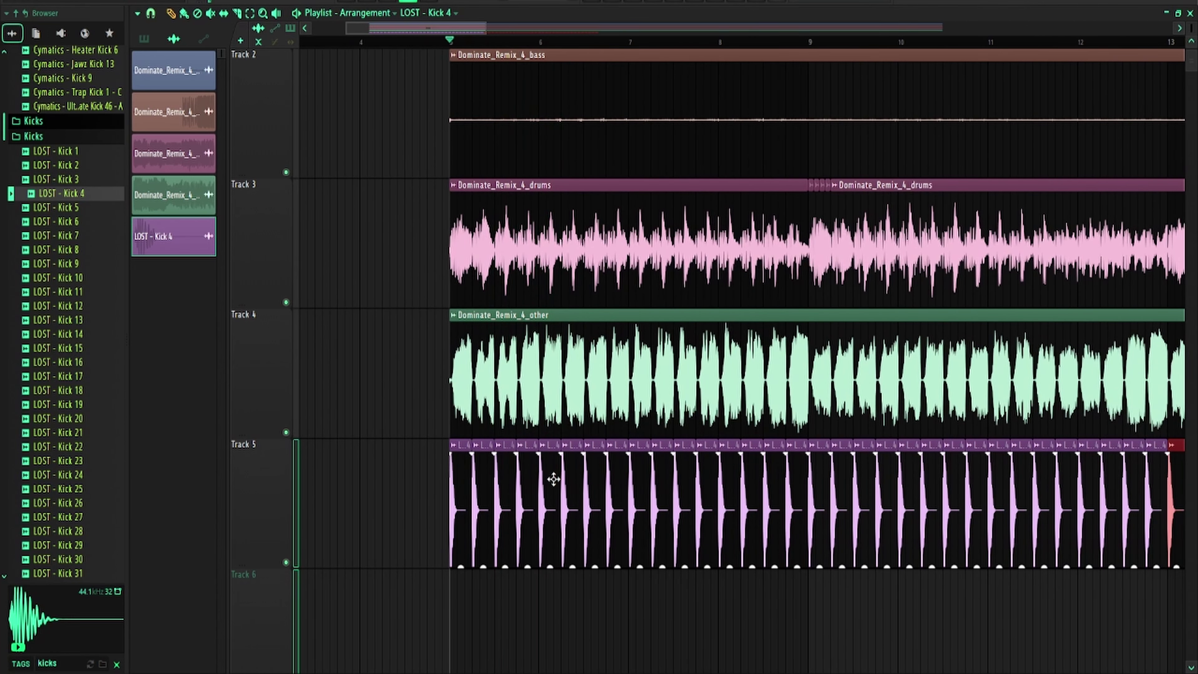
Check the layered kicks against the drums stem around bar 9, and listen to the mix from bar 5
key("F6")
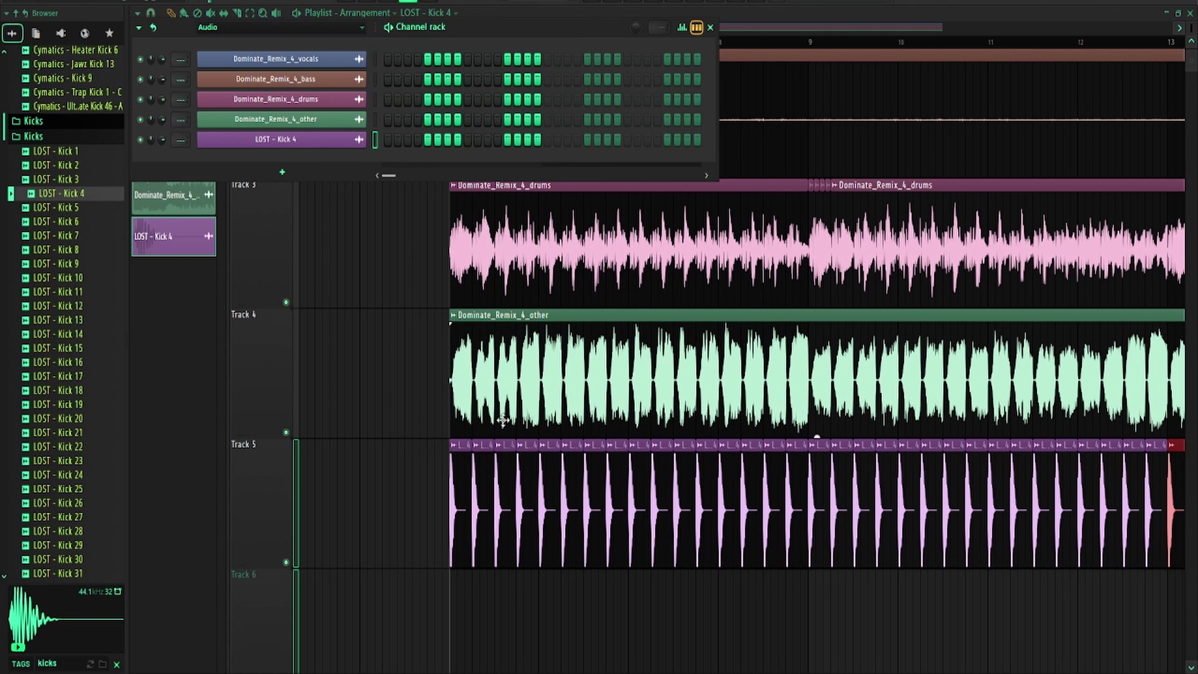
scroll(1004, 480, "up", 2)
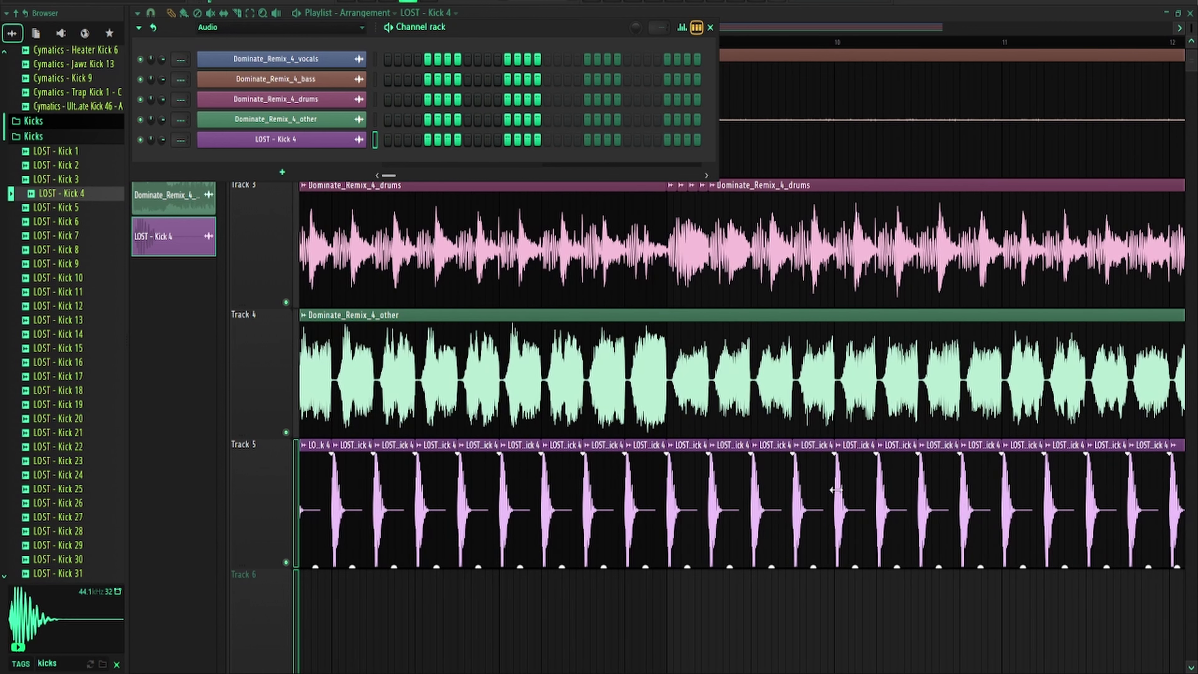
key("F6")
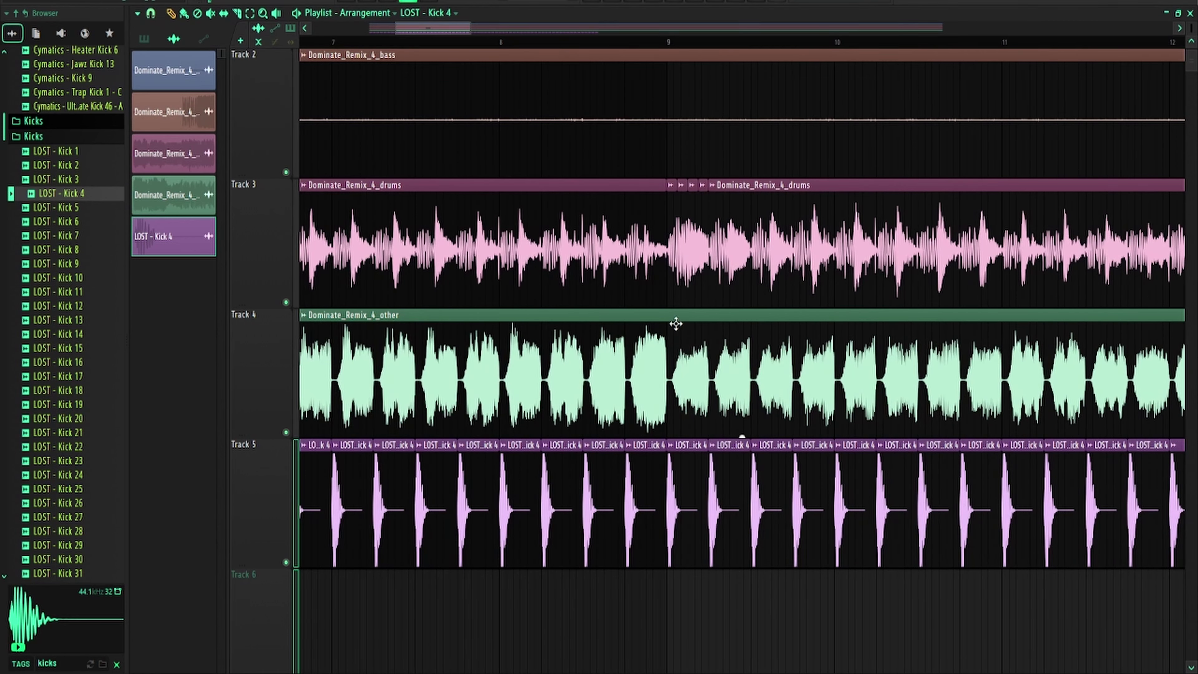
scroll(676, 324, "up", 4)
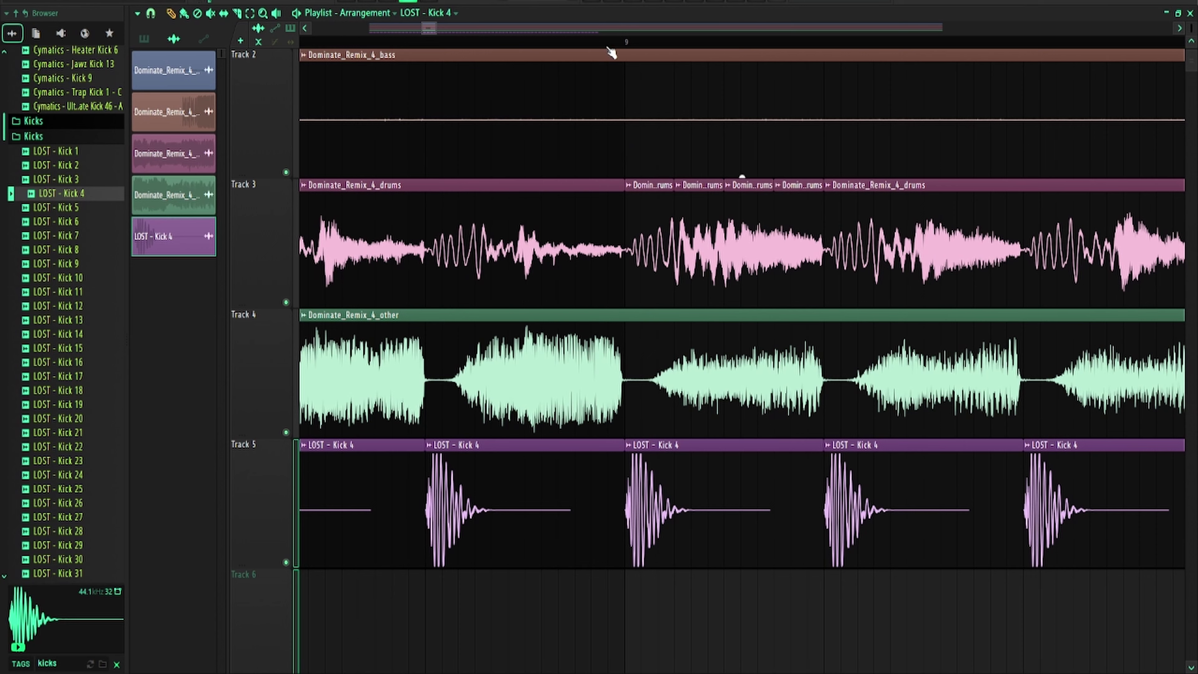
scroll(615, 38, "down", 8)
key("space")
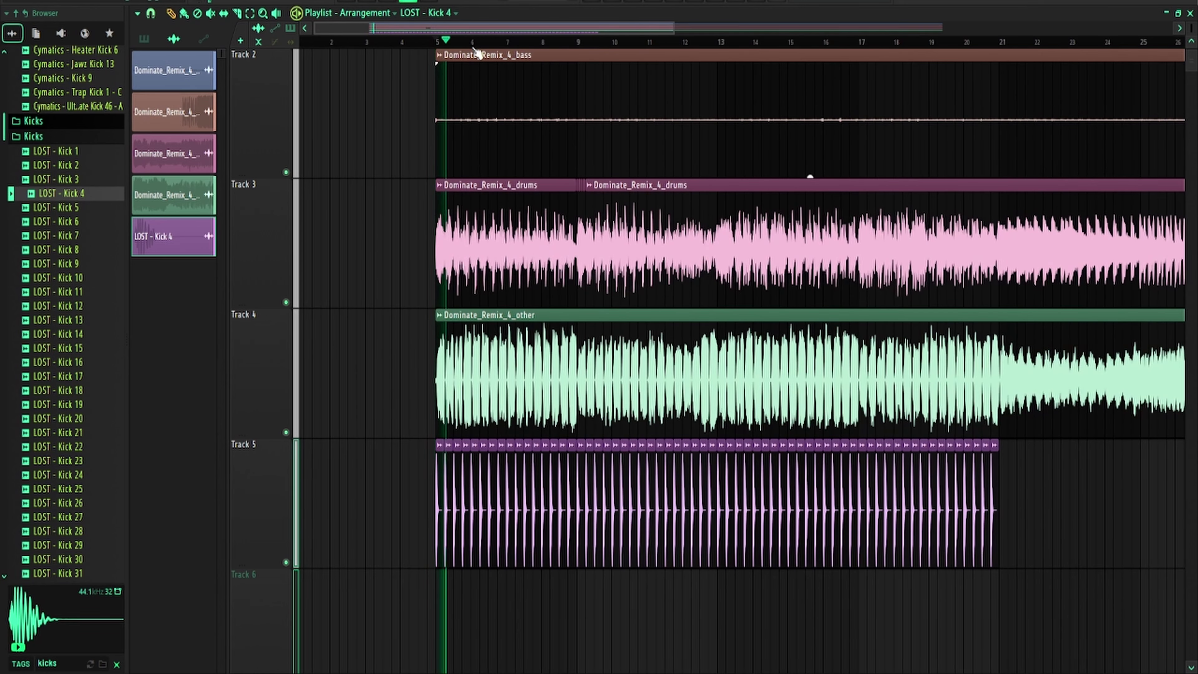
key("space")
scroll(488, 455, "up", 3)
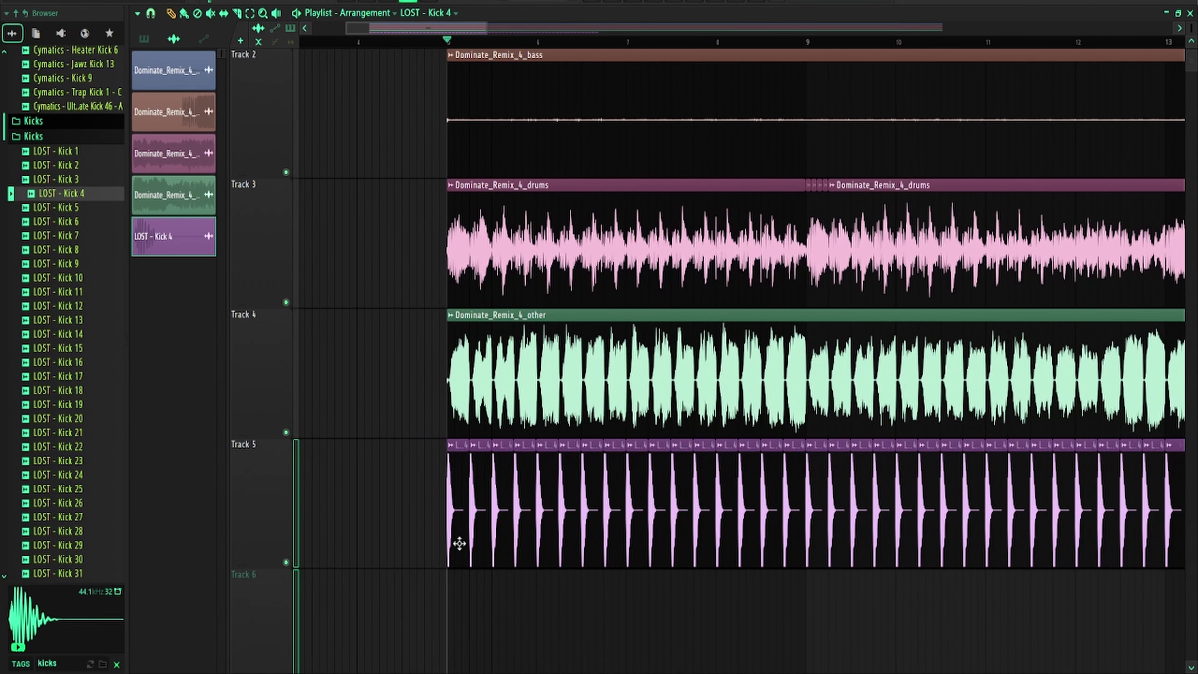
Load Fruity parametric EQ 2 on mixer Insert 6, set band 1 to high pass, and start playback
double_click(449, 509)
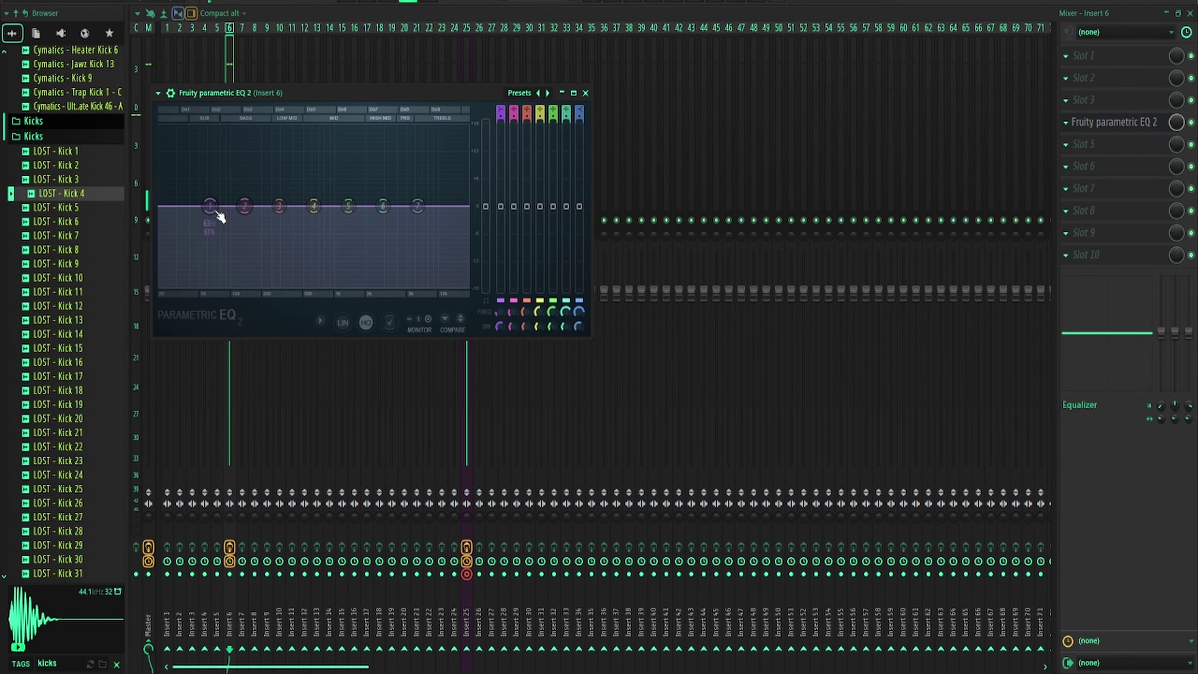
right_click(213, 217)
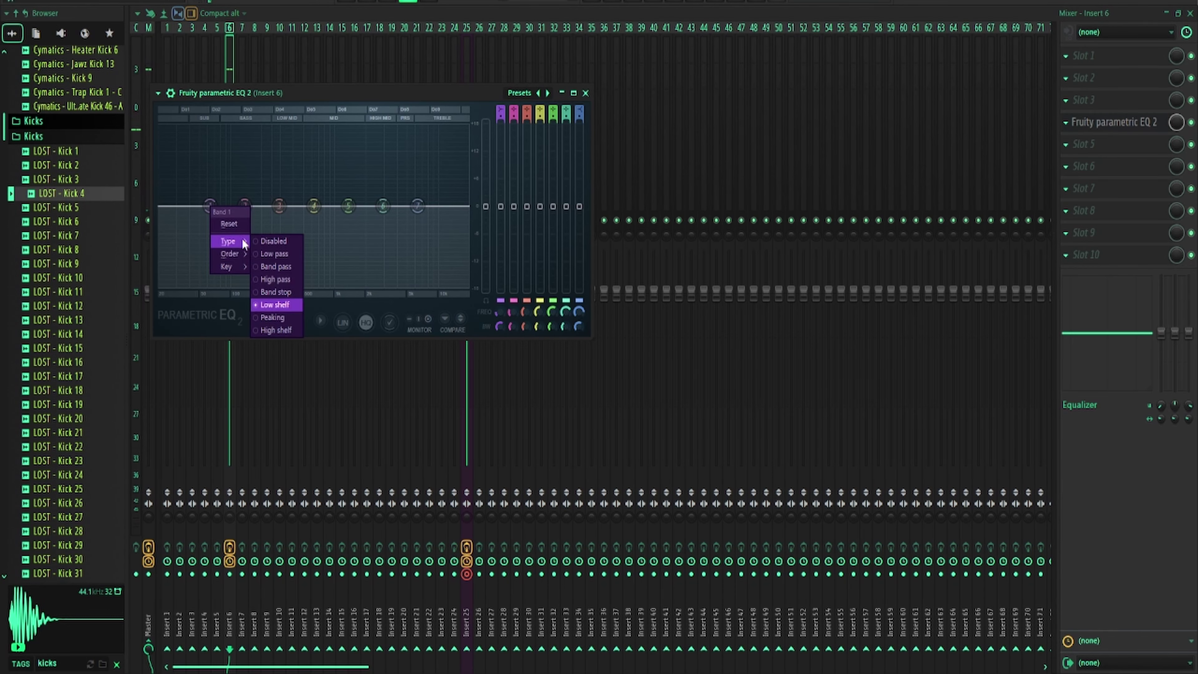
left_click(274, 303)
left_click_drag(497, 119, 497, 106)
key("space")
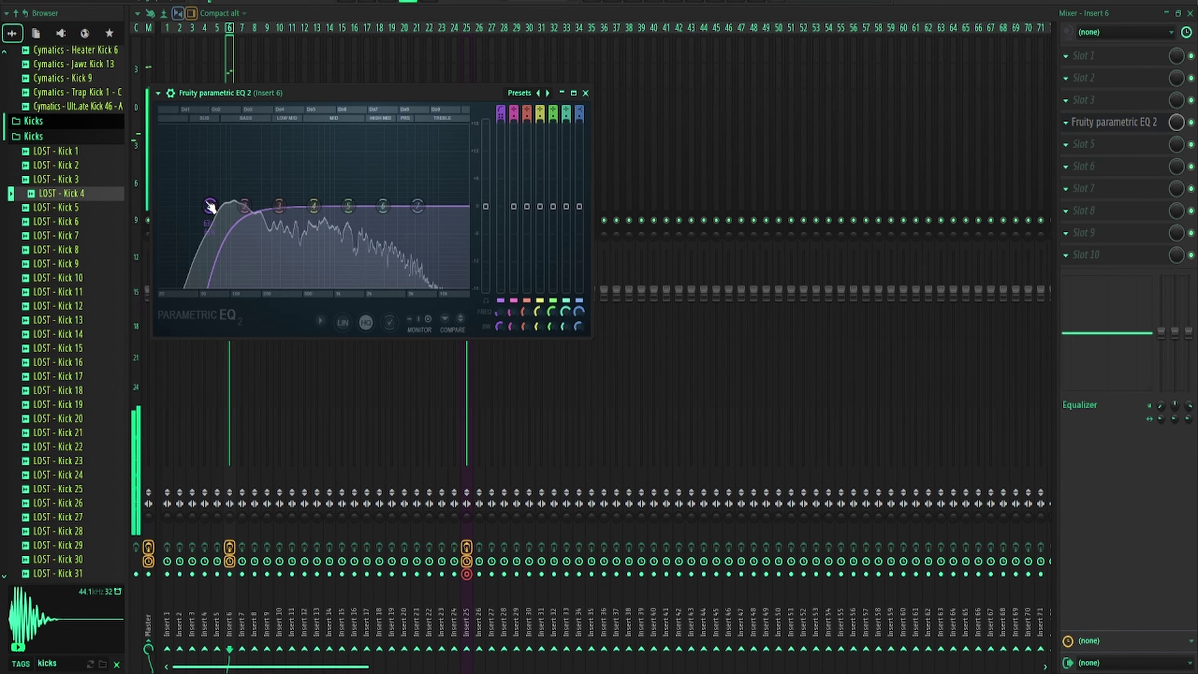
Raise band 1's high-pass cutoff on the Insert 6 EQ and dip the bass range with band 3
mouse_move(209, 205)
left_mouse_down()
mouse_move(240, 205)
mouse_move(214, 210)
left_mouse_up()
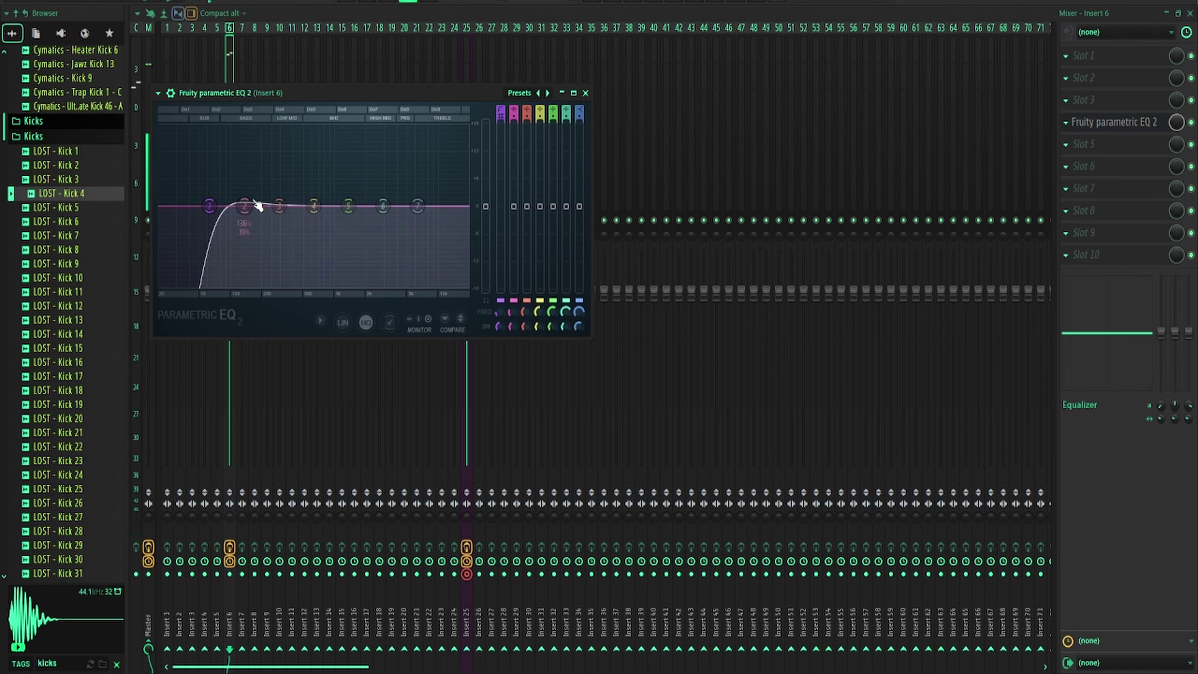
left_click_drag(192, 190, 270, 157)
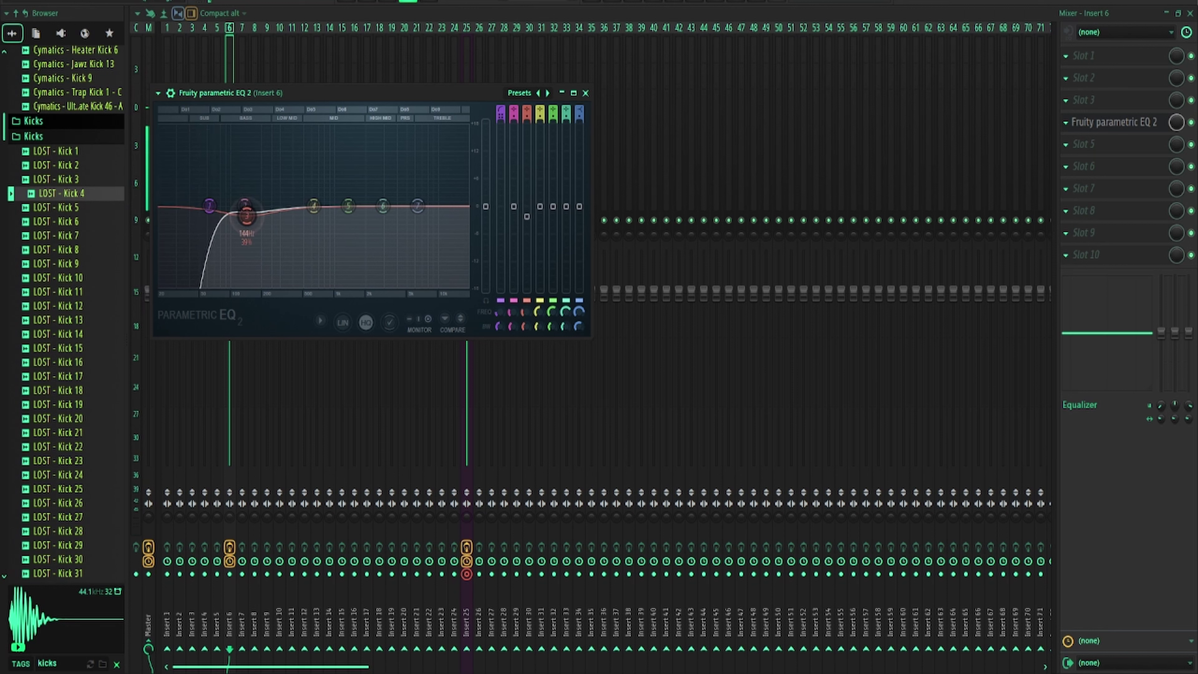
left_click_drag(243, 189, 257, 222)
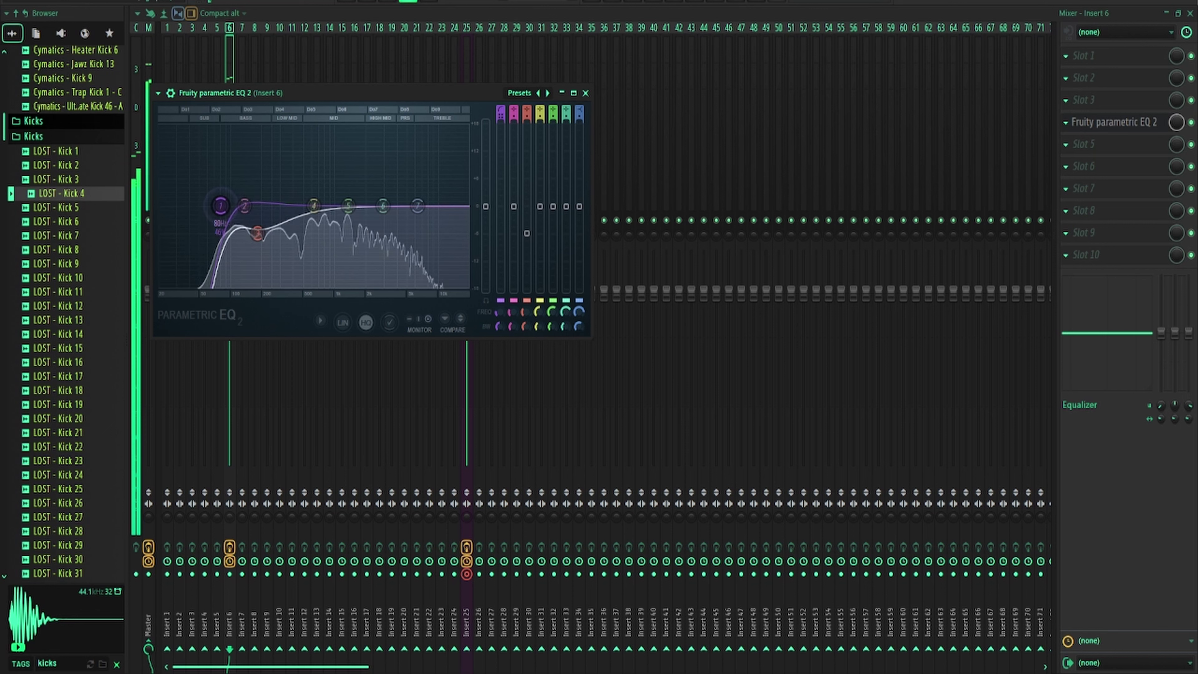
mouse_move(220, 206)
left_mouse_down()
mouse_move(305, 205)
mouse_move(215, 205)
mouse_move(231, 212)
left_mouse_up()
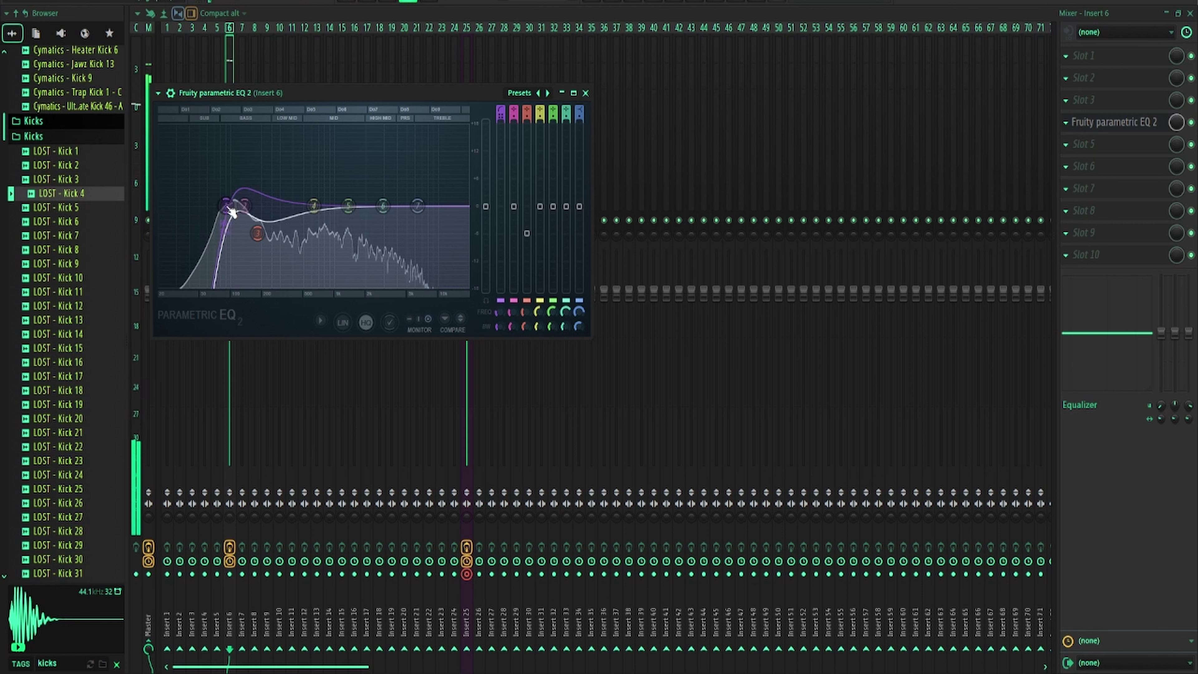
Move band 4 slightly lower in frequency with a small boost, and close the EQ to return to the arrangement
left_click_drag(314, 205, 289, 200)
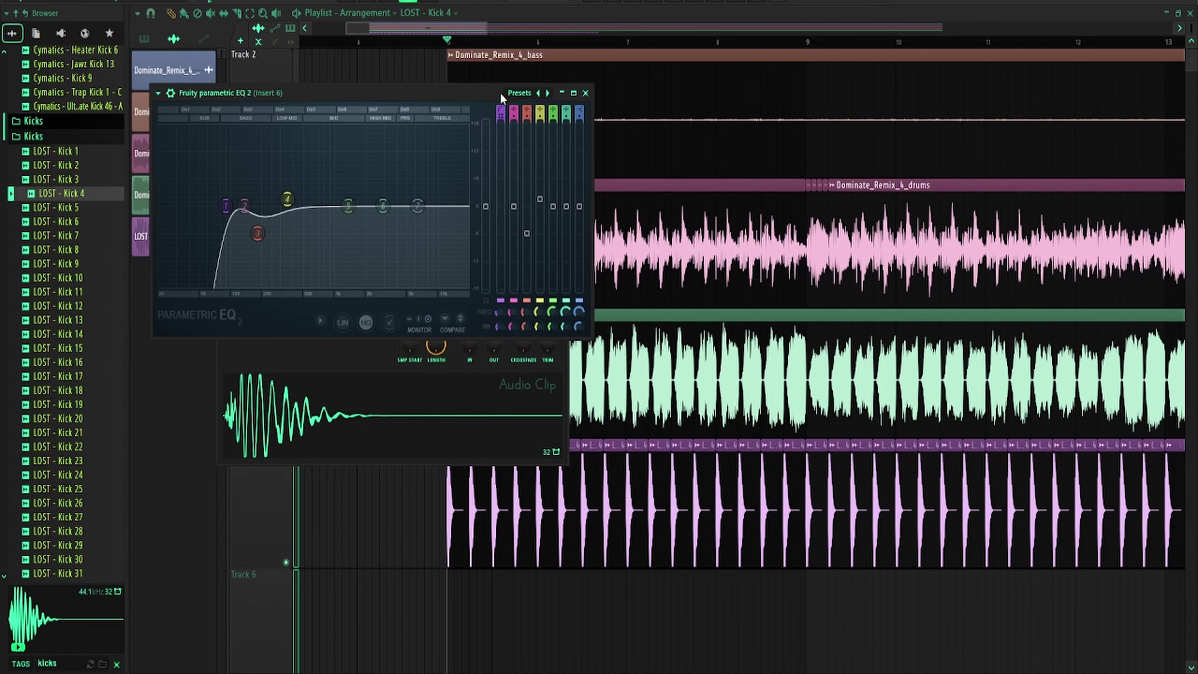
right_click(385, 72)
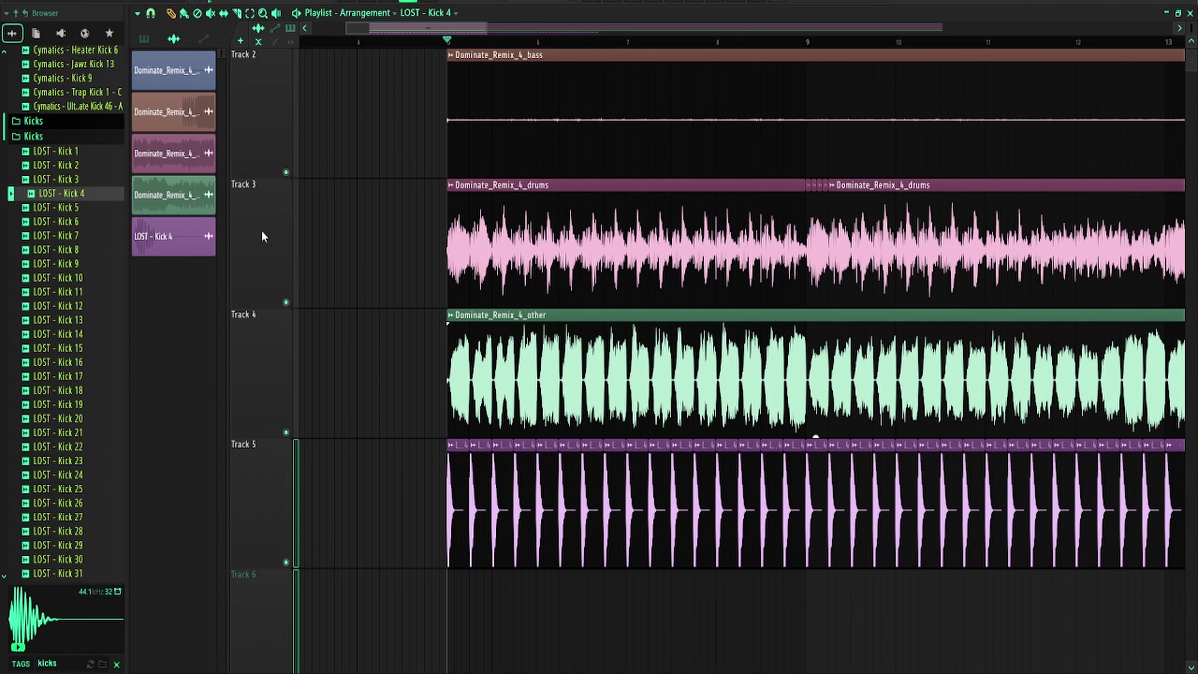
scroll(428, 228, "down", 4)
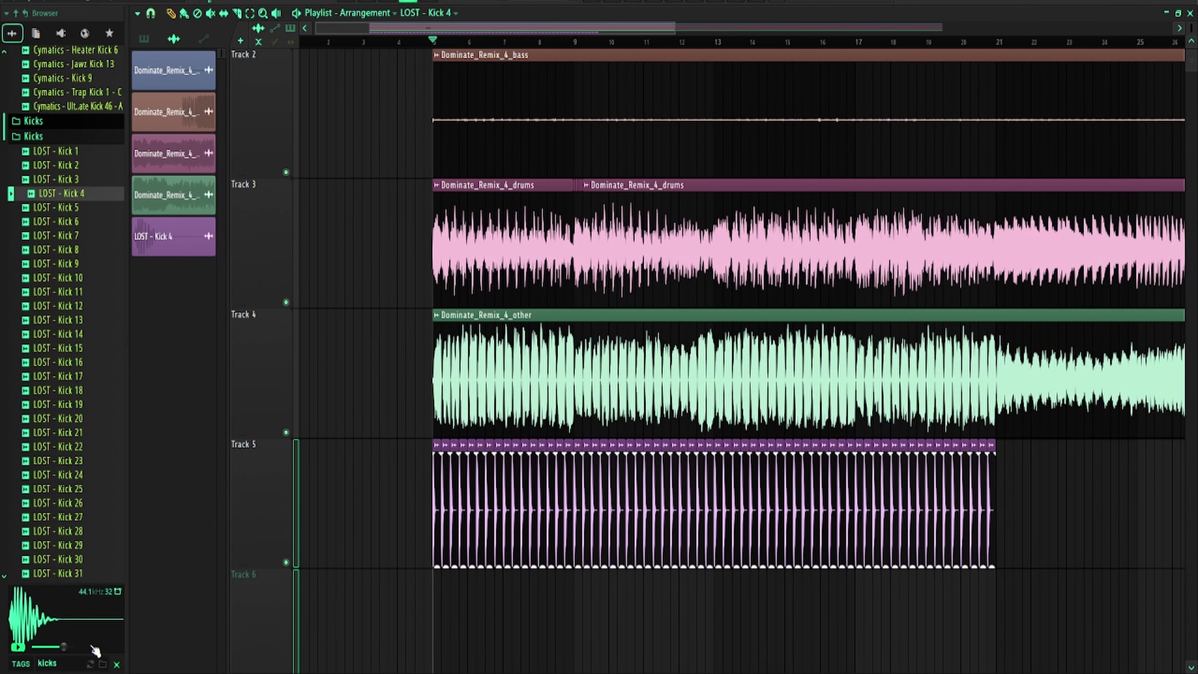
Search the samples for "reverse", place VEC1 Cymbals RevCR 03 on Track 6 leading into bar 5, and listen to it
left_click(82, 654)
type("reverse")
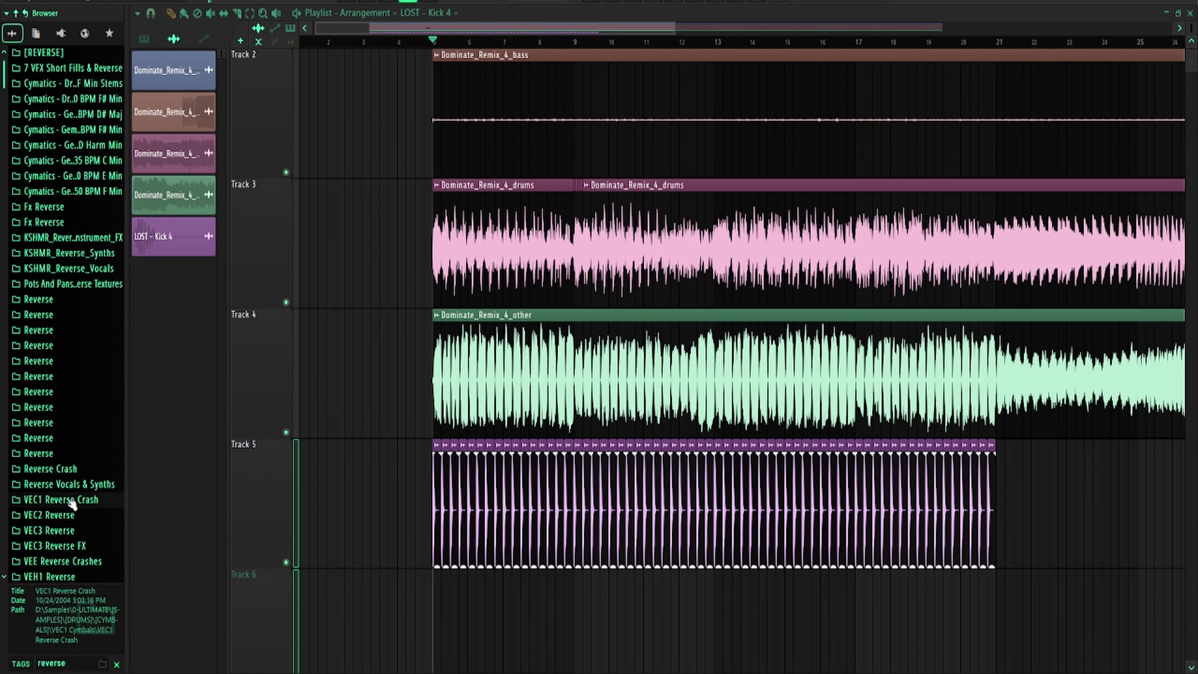
left_click(72, 501)
left_click(85, 528)
scroll(88, 520, "down", 3)
left_click_drag(76, 386, 526, 618)
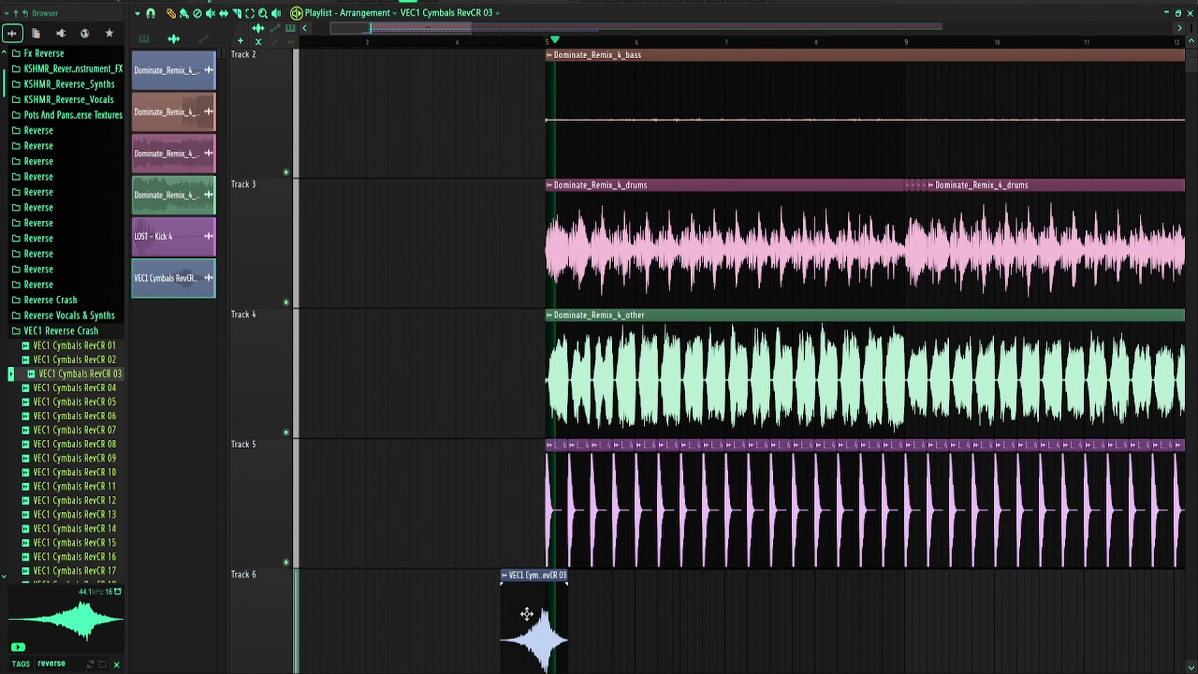
left_click(494, 41)
key("space")
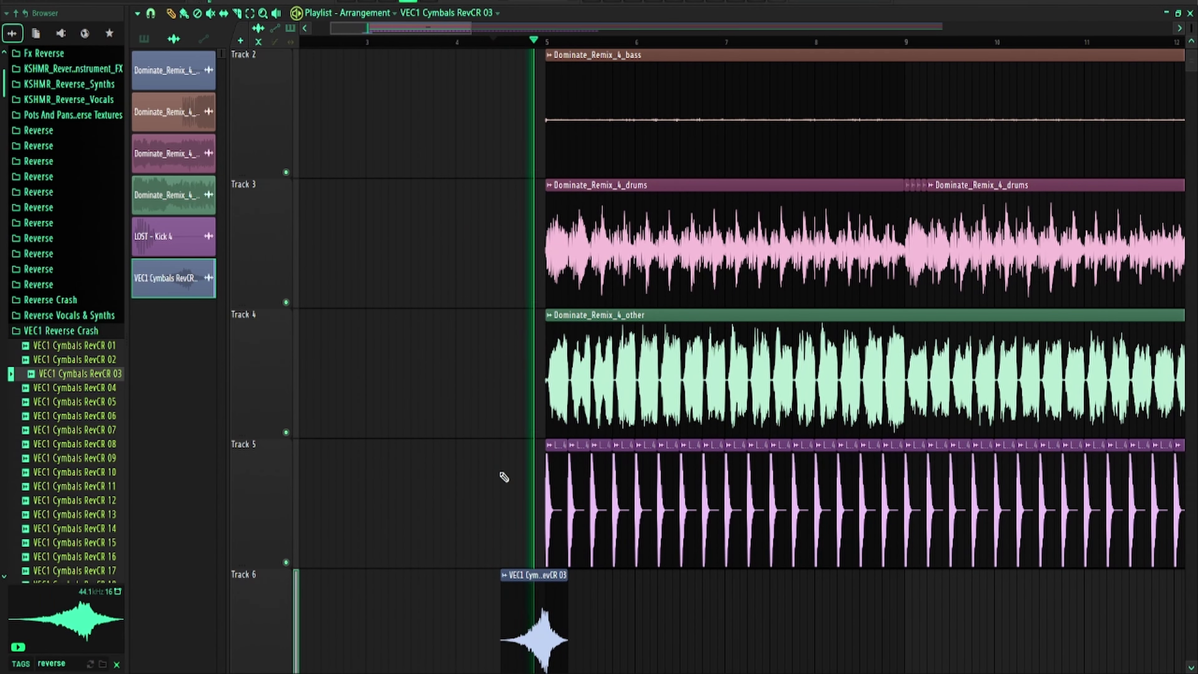
key("space")
Audition other reverse cymbals in the VEC1 Reverse Crash folder
left_click(71, 486)
scroll(101, 453, "down", 6)
left_click(99, 458)
left_click(94, 500)
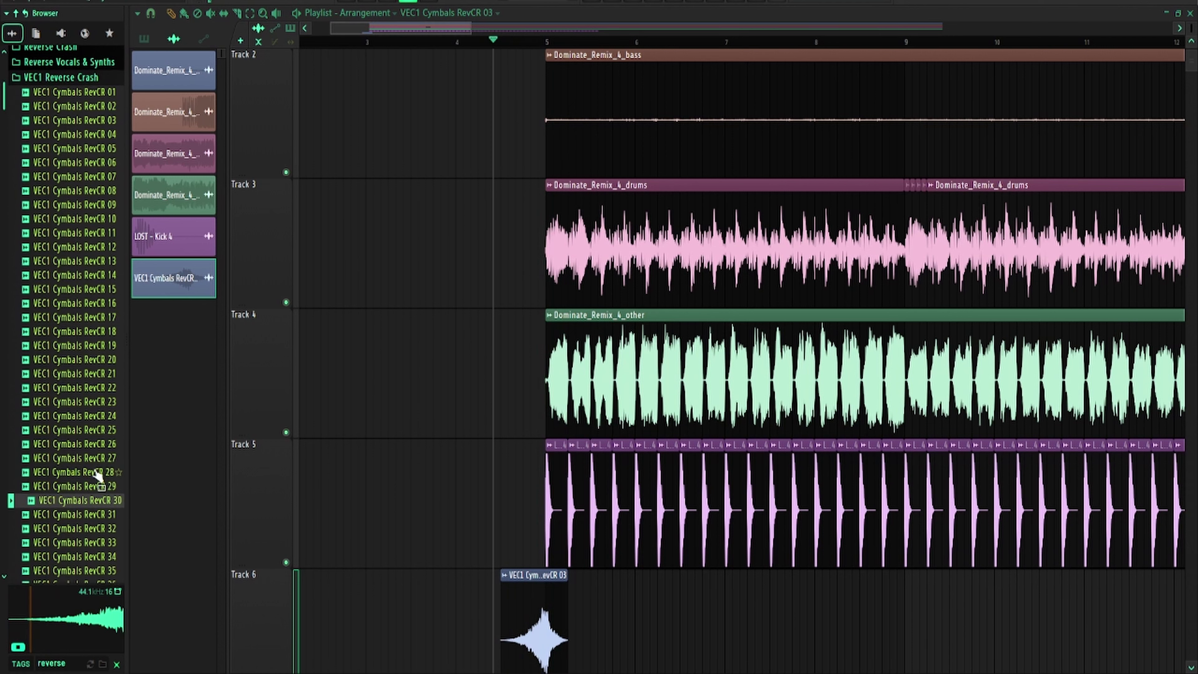
scroll(87, 491, "down", 4)
left_click(82, 493)
left_click(92, 443)
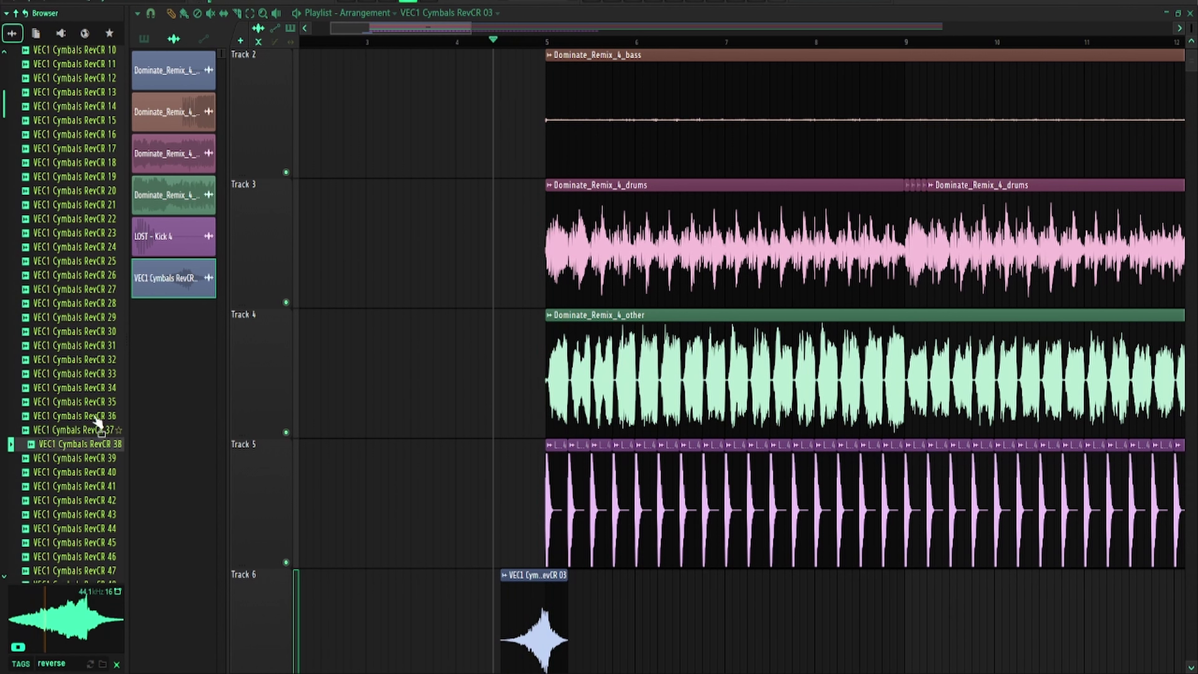
left_click(95, 388)
left_click(97, 403)
key("Up")
key("Up")
key("Up")
key("Up")
key("Up")
key("Up")
key("Up")
key("Up")
key("Up")
key("Up")
key("Up")
key("Up")
key("Up")
key("Up")
key("Up")
key("Up")
key("Up")
key("Up")
key("Up")
key("Up")
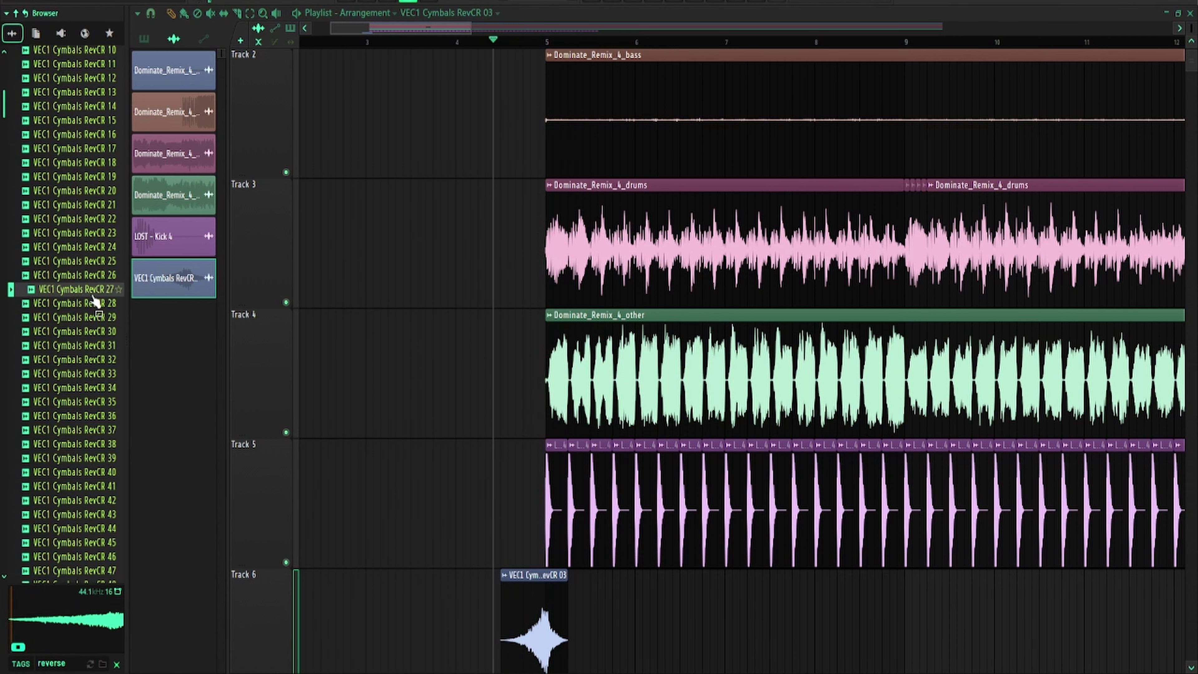
left_click(60, 287)
left_click(83, 360)
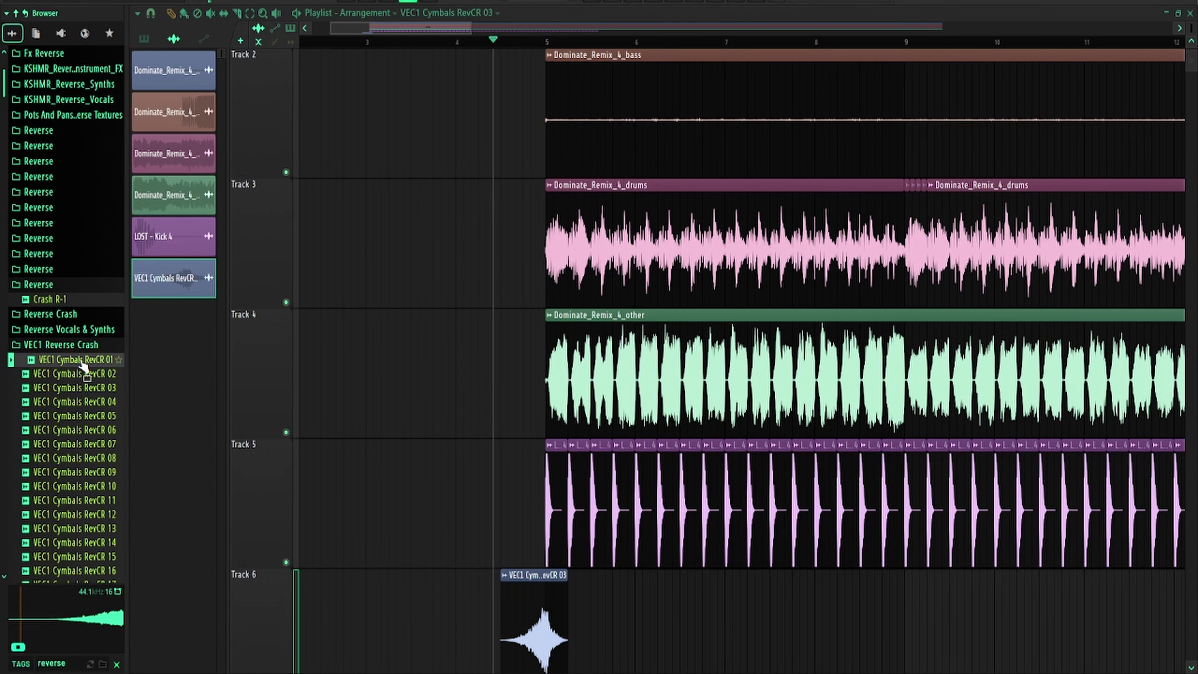
Audition reverse samples further down the search results, through to the Pots And Pans Reverse Textures
scroll(81, 444, "down", 15)
left_click(81, 427)
scroll(81, 424, "down", 10)
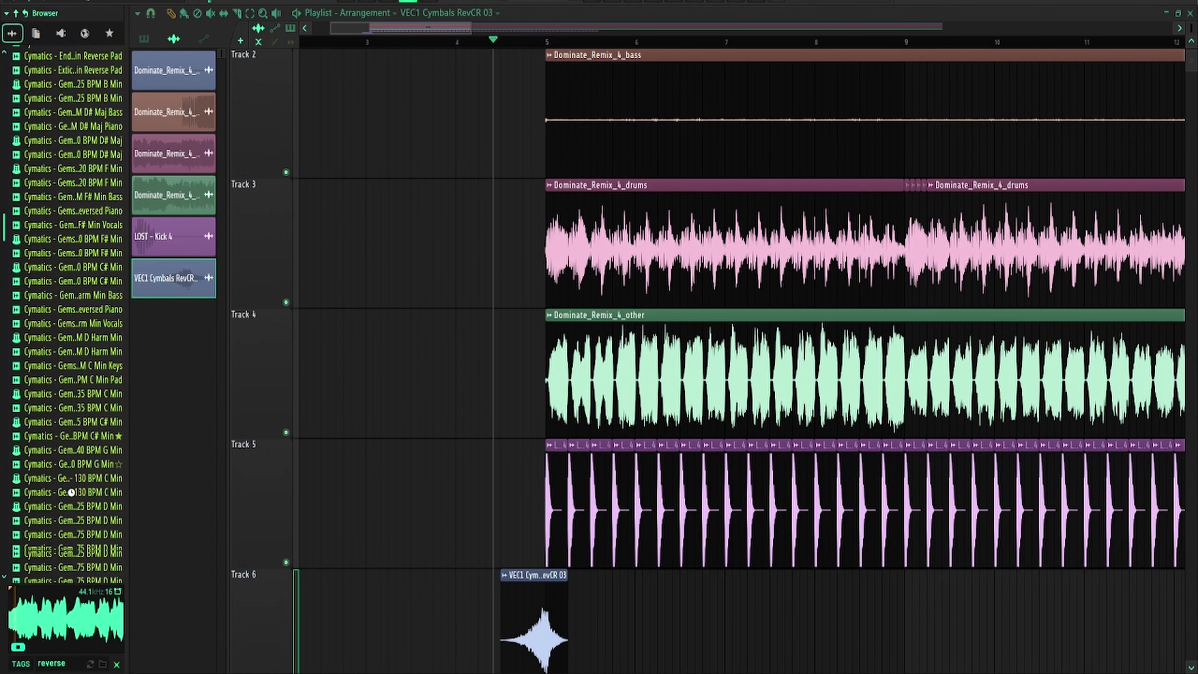
left_click(71, 487)
scroll(76, 479, "down", 15)
left_click(79, 467)
scroll(79, 453, "down", 10)
left_click(82, 387)
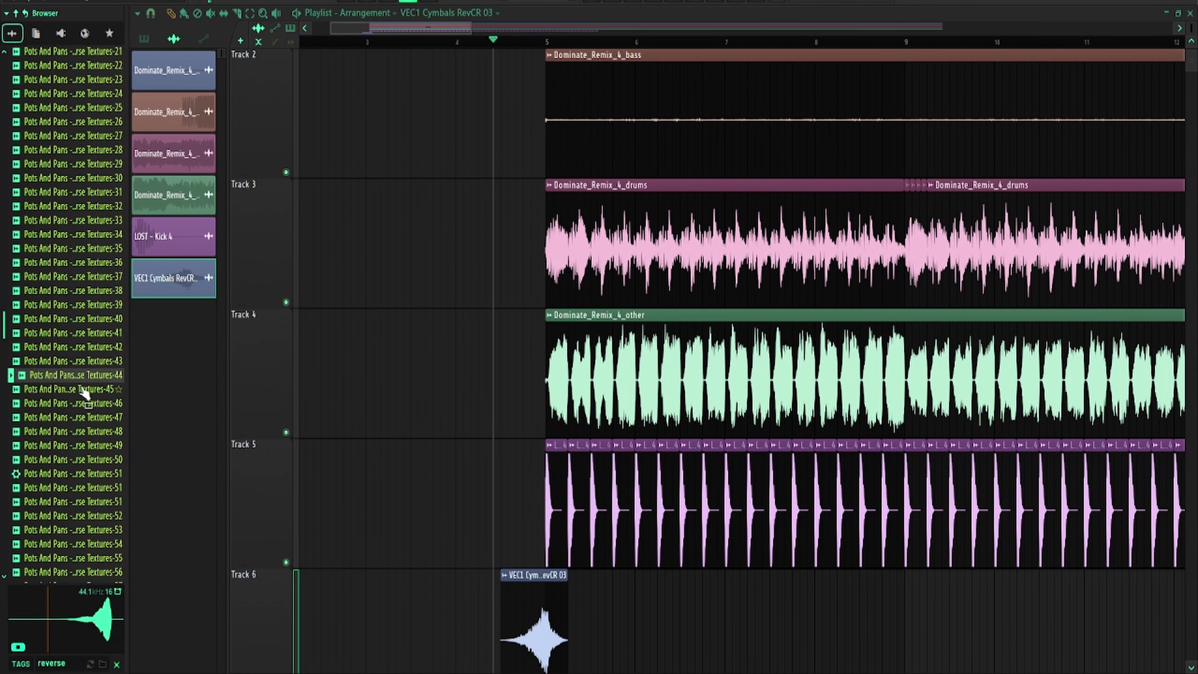
left_click(76, 476)
Try Pots And Pans Reverse Textures-45 on Track 7 with its peak at bar 5, listen, and remove the clip
left_click_drag(92, 388, 532, 666)
scroll(519, 637, "up", 5)
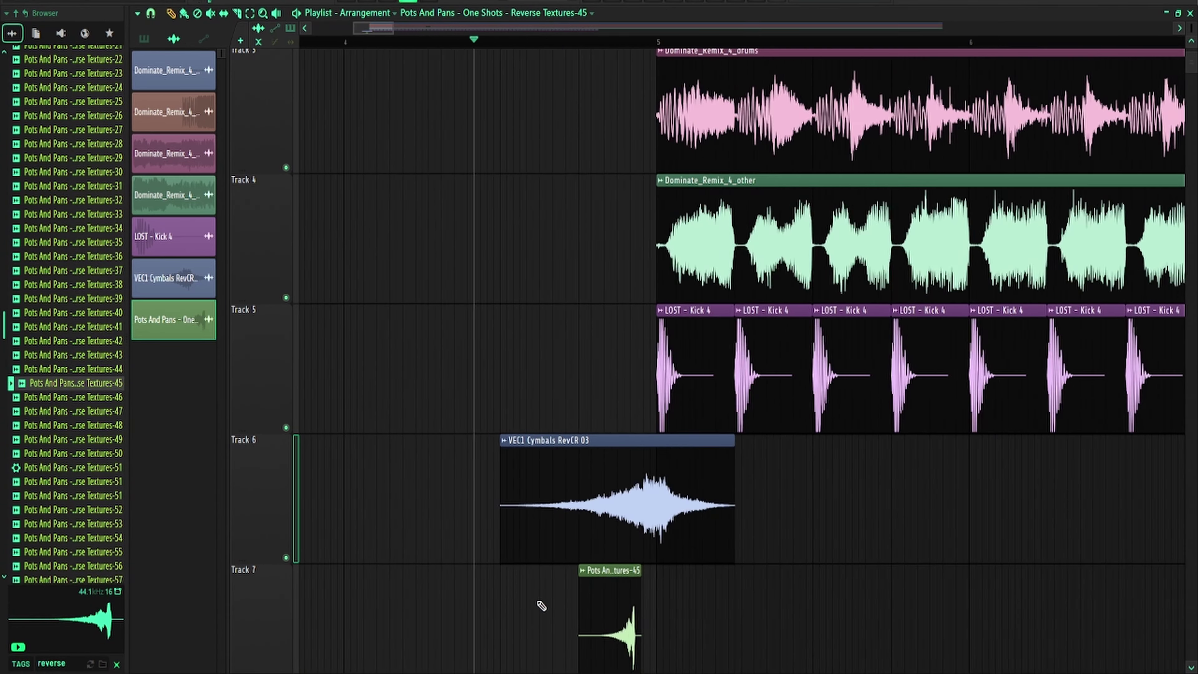
scroll(717, 588, "down", 2)
left_click_drag(682, 396, 722, 407)
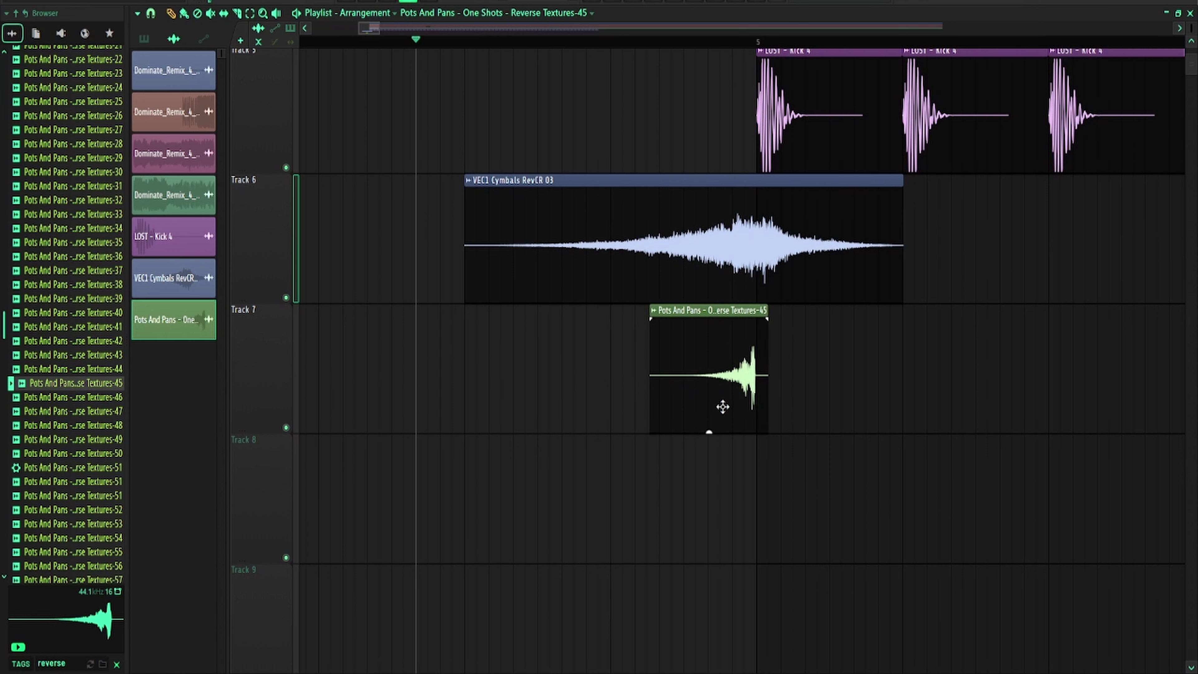
scroll(444, 38, "right", 1)
left_click(430, 41)
key("space")
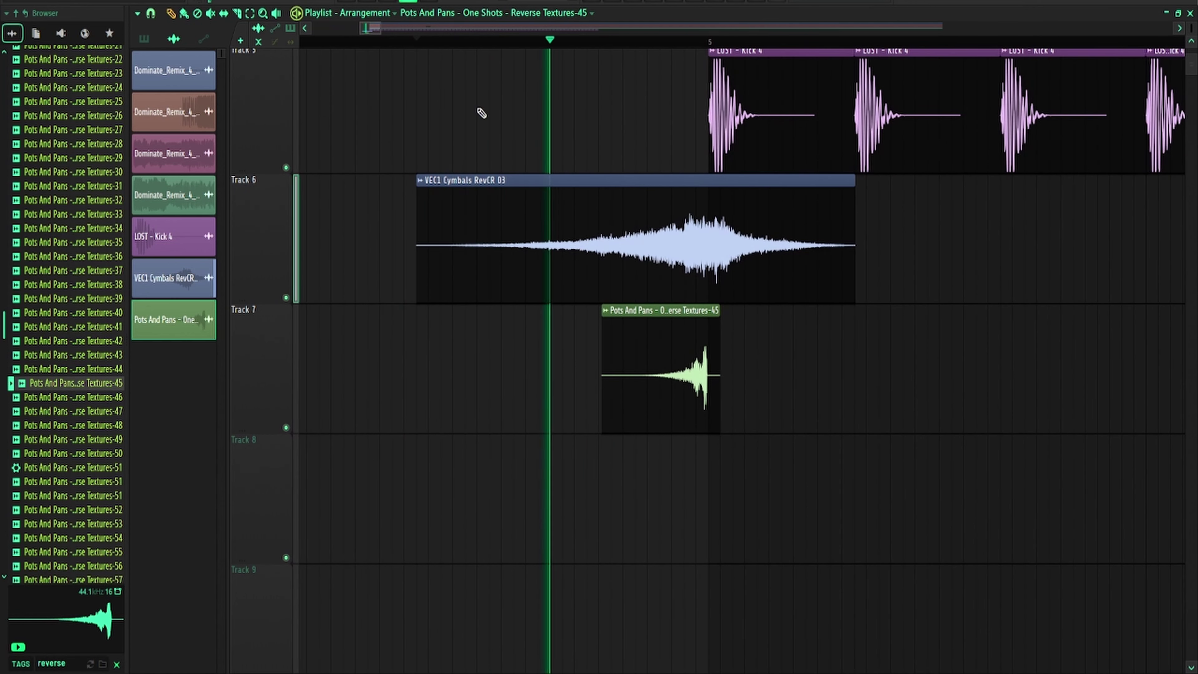
right_click(660, 415)
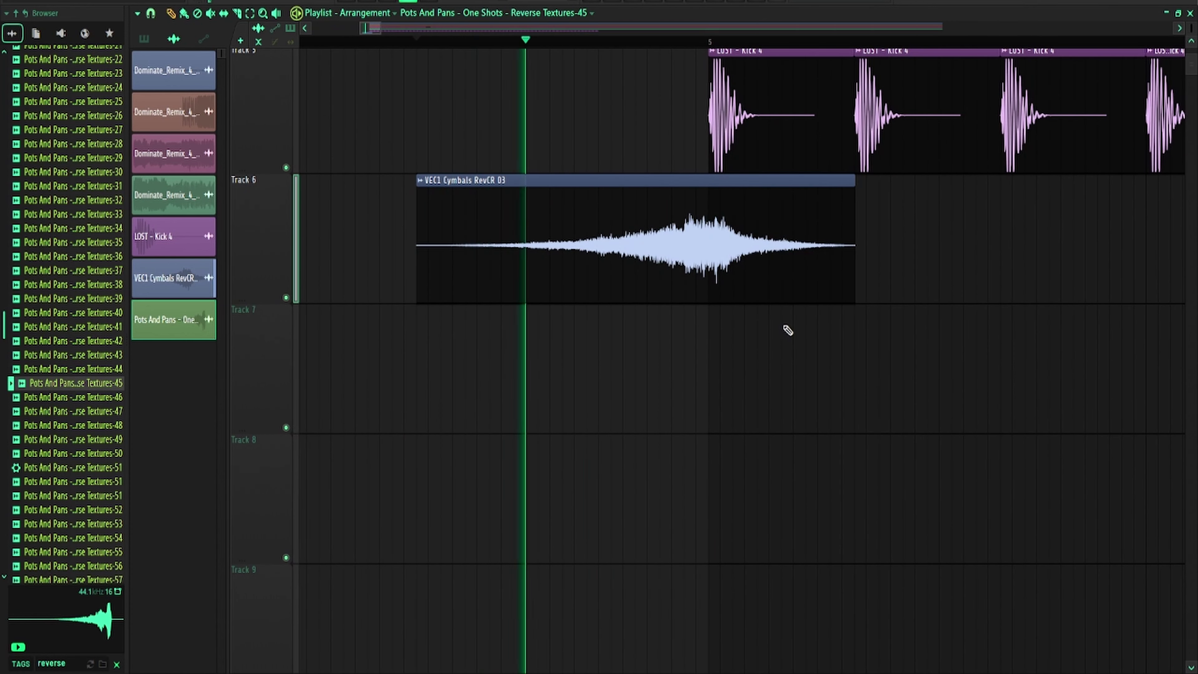
Stop playback and cut off the tail of the VEC1 Cymbals RevCR 03 clip at bar 5
key("space")
right_click(709, 257)
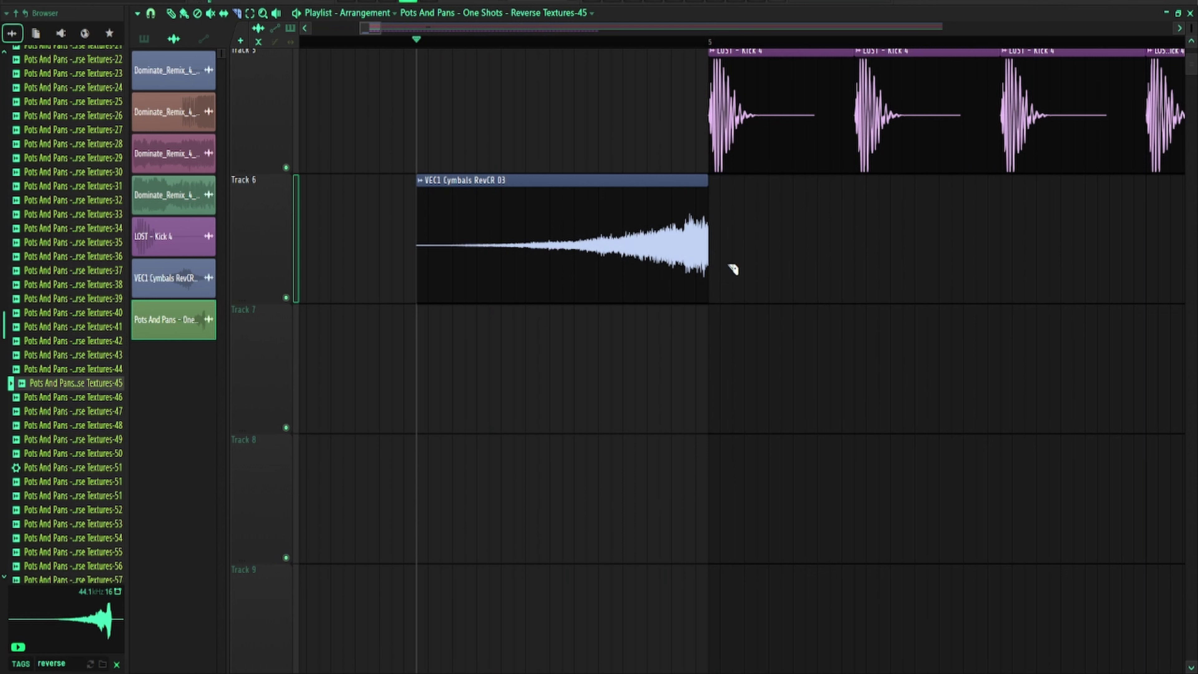
Try Pots And Pans Reverse Textures-46 on Track 7 before bar 5, listen, and remove the clip
left_click_drag(110, 397, 624, 396)
key("space")
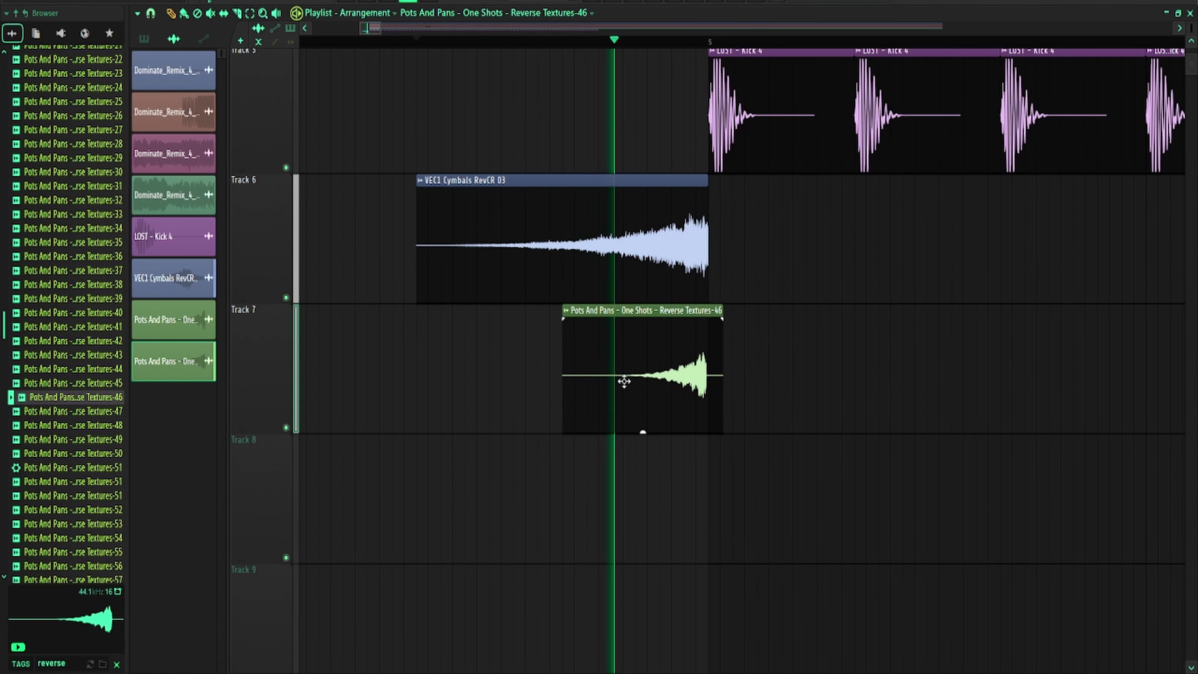
key("space")
right_click(623, 382)
Audition more Pots And Pans Reverse Textures and the neighbouring reverse samples for a suitable transition layer
left_click(93, 495)
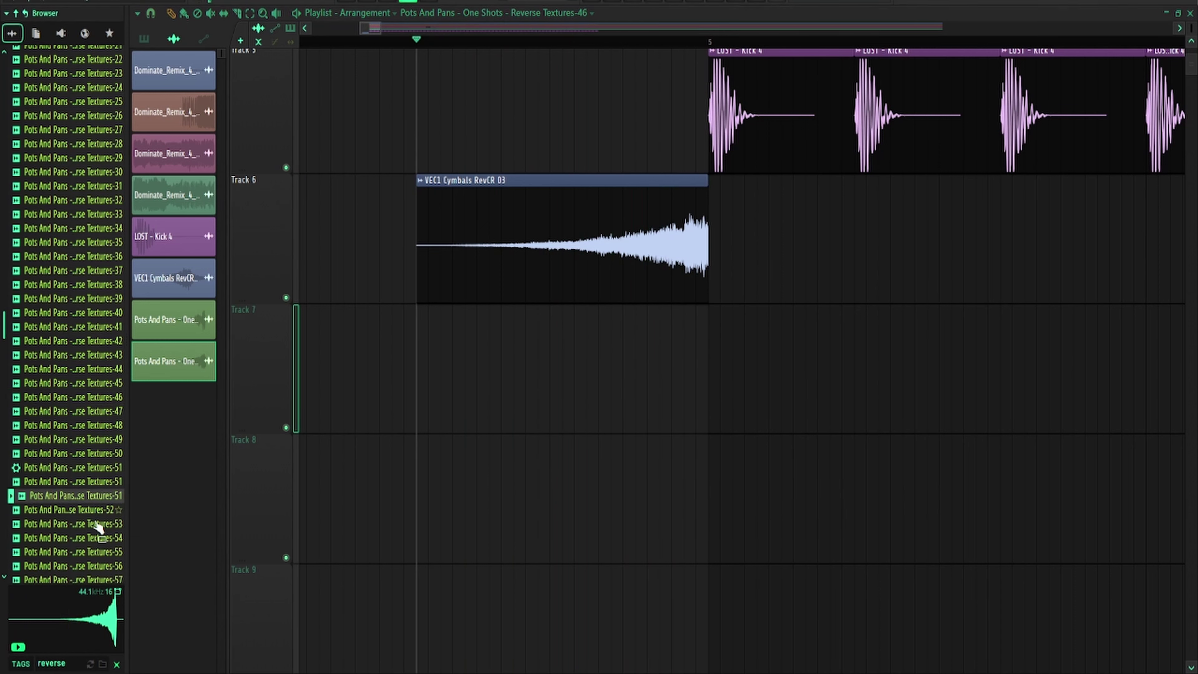
left_click(95, 524)
left_click(93, 552)
scroll(102, 533, "down", 2)
scroll(103, 534, "down", 4)
left_click(100, 482)
left_click(96, 501)
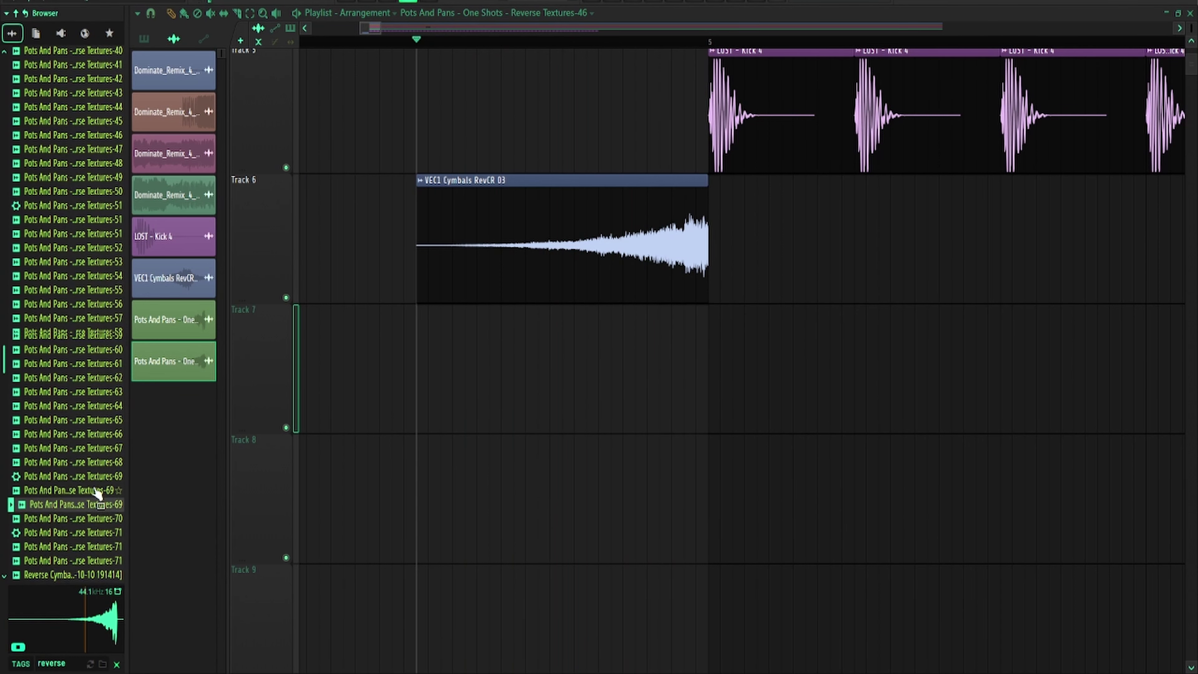
scroll(96, 491, "down", 10)
left_click(86, 427)
left_click(81, 284)
scroll(81, 309, "up", 8)
left_click(77, 321)
scroll(76, 276, "up", 1)
left_click(79, 229)
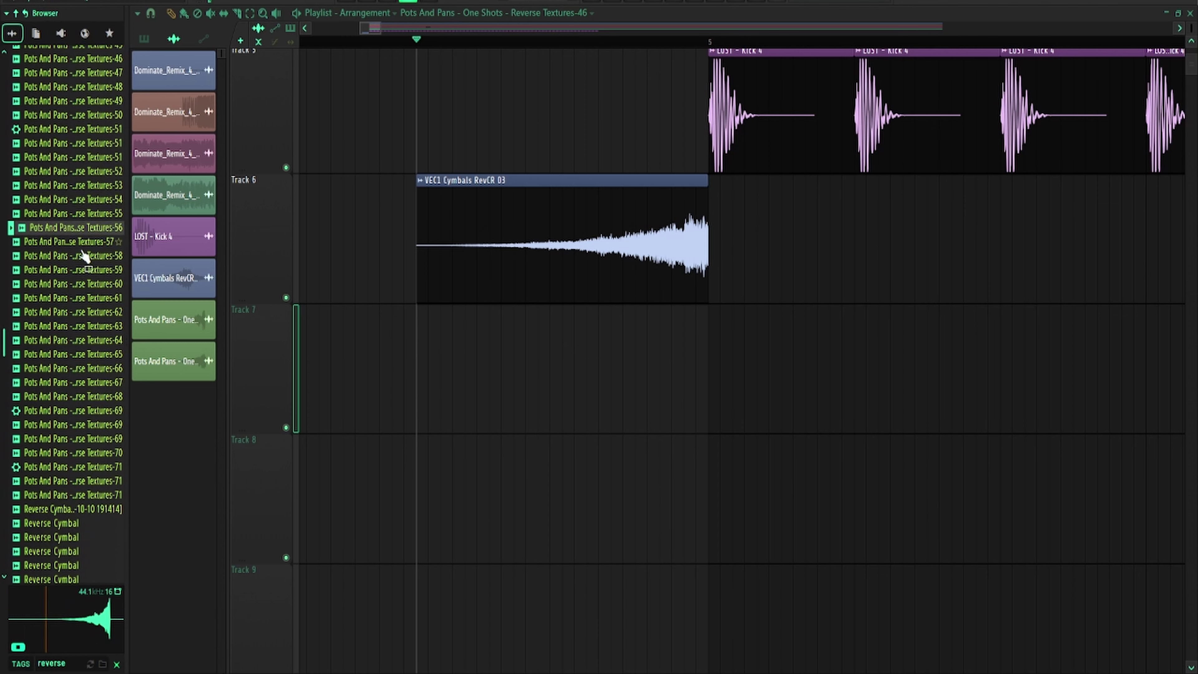
left_click(71, 158)
scroll(80, 189, "up", 1)
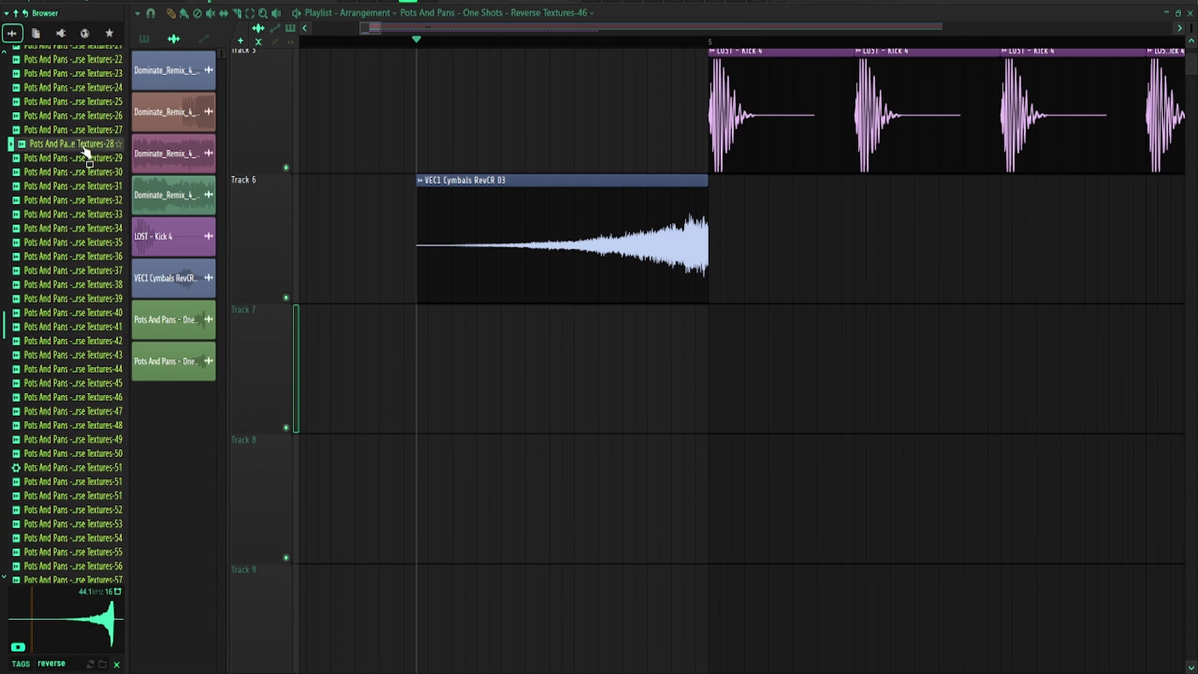
Place Pots And Pans Reverse Textures-8 on Track 7 leading into bar 5 at -4.6 dB, and play the transition
scroll(88, 212, "up", 15)
left_click(89, 200)
left_click_drag(89, 208, 665, 382)
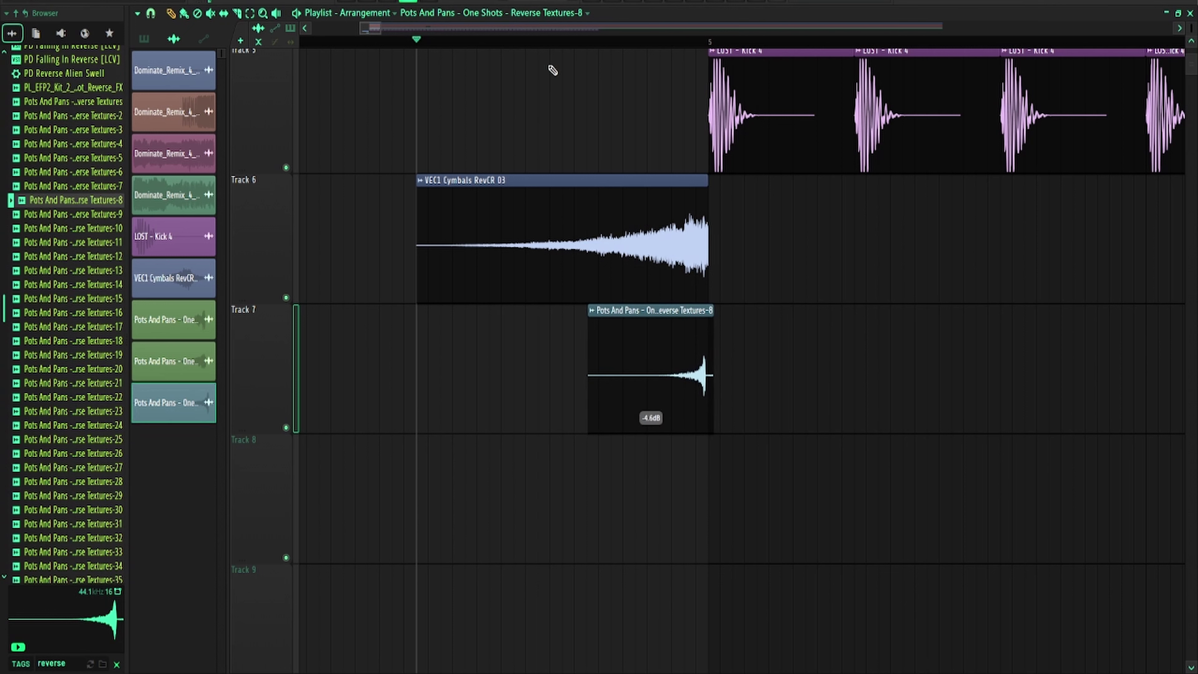
key("space")
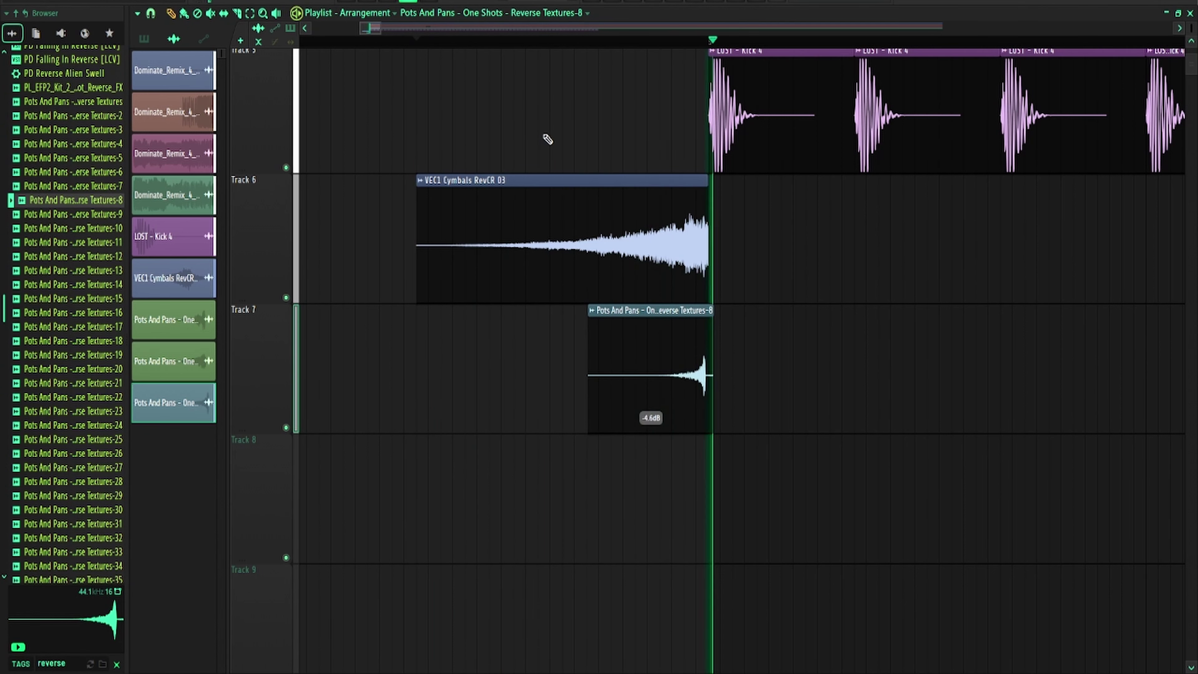
Compare the transition into bar 5 with the Reverse Textures-8 clip muted and unmuted, and return to the Draw tool
key("t")
left_click(694, 350)
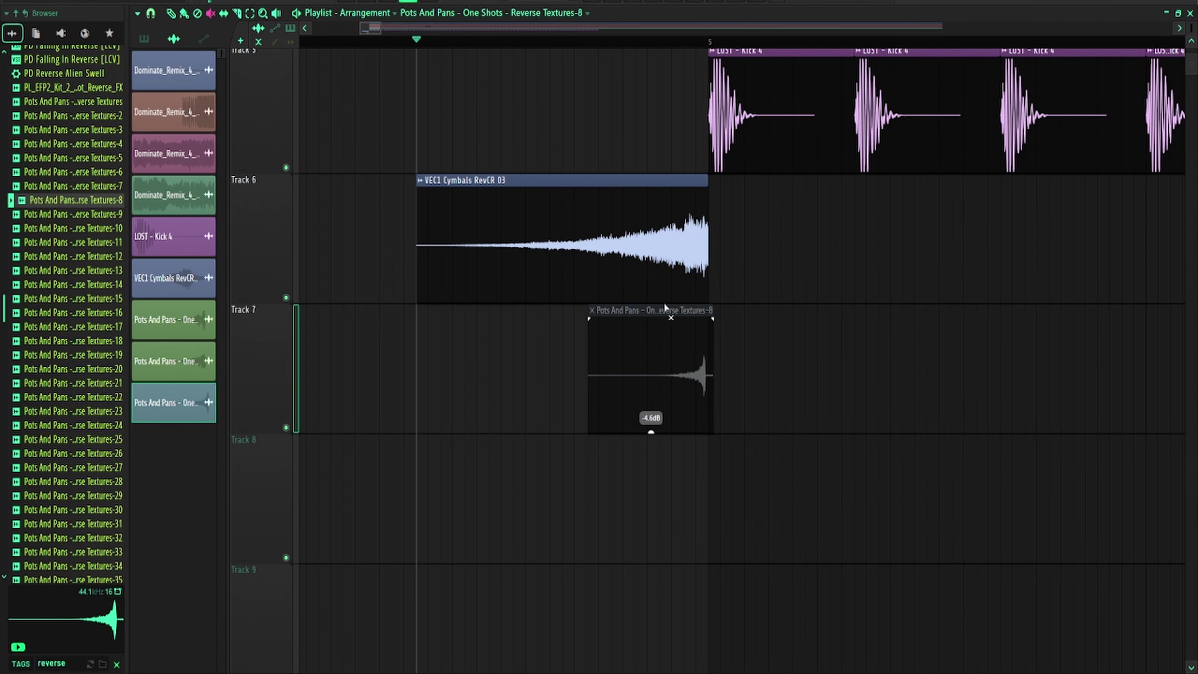
left_click(658, 345)
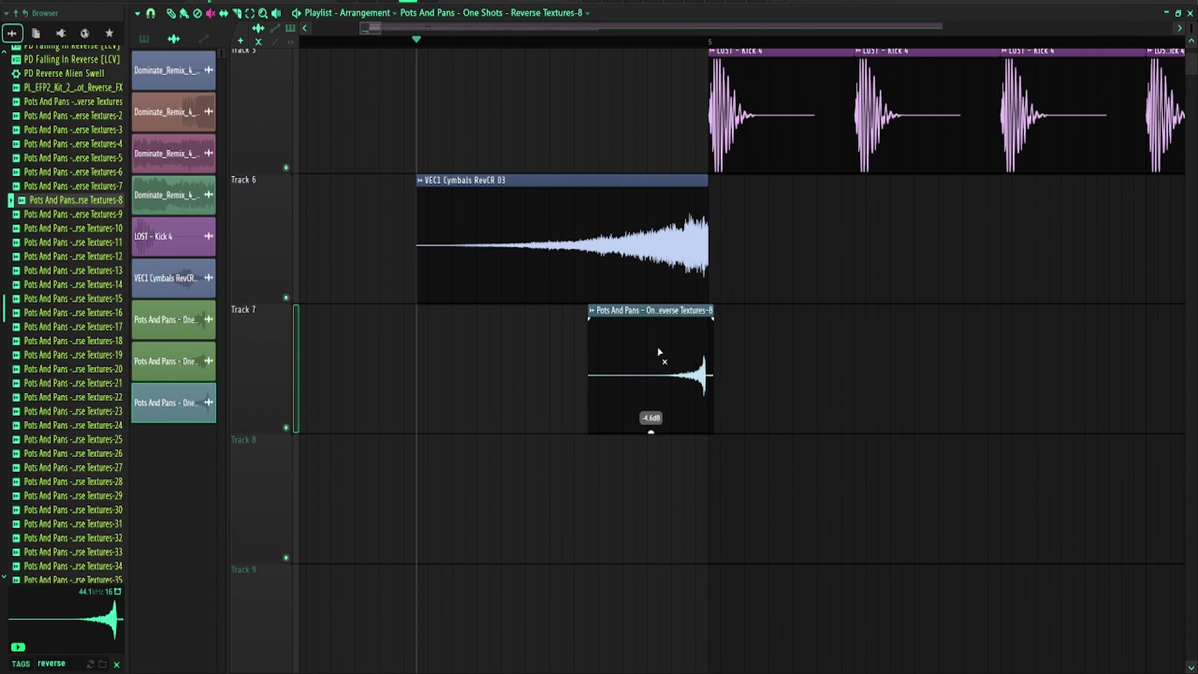
left_click(650, 376)
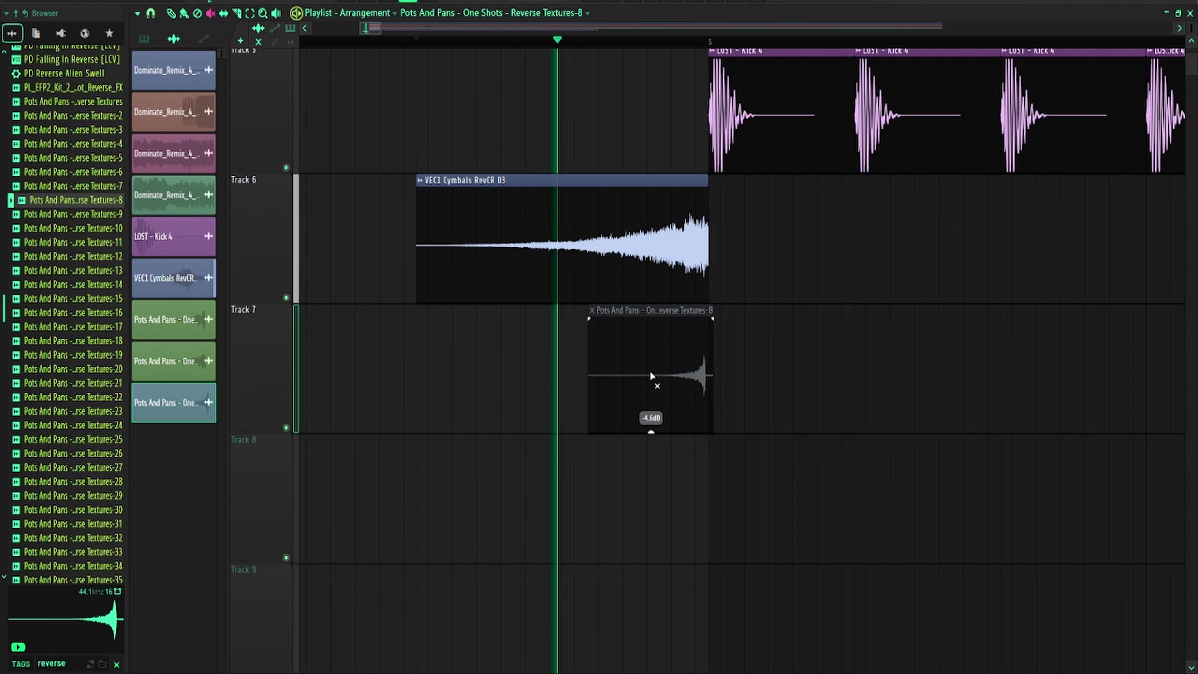
left_click(651, 376)
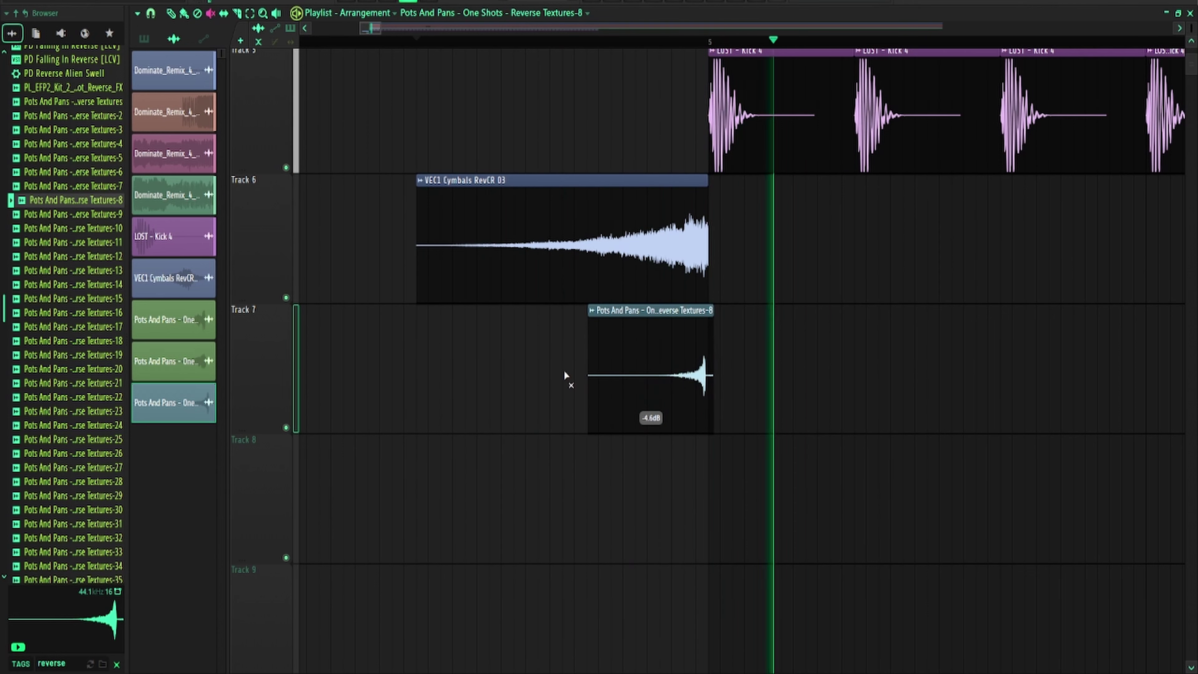
scroll(563, 370, "down", 5)
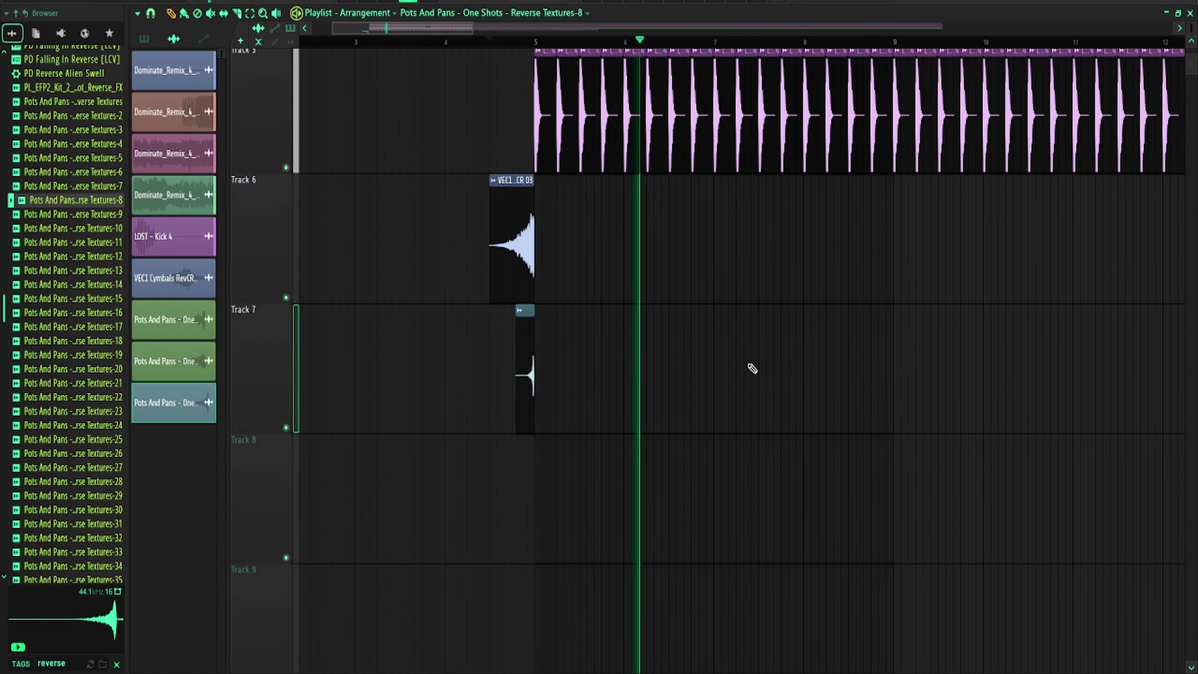
scroll(612, 342, "up", 2)
key("p")
scroll(727, 334, "up", 3)
key("space")
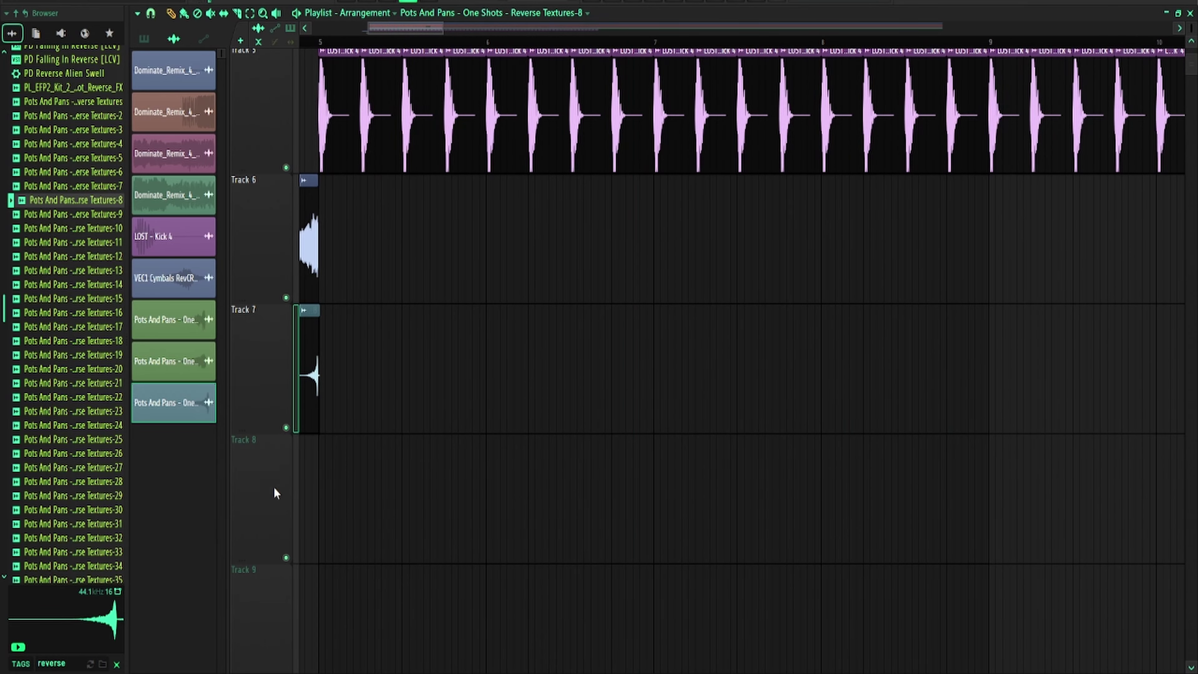
Solo the drums stem on Track 3 and listen to it from bar 5
scroll(326, 260, "up", 4)
key("space")
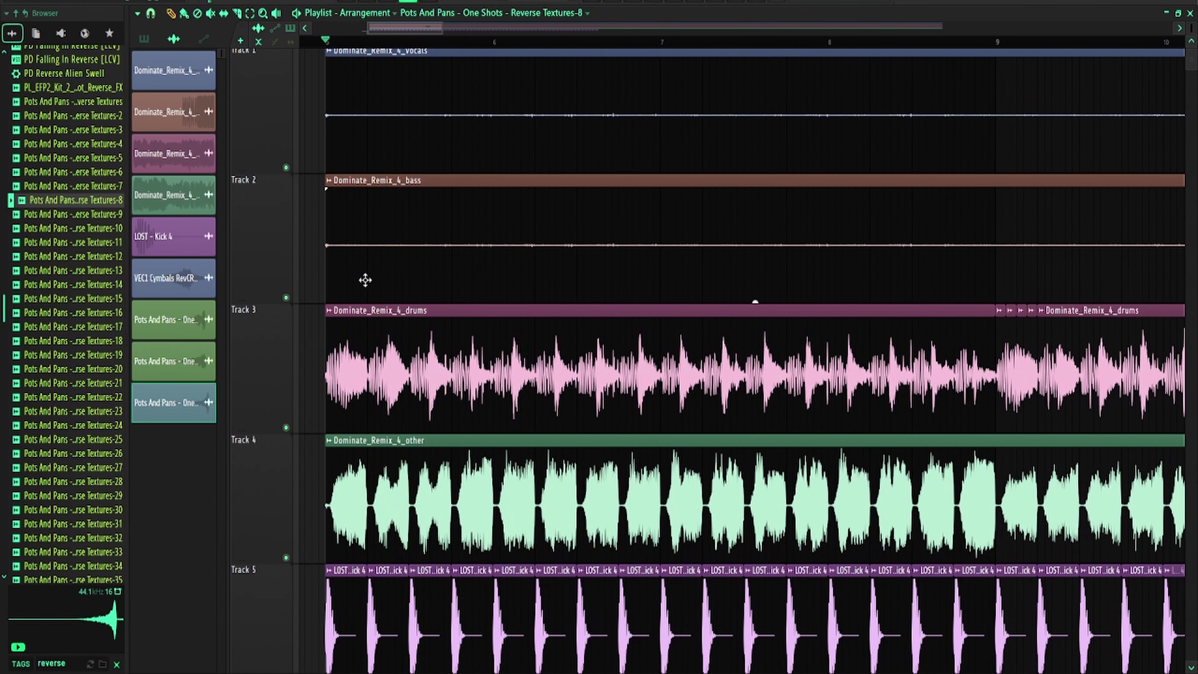
scroll(288, 536, "down", 3)
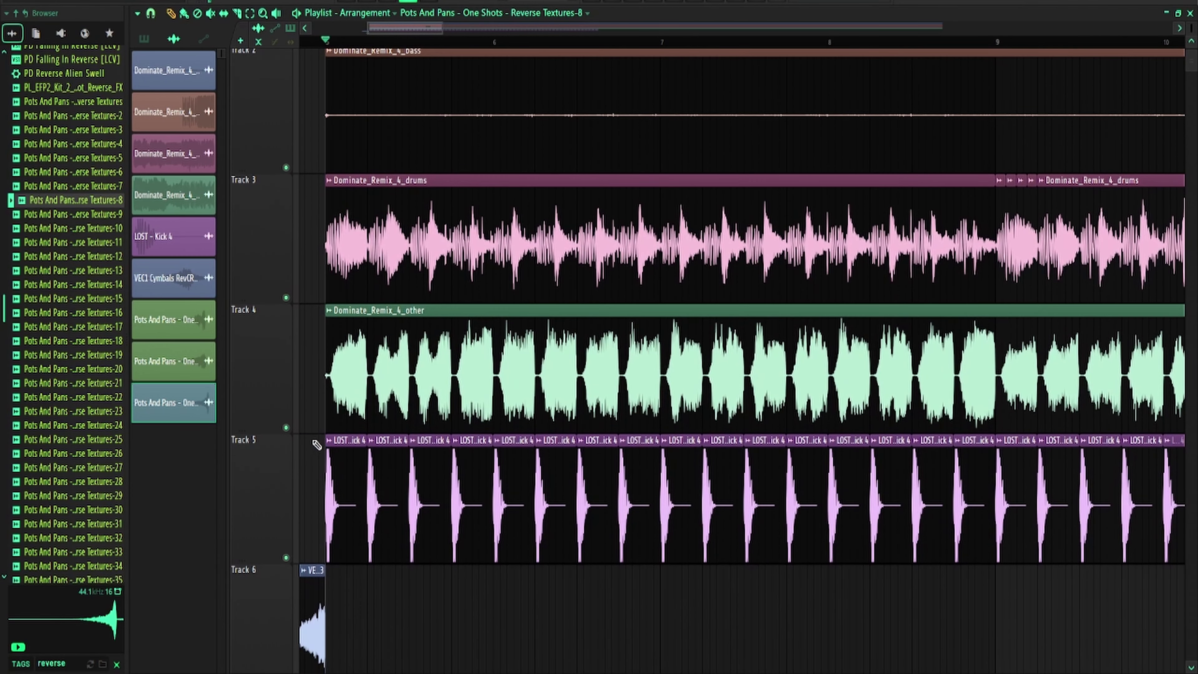
right_click(287, 428)
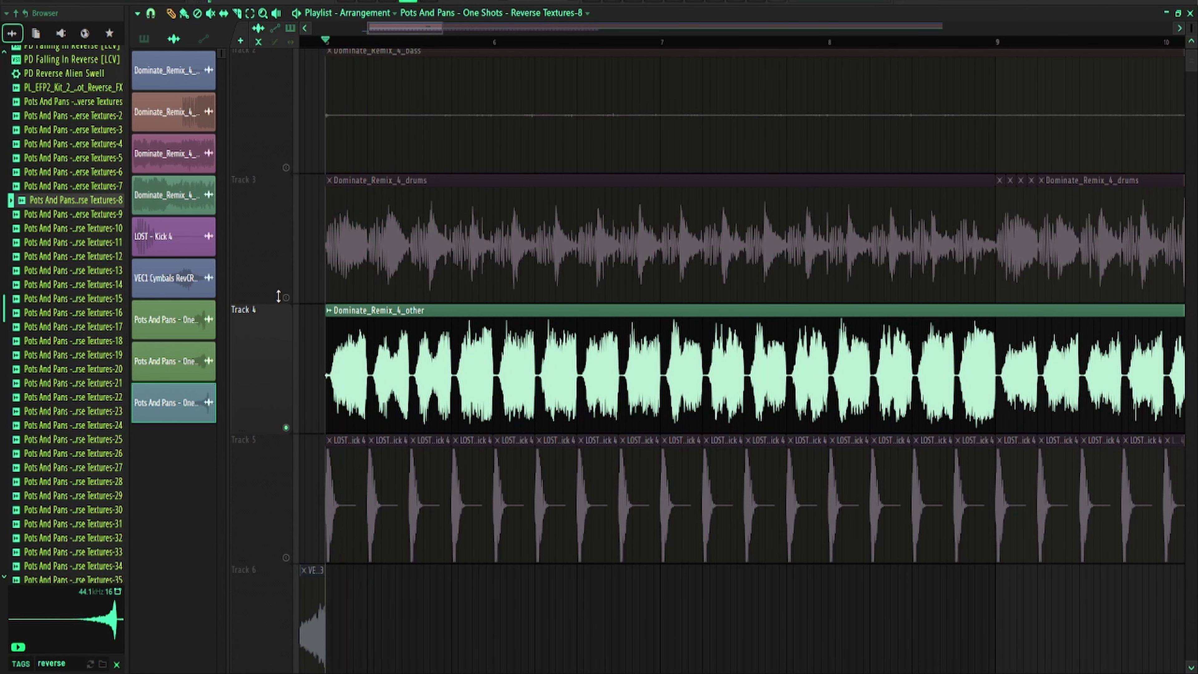
right_click(286, 299)
key("space")
key("space")
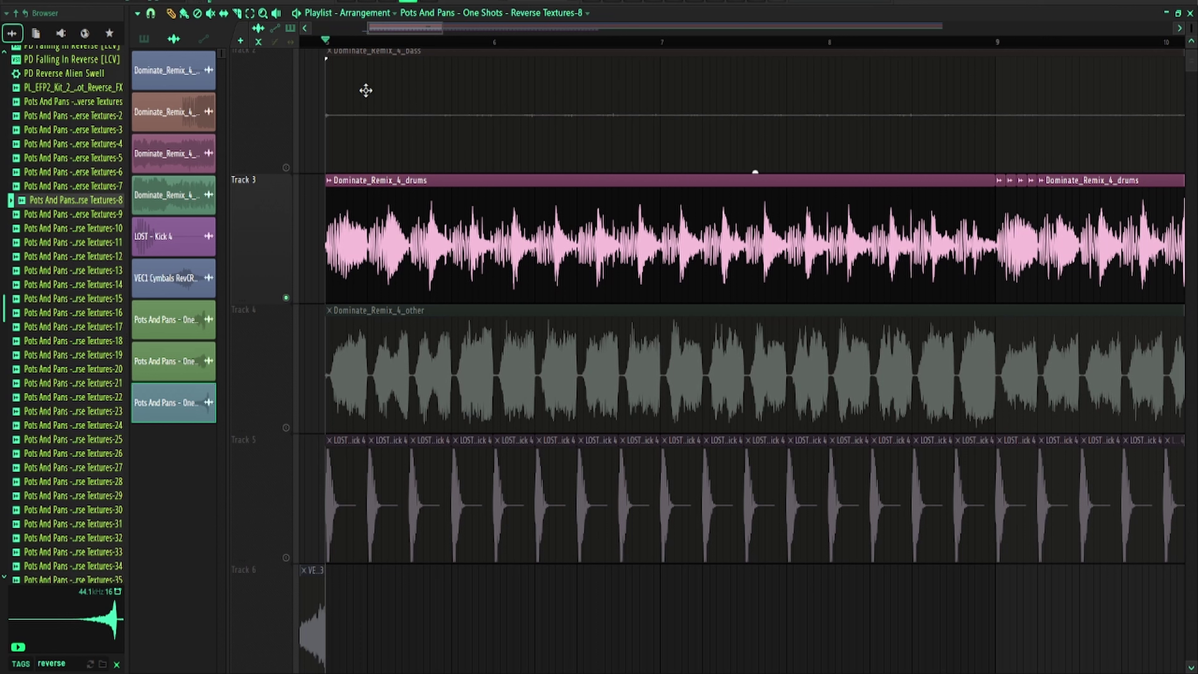
Examine the kick shapes in the soloed drums waveform against the LOST - Kick 4 clips on Track 5
scroll(423, 257, "up", 2)
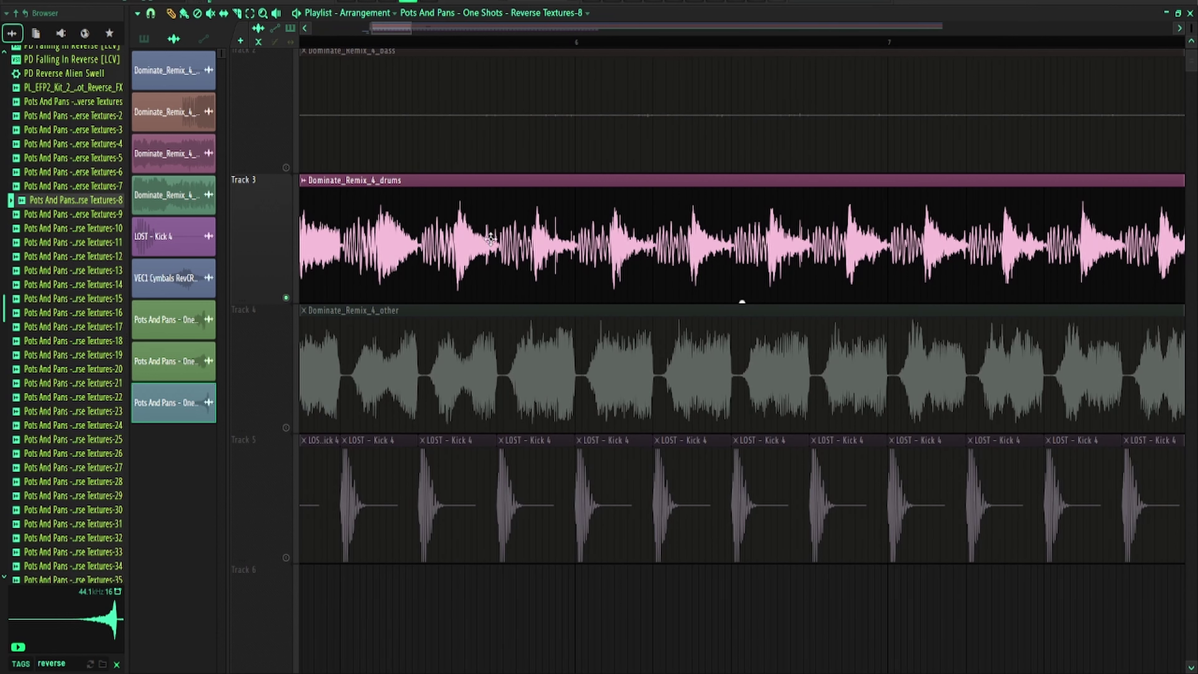
scroll(401, 231, "down", 2)
scroll(350, 267, "up", 5)
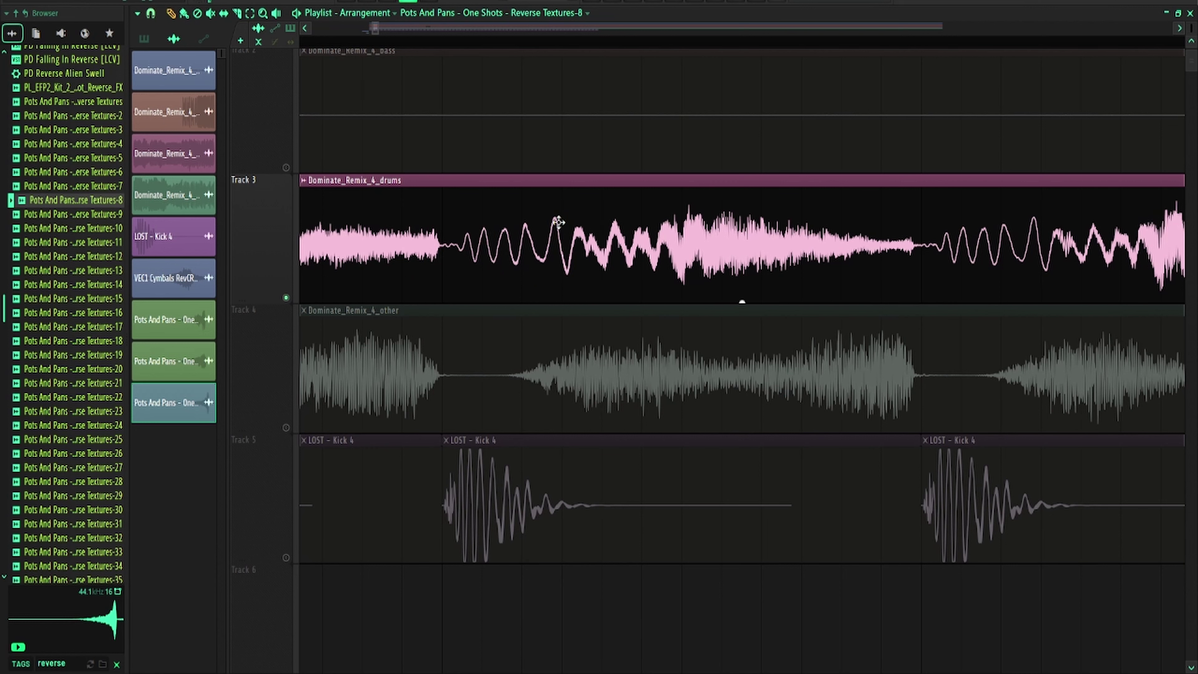
scroll(558, 222, "down", 2)
scroll(470, 252, "up", 2)
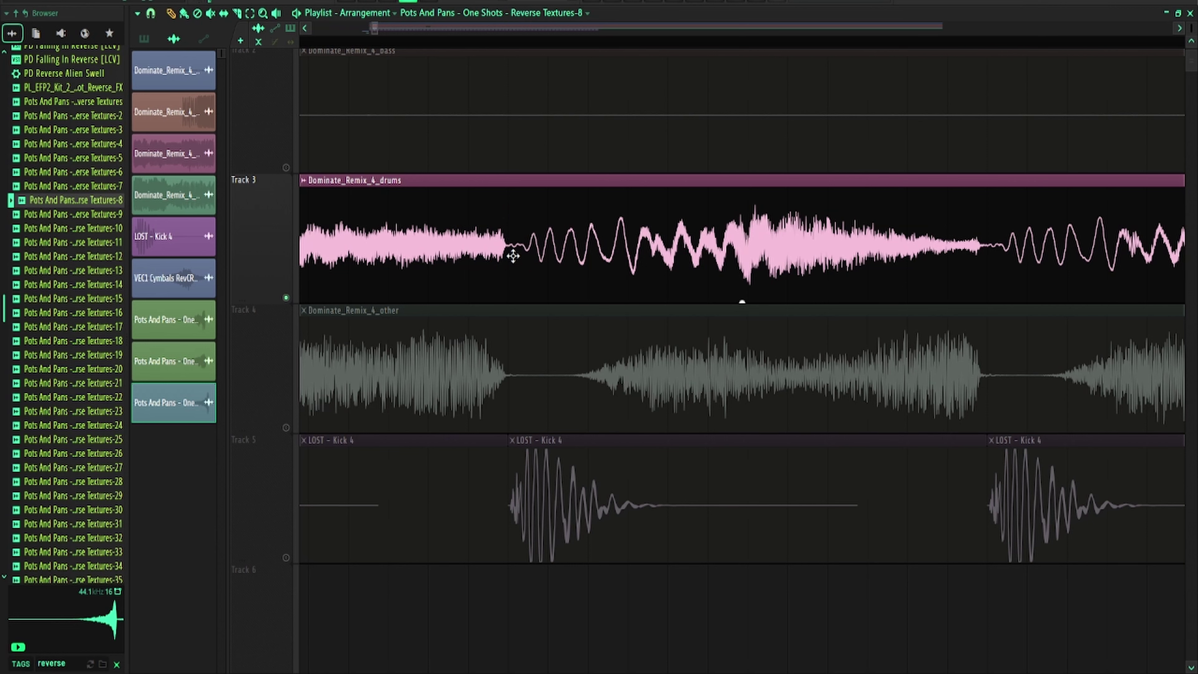
scroll(511, 256, "left", 2)
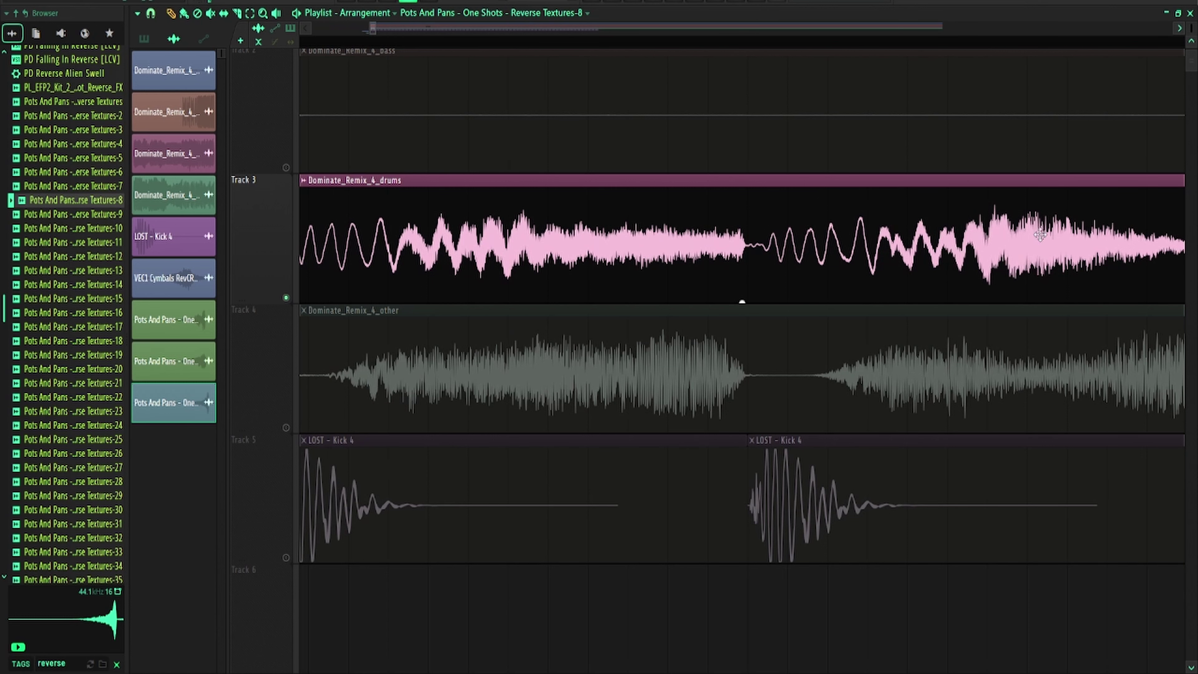
Unsolo the drums stem on Track 3 and play all tracks together from bar 5
scroll(759, 249, "down", 3)
right_click(286, 297)
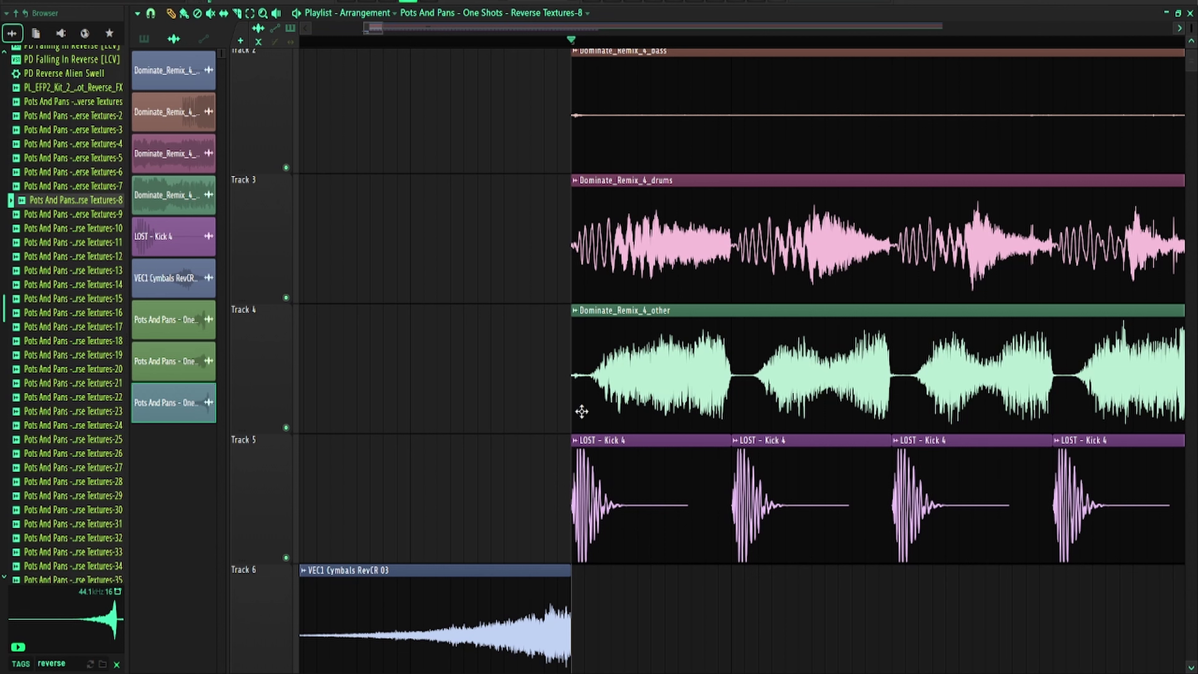
key("space")
scroll(611, 490, "down", 3)
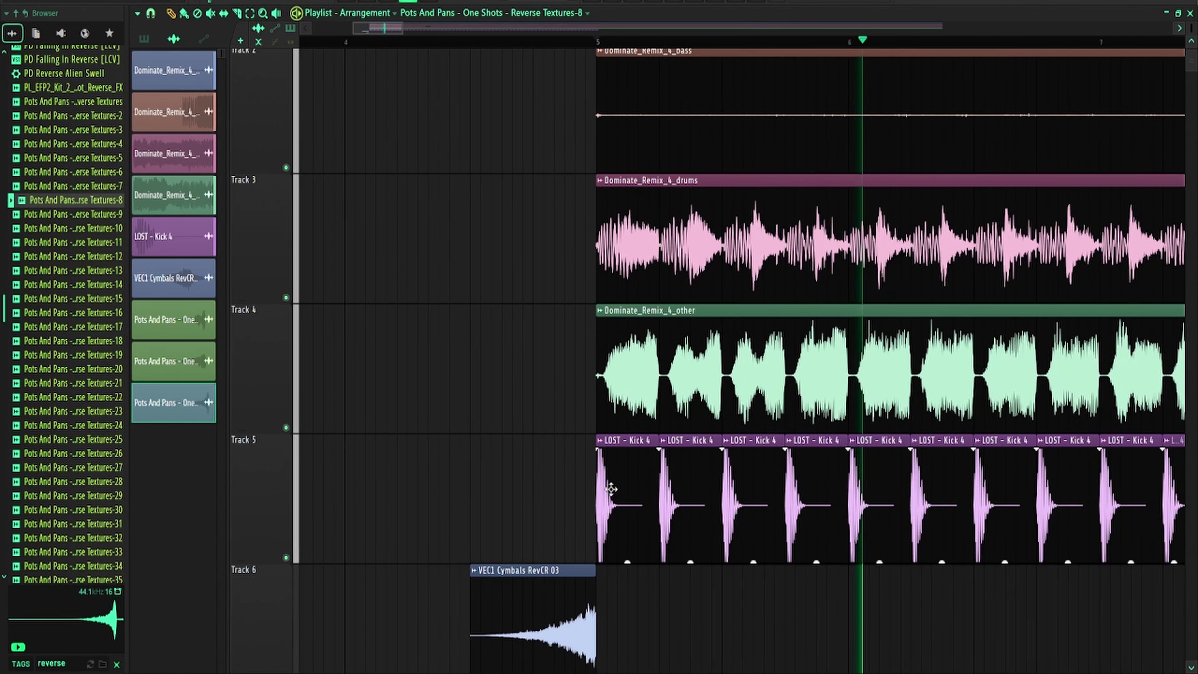
scroll(611, 490, "down", 2)
key("space")
scroll(611, 401, "up", 7)
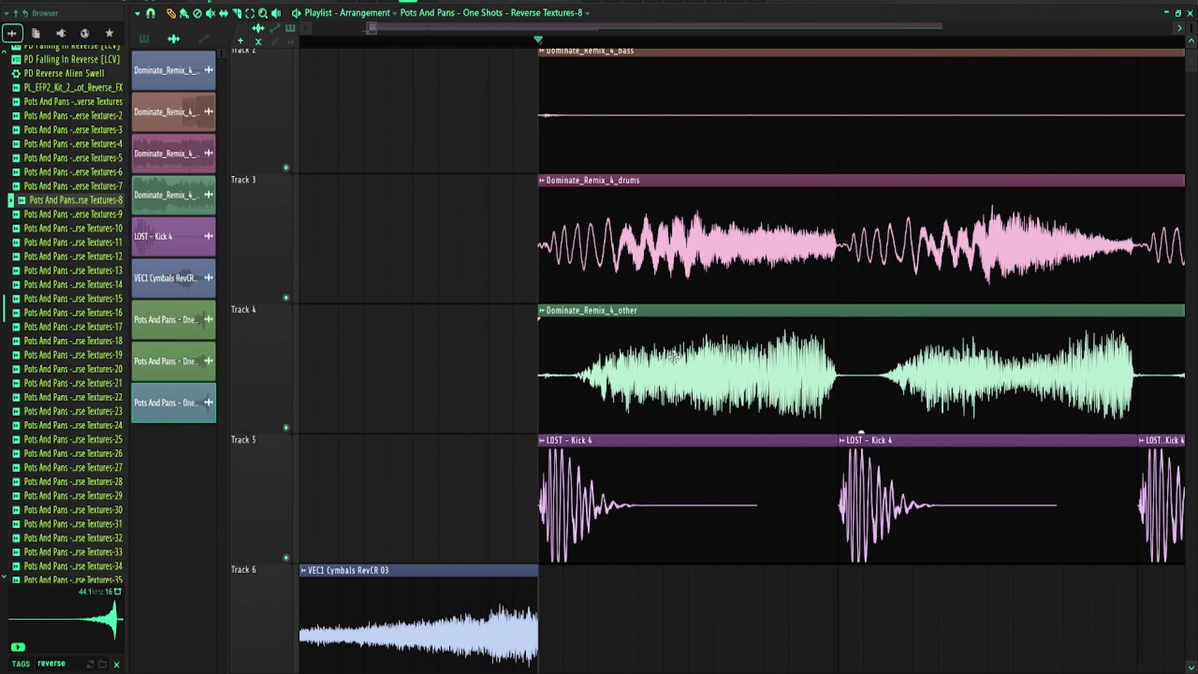
left_click(852, 244)
left_click(788, 245)
right_click(803, 249)
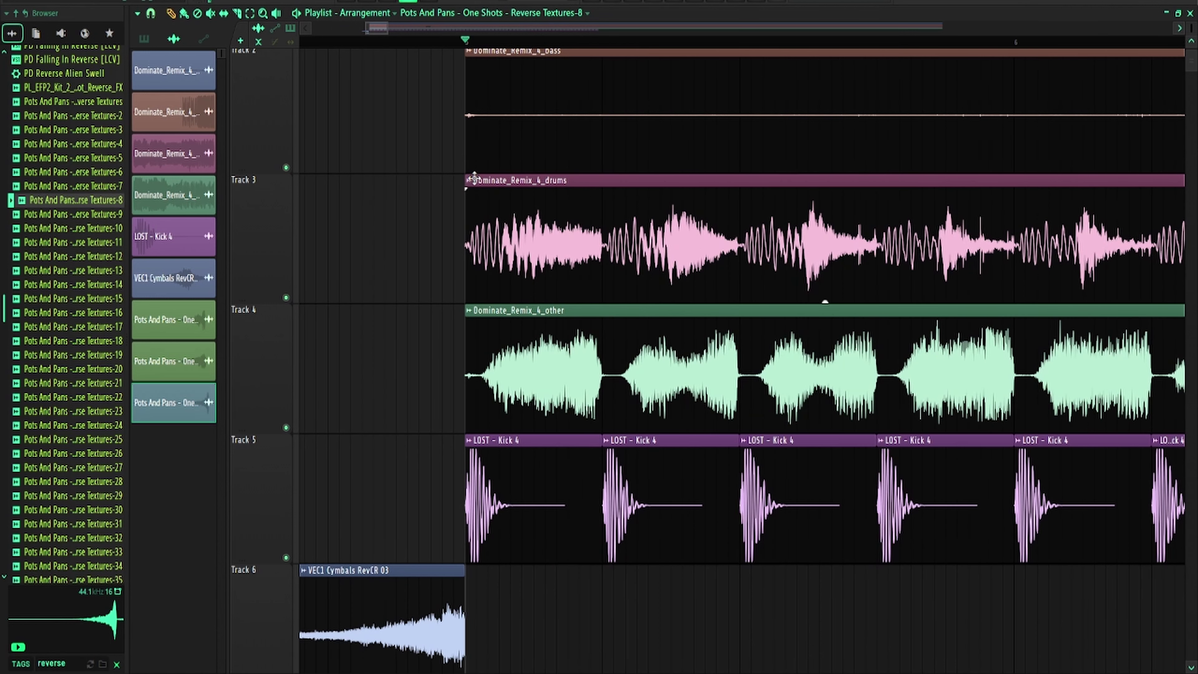
Chop the Dominate_Remix_4_drums clip on Track 3 in beats
left_click(470, 181)
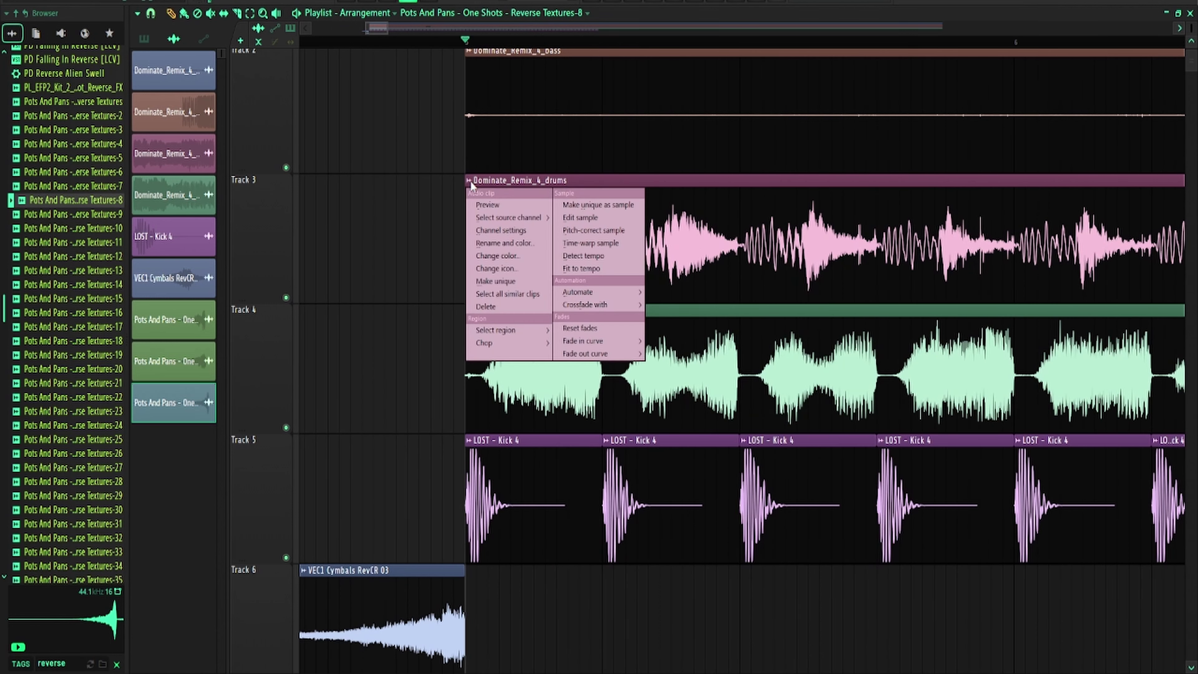
mouse_move(512, 342)
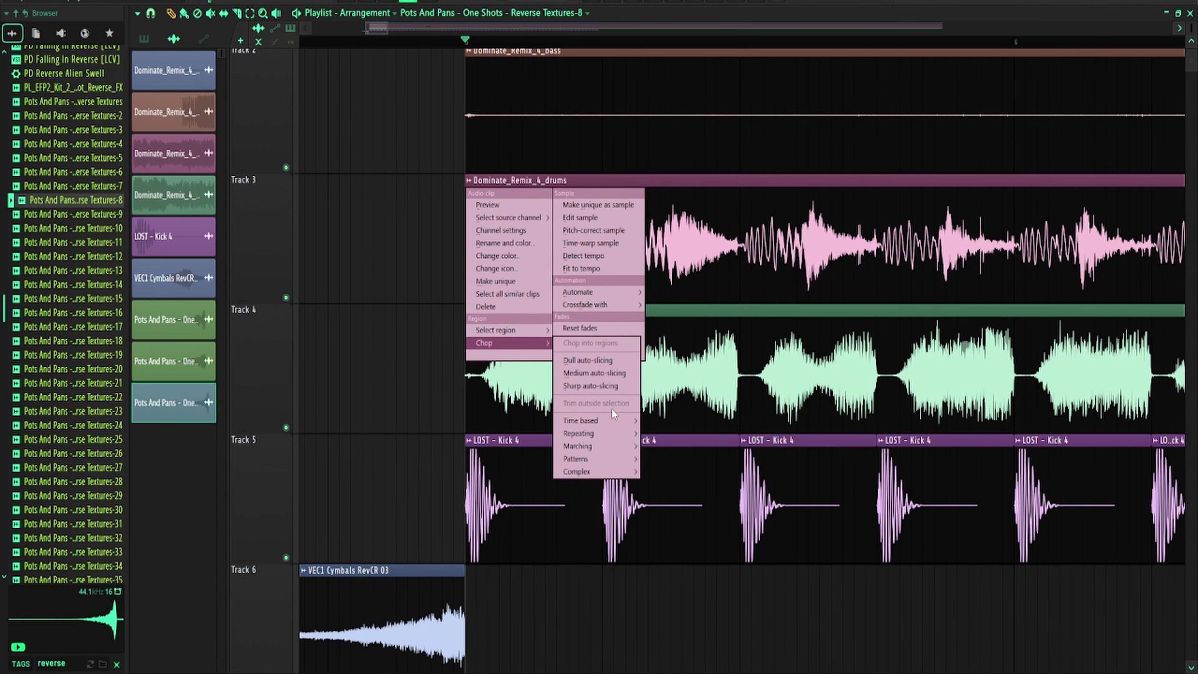
mouse_move(597, 434)
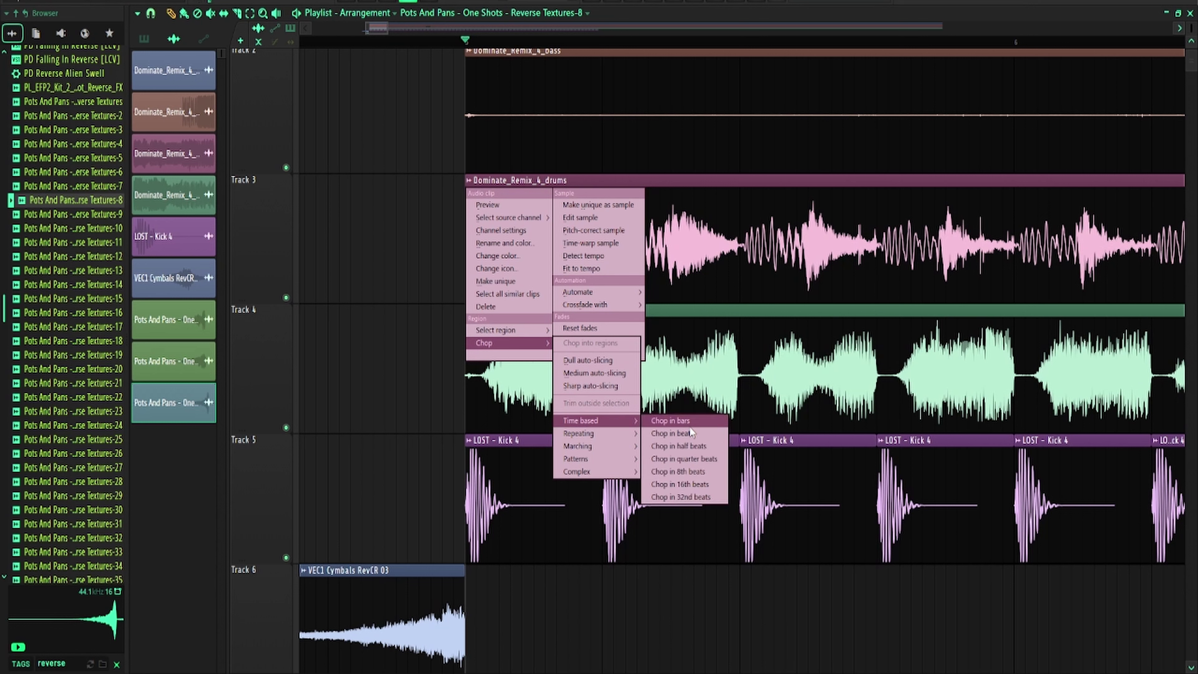
left_click(686, 432)
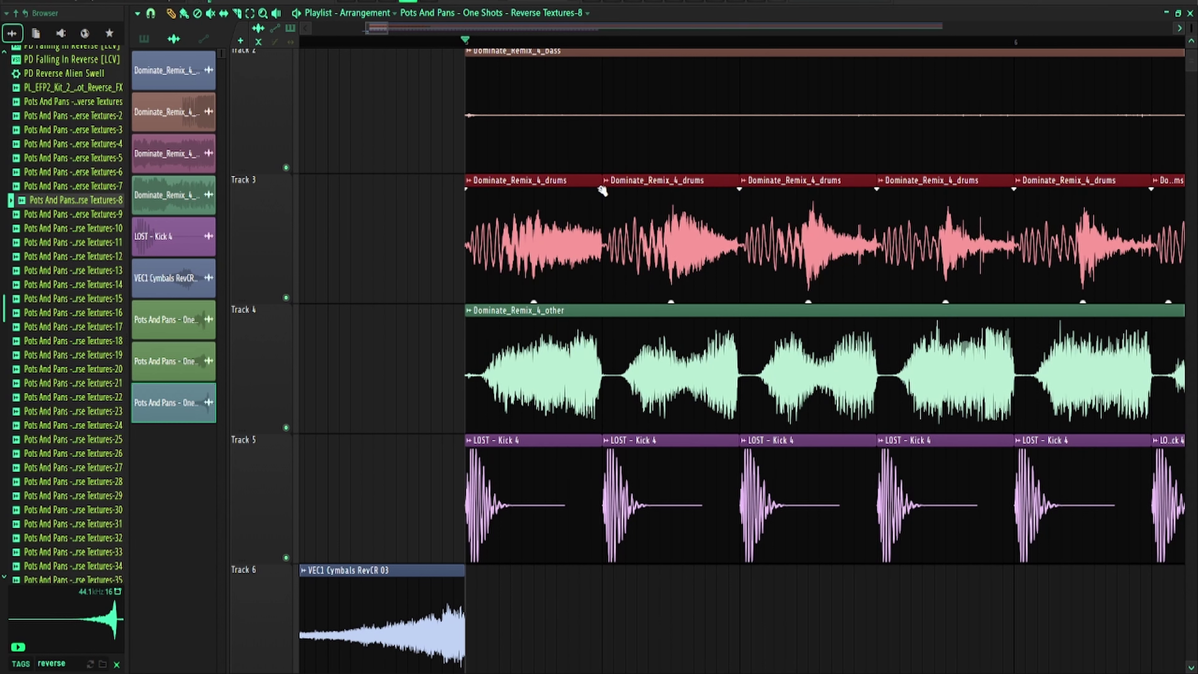
Shorten the drum slices on Track 3 to leave gaps between them, and shape a fade-in and fade-out on each
left_click_drag(603, 191, 568, 192)
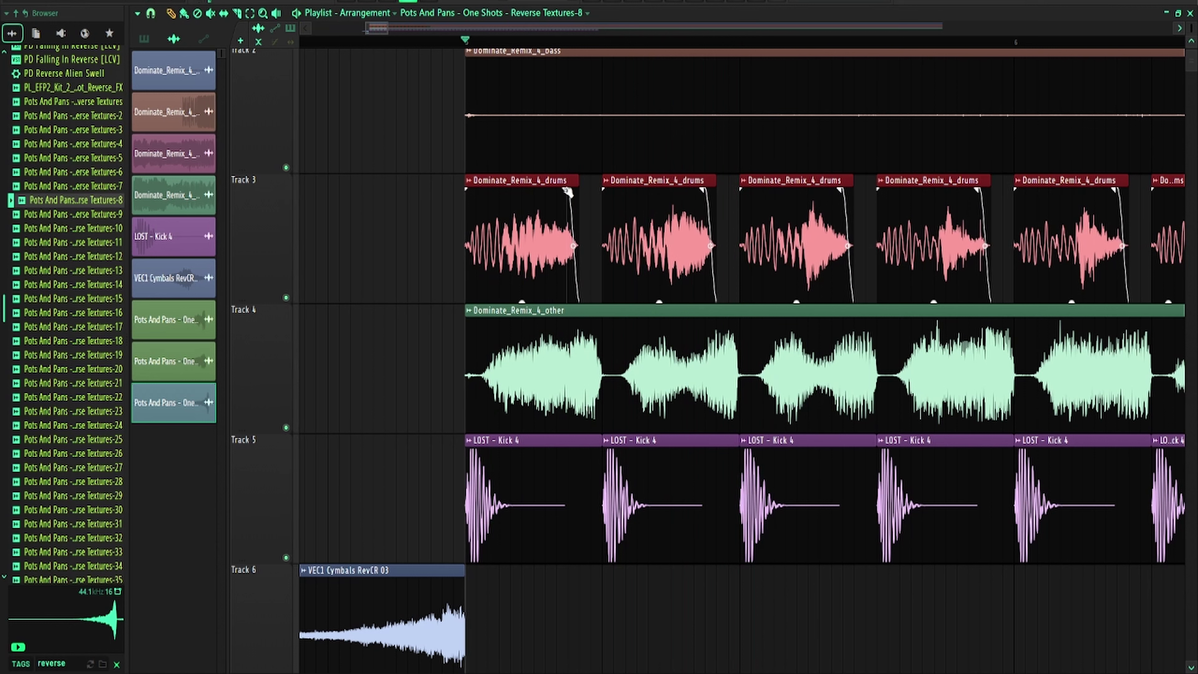
left_click_drag(568, 192, 562, 188)
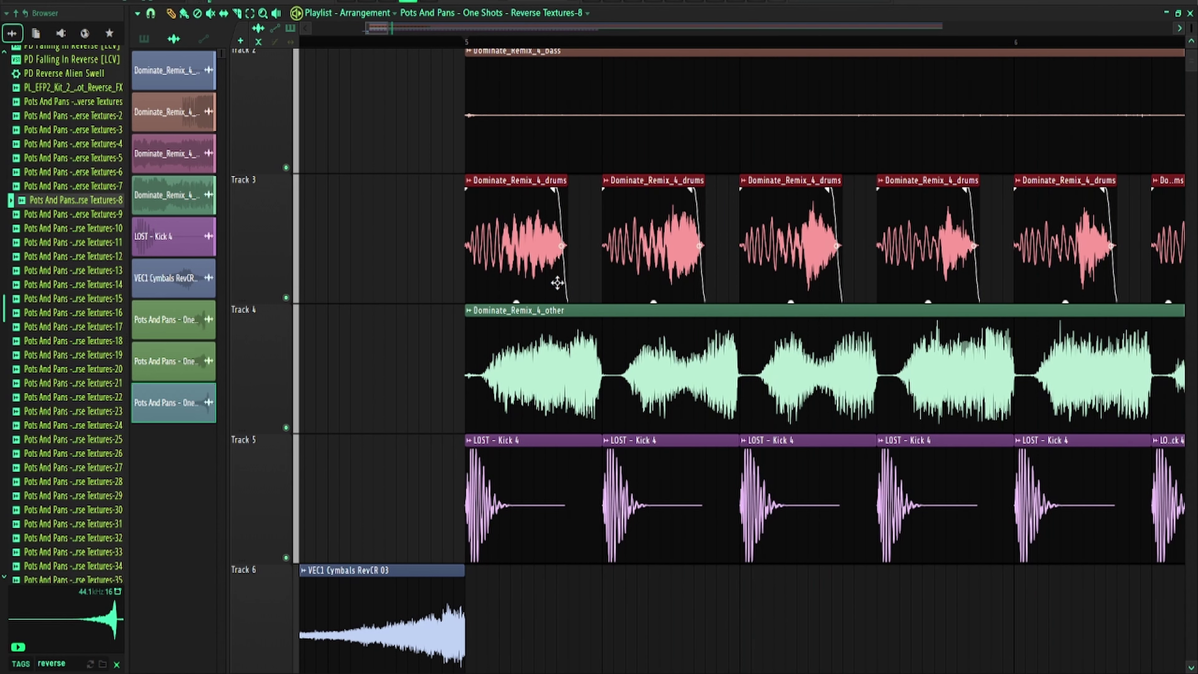
left_click_drag(476, 191, 482, 189)
left_click_drag(472, 267, 472, 301)
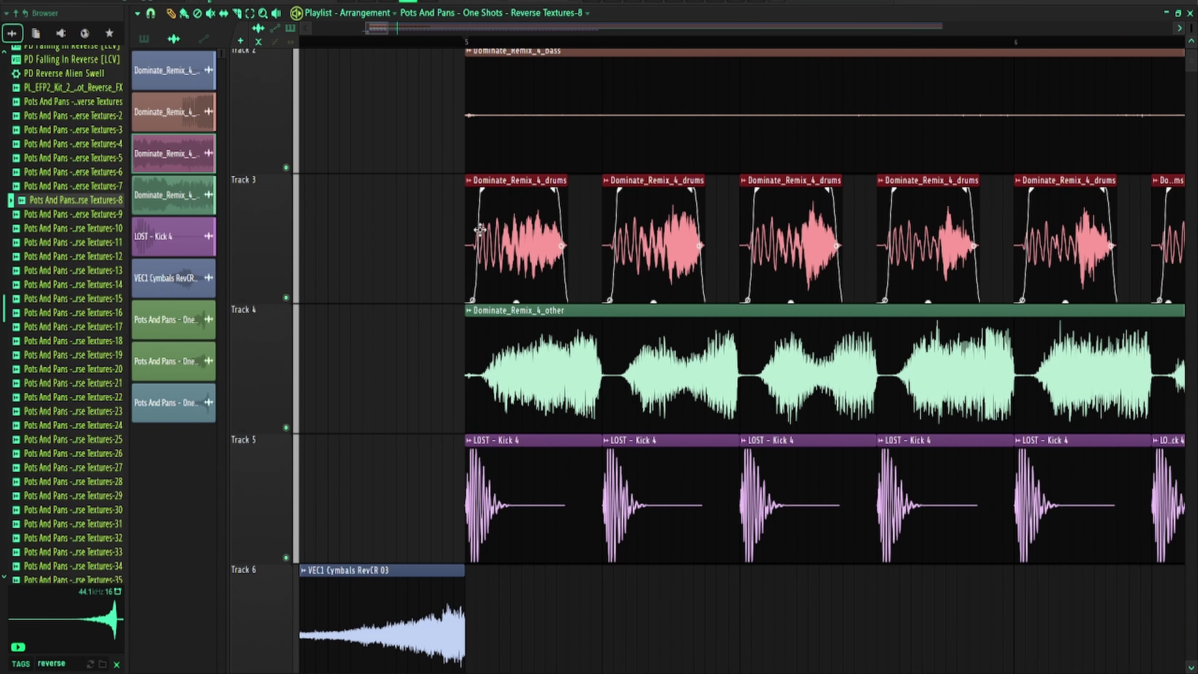
left_click_drag(482, 190, 507, 190)
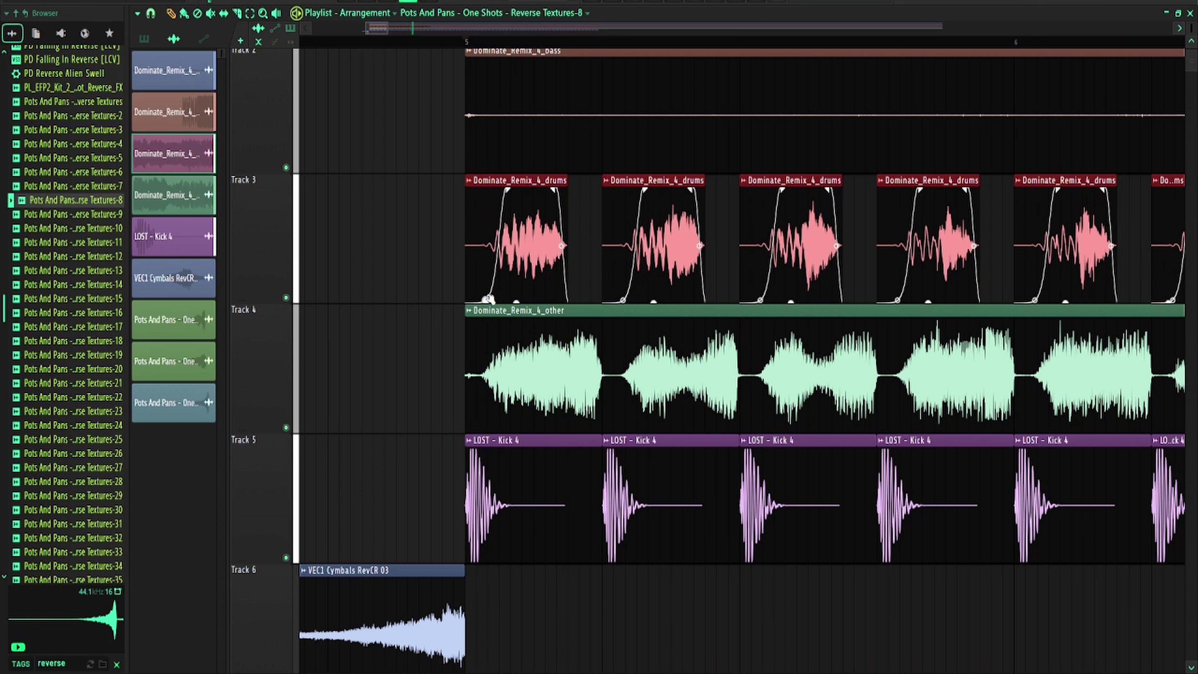
left_click_drag(486, 299, 486, 264)
left_click_drag(566, 226, 579, 226)
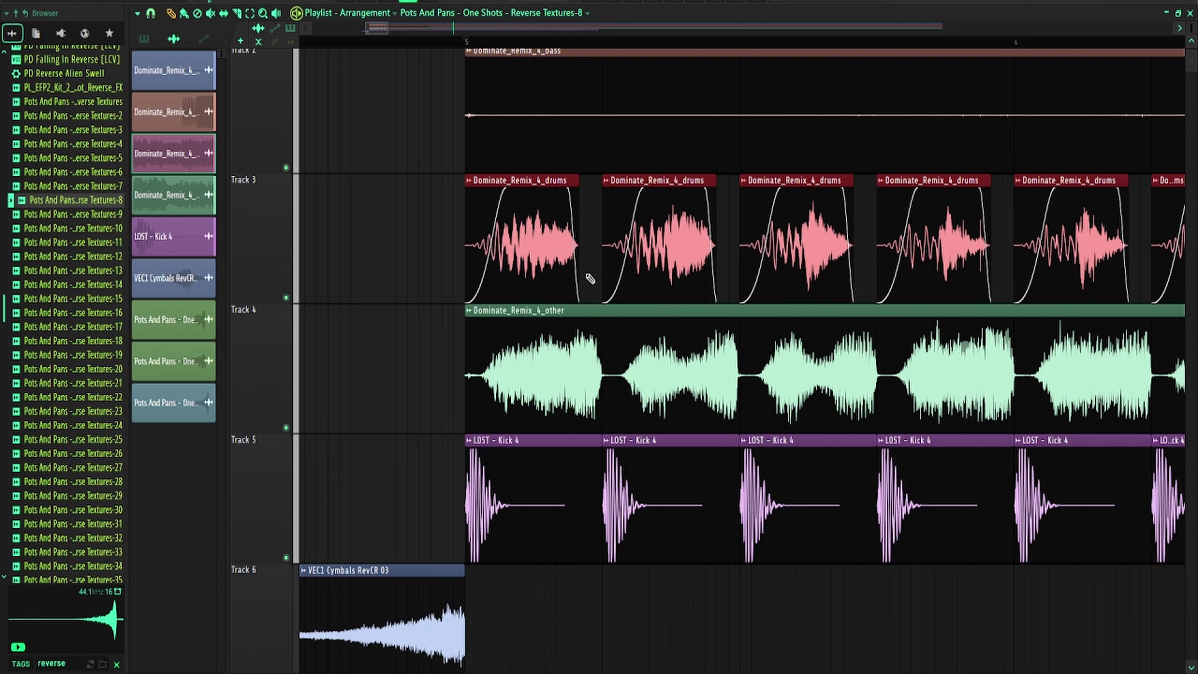
Chop the Dominate_Remix_4_other clip on Track 4 in beats, shorten the slices with a fade-out, and play the result
left_click(485, 310)
right_click(470, 311)
mouse_move(537, 476)
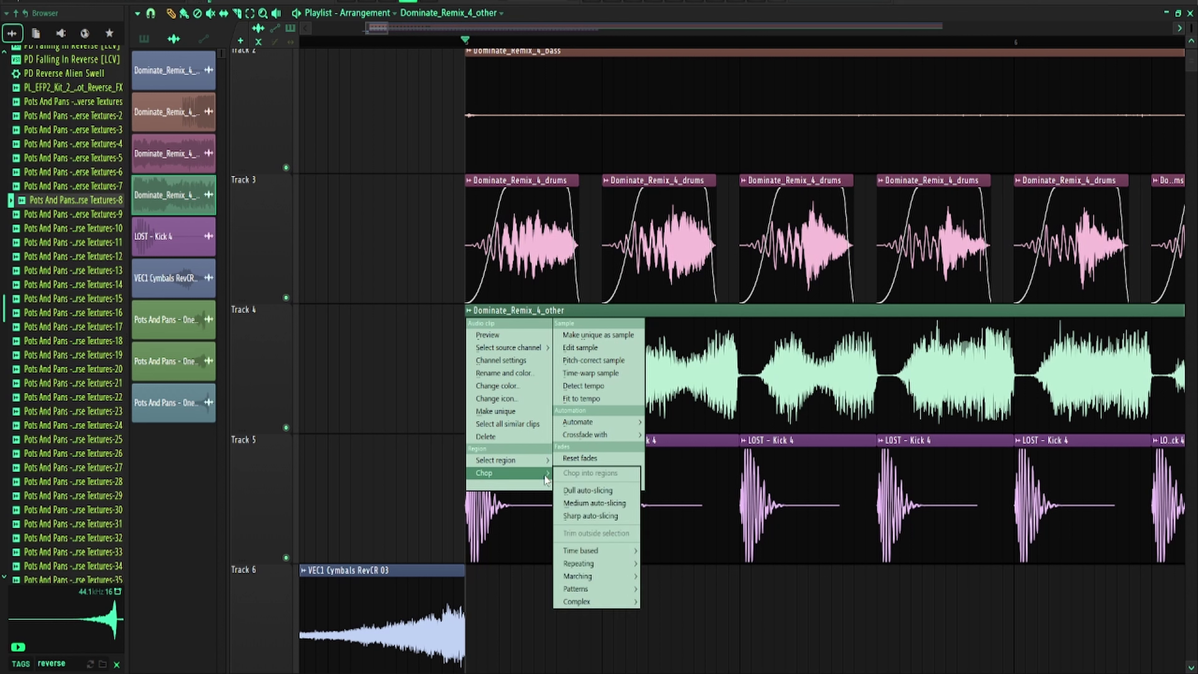
mouse_move(606, 549)
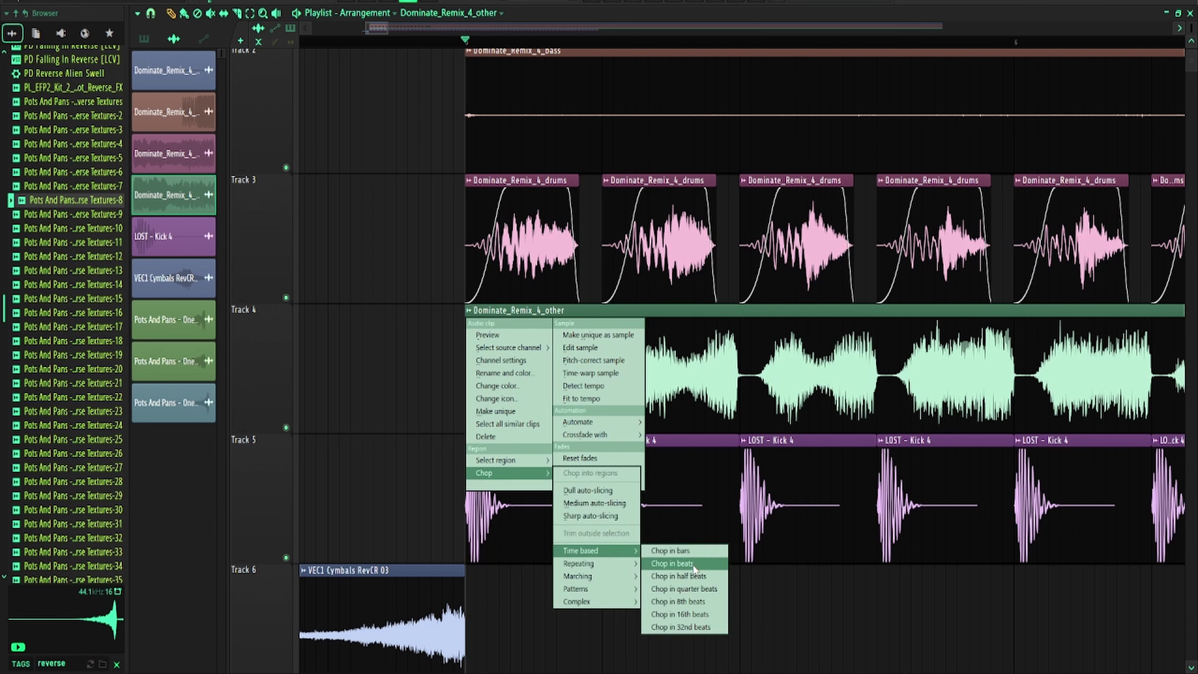
left_click(675, 555)
left_click_drag(604, 320, 574, 322)
key("space")
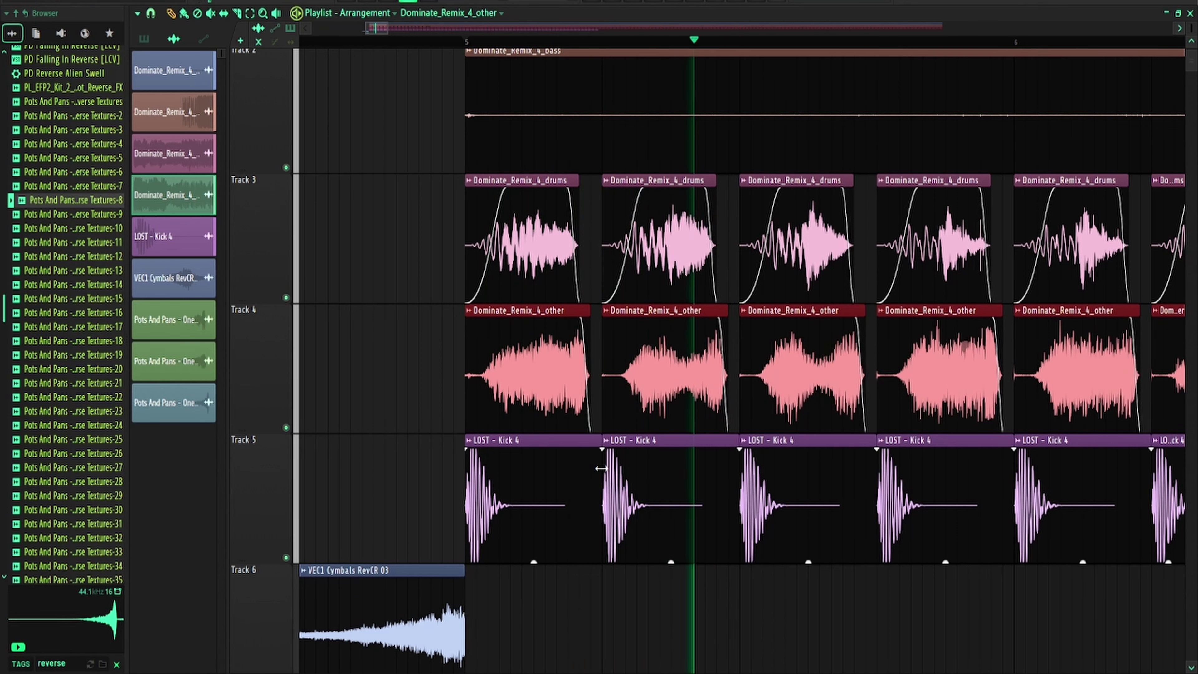
scroll(573, 316, "down", 3)
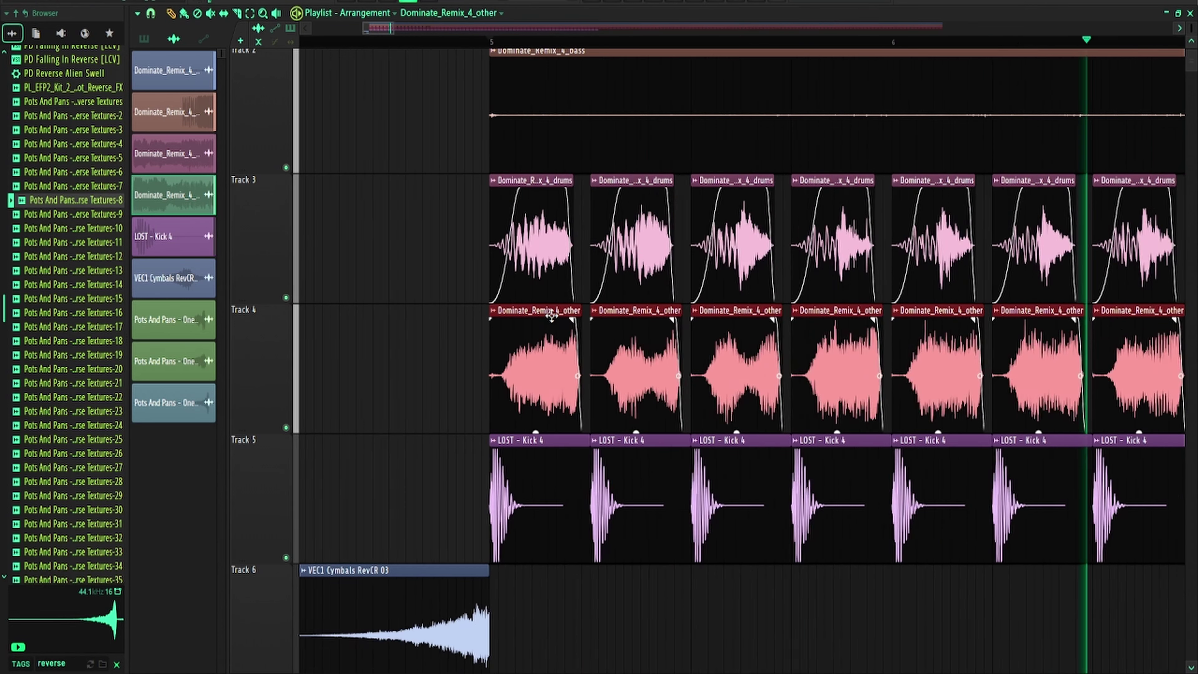
Undo the Track 4 chopping and the trimming and fades on the drum slices, keeping the drums chopped in beats
key("ctrl+alt+z")
key("ctrl+alt+z")
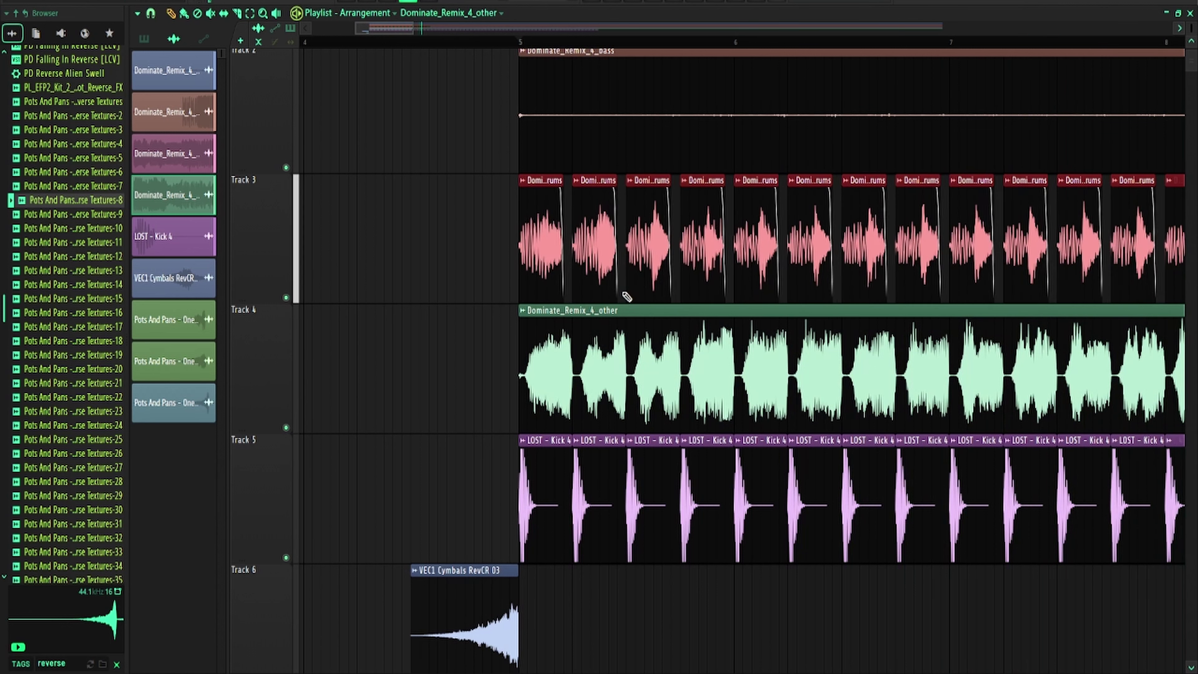
key("ctrl+alt+z")
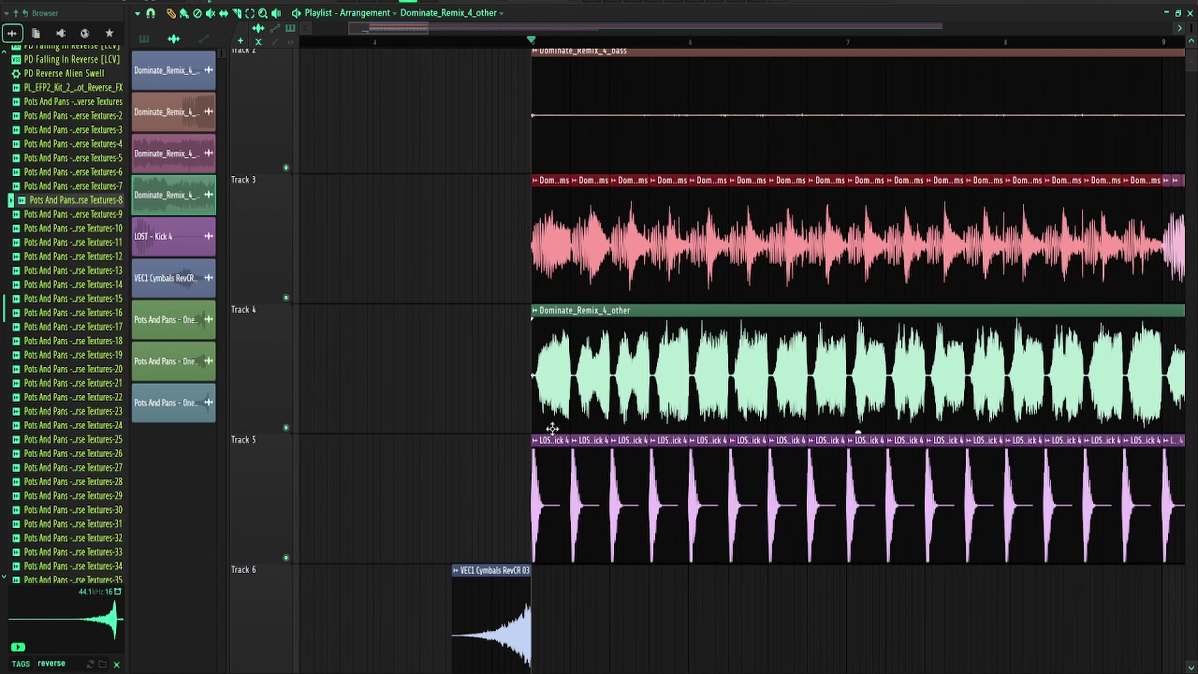
Search the sample browser for "crash"
scroll(548, 428, "down", 5)
scroll(569, 484, "down", 4)
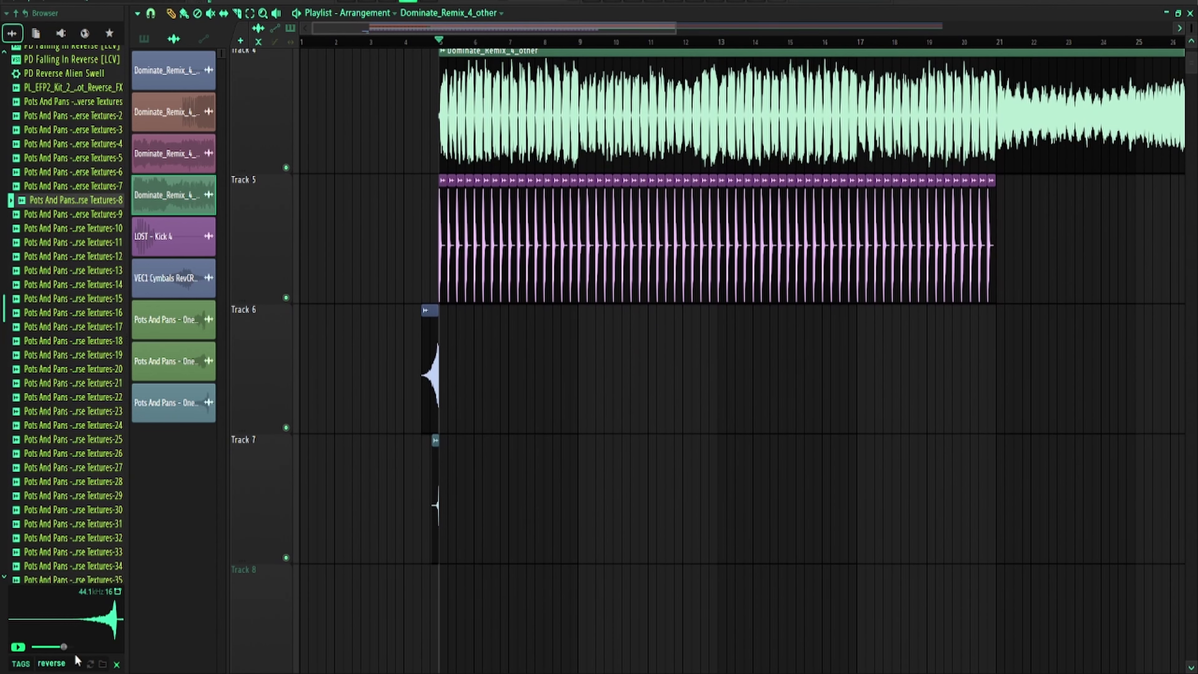
left_click(84, 665)
type("cras")
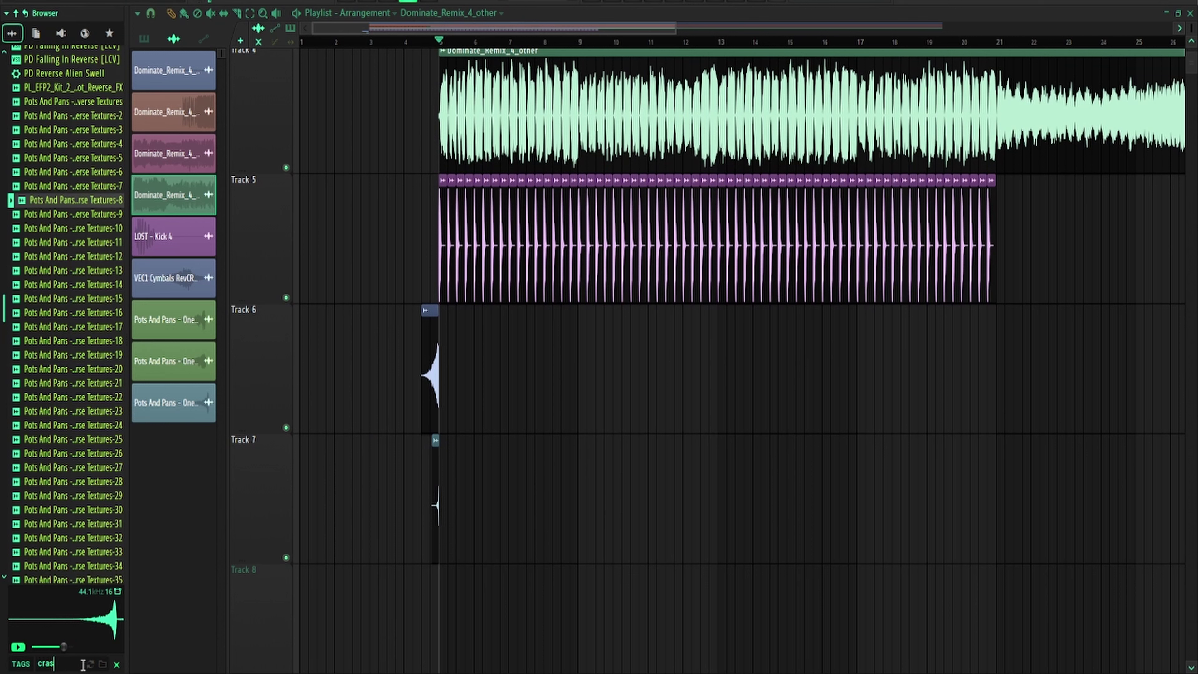
type("h")
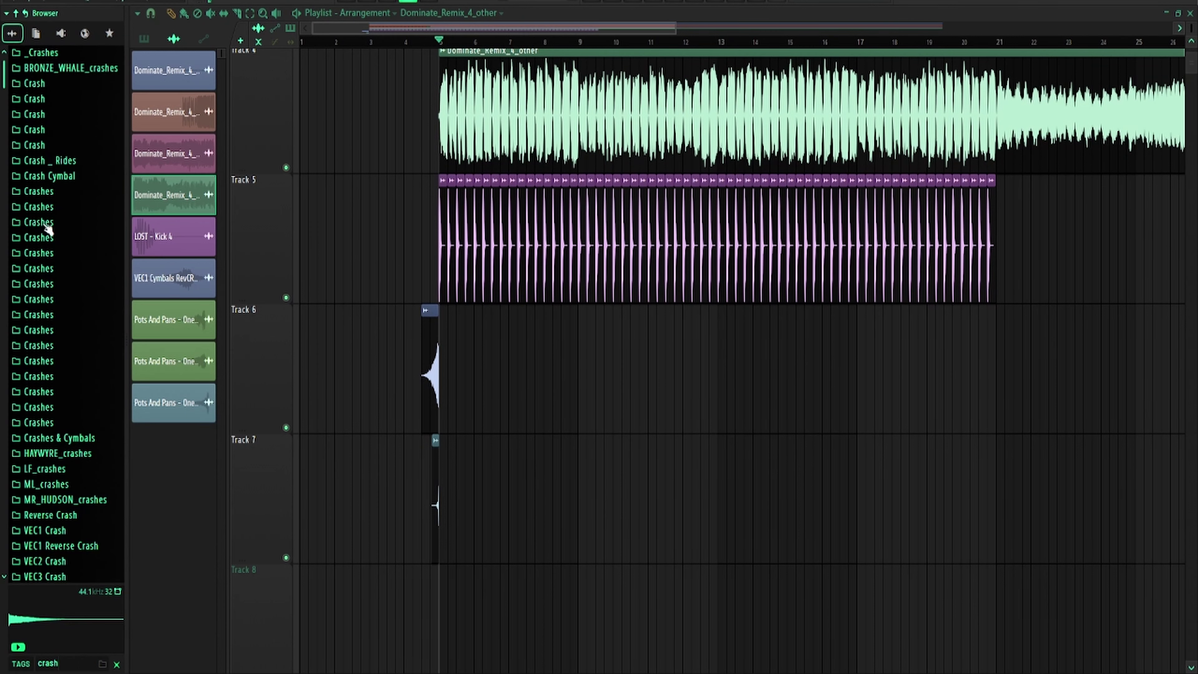
Open the Crashes folders and preview several crash samples from the XLNT-Skrilla and SOUL packs
left_click(48, 237)
left_click(80, 323)
left_click(77, 365)
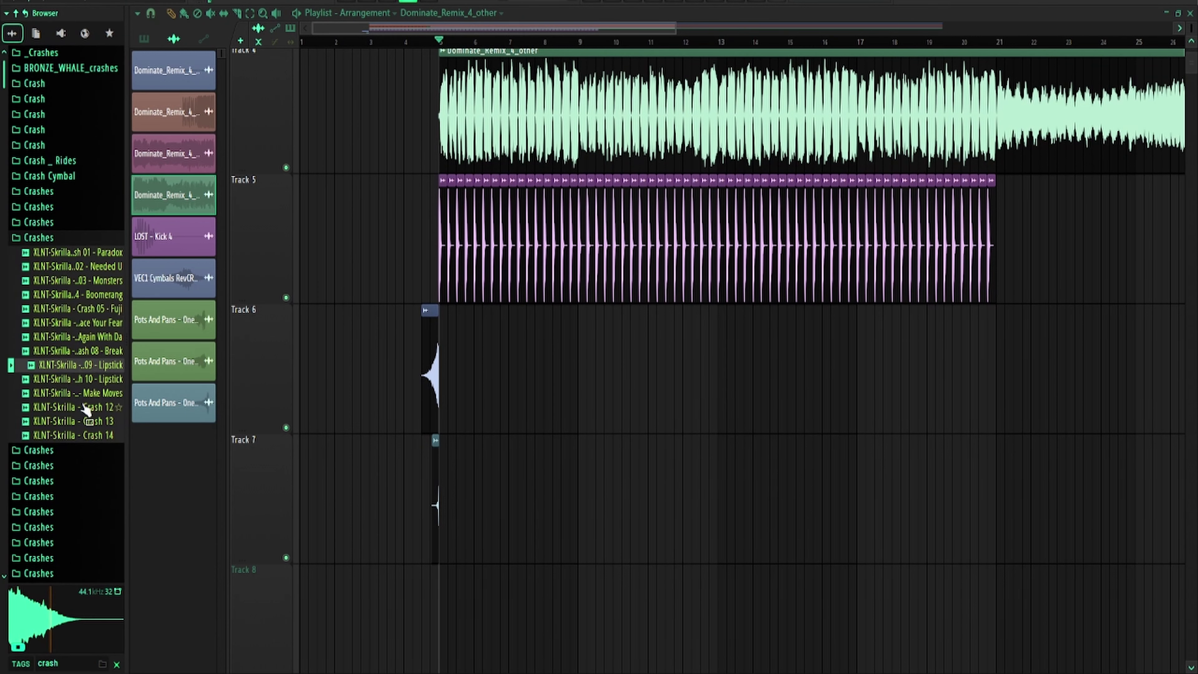
left_click(82, 393)
scroll(86, 423, "down", 3)
left_click(78, 445)
left_click(85, 465)
left_click(92, 559)
scroll(93, 521, "down", 3)
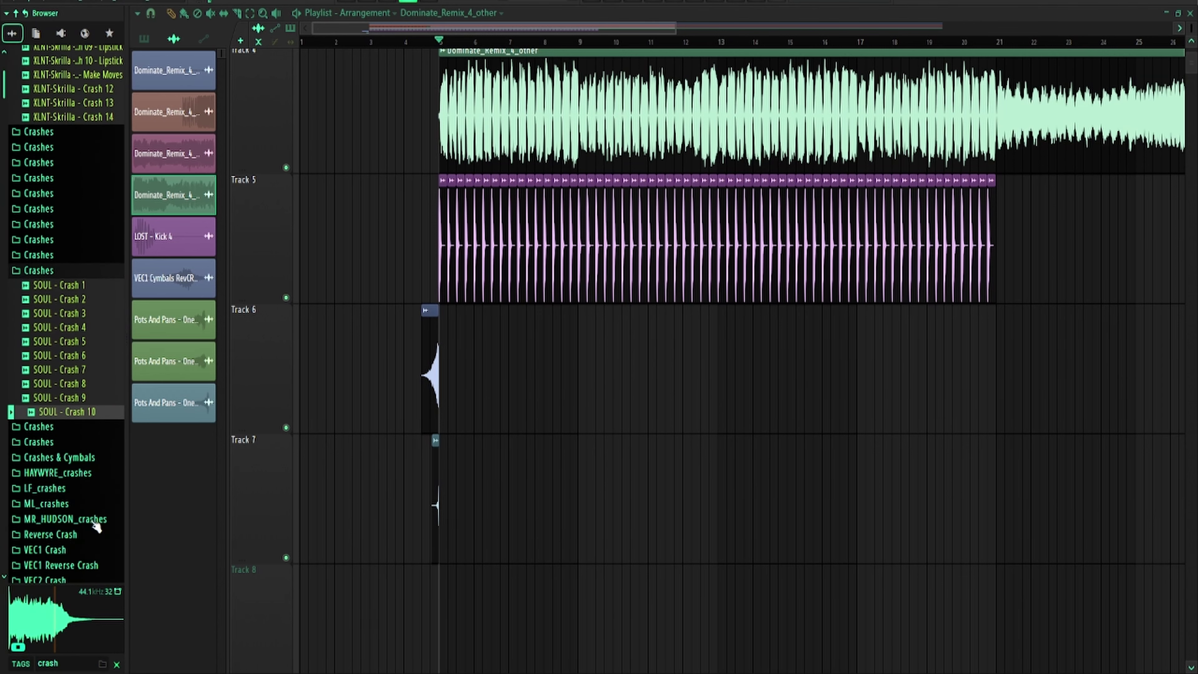
Preview more crash samples further down the search results, including the files named Crash
left_click(92, 522)
left_click(86, 541)
scroll(80, 528, "down", 3)
left_click(80, 528)
scroll(76, 523, "down", 10)
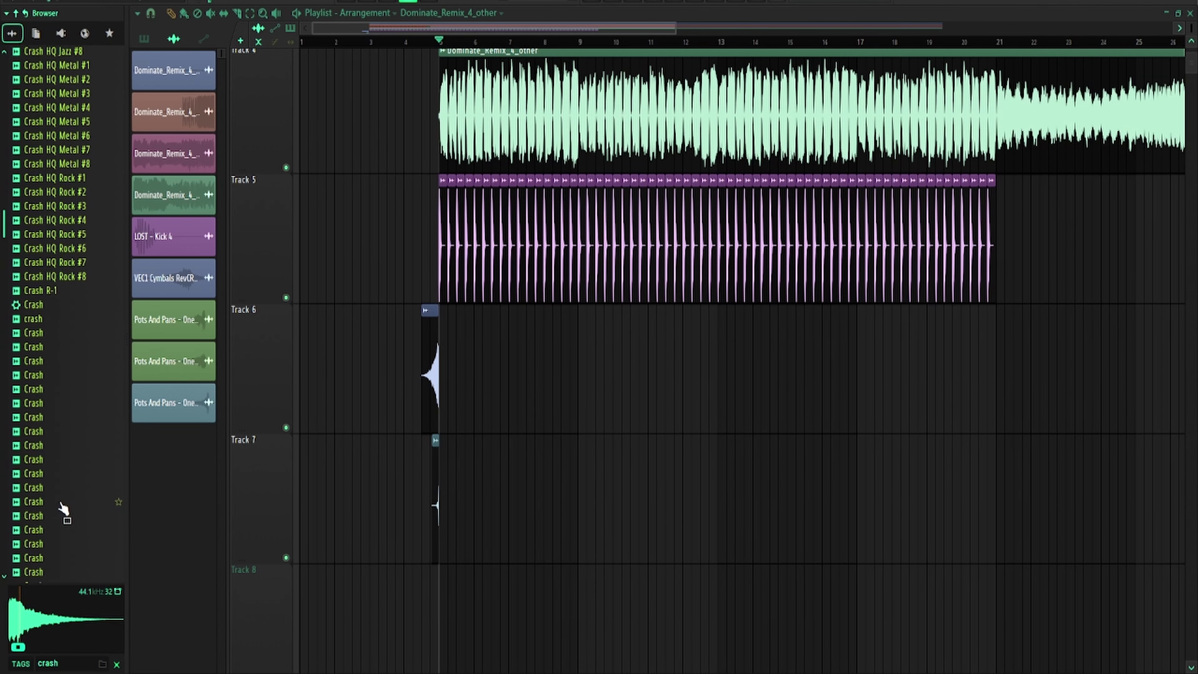
left_click(59, 488)
scroll(59, 486, "down", 7)
scroll(59, 467, "up", 5)
Place a Crash sample on Track 6 at the start of bar 5, directly after the VEC1 Cymbals RevCR 03 clip
left_click(55, 384)
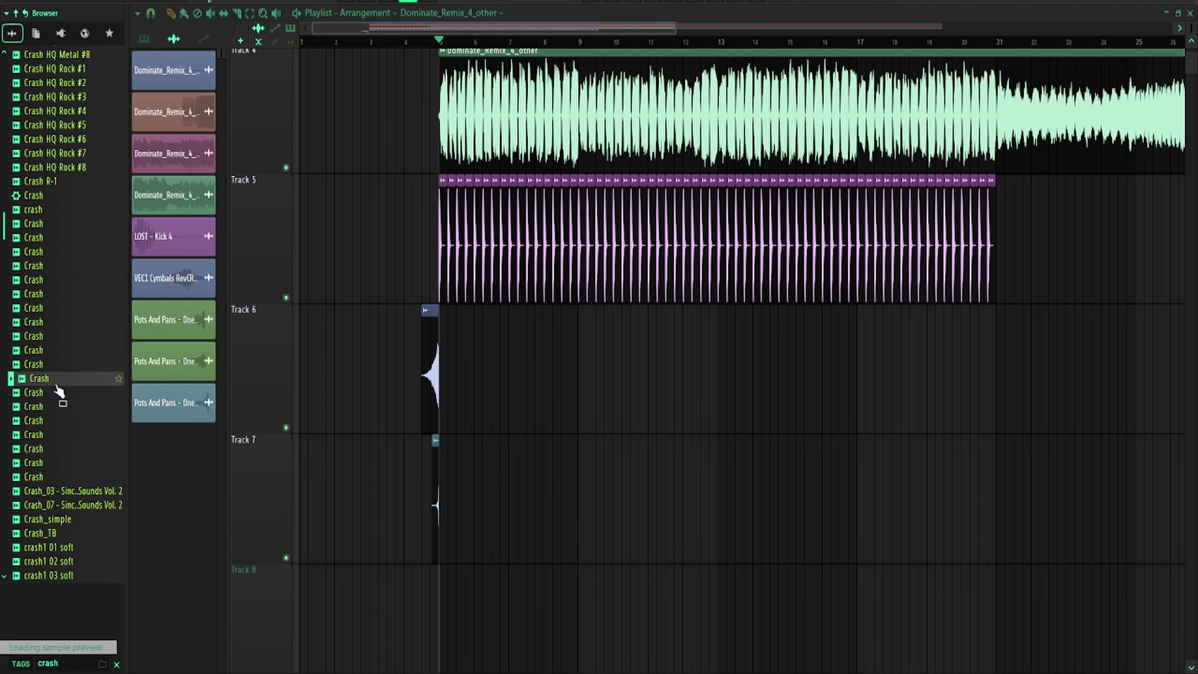
left_click_drag(59, 391, 475, 356)
scroll(448, 484, "up", 5)
scroll(435, 381, "up", 5)
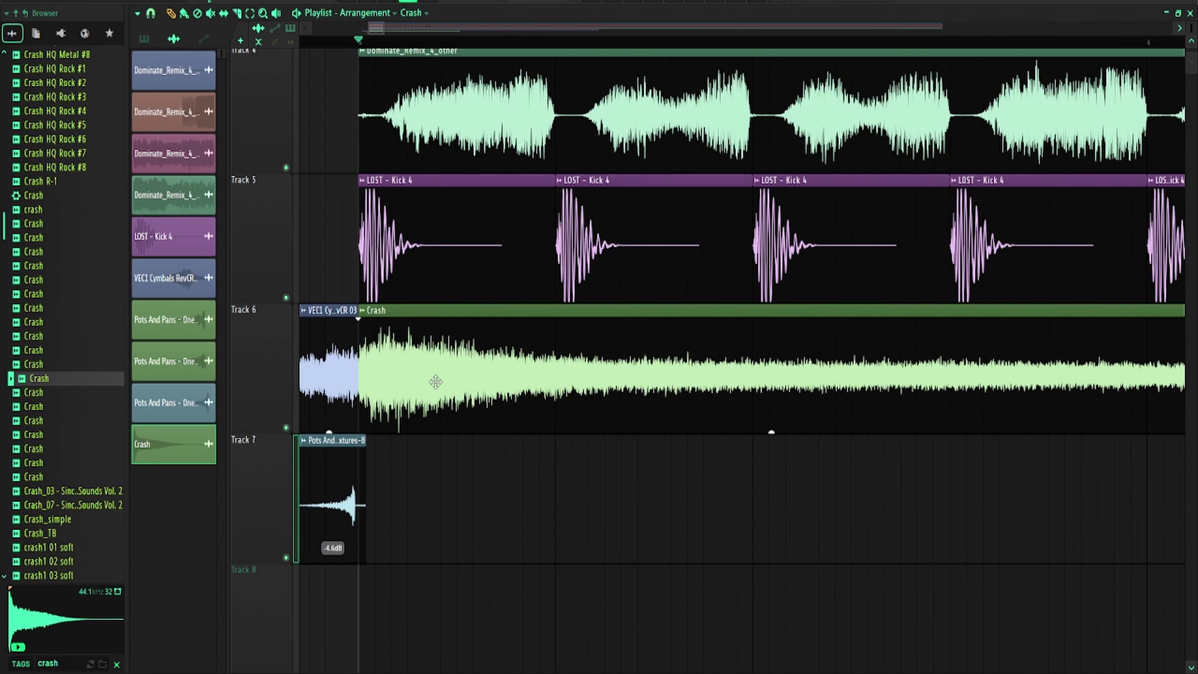
Set the Crash clip's level to -3.8 dB while playing the track from bar 5
scroll(435, 381, "down", 3)
mouse_move(850, 427)
key("space")
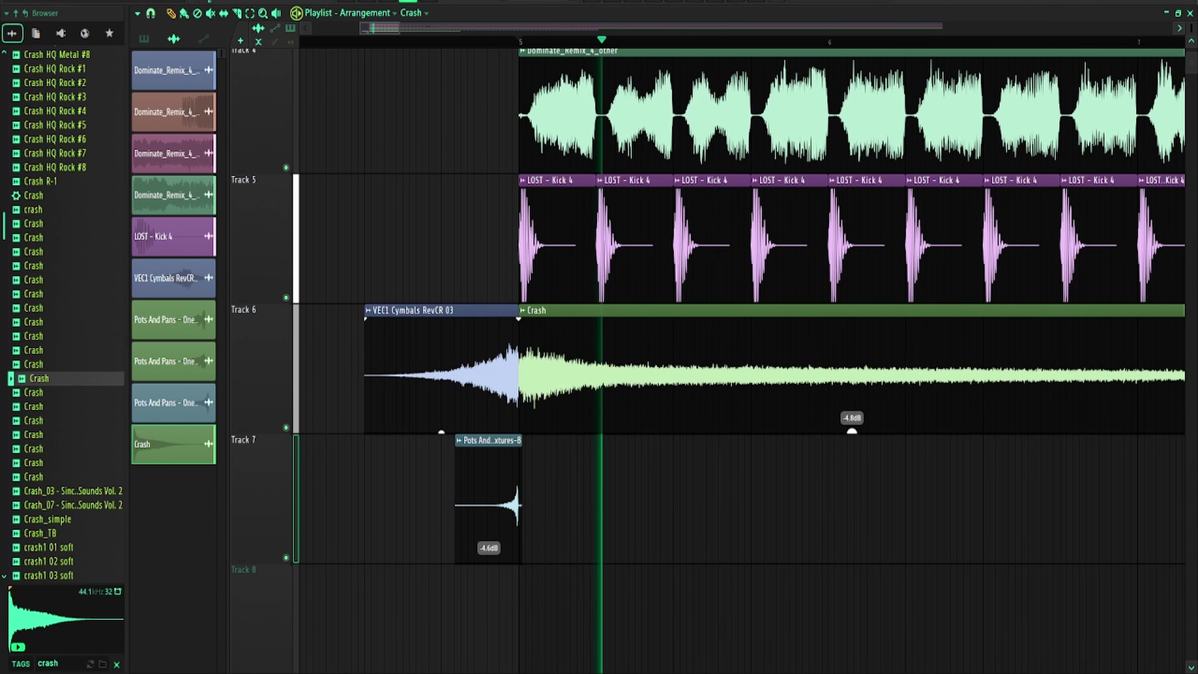
left_click_drag(852, 430, 851, 427)
scroll(581, 387, "down", 4)
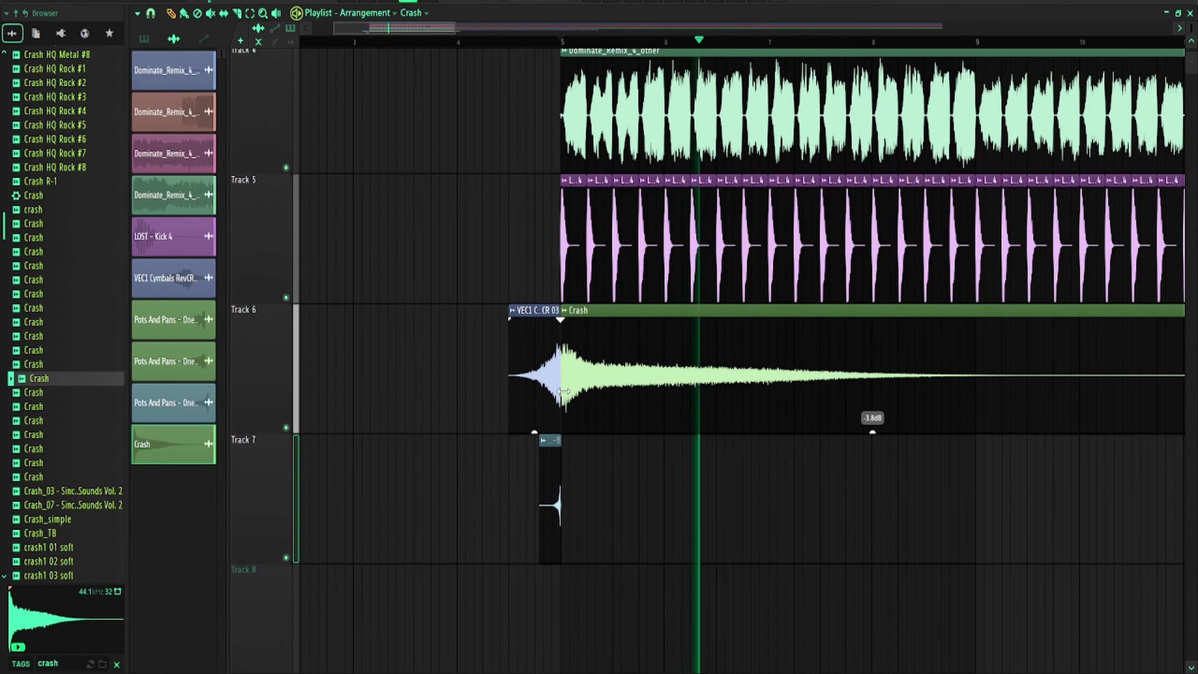
scroll(564, 391, "down", 2)
key("space")
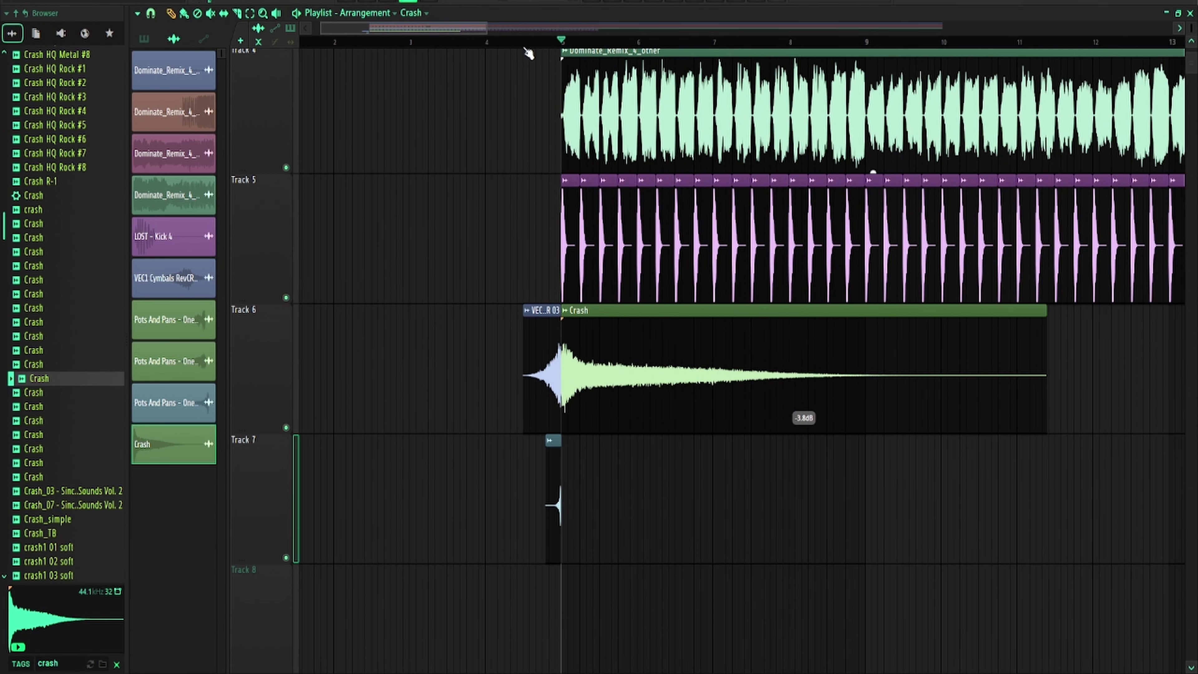
Play the transition into bar 5 with the Crash clip, starting from bar 4, and activate the Mute tool
left_click(515, 41)
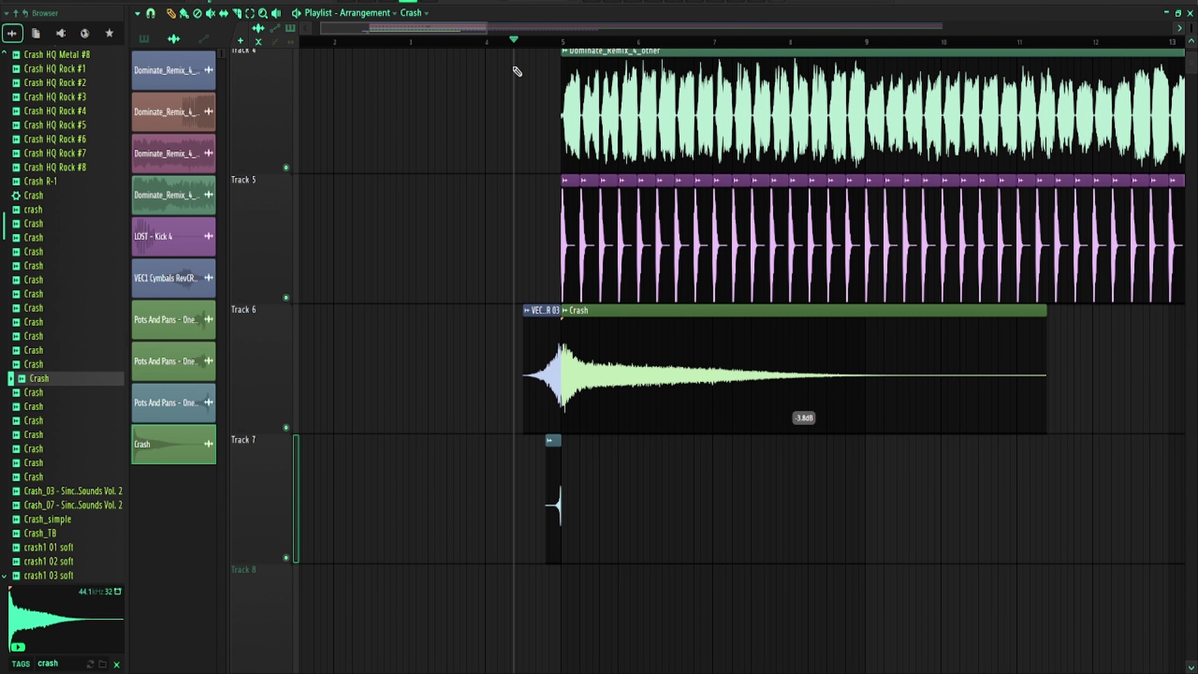
key("space")
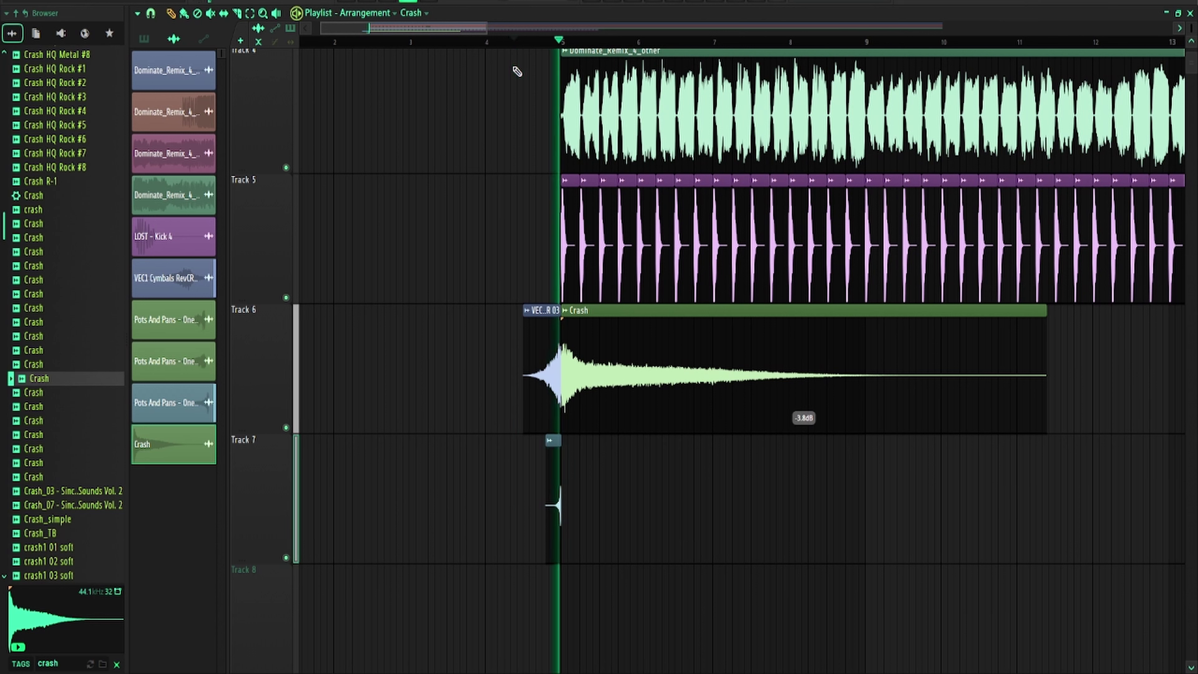
key("t")
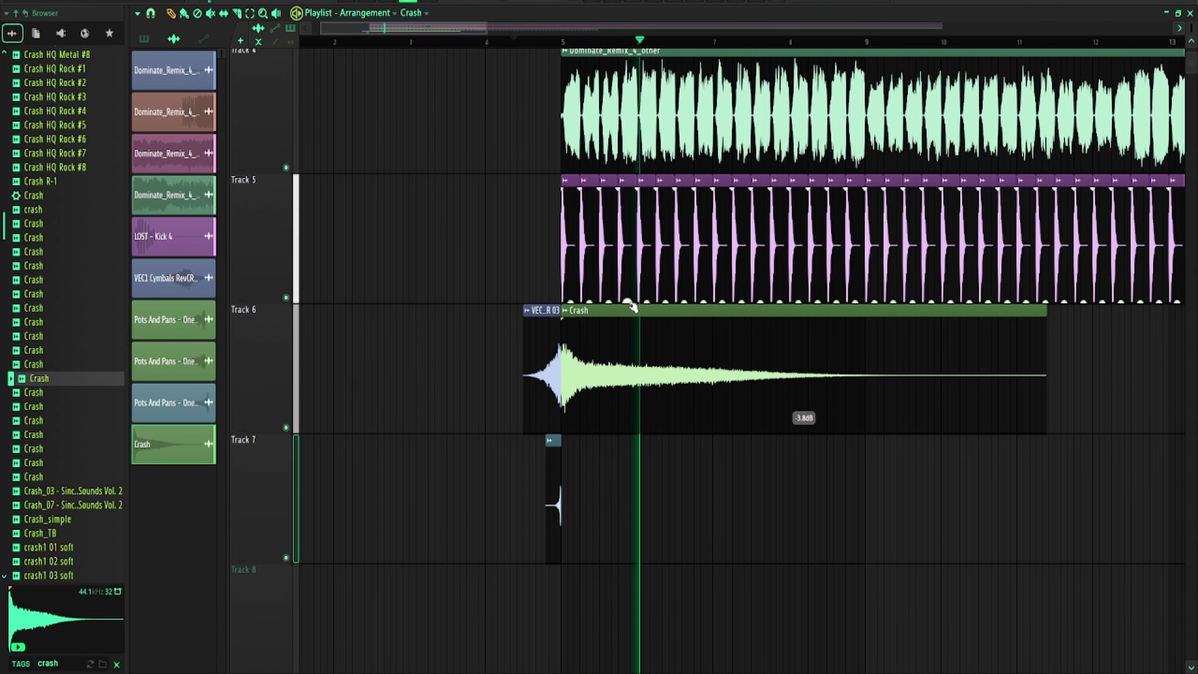
key("space")
Mute the Crash and VEC1 Cymbals RevCR 03 clips on Track 6 and the Reverse Textures-8 clip on Track 7, and replay the transition
left_click(579, 380)
left_click_drag(551, 380, 553, 475)
key("space")
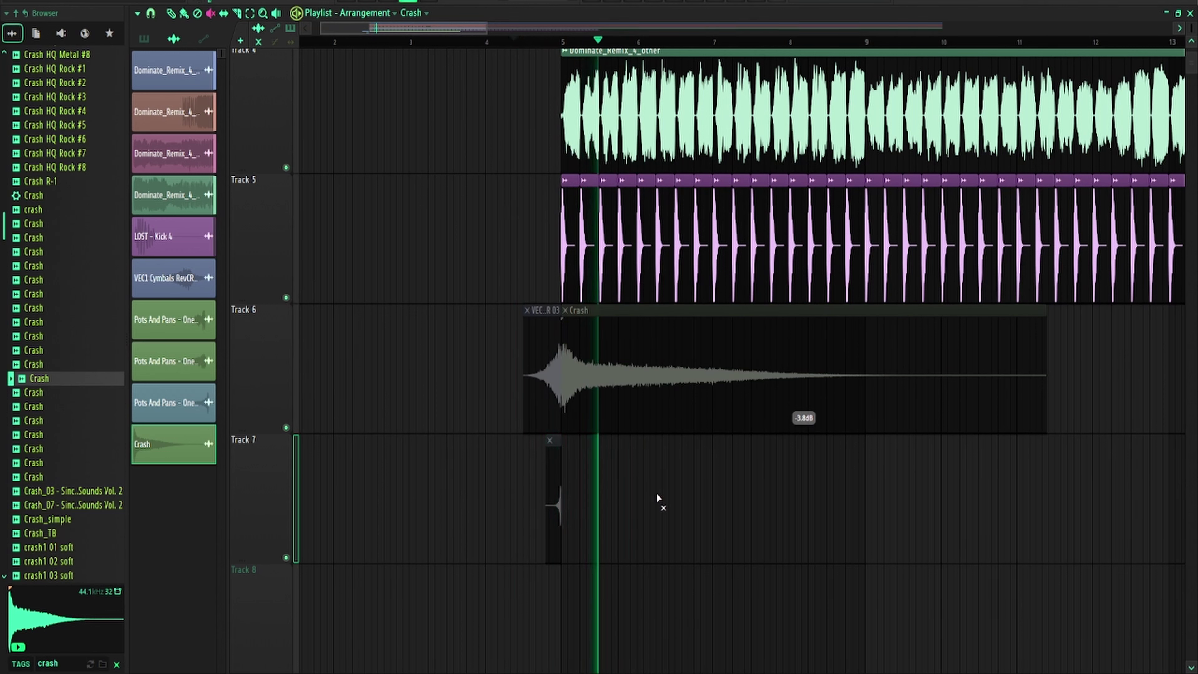
key("space")
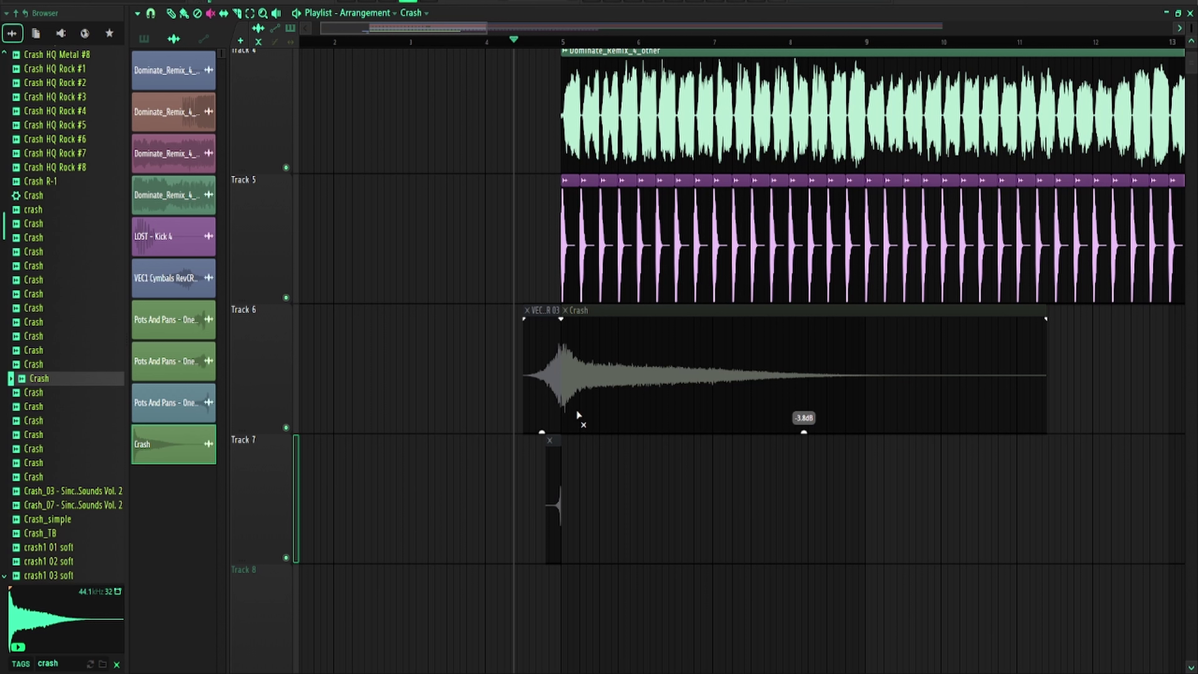
Unmute the Crash and VEC1 Cymbals RevCR 03 clips on Track 6 and the Reverse Textures-8 clip on Track 7, and replay the transition
left_click(574, 371)
left_click(553, 393)
left_click_drag(552, 423, 557, 443)
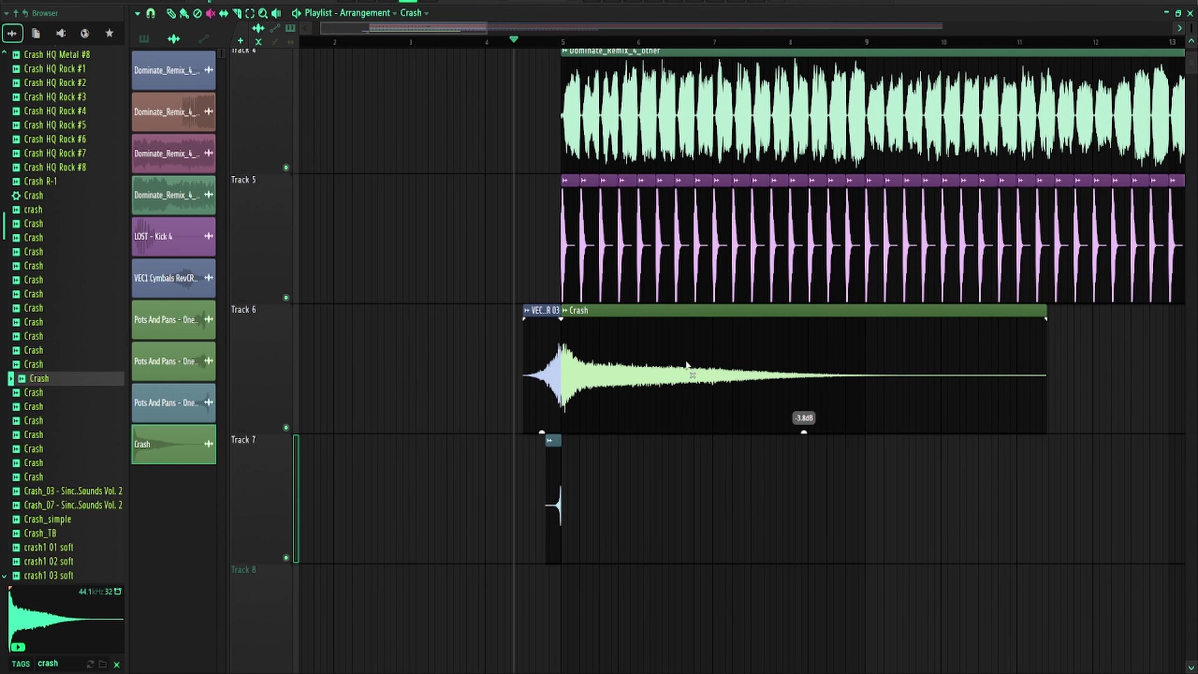
key("space")
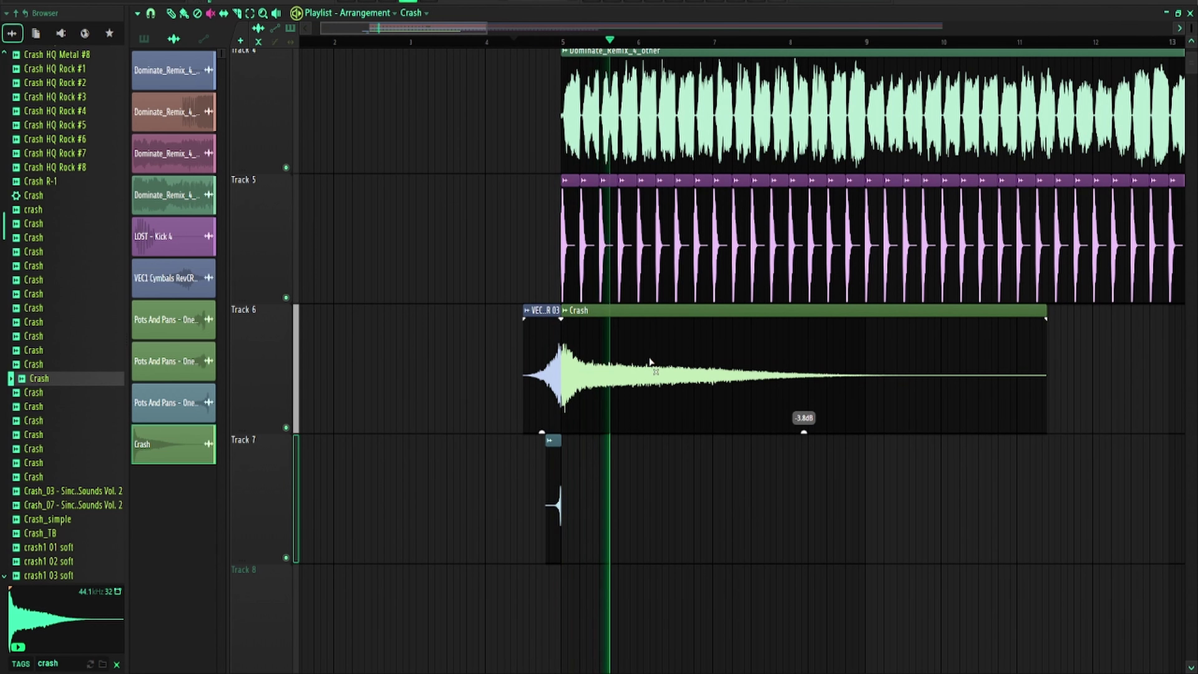
scroll(654, 306, "down", 6)
scroll(609, 285, "down", 2)
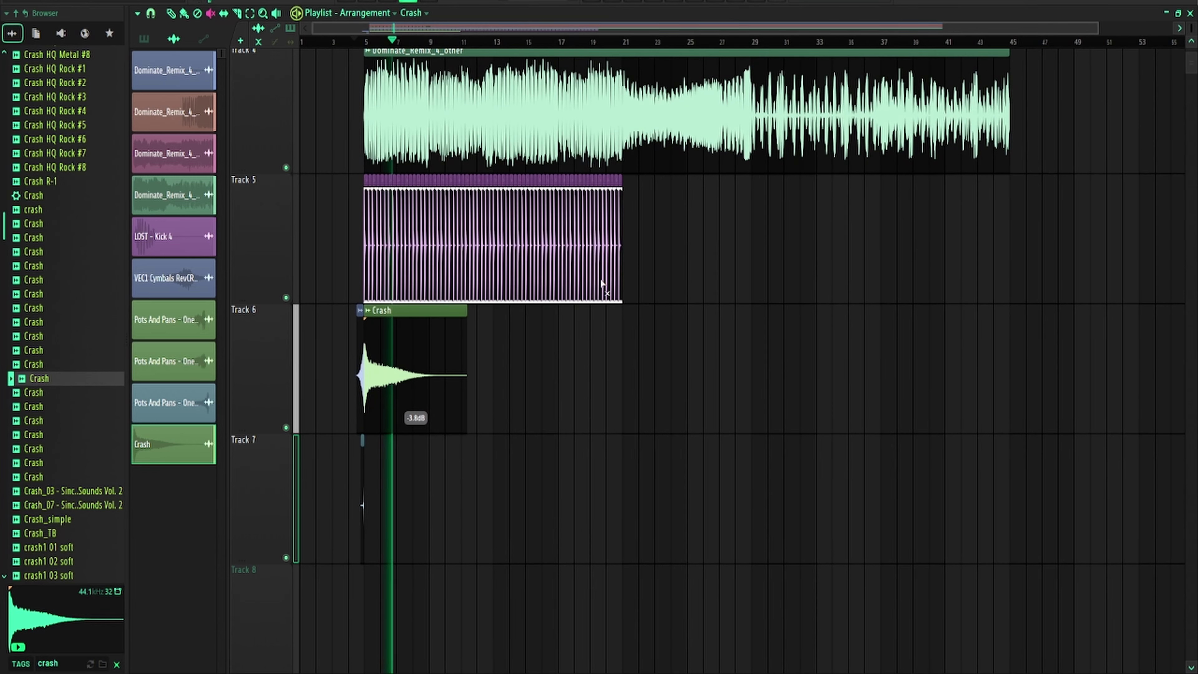
scroll(532, 289, "up", 3)
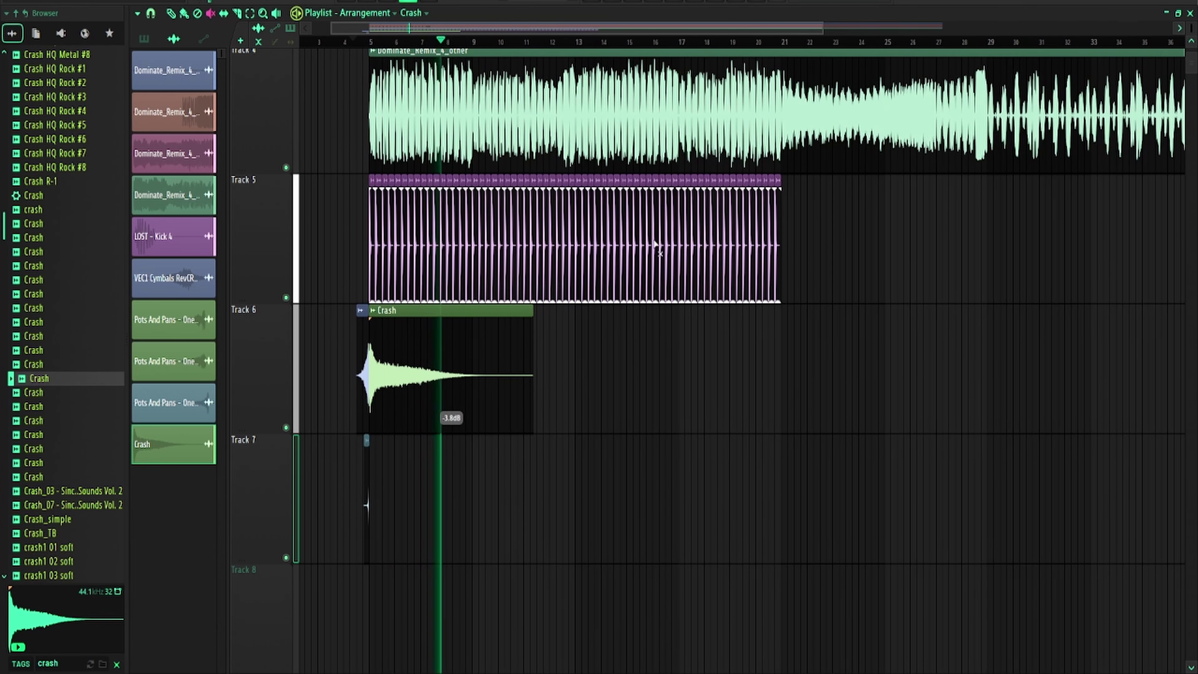
Play the arrangement from bar 21, where the kick clips on Track 5 end
scroll(655, 244, "down", 2)
key("space")
left_click(689, 43)
key("space")
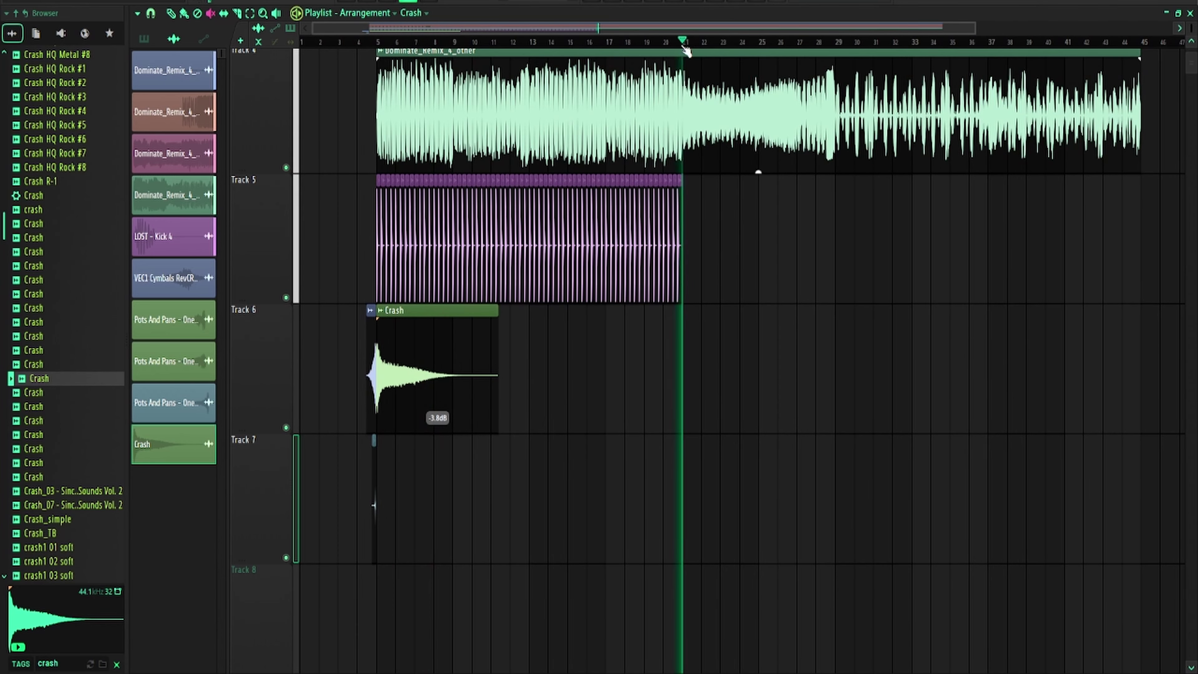
scroll(726, 161, "up", 2)
scroll(711, 165, "up", 3)
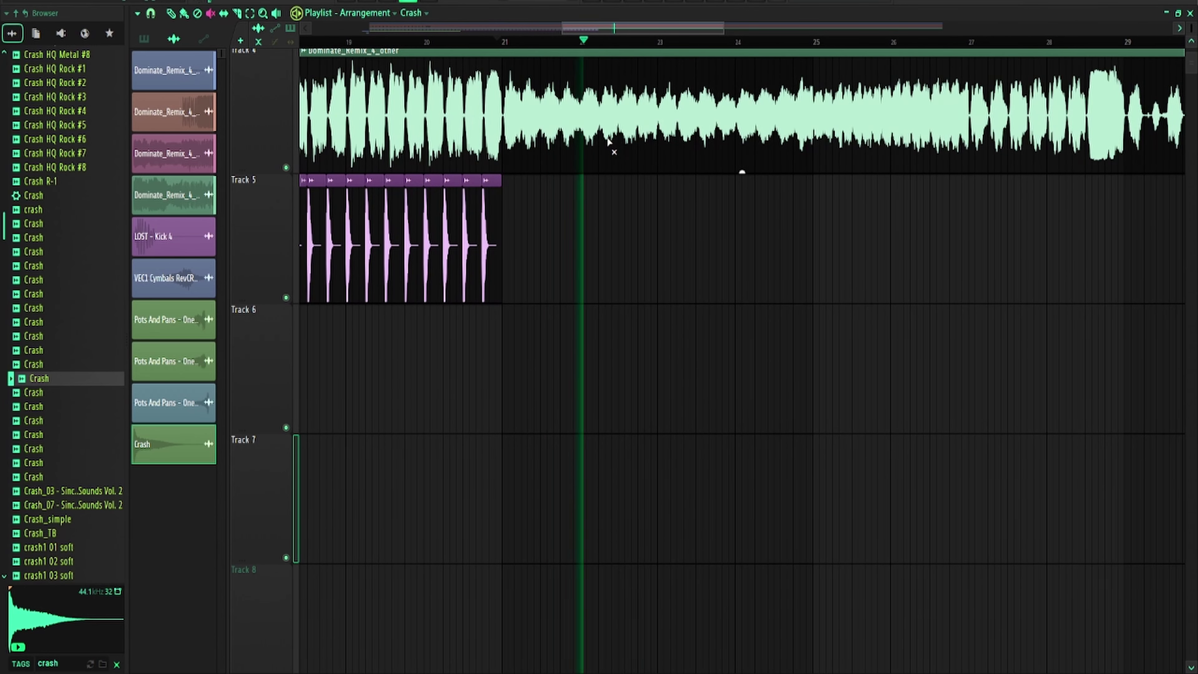
key("space")
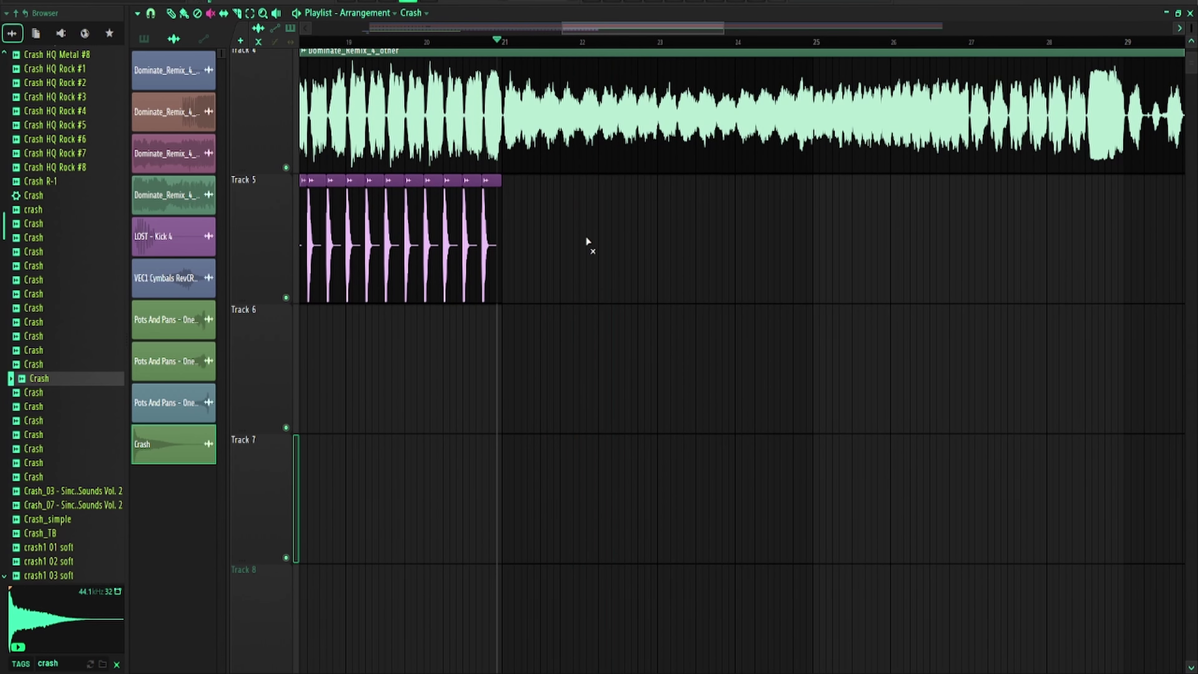
Play the build-up from between bars 23 and 24, and replay the Dominate_Remix_4_other audio leading into bar 29
scroll(710, 99, "right", 1)
left_click(691, 41)
key("space")
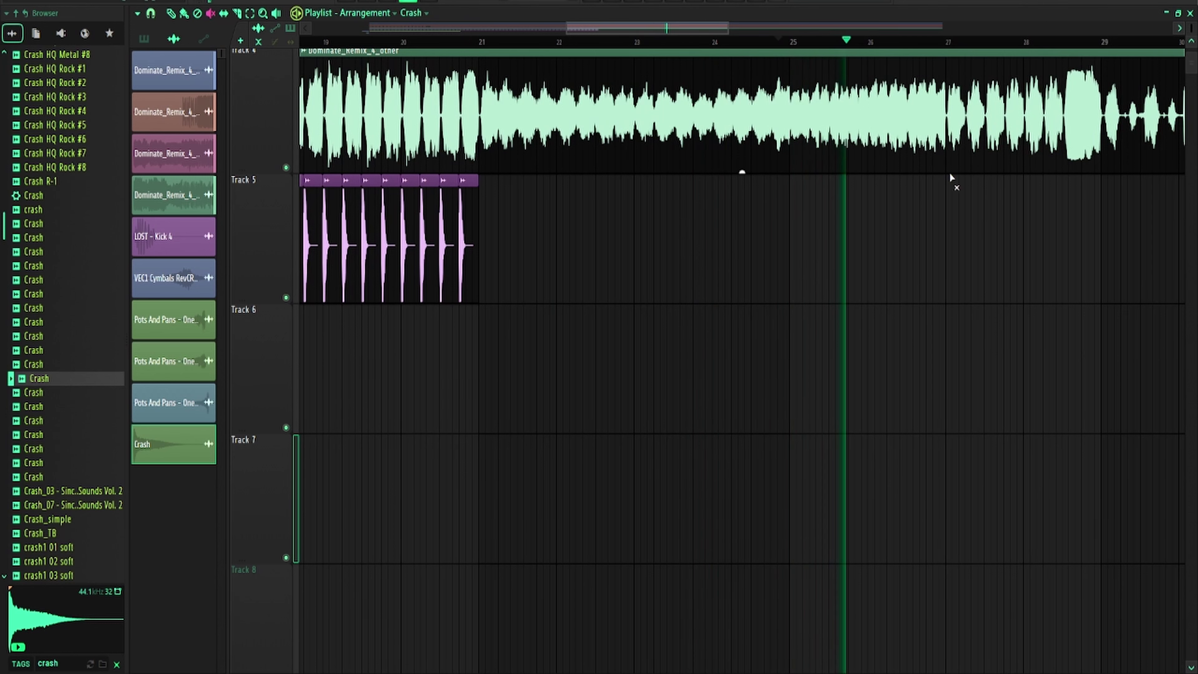
scroll(645, 195, "right", 2)
scroll(795, 251, "up", 2)
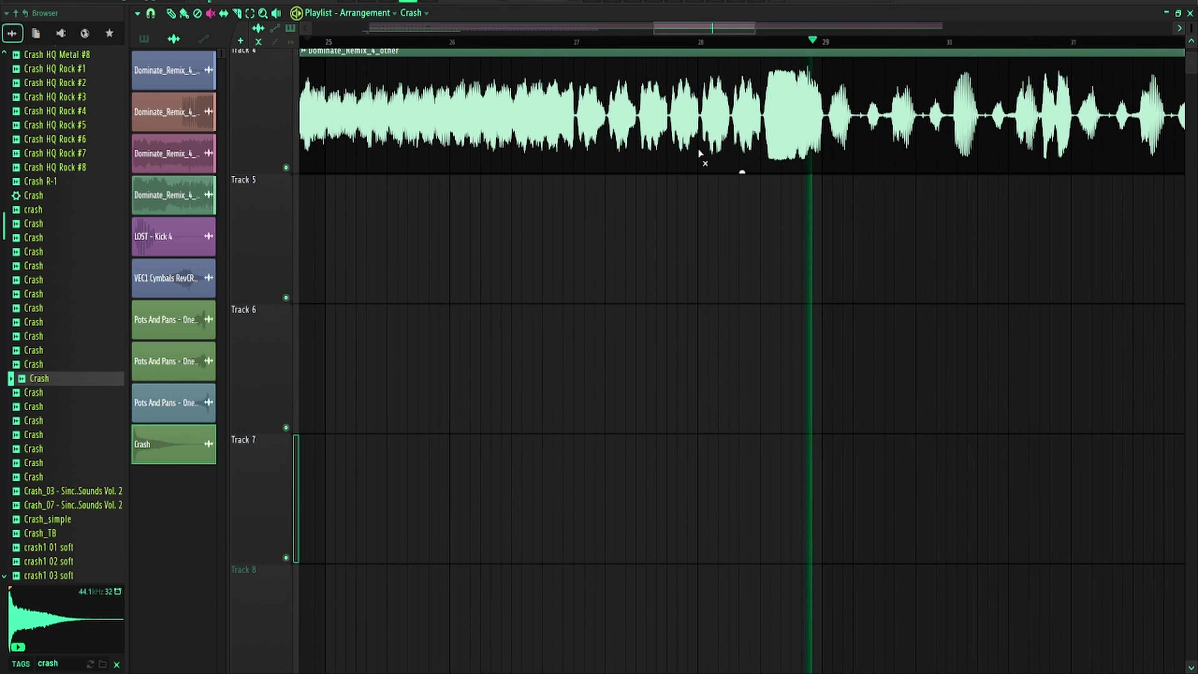
scroll(703, 155, "up", 2)
left_click(684, 41)
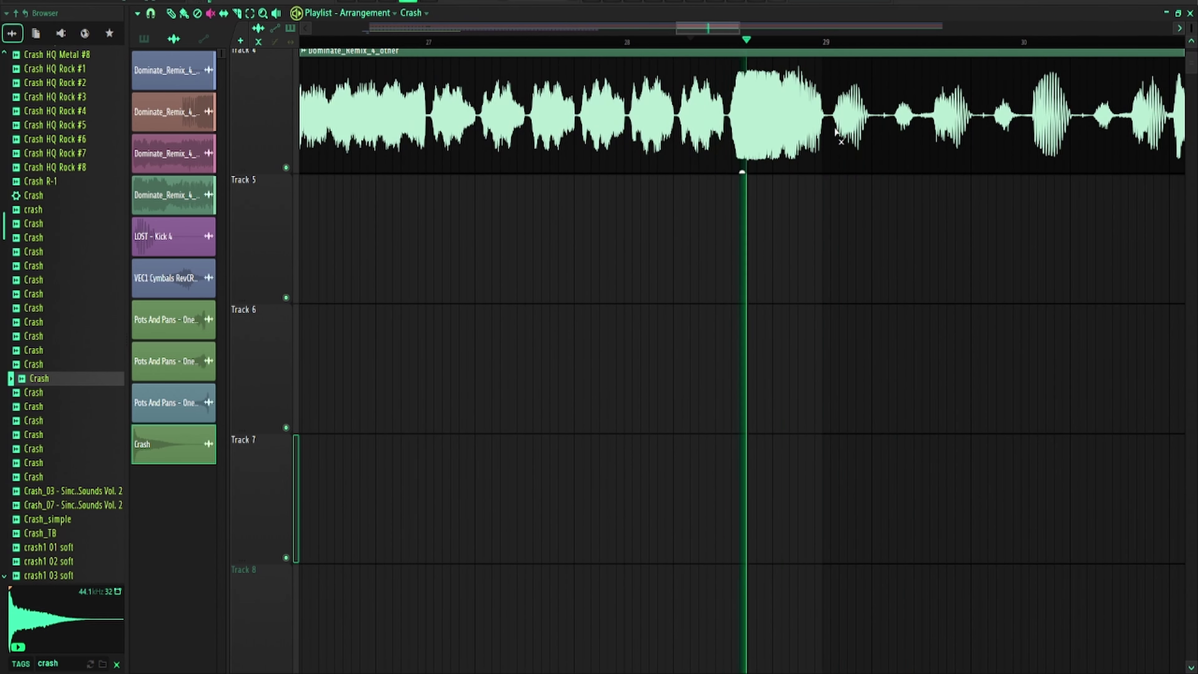
scroll(816, 146, "up", 2)
key("space")
Slice the Dominate_Remix_4_other clip on Track 4 at bar 29 and slightly before it, and delete the short piece between the cuts
scroll(812, 133, "up", 2)
scroll(812, 137, "up", 2)
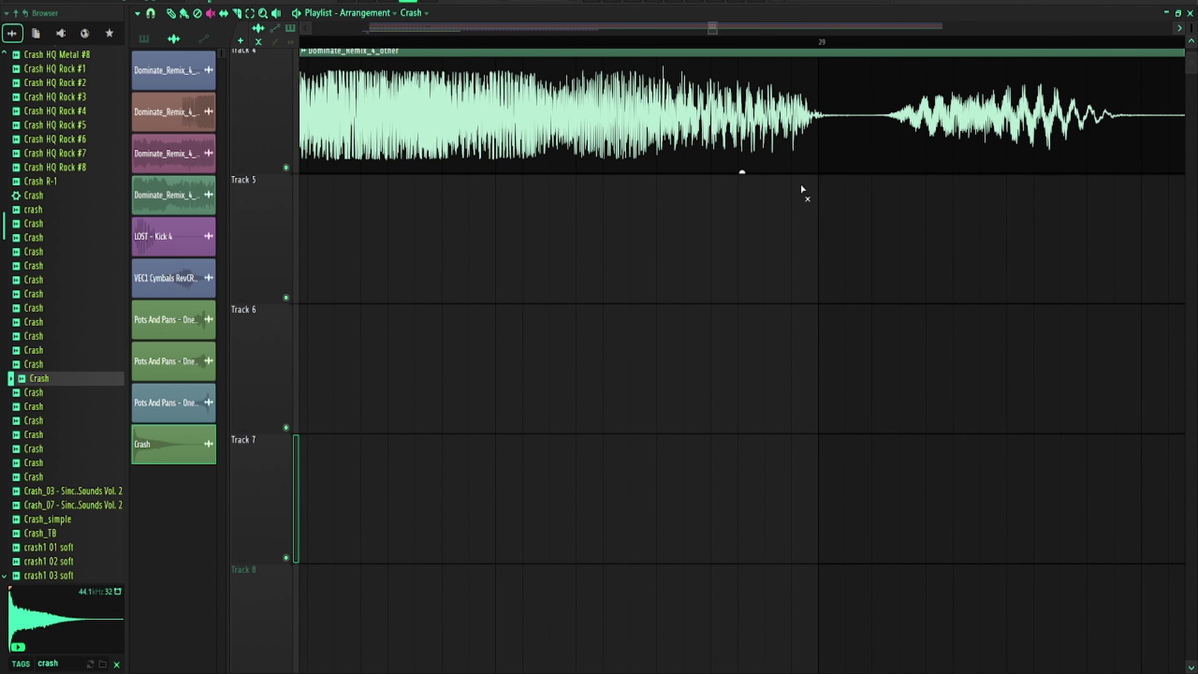
left_click(820, 137)
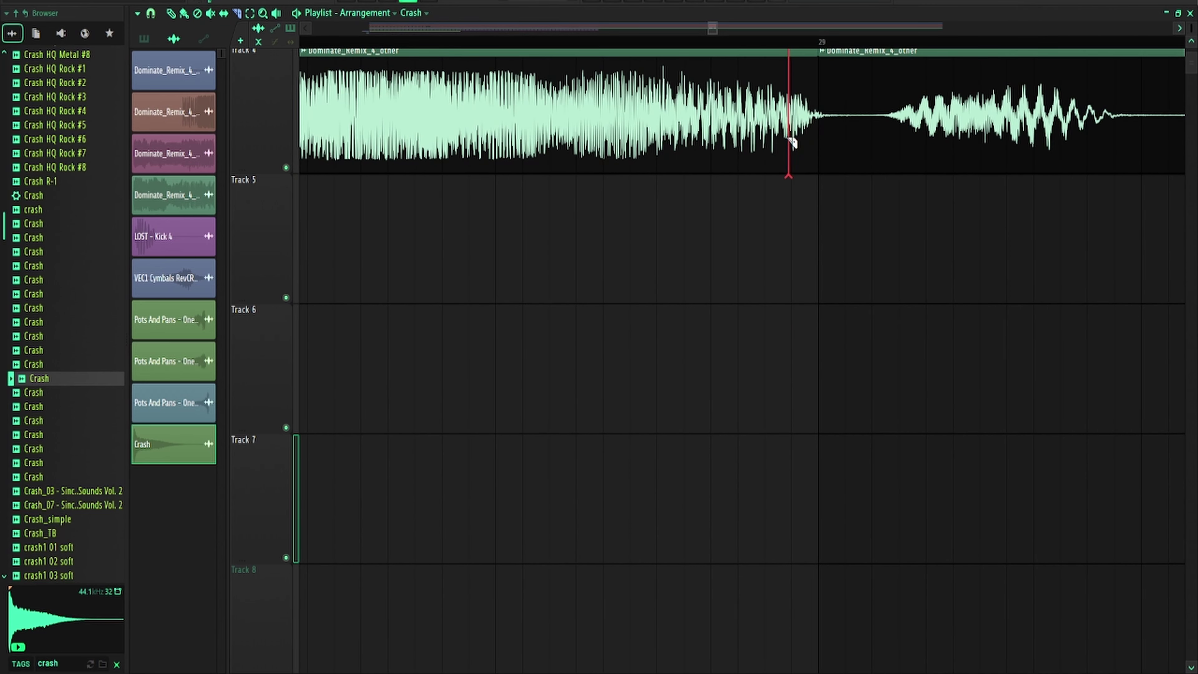
left_click(801, 140)
right_click(807, 150)
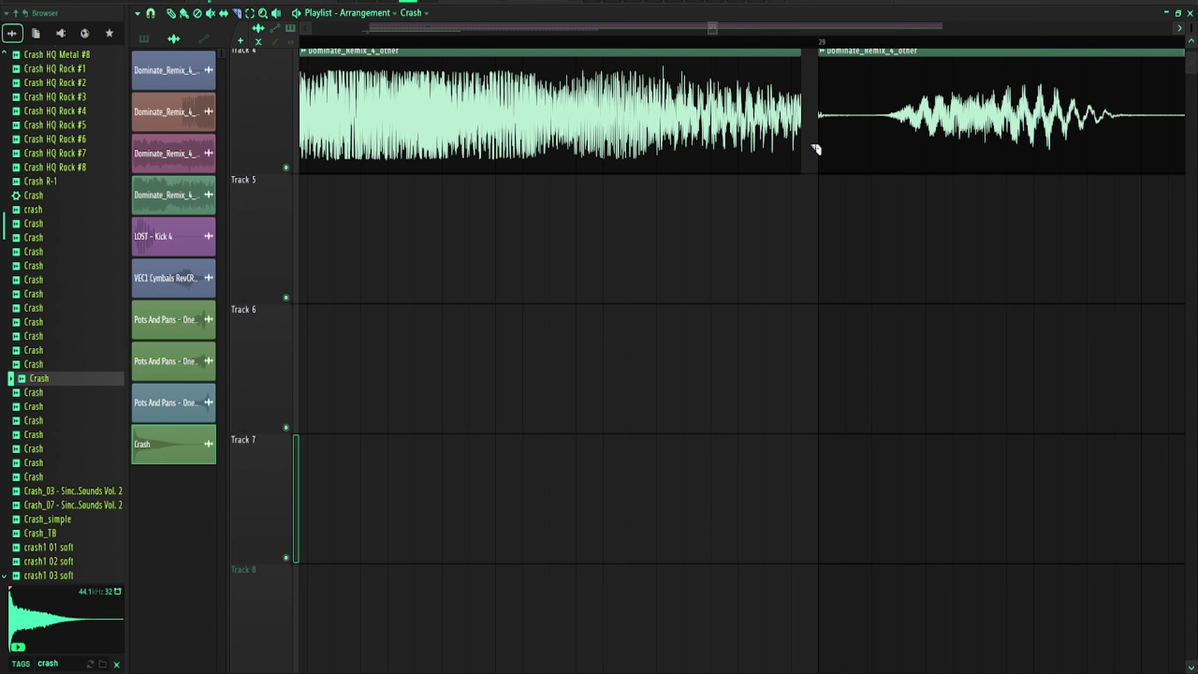
Fade out the end of the Dominate_Remix_4_other clip before the gap at bar 29 and replay the passage
scroll(806, 148, "up", 1)
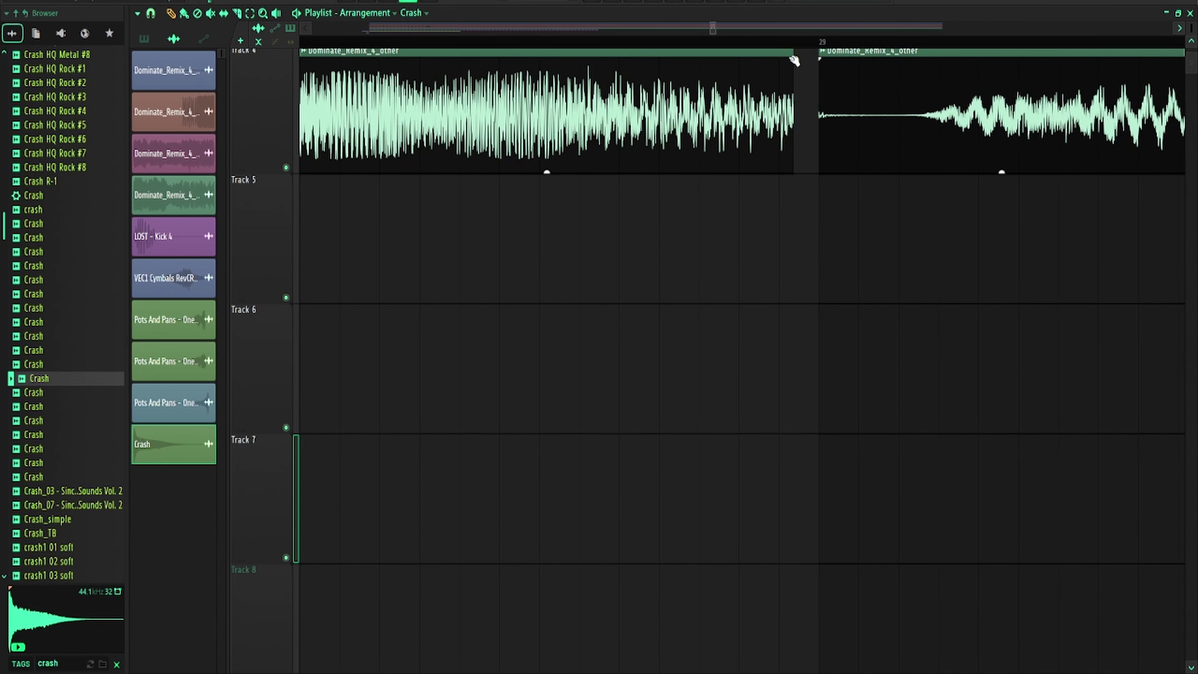
left_click_drag(794, 60, 764, 57)
key("space")
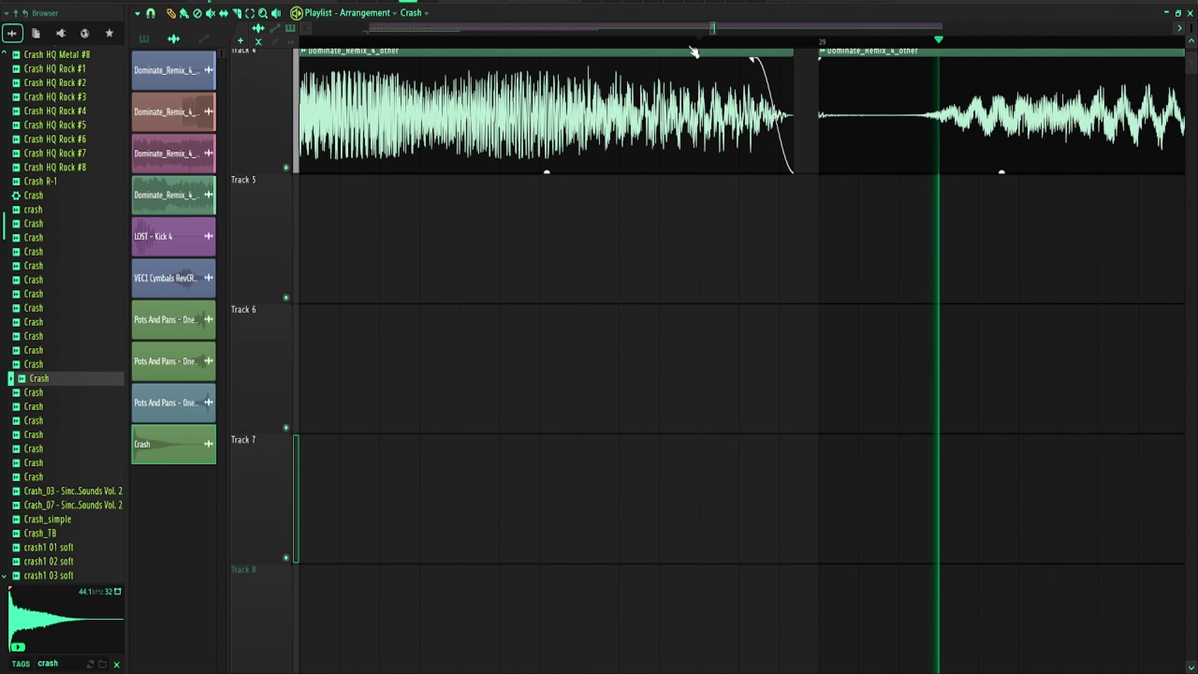
key("space")
left_click(582, 44)
key("space")
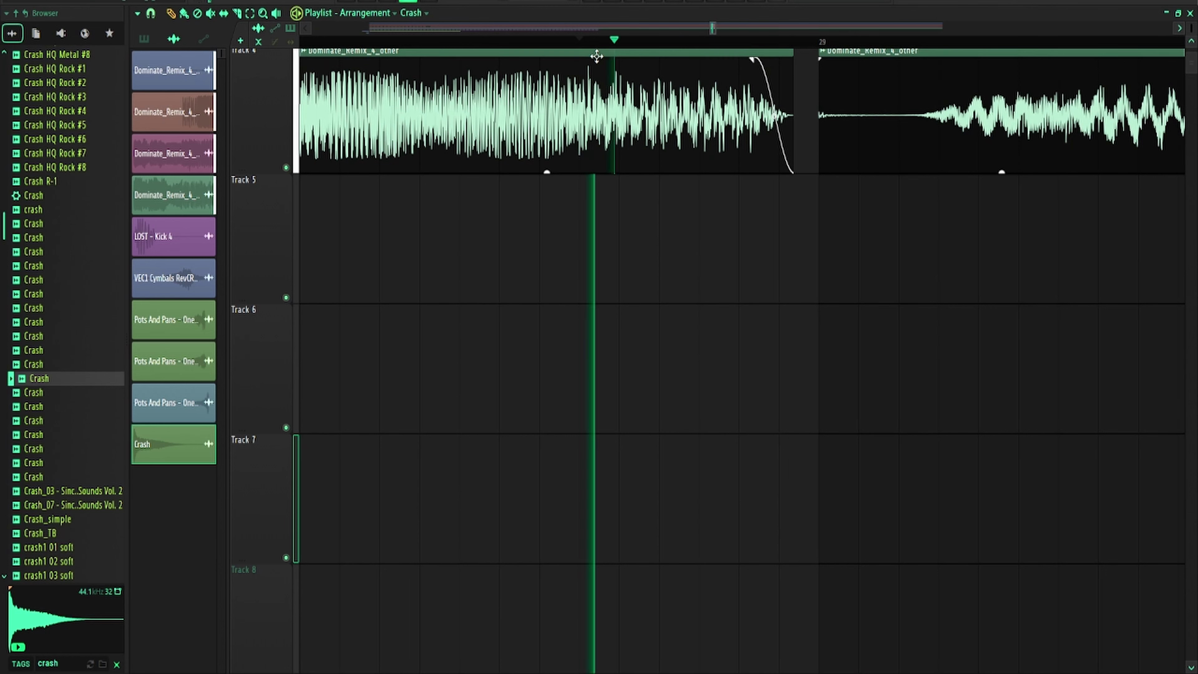
Remove the fade-out and restore the trimmed end of the Dominate_Remix_4_other clip up to bar 29
scroll(590, 49, "down", 3)
key("space")
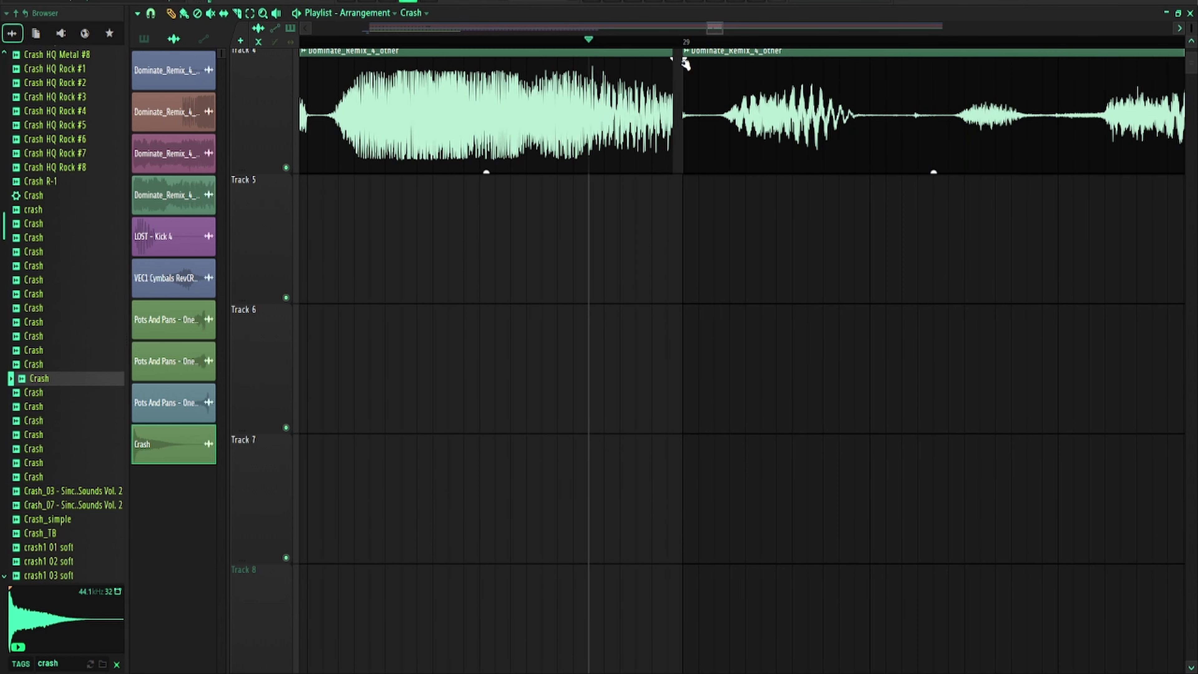
scroll(684, 62, "up", 3)
key("space")
key("space")
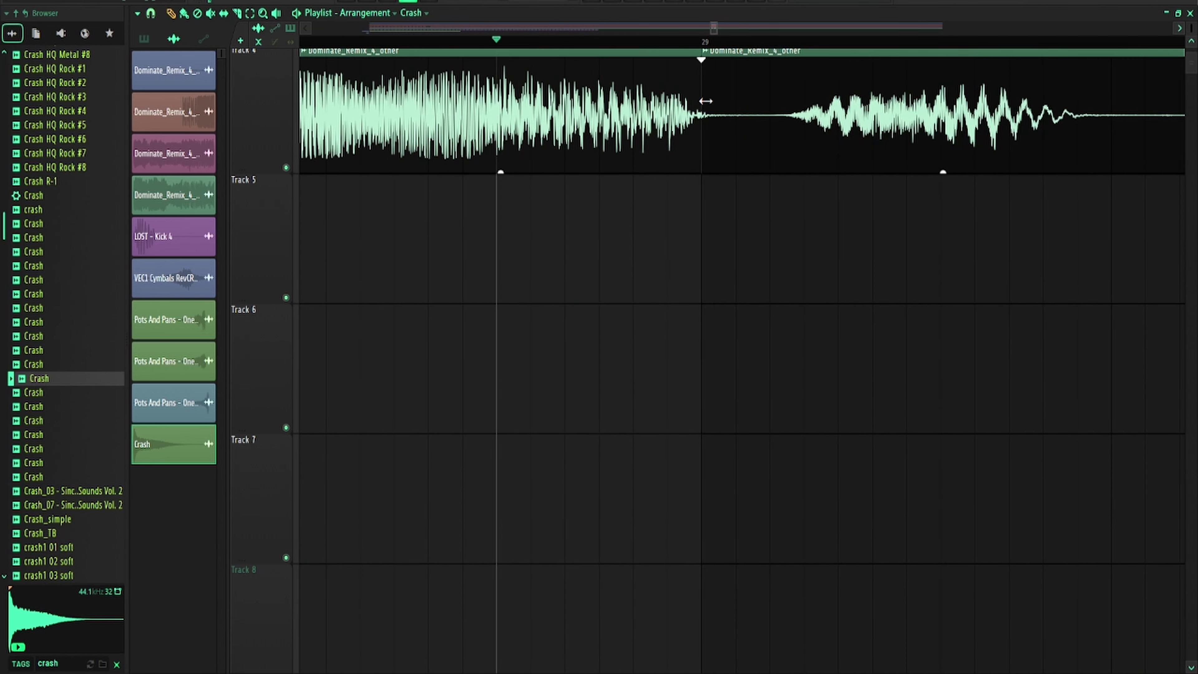
Place the cut in Dominate_Remix_4_other just after bar 29, using the kick onset in Dominate_Remix_4_drums as reference, and fade out the clip before it
left_click_drag(701, 129, 666, 130)
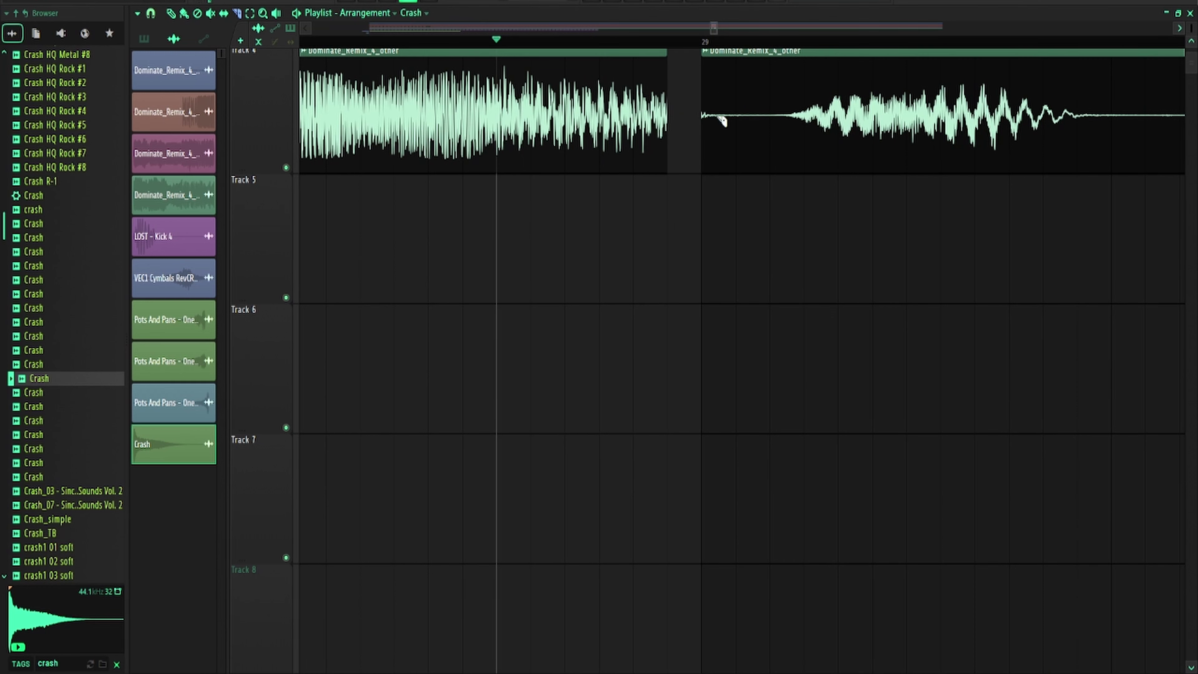
scroll(756, 148, "up", 3)
scroll(696, 373, "up", 1)
left_click_drag(706, 367, 715, 363)
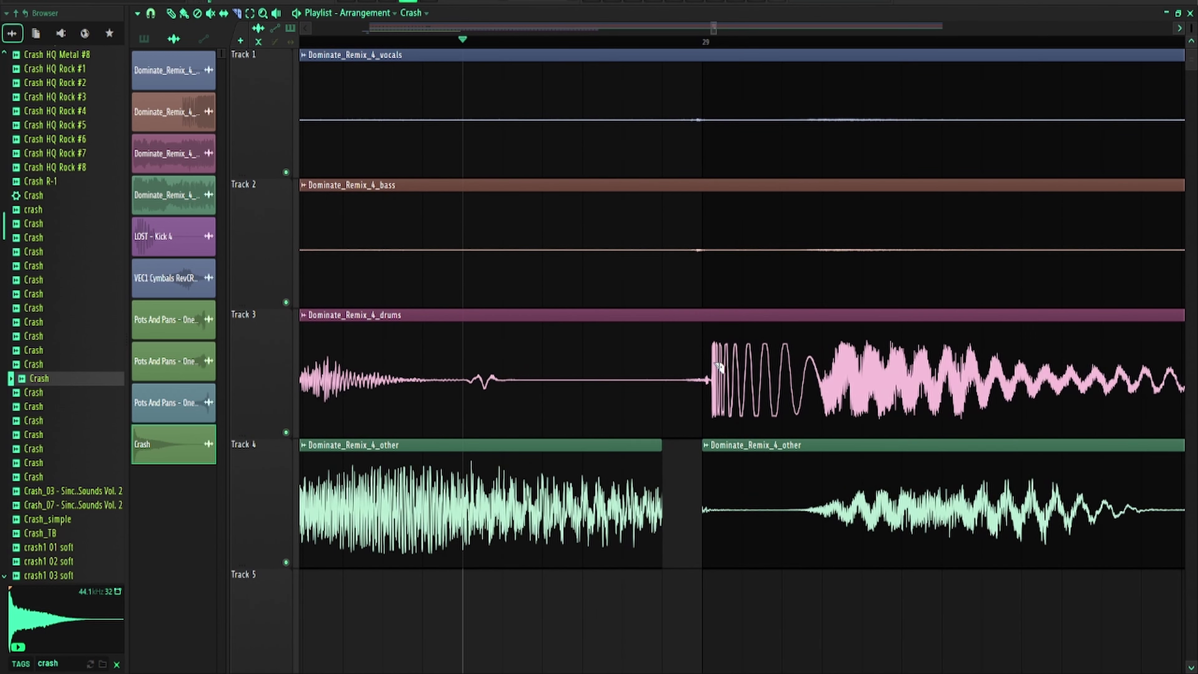
left_click_drag(715, 364, 719, 364)
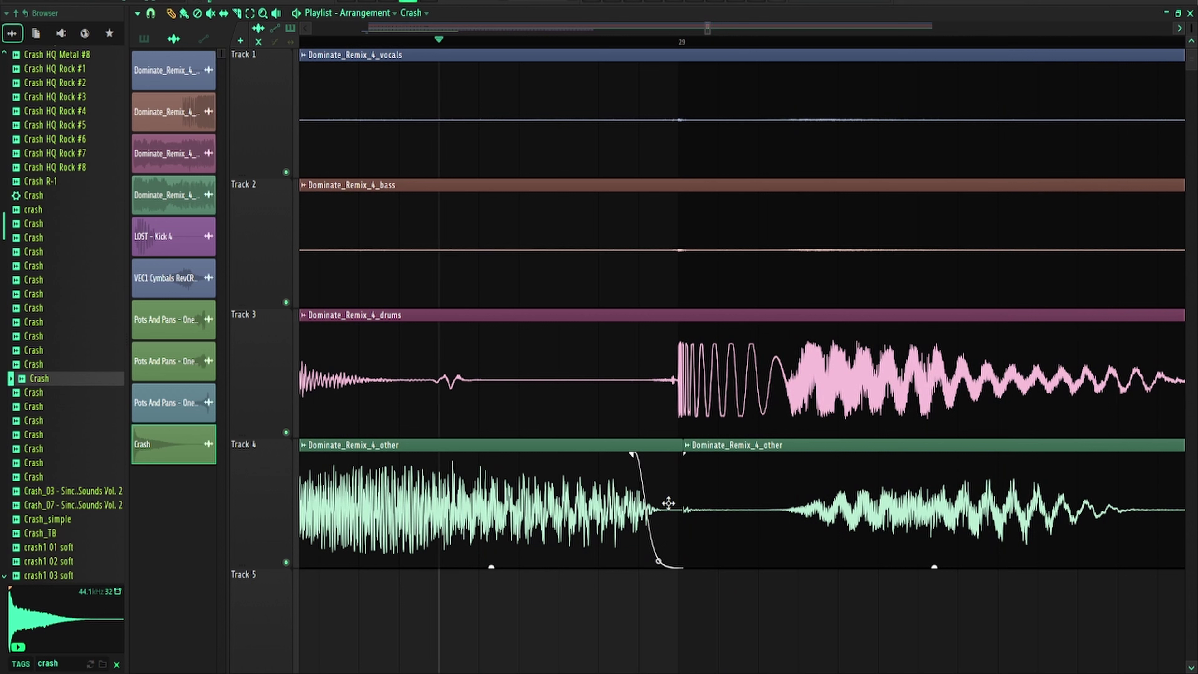
Compare playback into bar 29 without and with the Dominate_Remix_4_other fade-out, and make the fade curve steeper
key("ctrl+z")
key("space")
key("space")
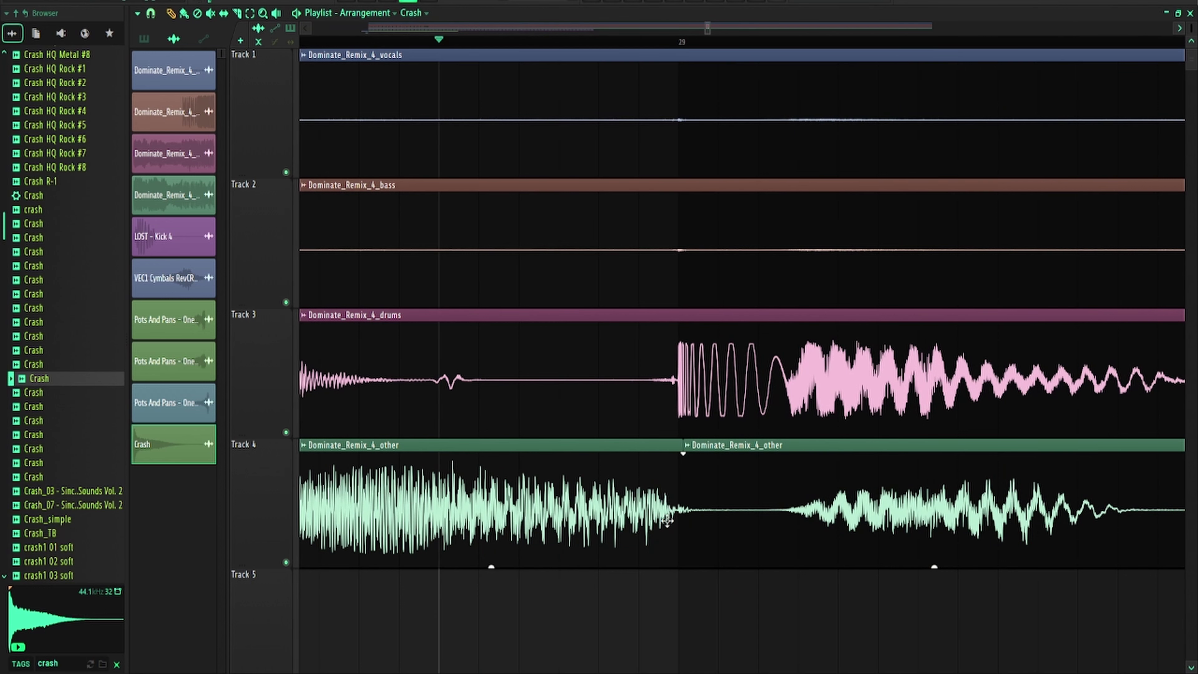
left_click_drag(671, 498, 666, 521)
key("space")
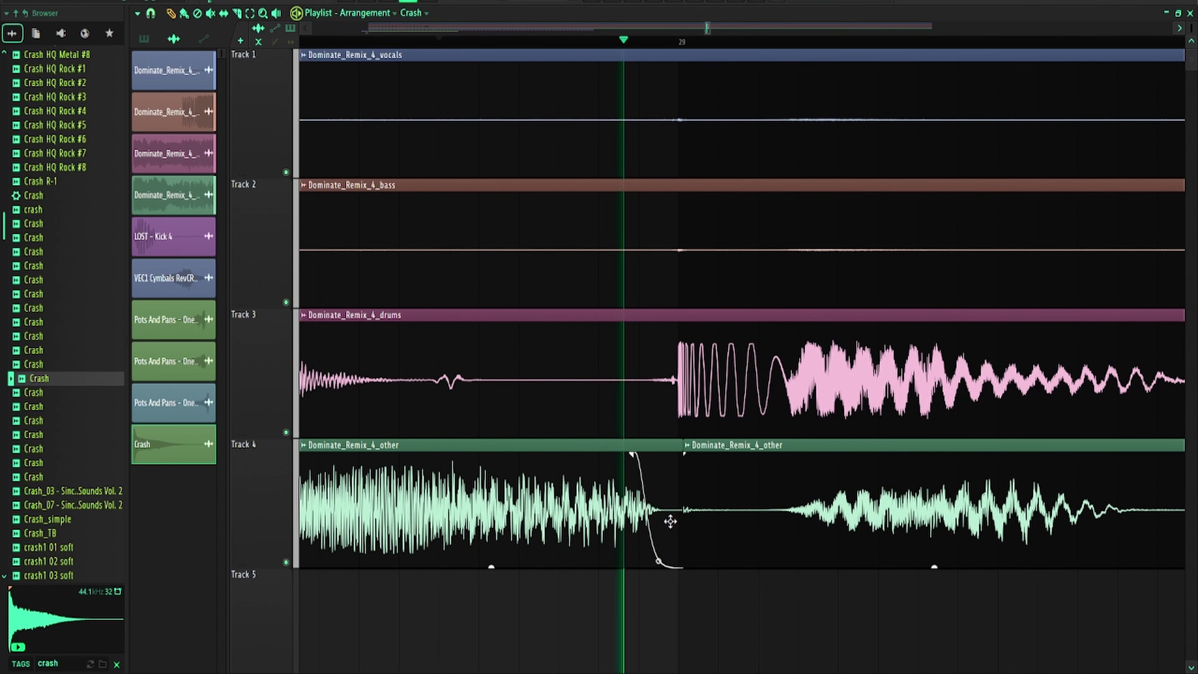
key("space")
key("space")
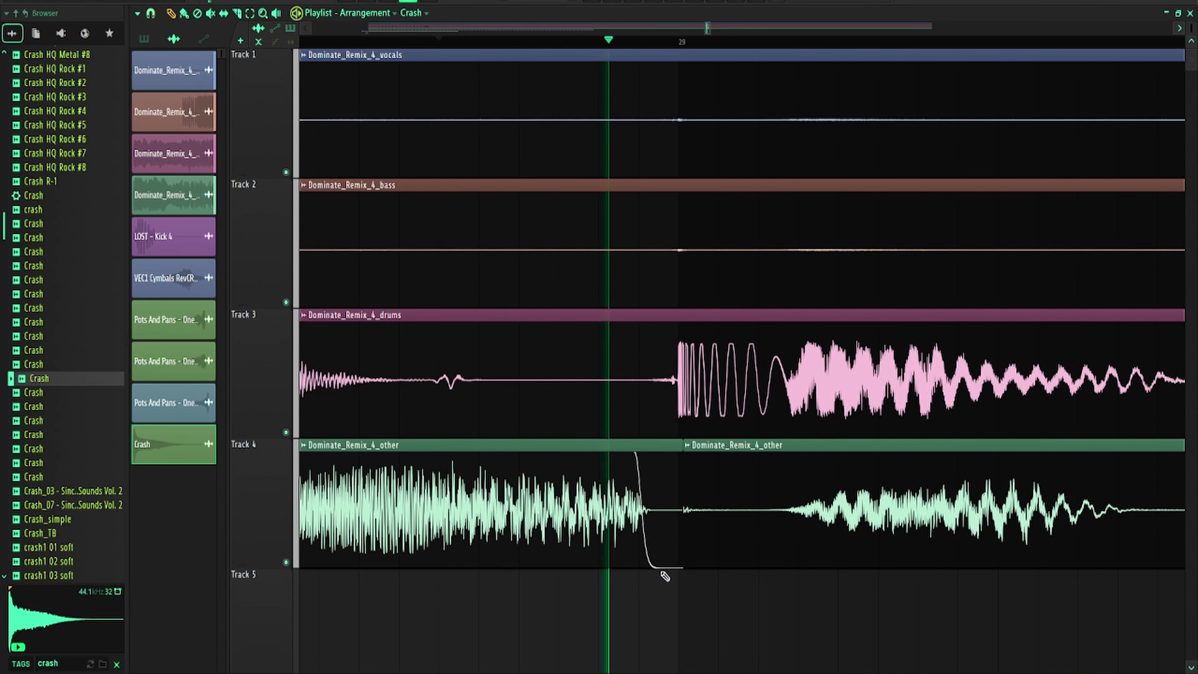
key("space")
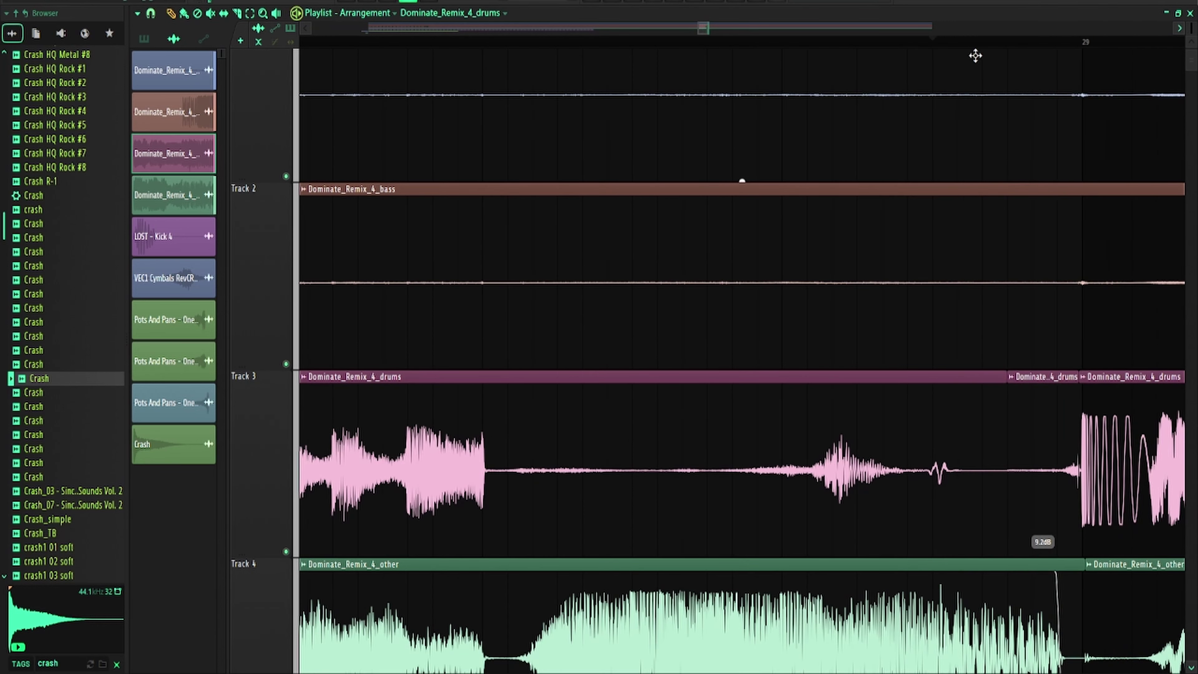
Replay the passage into bar 29 from earlier points to check the short boosted Dominate_Remix_4_drums slice before the kick
key("space")
key("space")
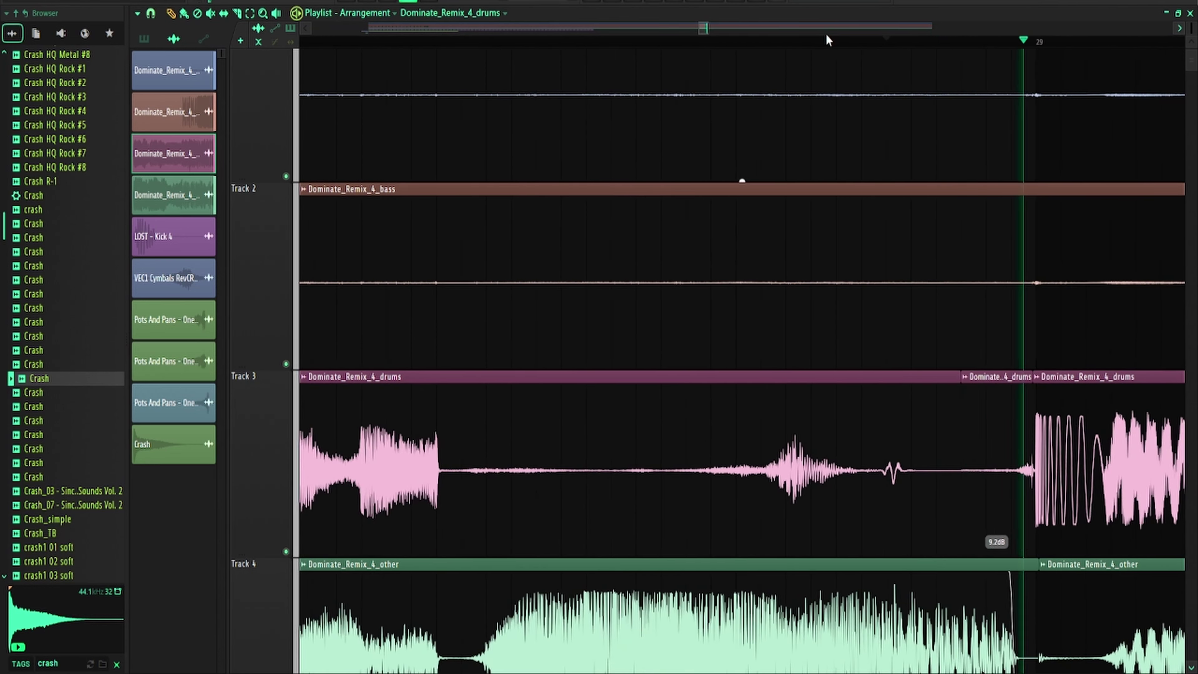
key("space")
left_click_drag(750, 40, 682, 41)
key("space")
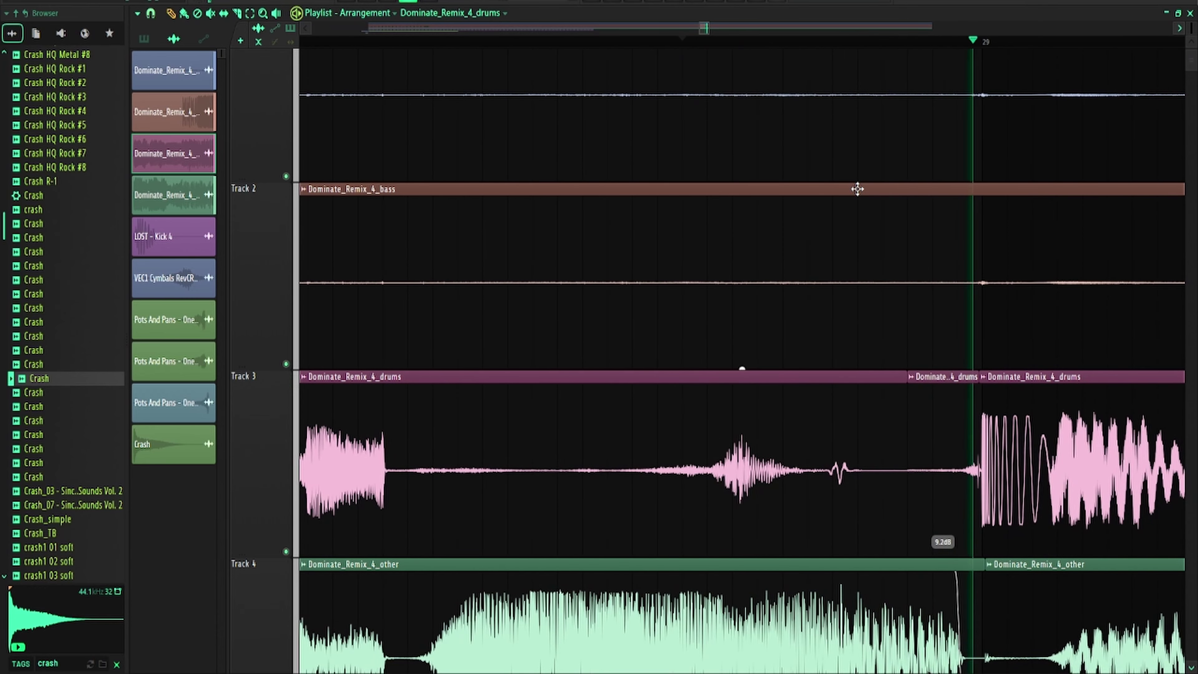
Add a fade-in to the short Dominate_Remix_4_drums slice just before bar 29 on Track 3 and play it
key("space")
left_click_drag(908, 385, 939, 373)
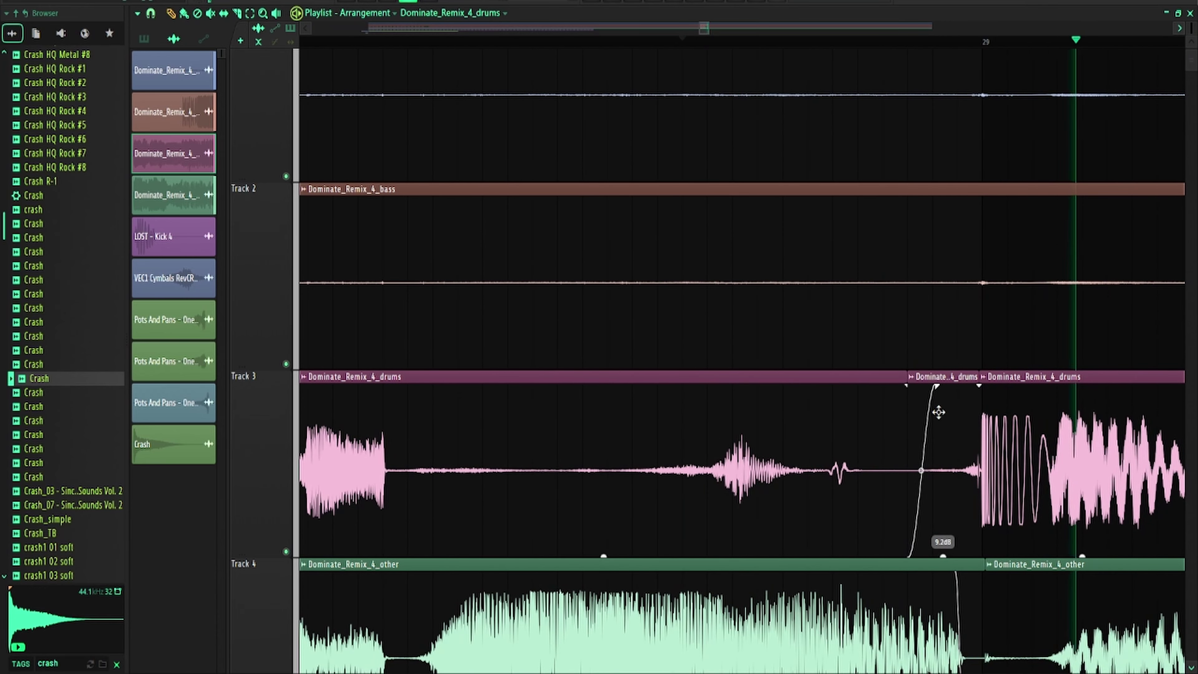
key("space")
Set the level of the short Dominate_Remix_4_drums slice before bar 29 to 8.9 dB while replaying the passage
left_click_drag(945, 557, 943, 507)
key("space")
key("space")
key("space")
key("space")
key("space")
key("space")
key("space")
left_click_drag(942, 555, 942, 562)
key("space")
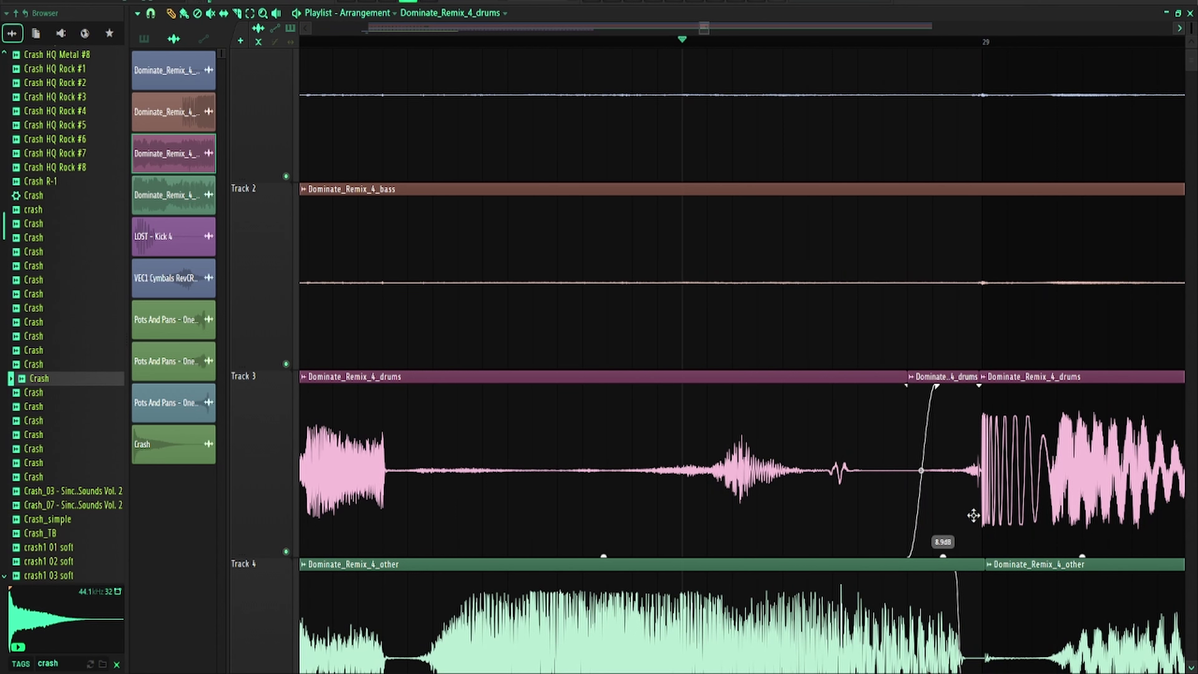
Examine the cuts and fades around bar 29 on the drums and other stems, both close up and in the wider arrangement
scroll(908, 508, "down", 3)
scroll(913, 447, "down", 3)
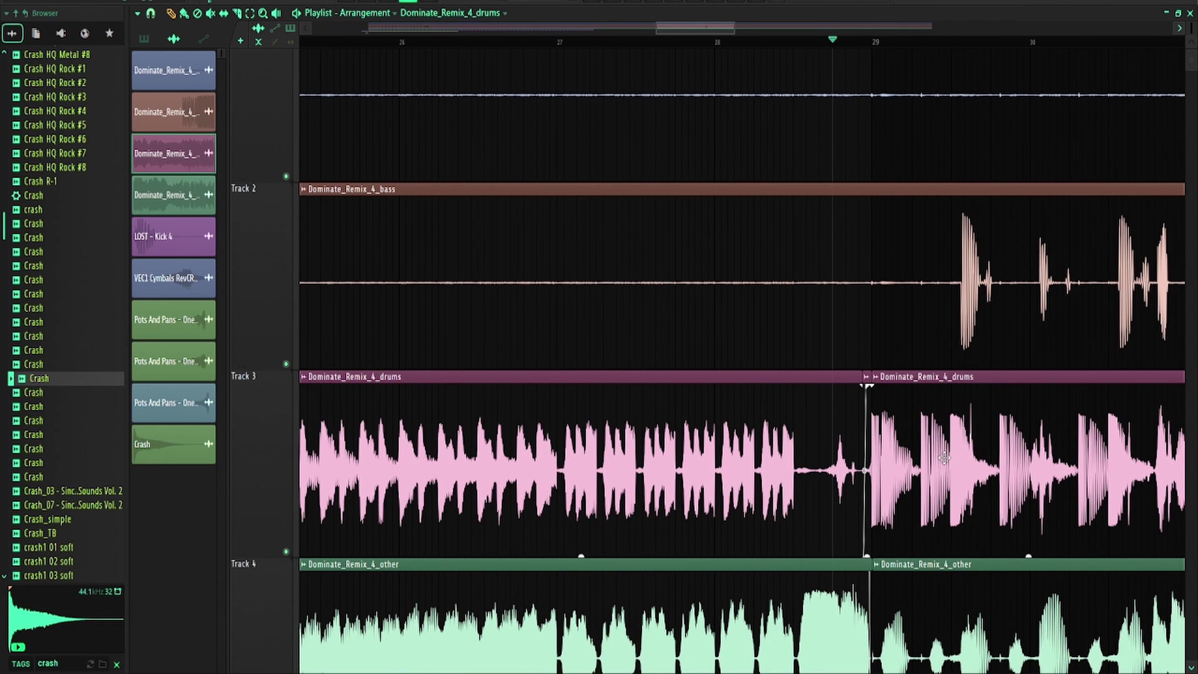
scroll(922, 474, "up", 8)
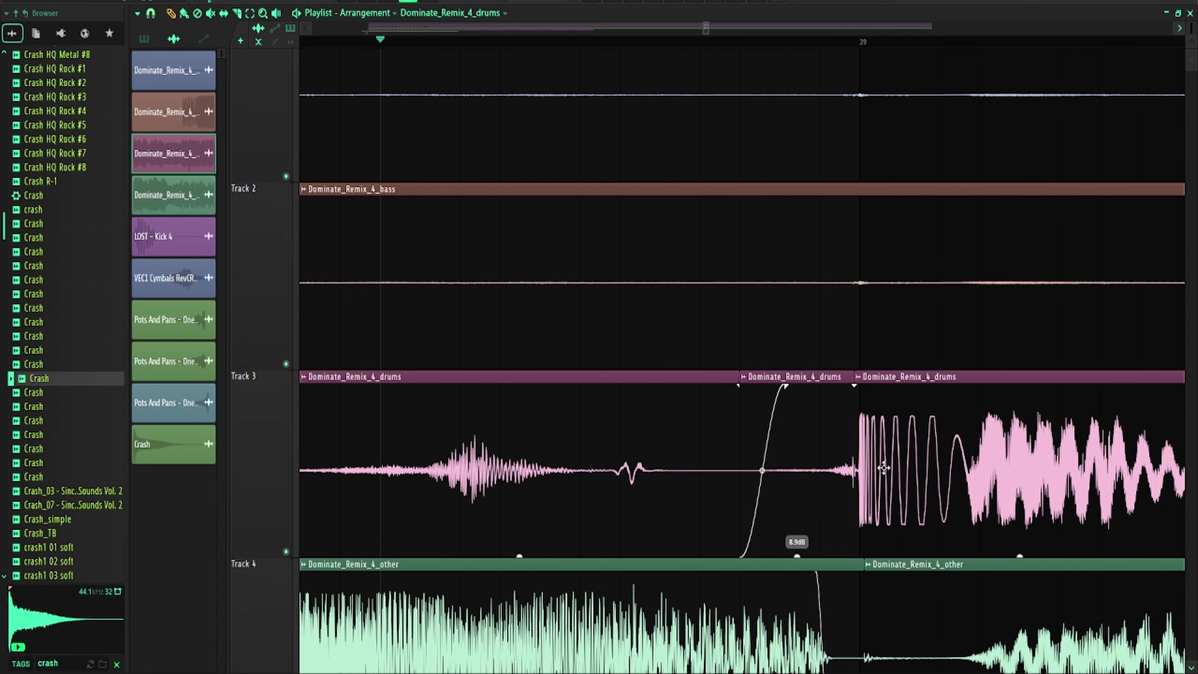
scroll(858, 472, "down", 8)
scroll(844, 434, "up", 6)
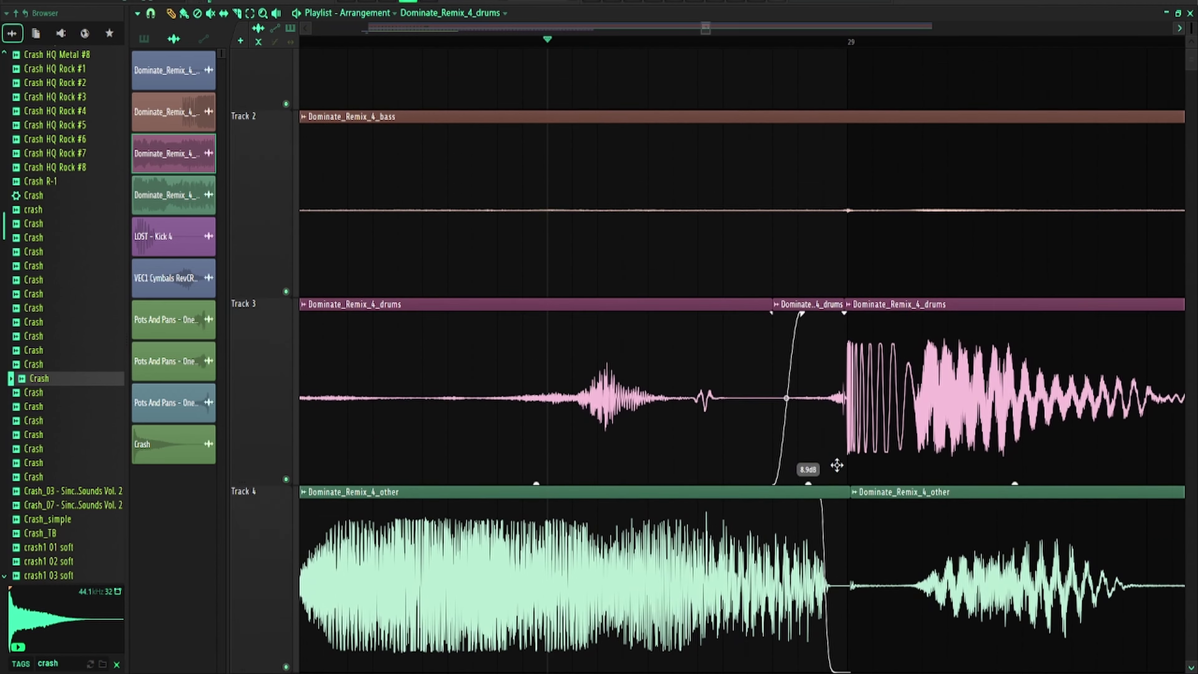
scroll(837, 460, "down", 5)
scroll(846, 453, "up", 2)
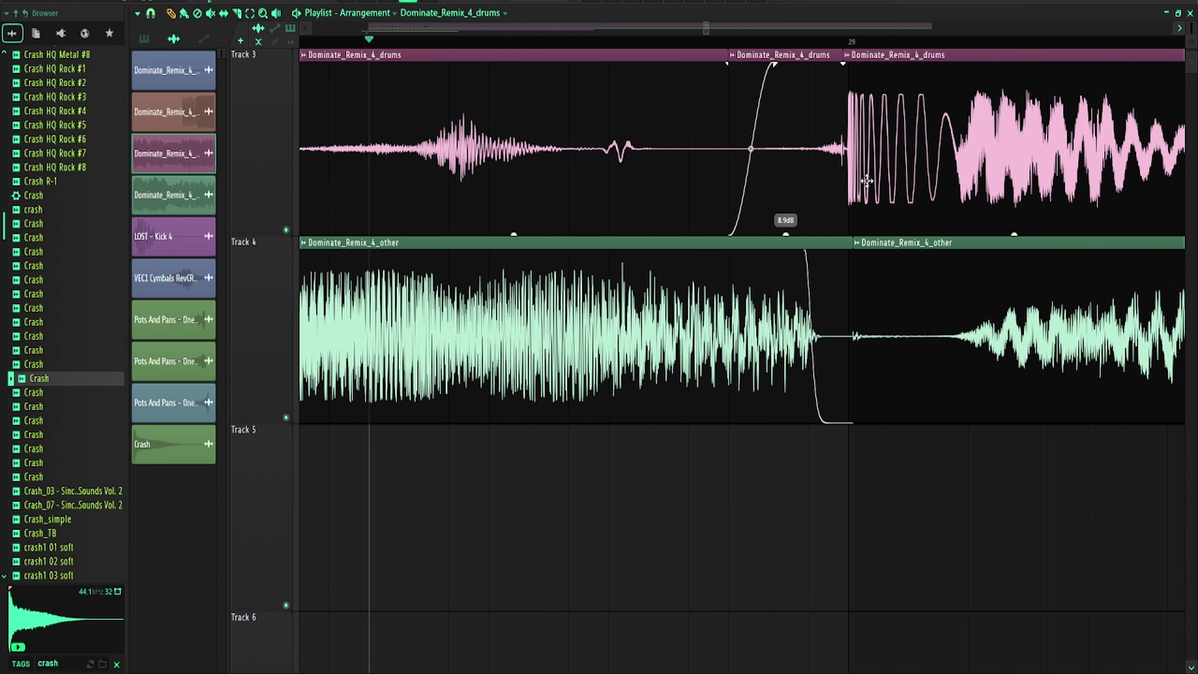
scroll(797, 260, "up", 2)
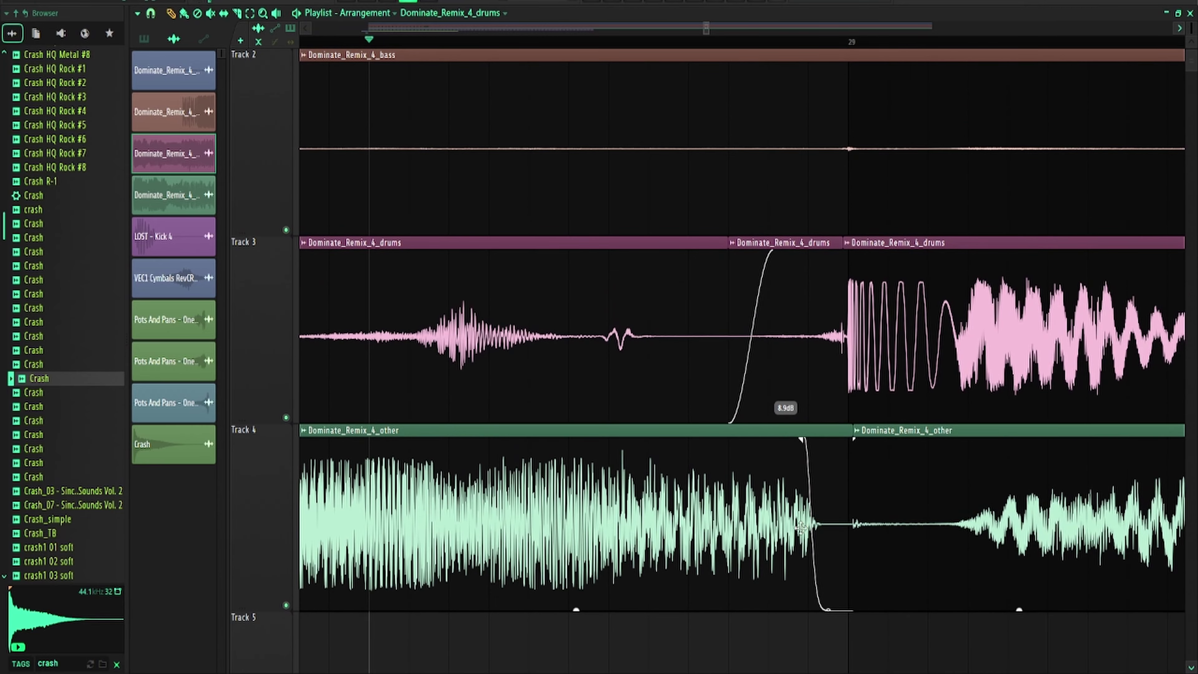
scroll(823, 524, "down", 6)
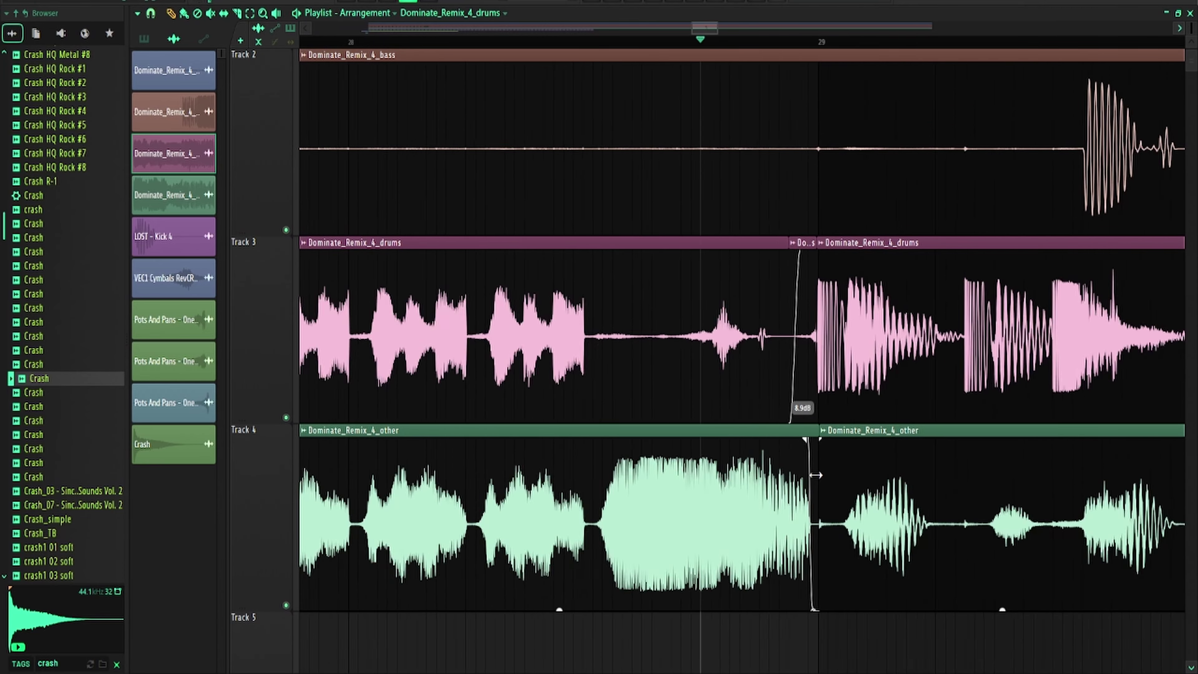
Examine the arrangement around bar 5, including the kicks and the transition samples on Tracks 6 and 7
scroll(585, 479, "up", 2, "ctrl")
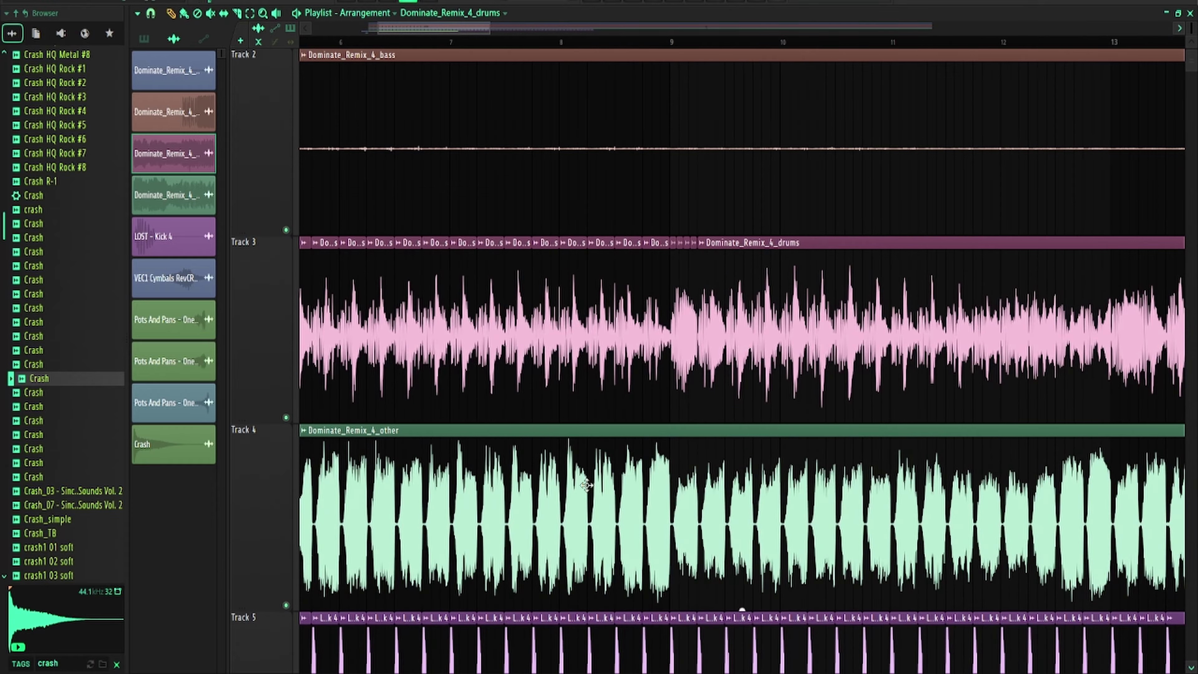
scroll(577, 452, "down", 5)
scroll(556, 450, "up", 5)
scroll(555, 458, "down", 2, "ctrl")
scroll(433, 508, "up", 3, "ctrl")
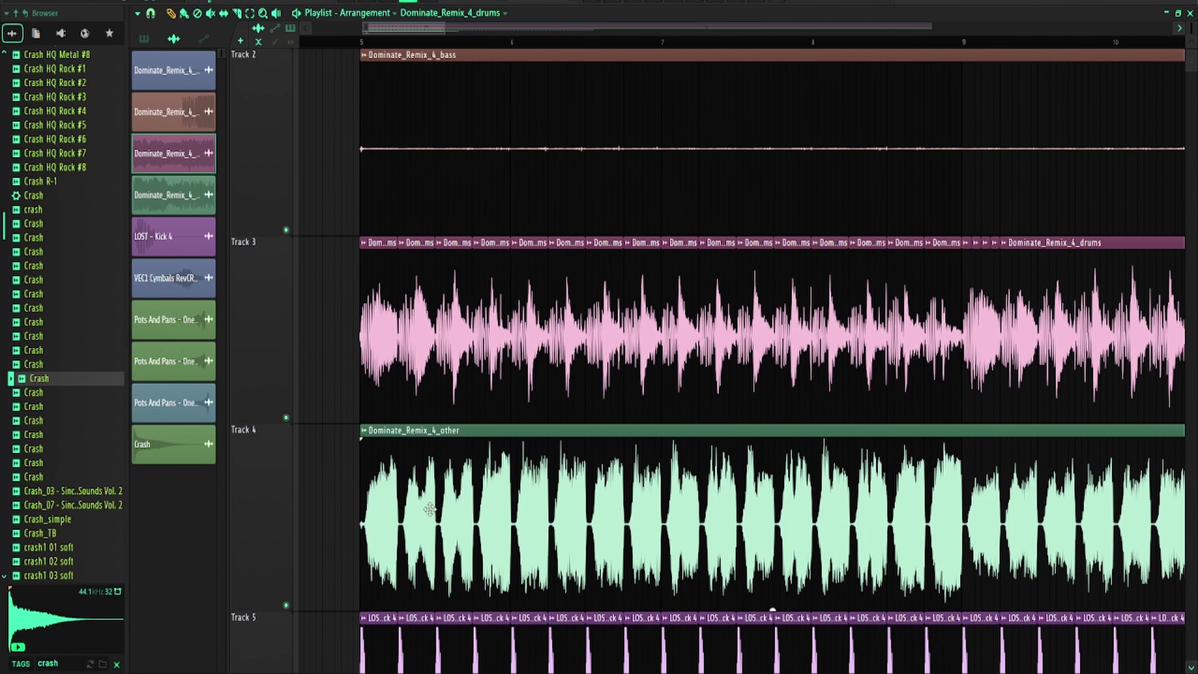
scroll(379, 533, "down", 6)
scroll(361, 369, "up", 4, "ctrl")
scroll(409, 383, "up", 5)
scroll(449, 396, "down", 3)
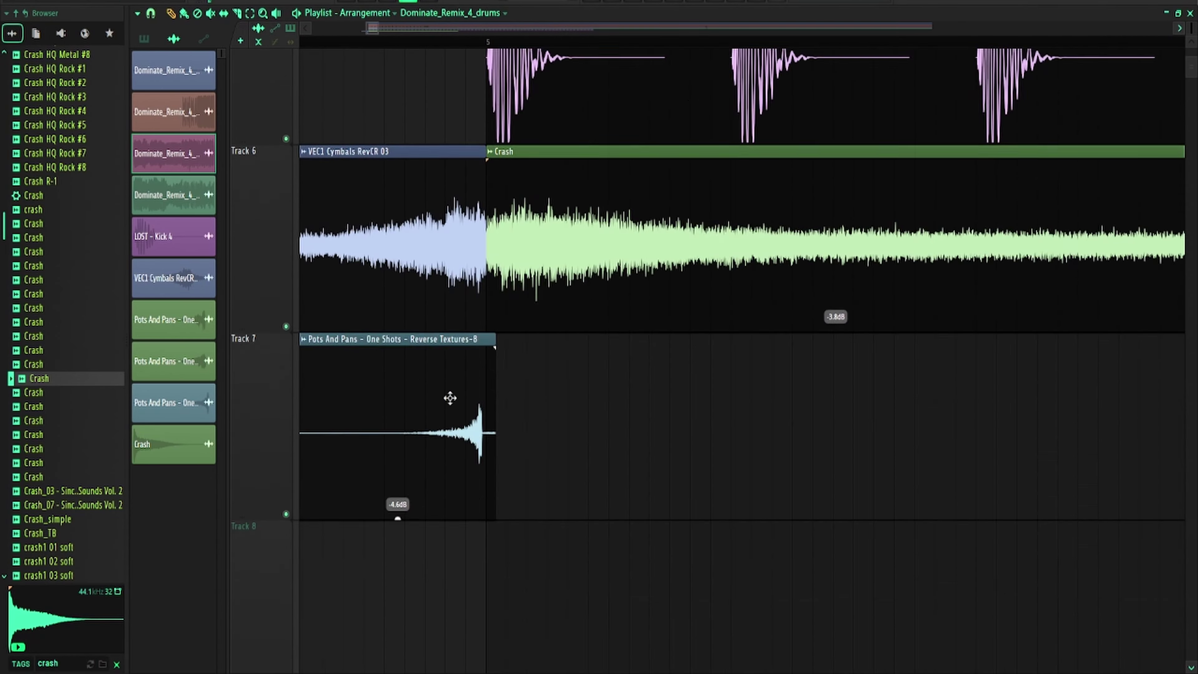
scroll(447, 259, "up", 3)
scroll(473, 409, "down", 3)
scroll(443, 336, "up", 3)
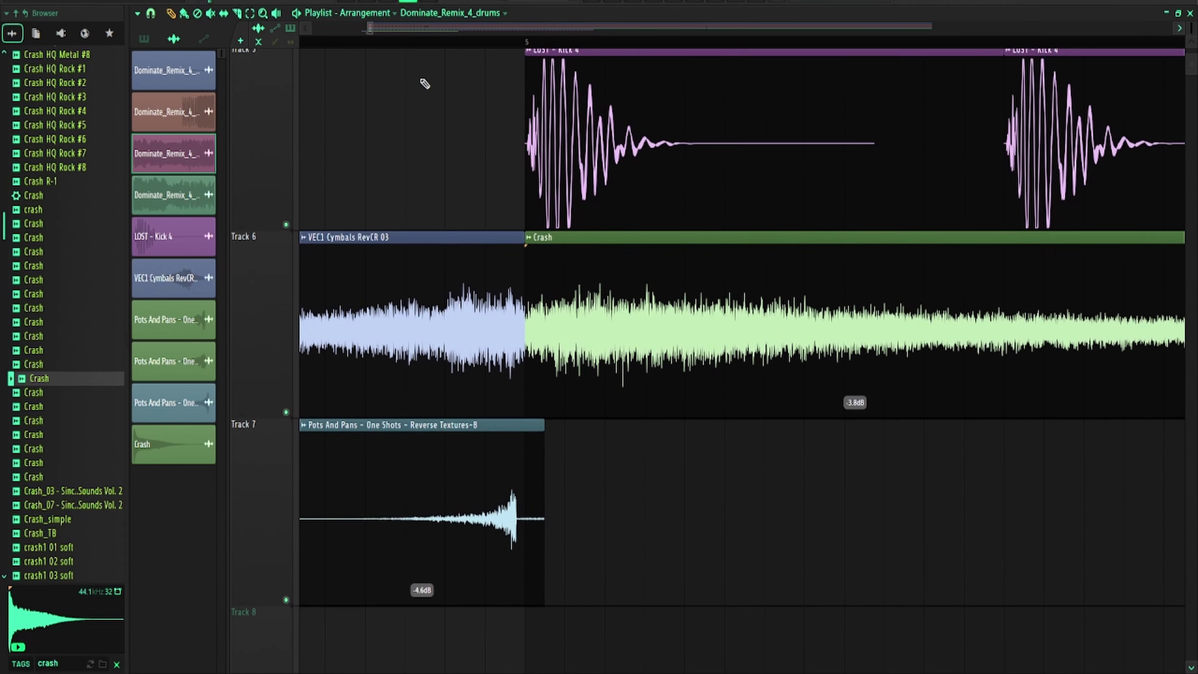
Cut the end off the VEC1 Cymbals RevCR 03 clip before bar 5, add a short fade-out, and play it
scroll(449, 27, "down", 2)
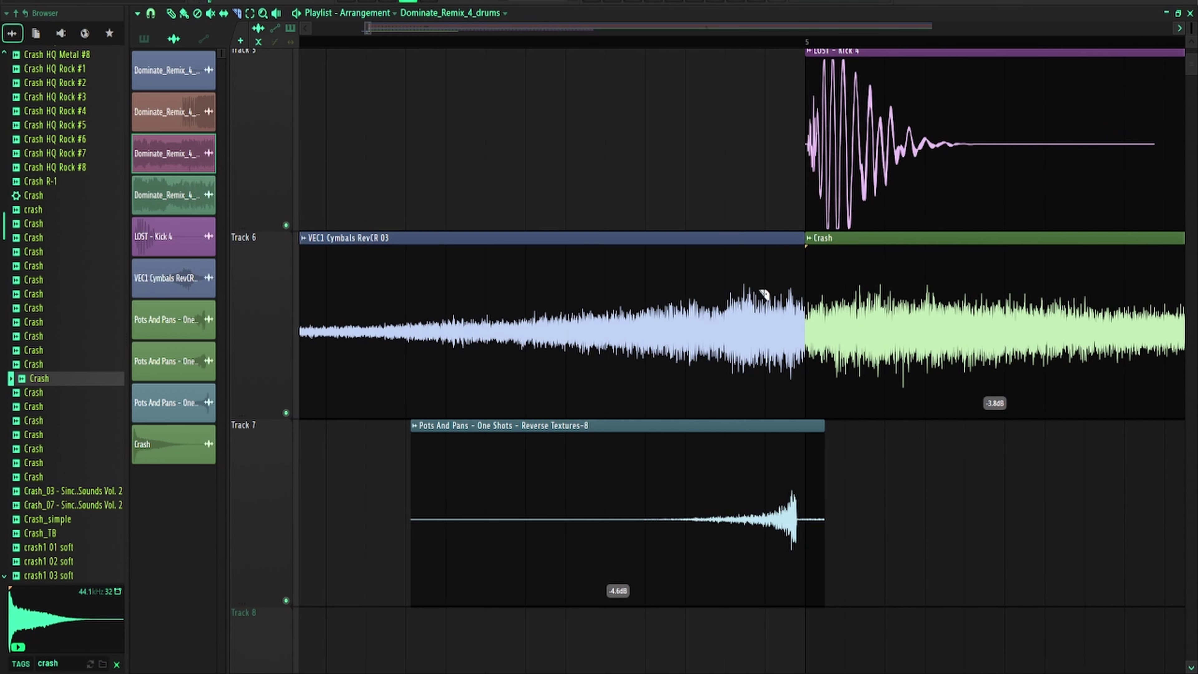
left_click(701, 314)
right_click(701, 289)
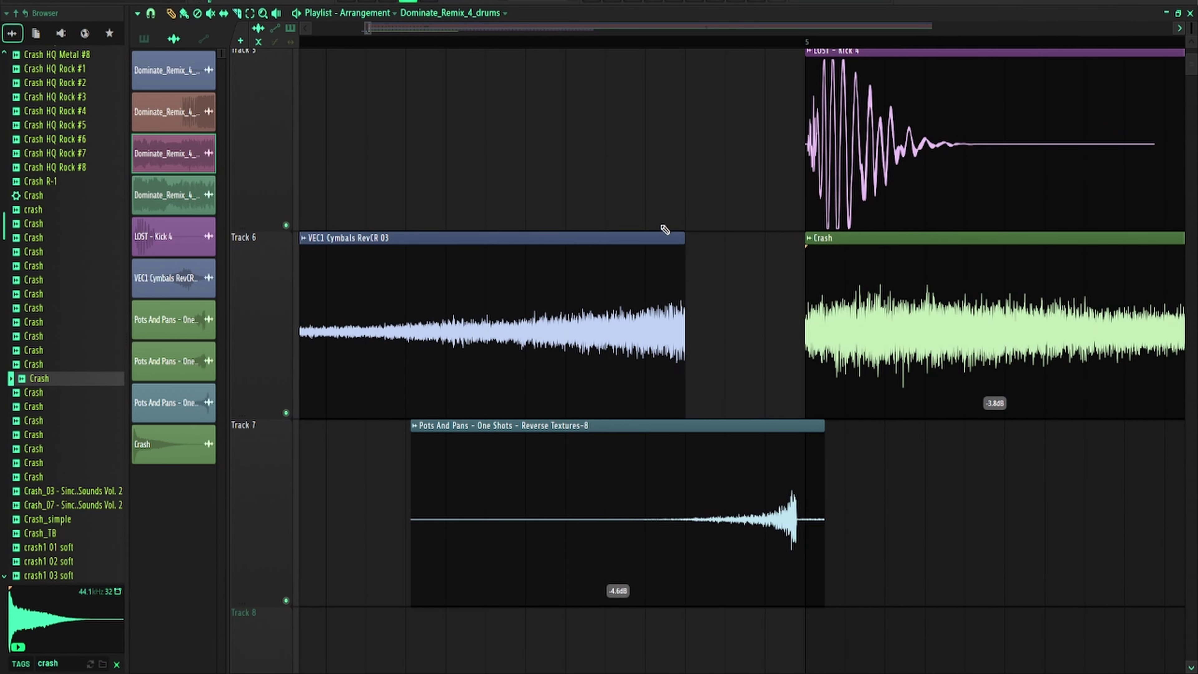
left_click_drag(684, 247, 665, 248)
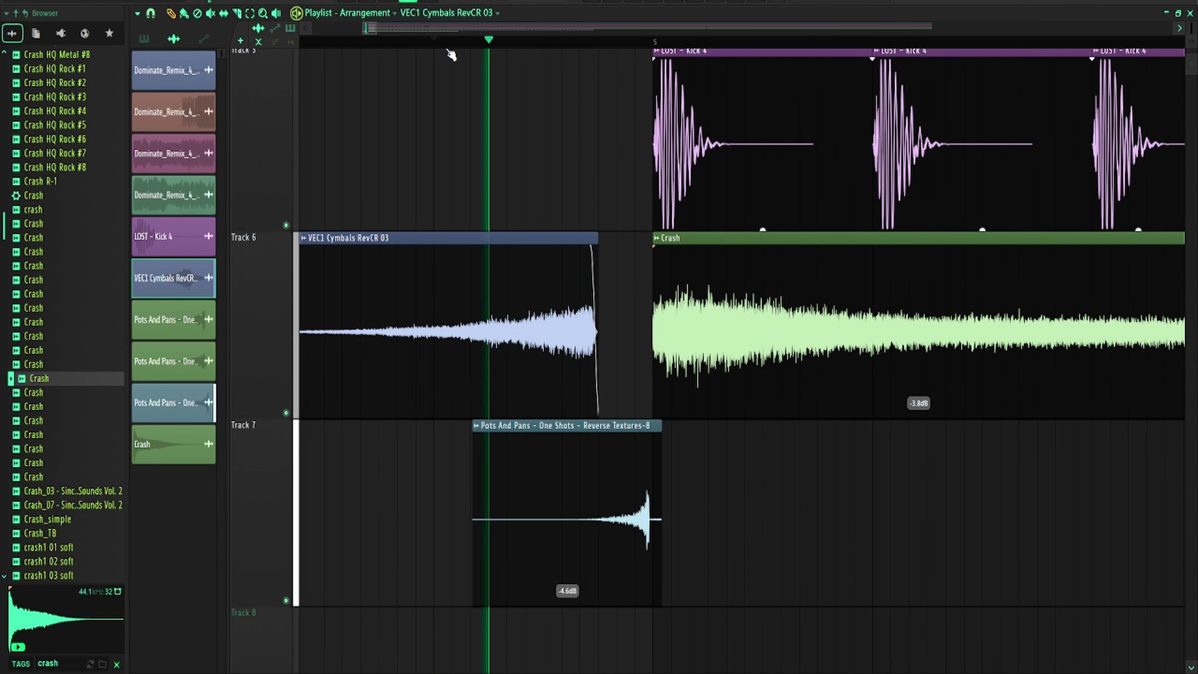
key("space")
scroll(644, 521, "up", 4)
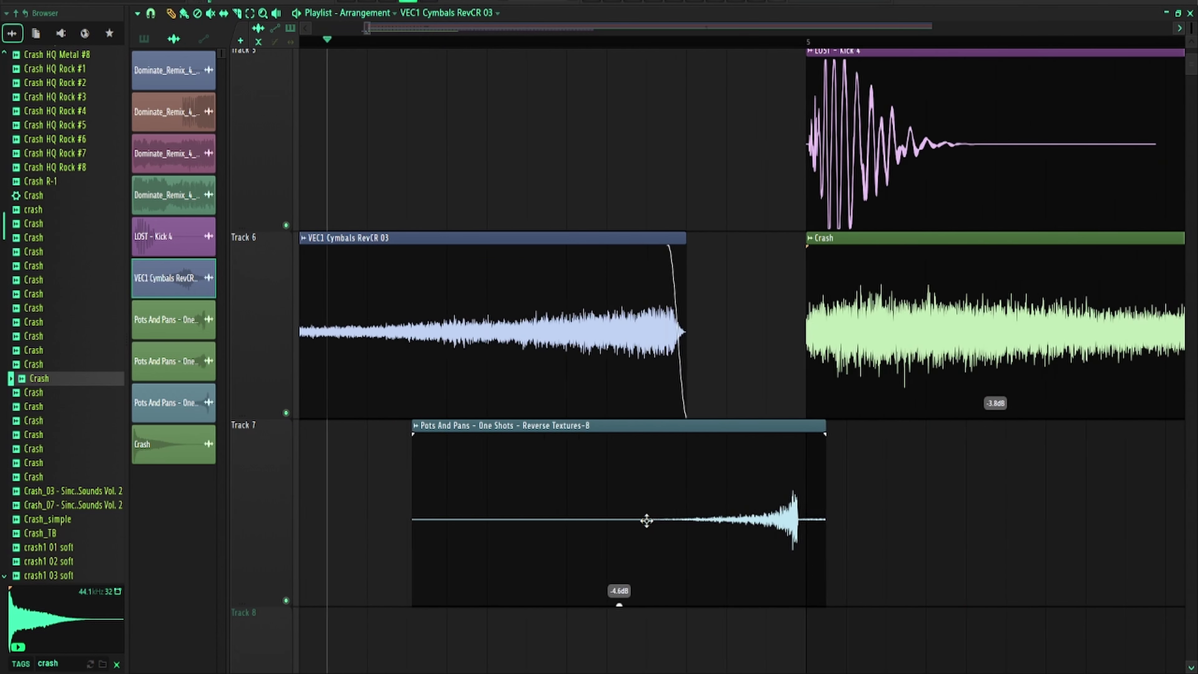
Trim the silent tail off the Pots And Pans - One Shots - Reverse Textures-8 clip on Track 7 and play the result
scroll(989, 537, "right", 2)
right_click(1035, 552)
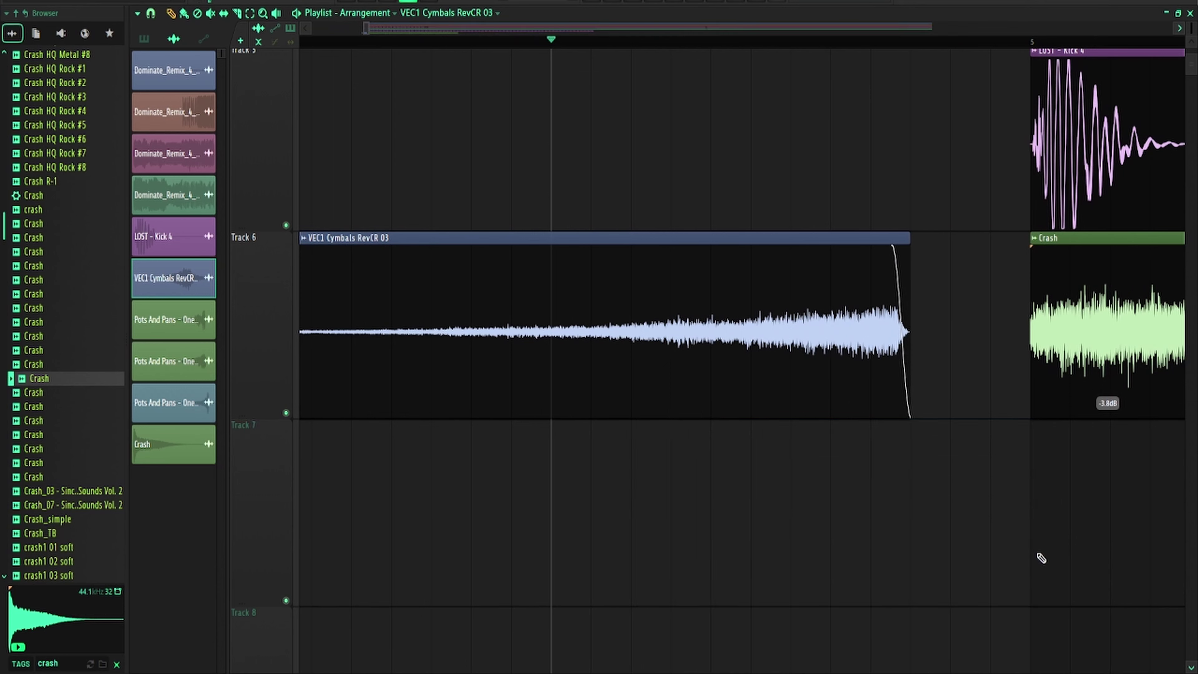
key("ctrl+z")
key("ctrl+z")
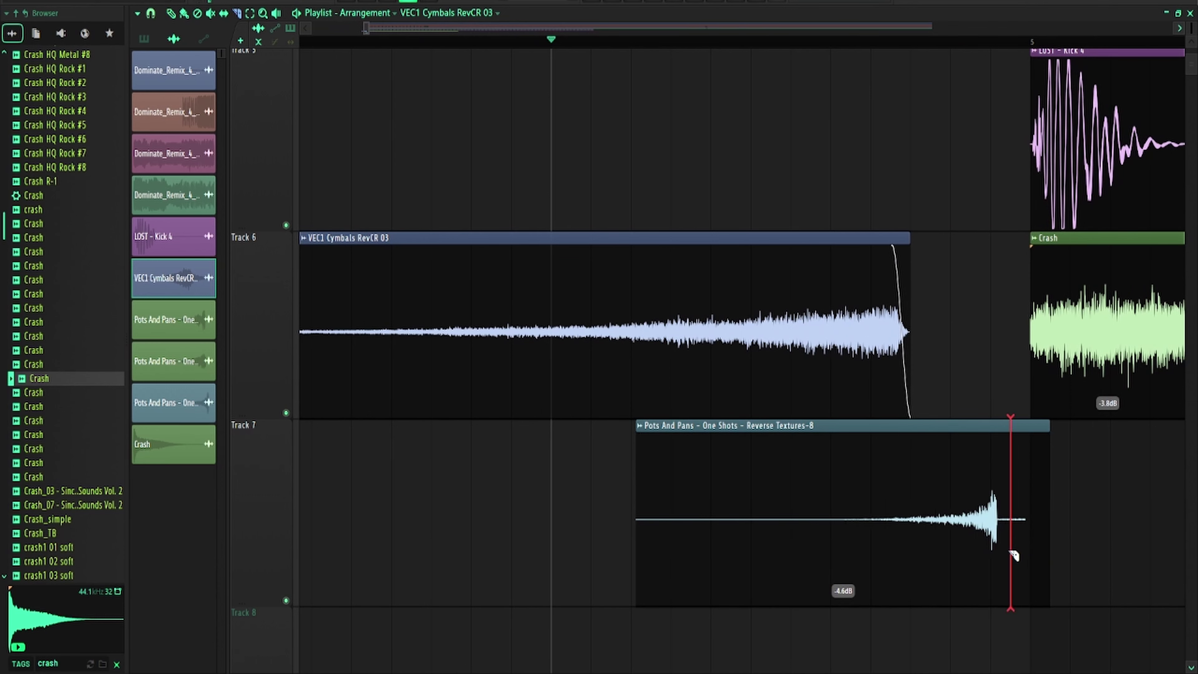
left_click_drag(1010, 551, 1000, 553)
key("space")
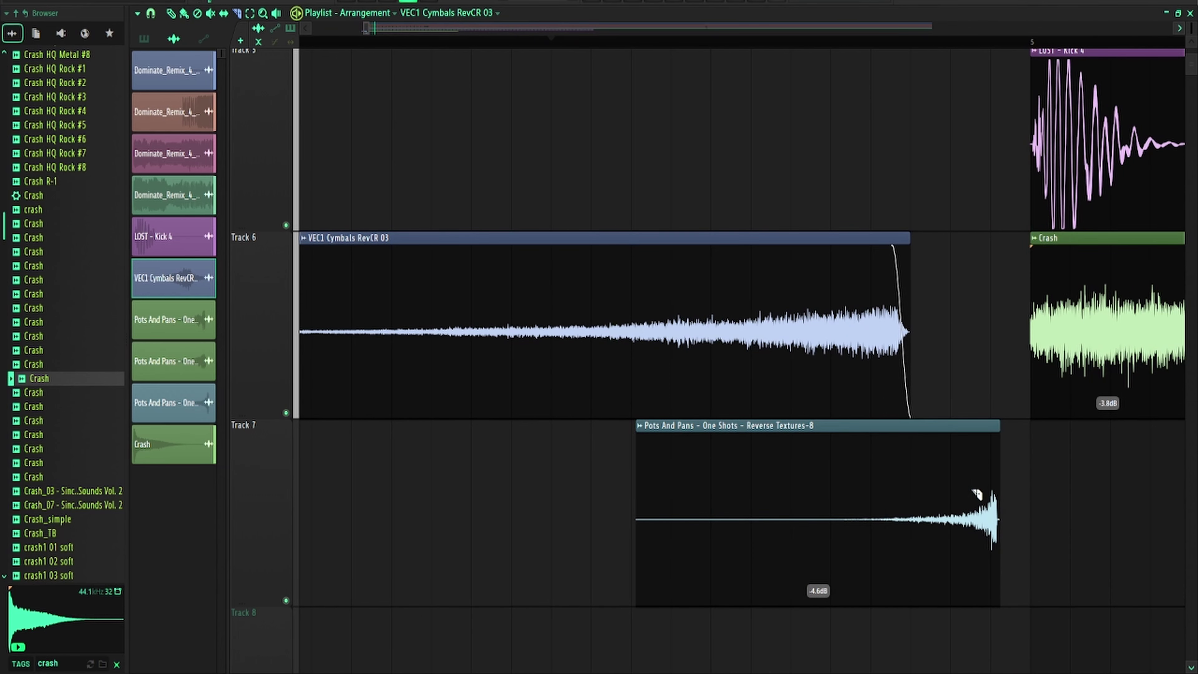
key("space")
scroll(974, 521, "down", 1)
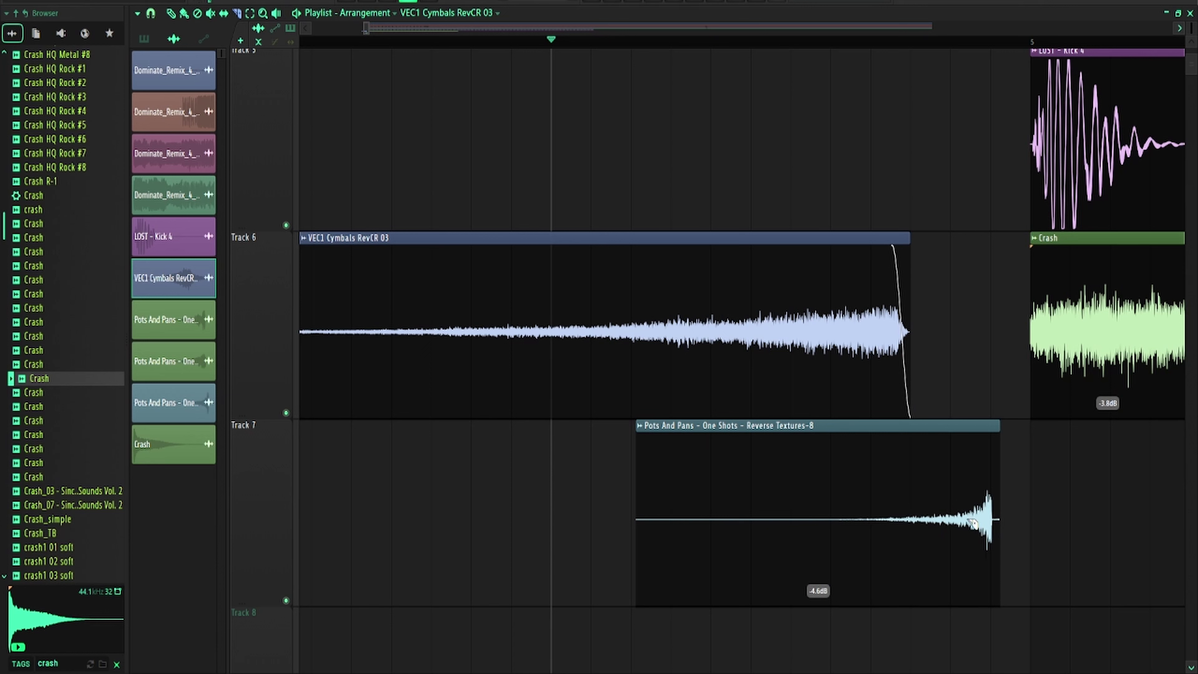
left_click_drag(995, 518, 995, 519)
key("space")
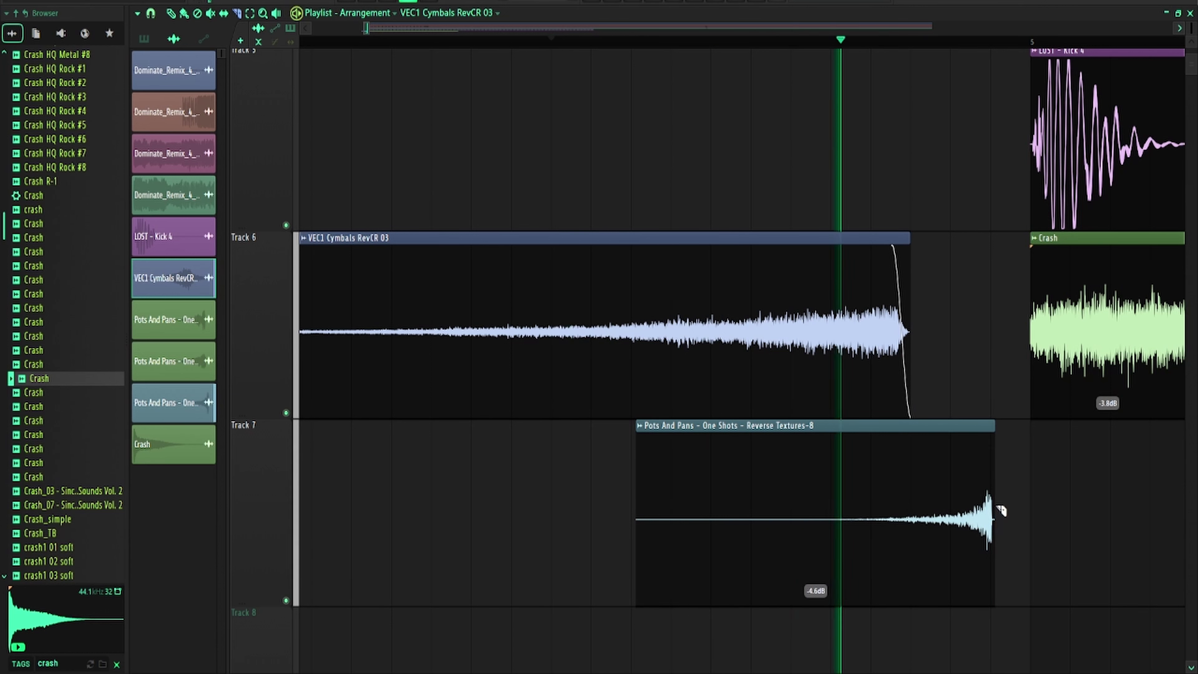
key("space")
Move the VEC1 Cymbals RevCR 03 and Reverse Textures-8 clips to end at bar 5, slightly lengthening the cymbal's fade-out
left_click_drag(895, 487, 943, 397)
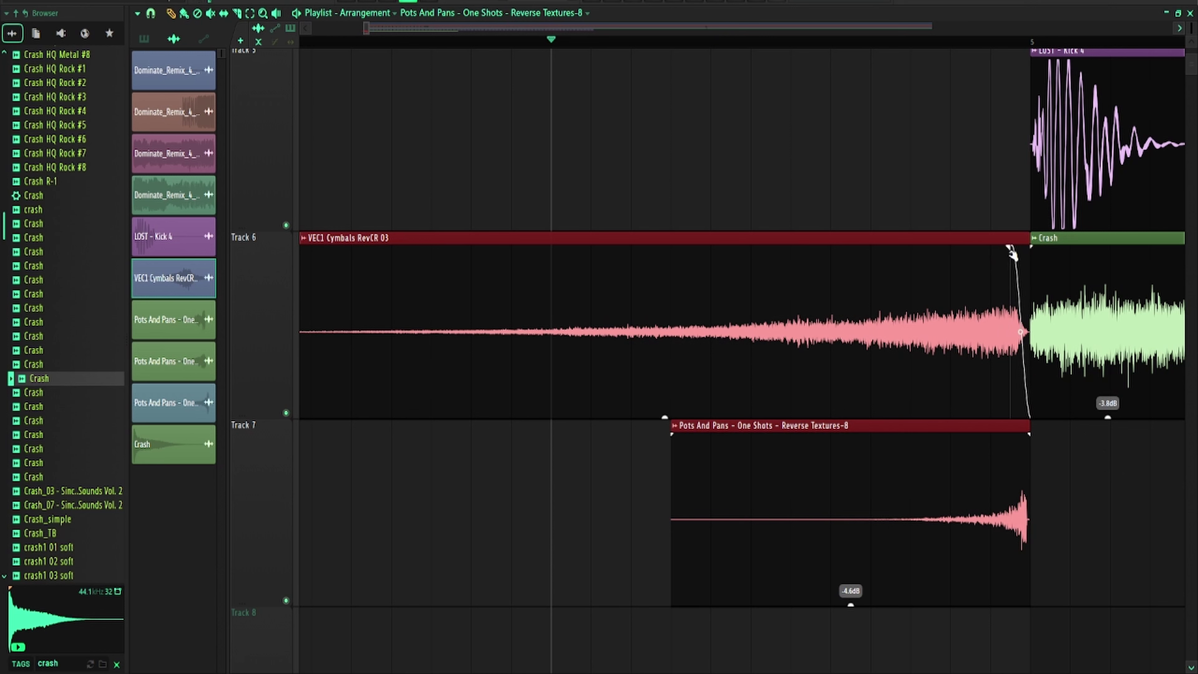
left_click_drag(1012, 254, 998, 251)
key("space")
key("space")
key("space")
key("ctrl+d")
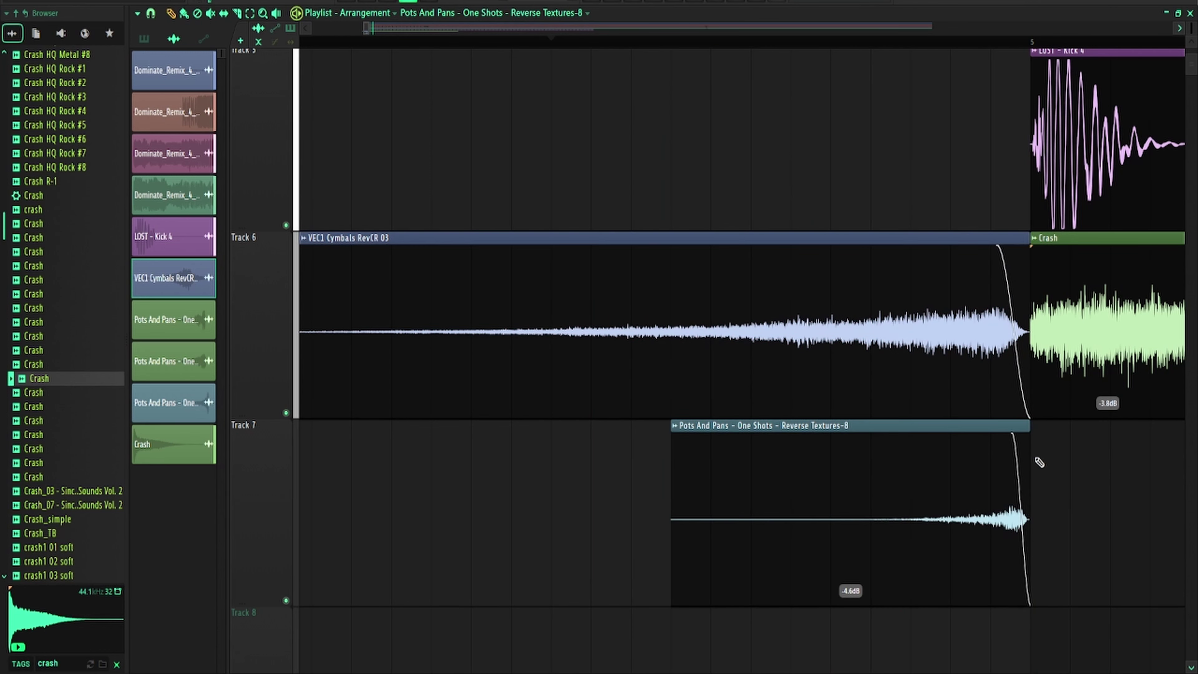
Remove the fade-out from the Reverse Textures-8 clip on Track 7 and replay the transition into bar 5
key("space")
left_click_drag(1012, 434, 1031, 434)
key("space")
key("space")
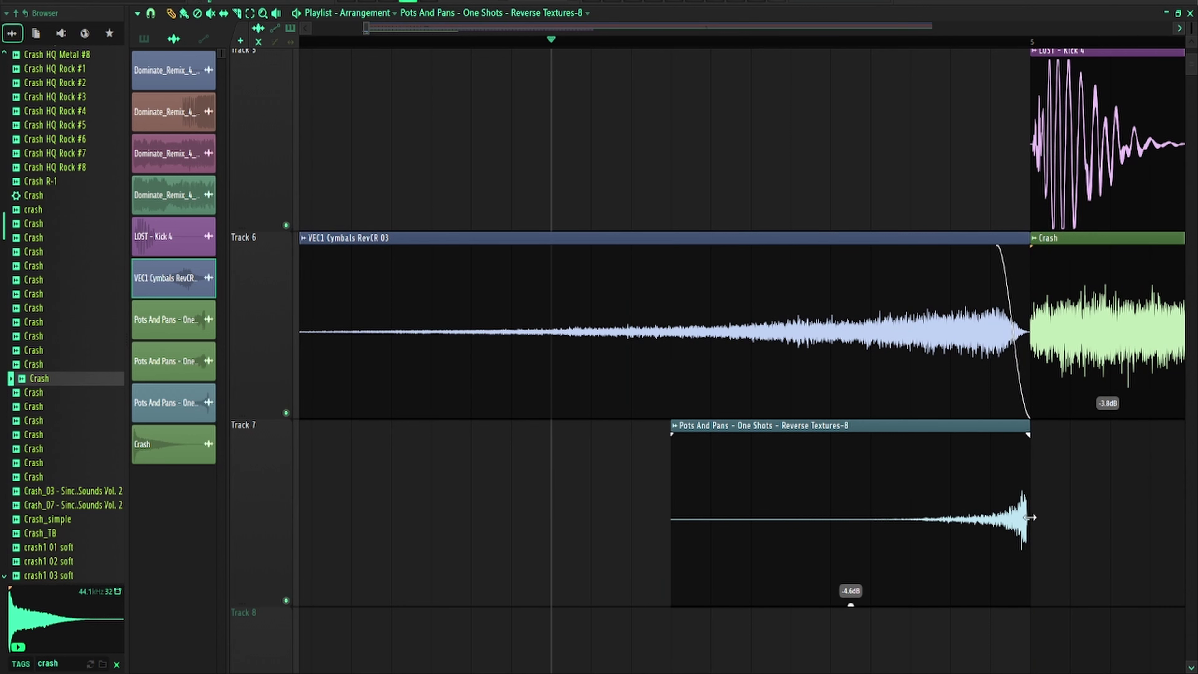
key("space")
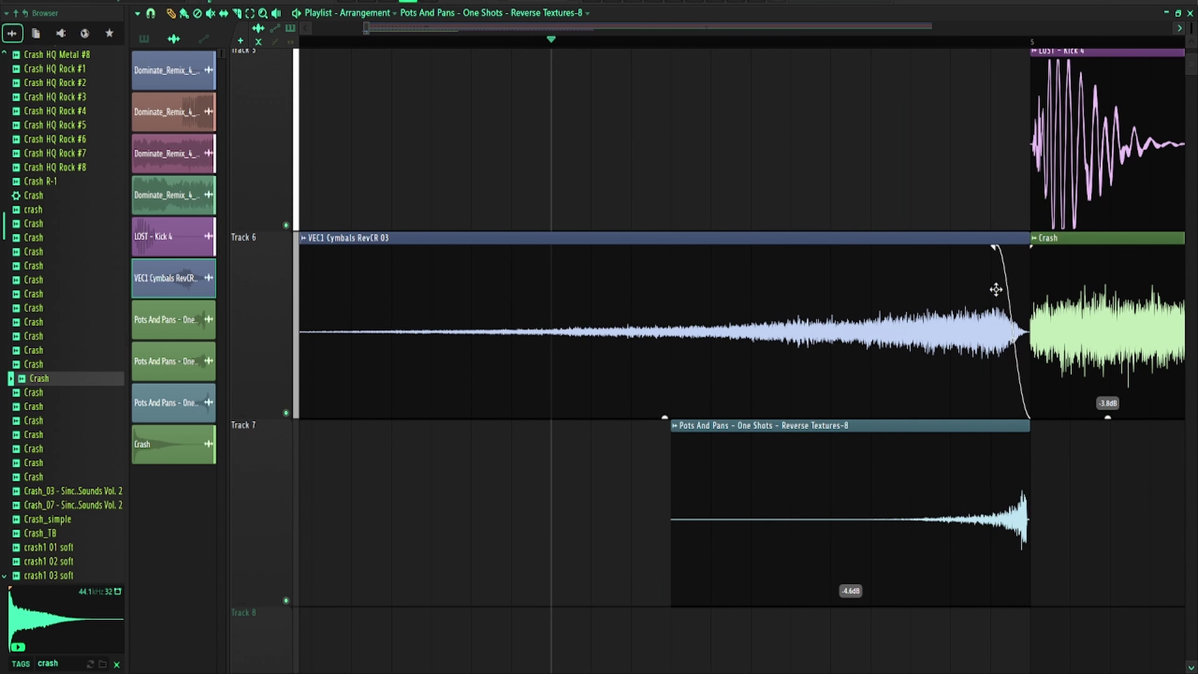
Lengthen the fade-out on the VEC1 Cymbals RevCR 03 clip before bar 5 while replaying the transition
key("space")
left_click_drag(996, 247, 943, 246)
key("space")
mouse_move(987, 331)
left_mouse_down()
mouse_move(987, 276)
mouse_move(988, 332)
left_mouse_up()
key("space")
key("space")
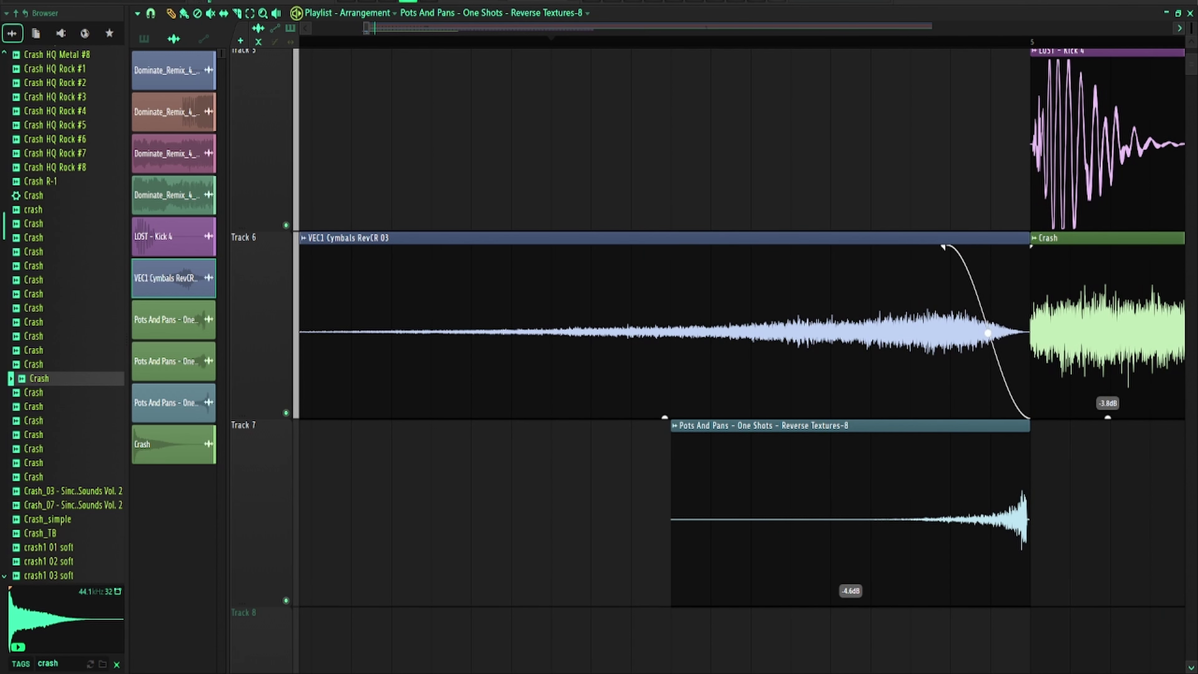
key("space")
key("space")
key("space")
Set the level of the Reverse Textures-8 clip on Track 7 to -1.0 dB while replaying the transition
left_click_drag(851, 604, 851, 566)
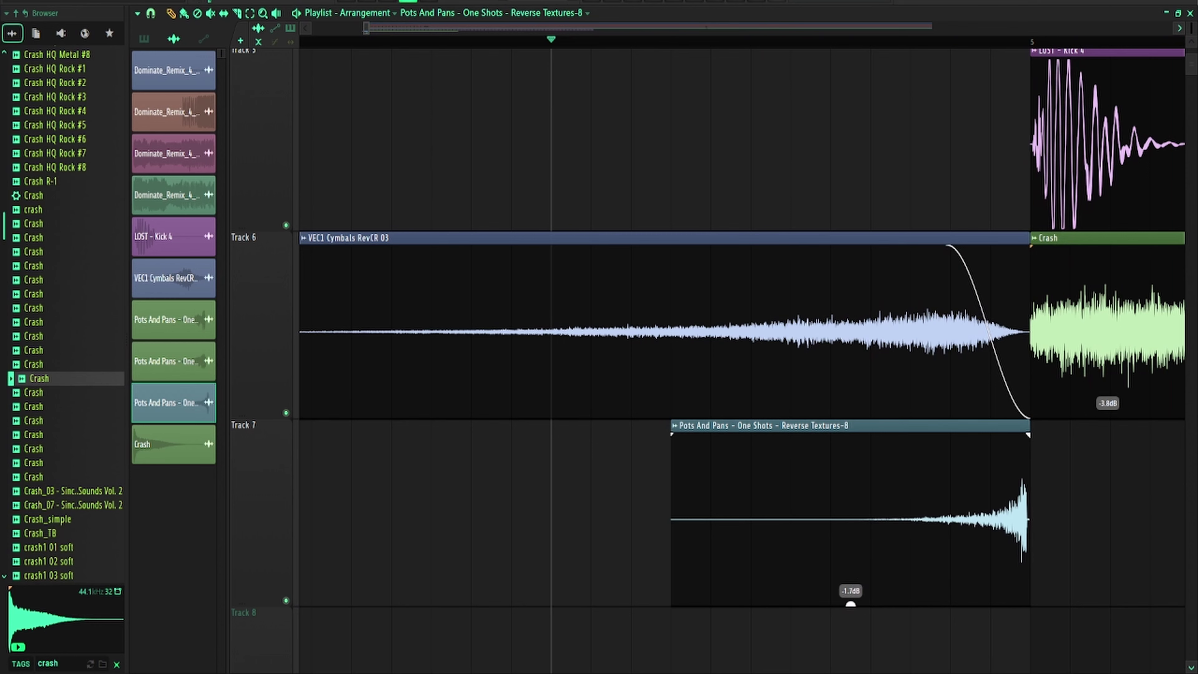
key("space")
key("space")
scroll(919, 522, "down", 3)
scroll(976, 250, "up", 3)
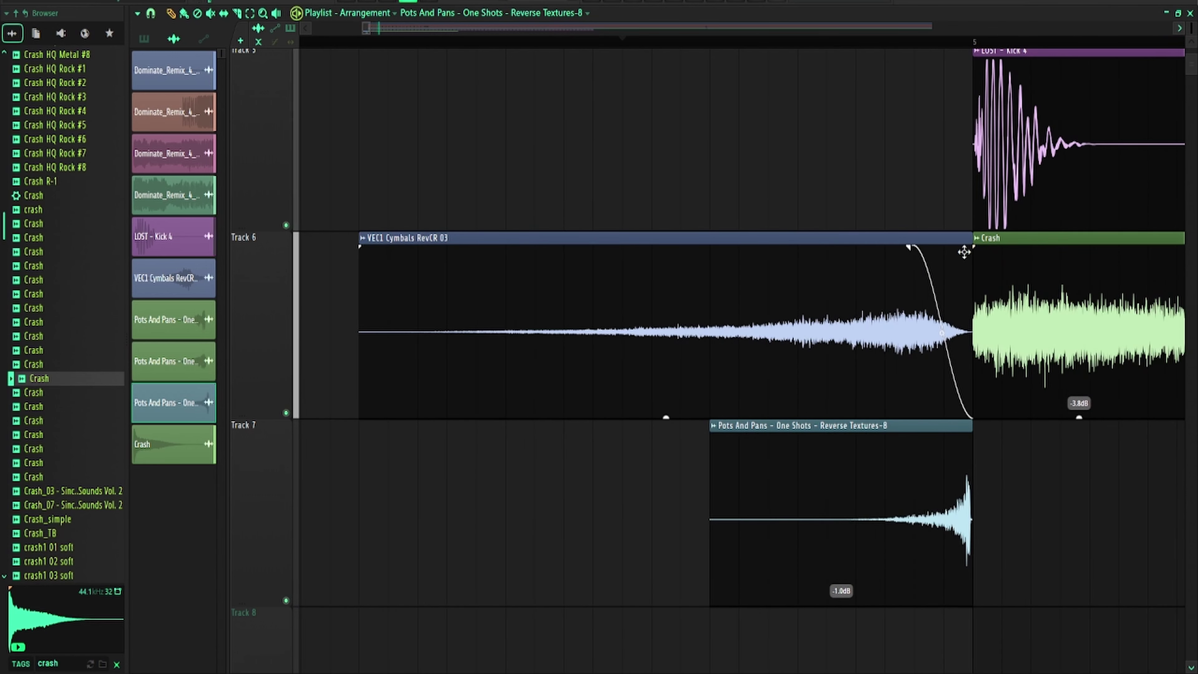
Add a short fade-in to the Crash clip at bar 5 on Track 6 and play it
left_click_drag(981, 248, 990, 247)
key("space")
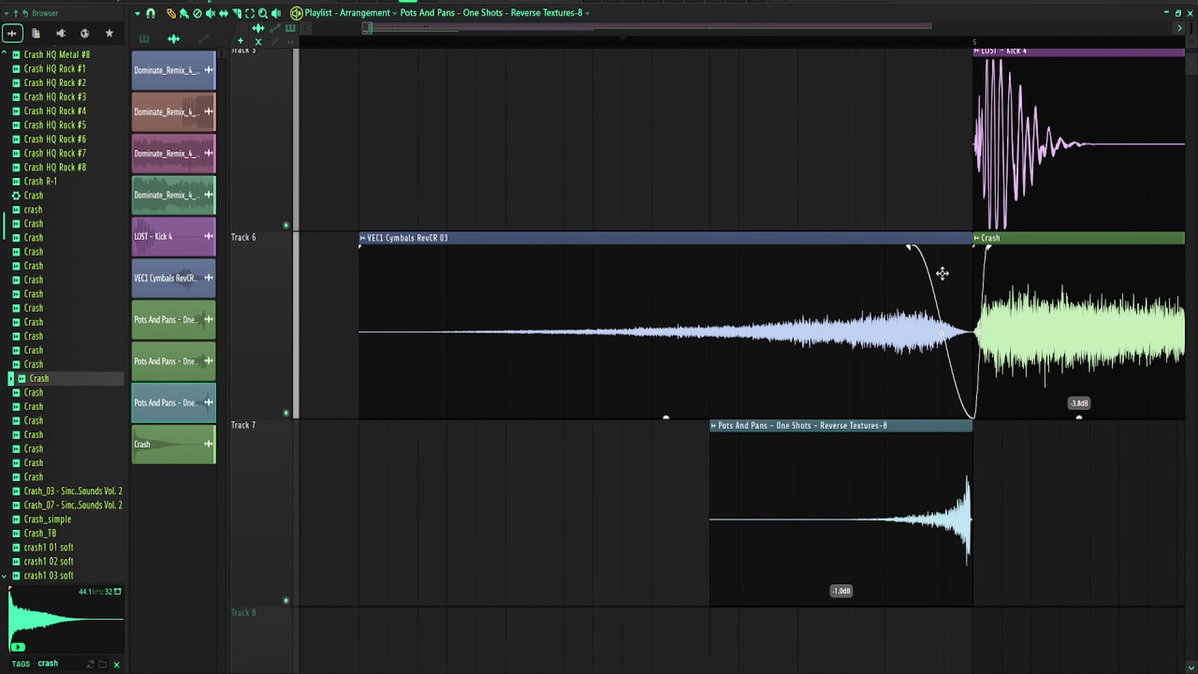
scroll(895, 293, "down", 4)
scroll(924, 286, "up", 5)
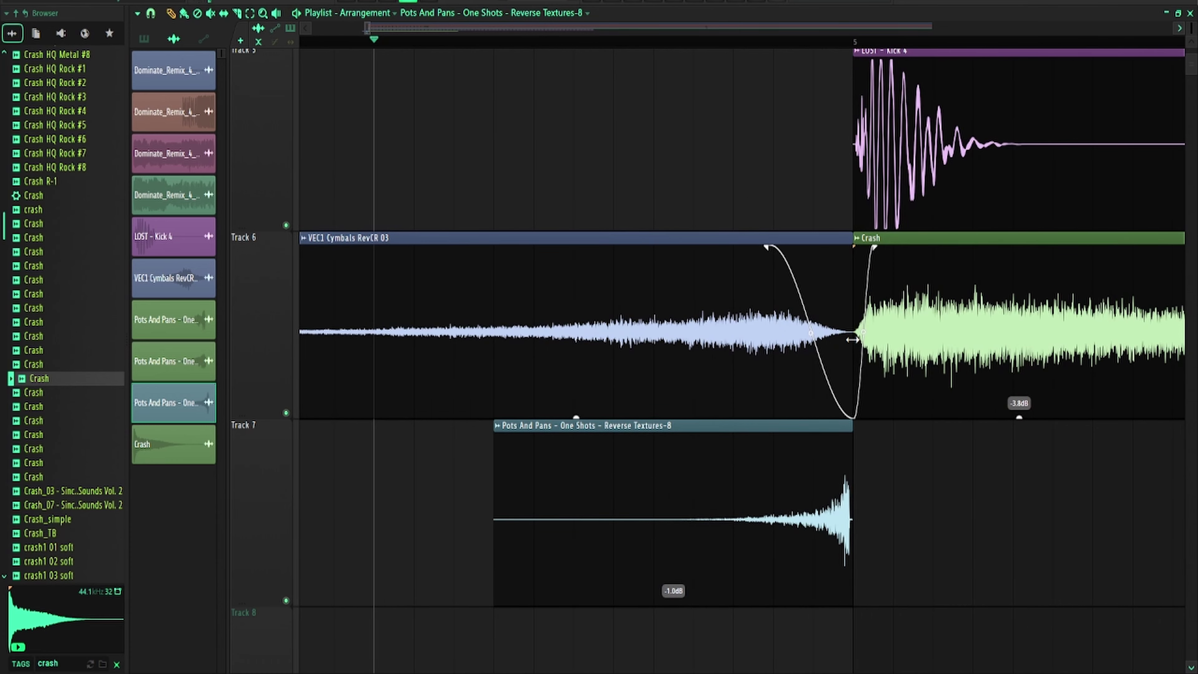
left_click_drag(889, 299, 873, 337)
Examine the fades and clip alignment where the reverse cymbal, reverse texture and Crash meet at bar 5, close up and zoomed out
scroll(859, 336, "down", 4)
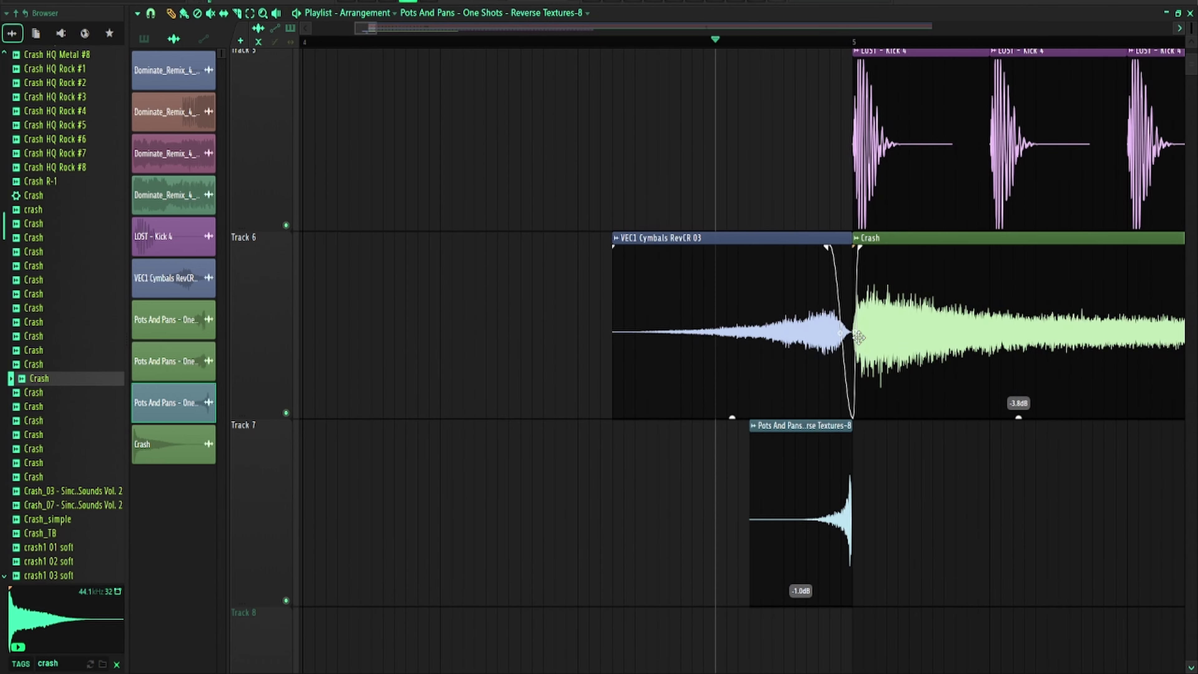
scroll(869, 334, "up", 4)
scroll(700, 325, "down", 3)
scroll(700, 324, "down", 2)
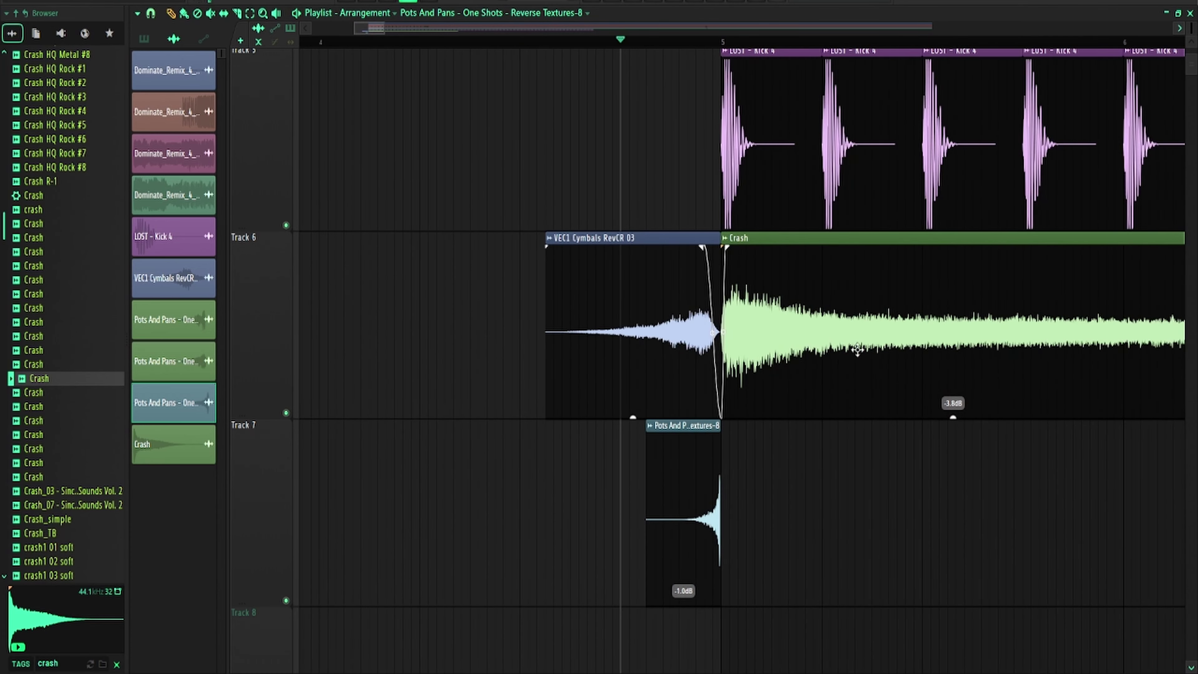
scroll(744, 311, "up", 2)
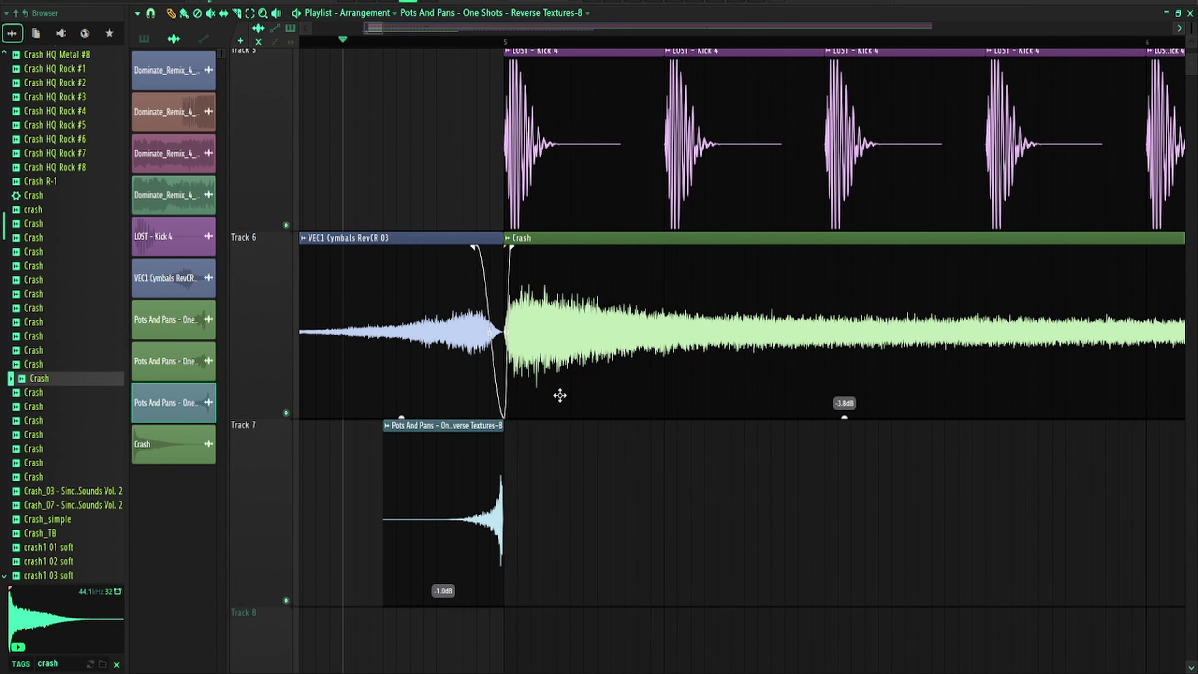
scroll(519, 385, "up", 2)
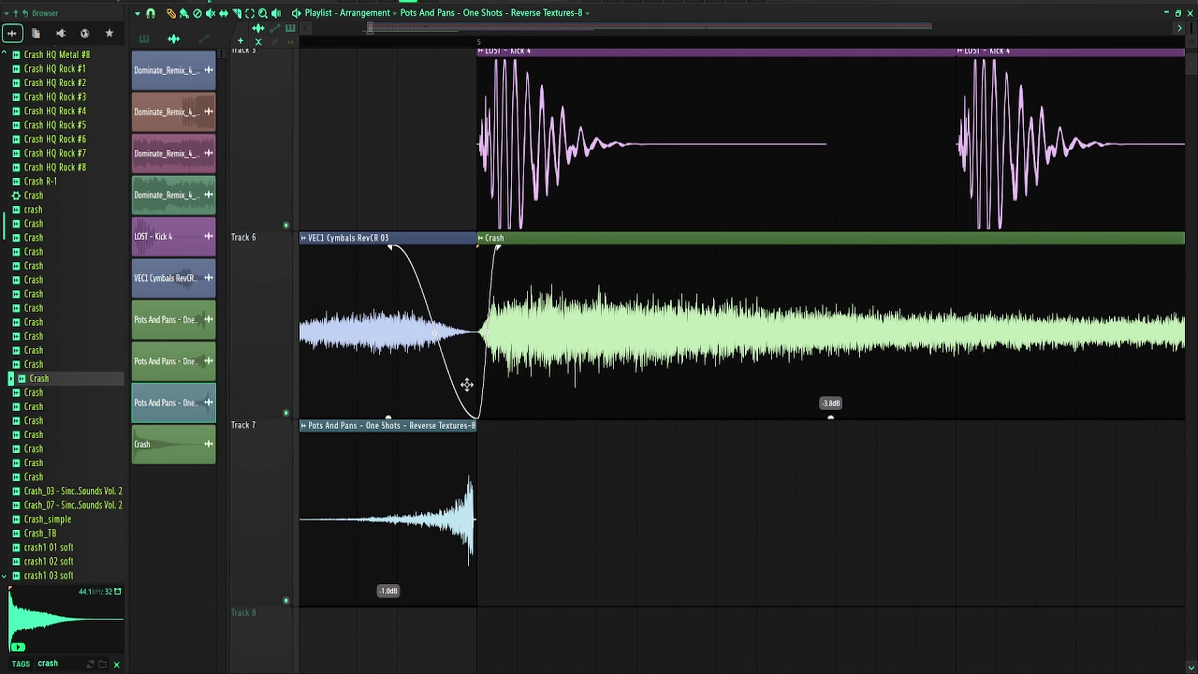
scroll(493, 294, "down", 2)
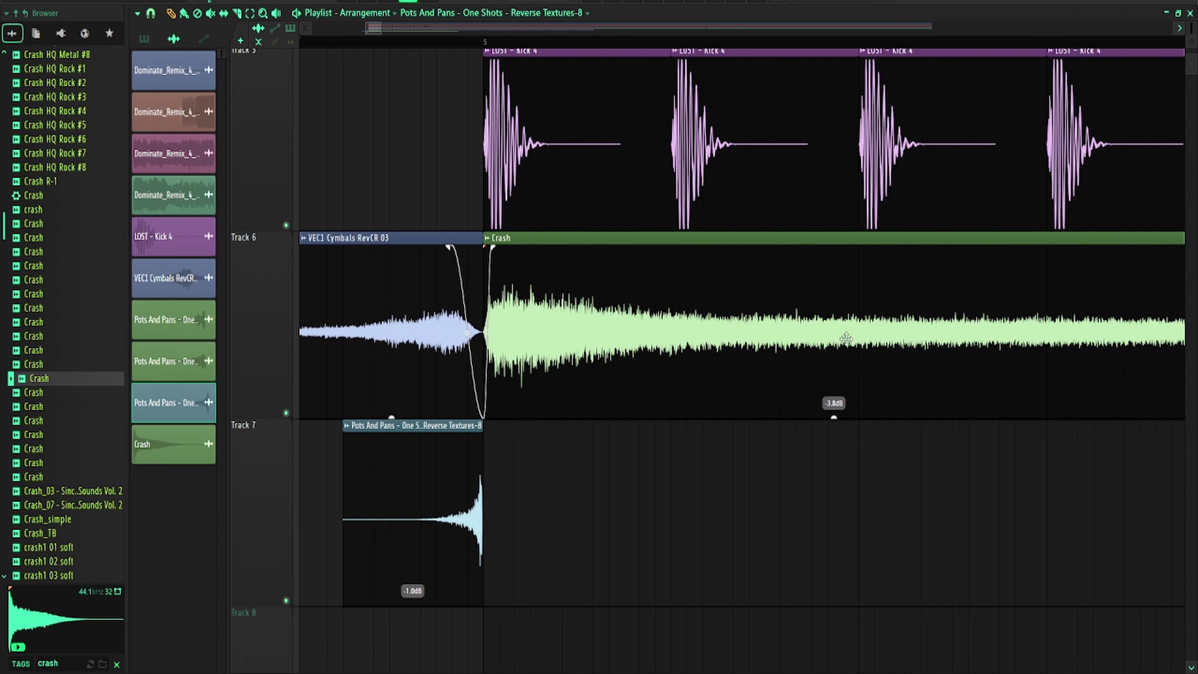
scroll(445, 344, "up", 2)
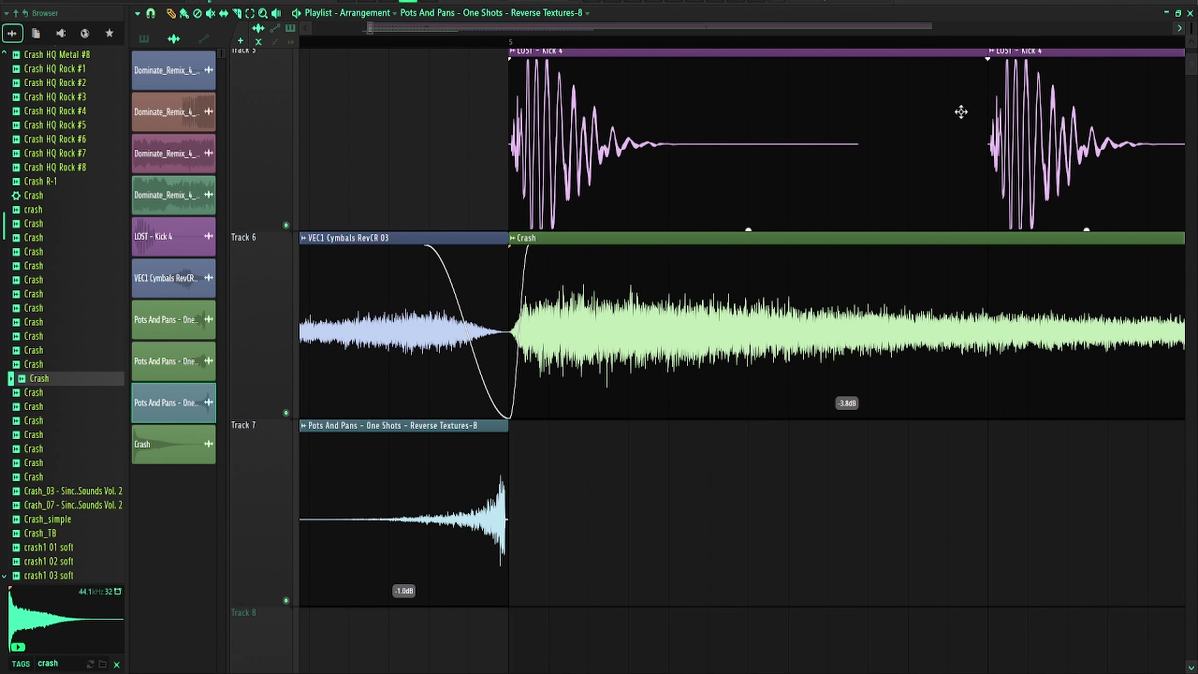
scroll(802, 220, "down", 3)
scroll(895, 266, "down", 3)
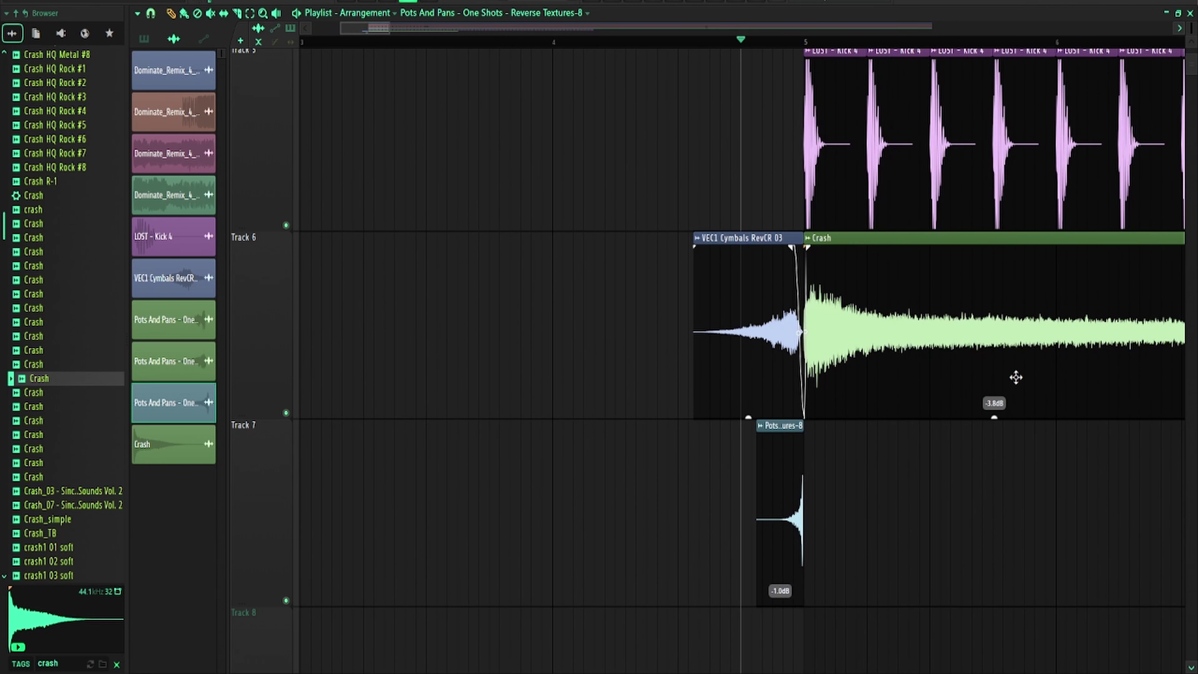
scroll(849, 353, "up", 3)
scroll(748, 331, "up", 3)
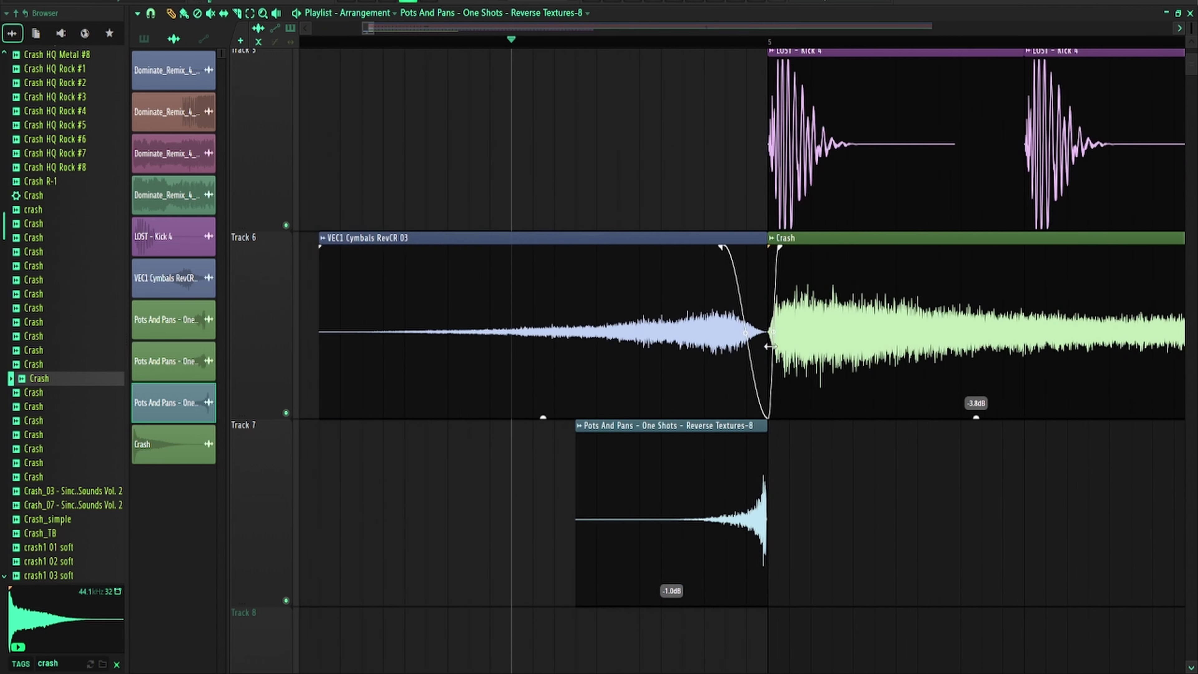
scroll(764, 134, "down", 4)
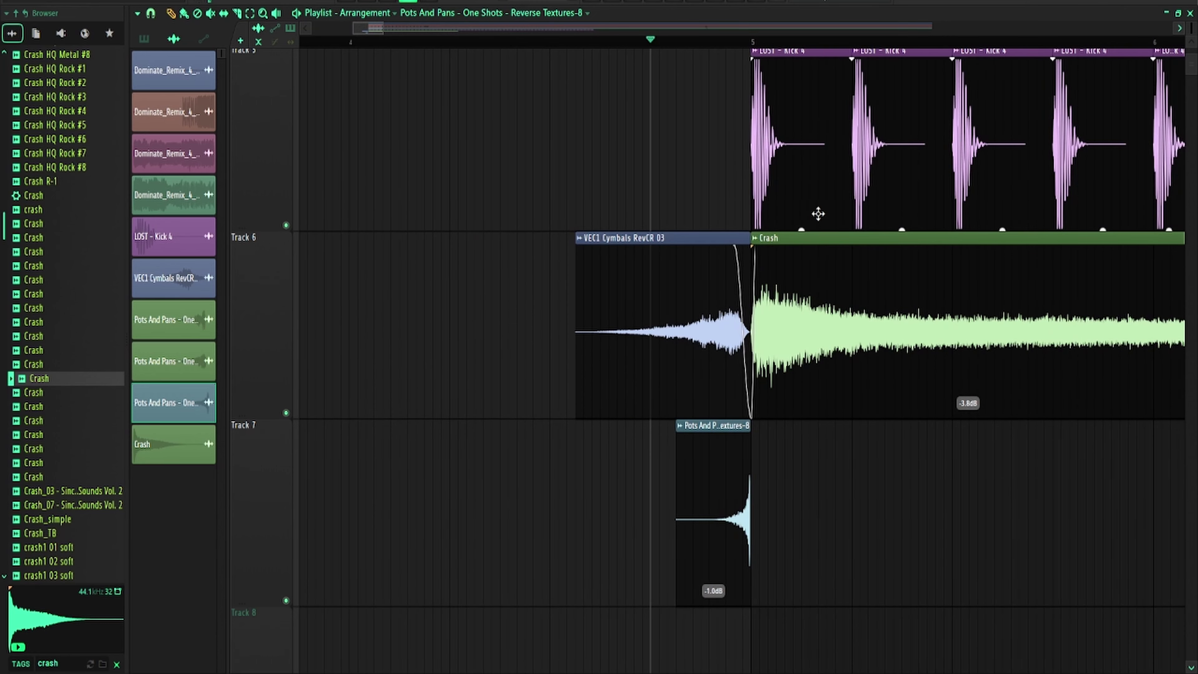
Lengthen the Crash clip's fade-in past the first kick, bend its curve to rise later, and play it against the stems
scroll(819, 213, "up", 2)
scroll(697, 307, "up", 5)
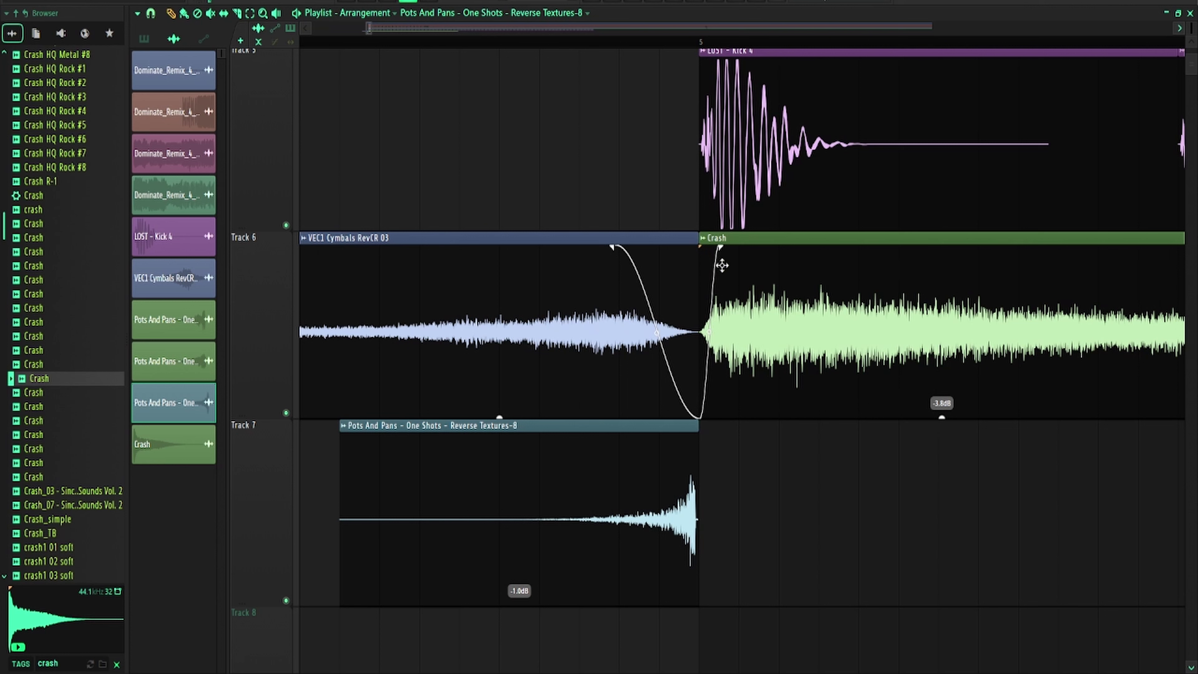
left_click_drag(730, 254, 845, 250)
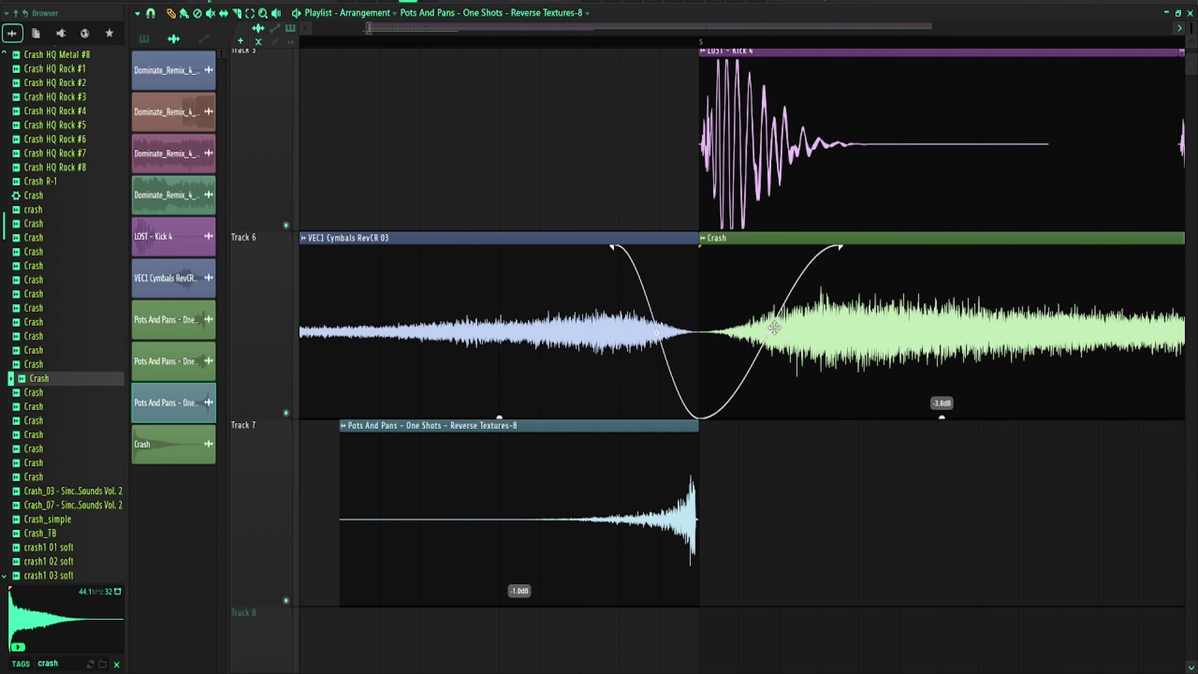
left_click(774, 328)
left_click_drag(771, 329, 767, 409)
key("space")
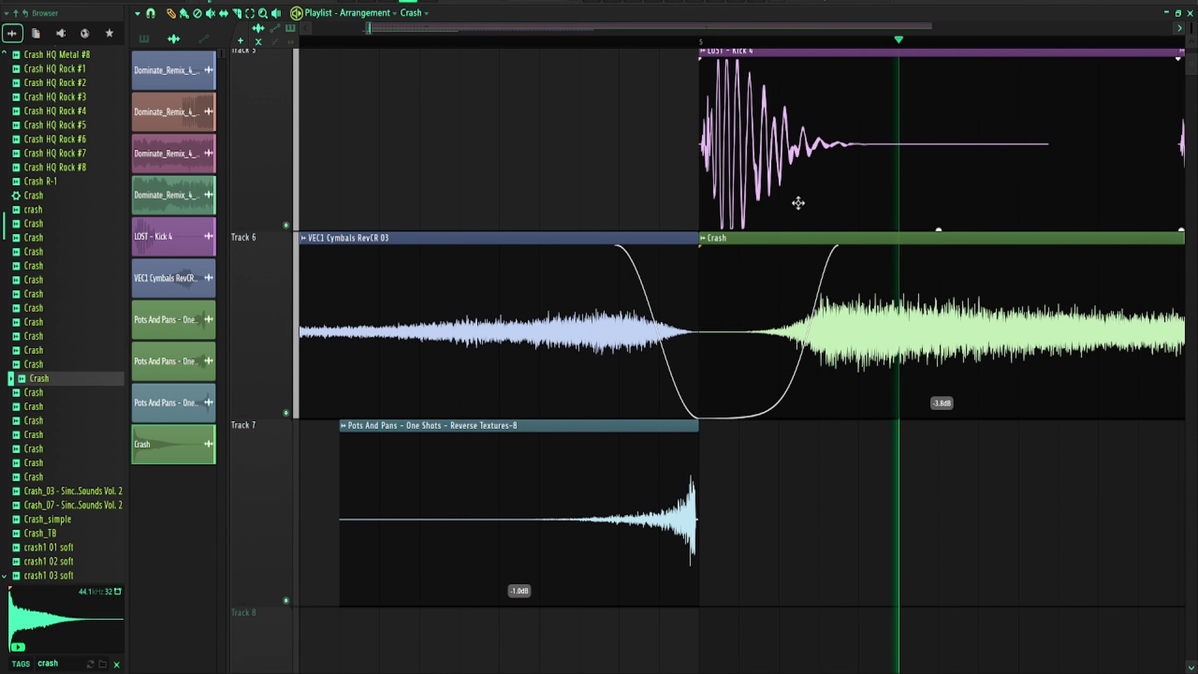
scroll(716, 206, "down", 2)
scroll(840, 306, "up", 6)
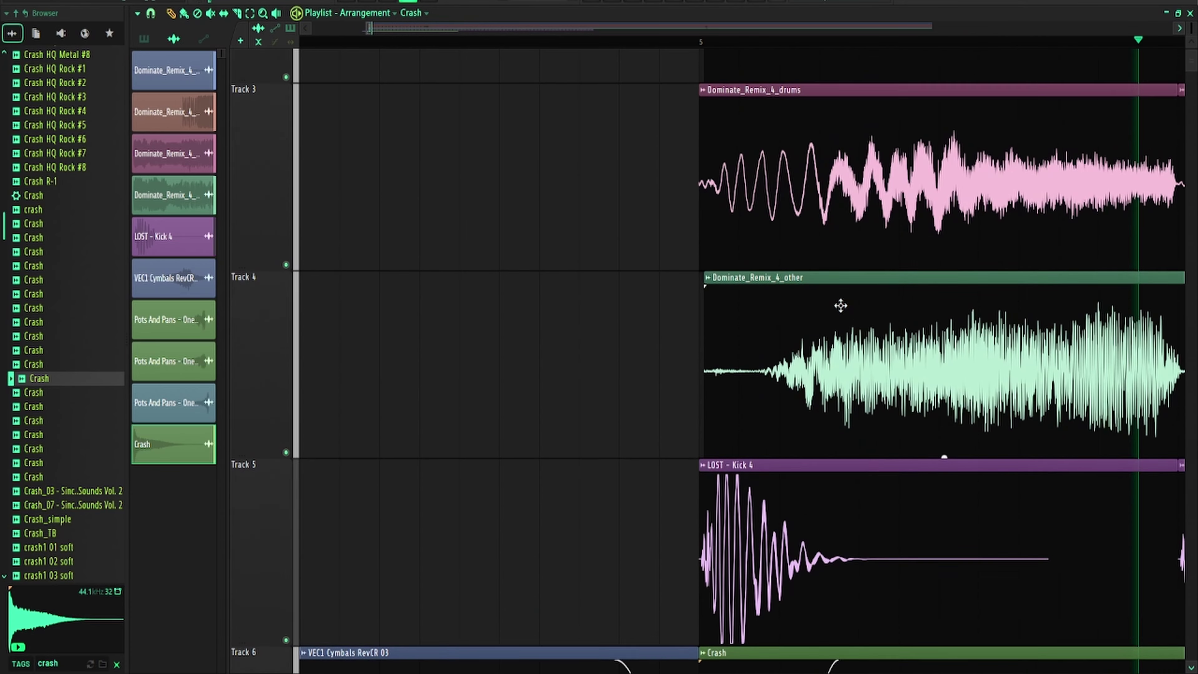
Try a shorter fade-in and then a longer one on the Crash clip on Track 6
scroll(841, 306, "down", 5)
scroll(838, 316, "up", 1)
left_click_drag(845, 248, 722, 260)
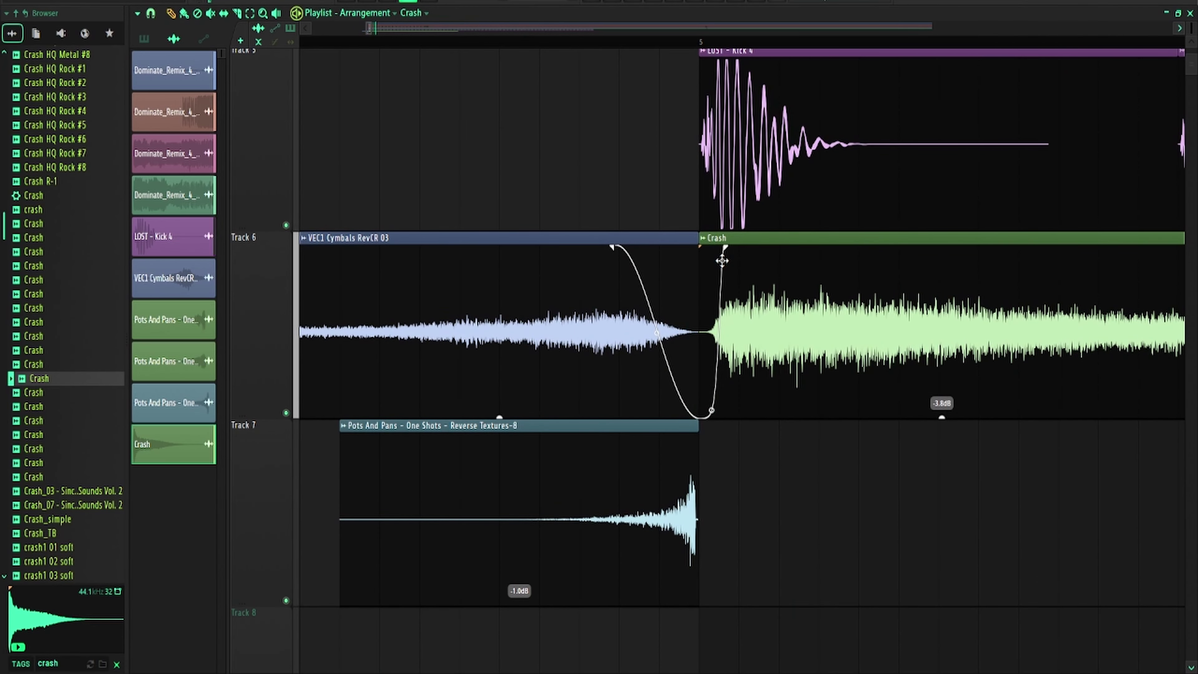
left_click_drag(722, 260, 796, 250)
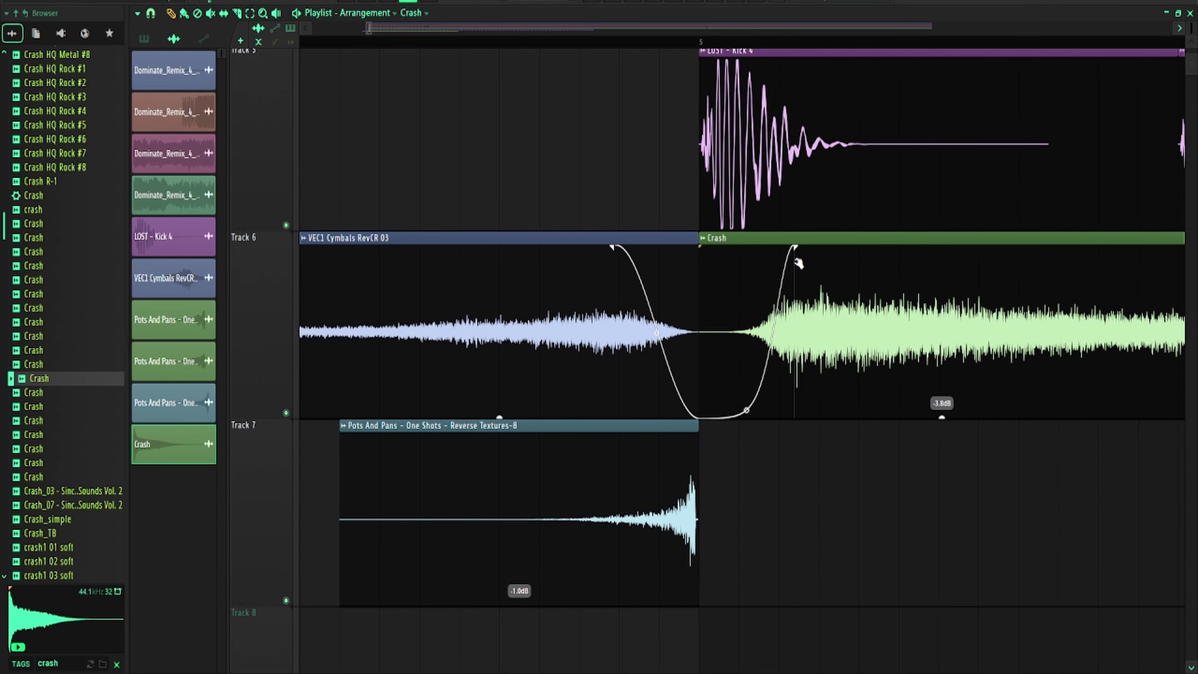
scroll(657, 240, "down", 2)
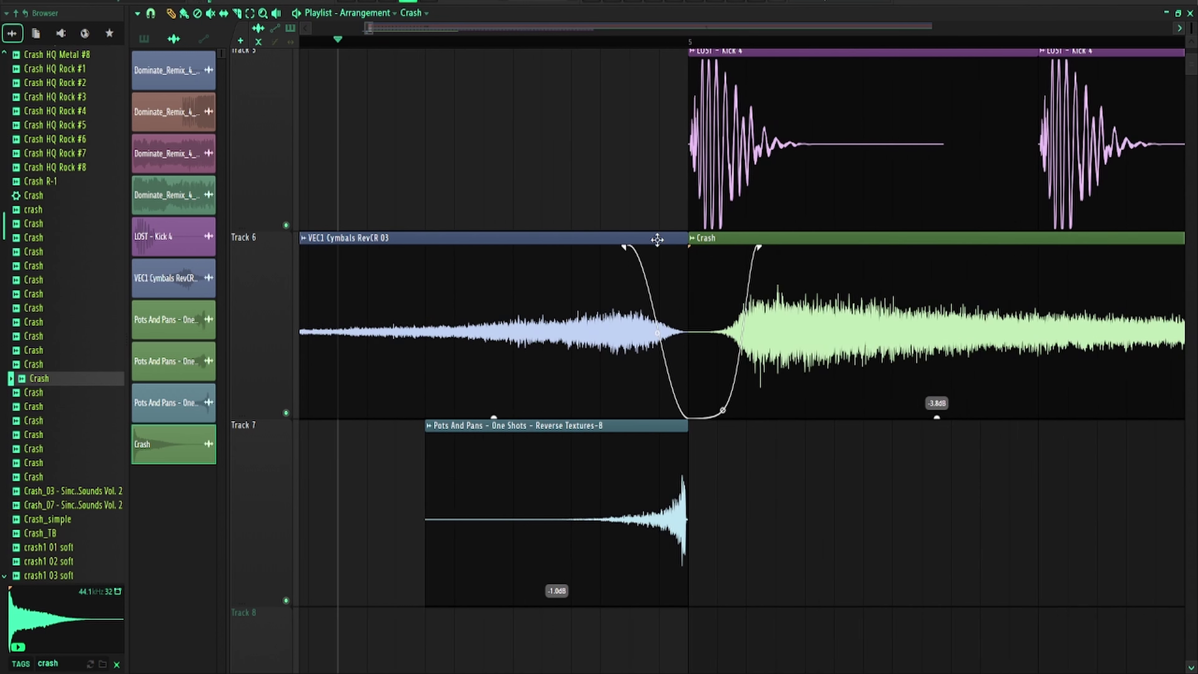
Shorten the Crash clip's fade-in to end just after bar 5 and play the transition against the kicks
scroll(657, 239, "down", 2)
left_click_drag(703, 244, 681, 282)
key("space")
key("space")
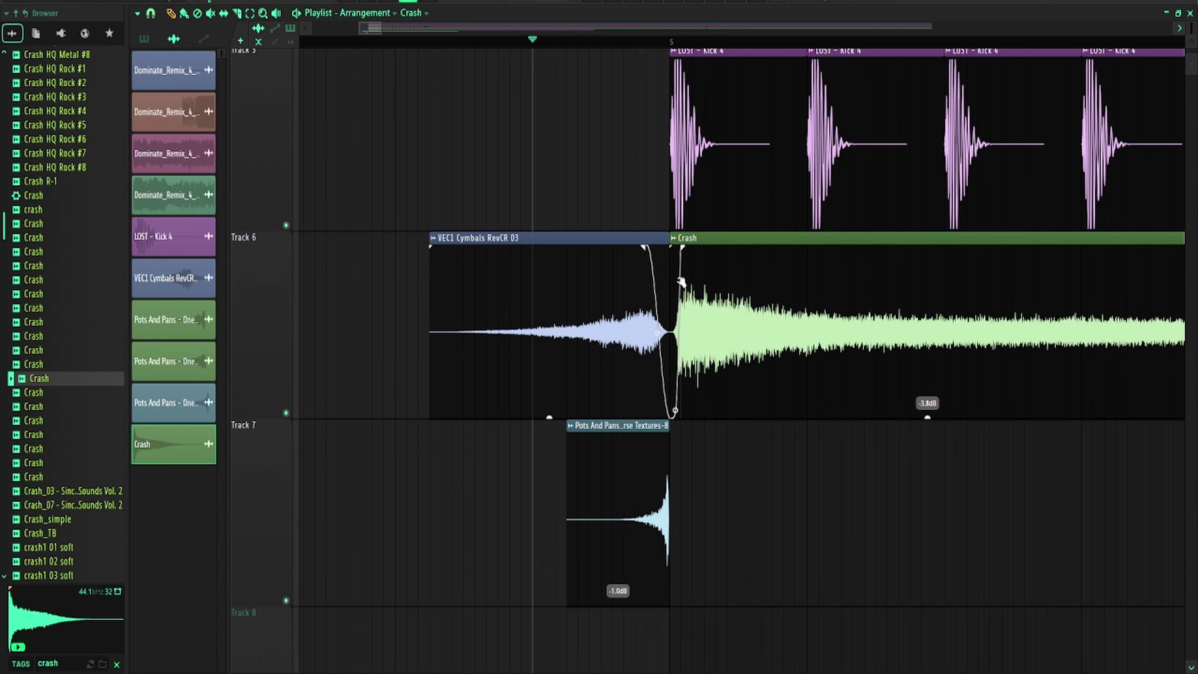
key("space")
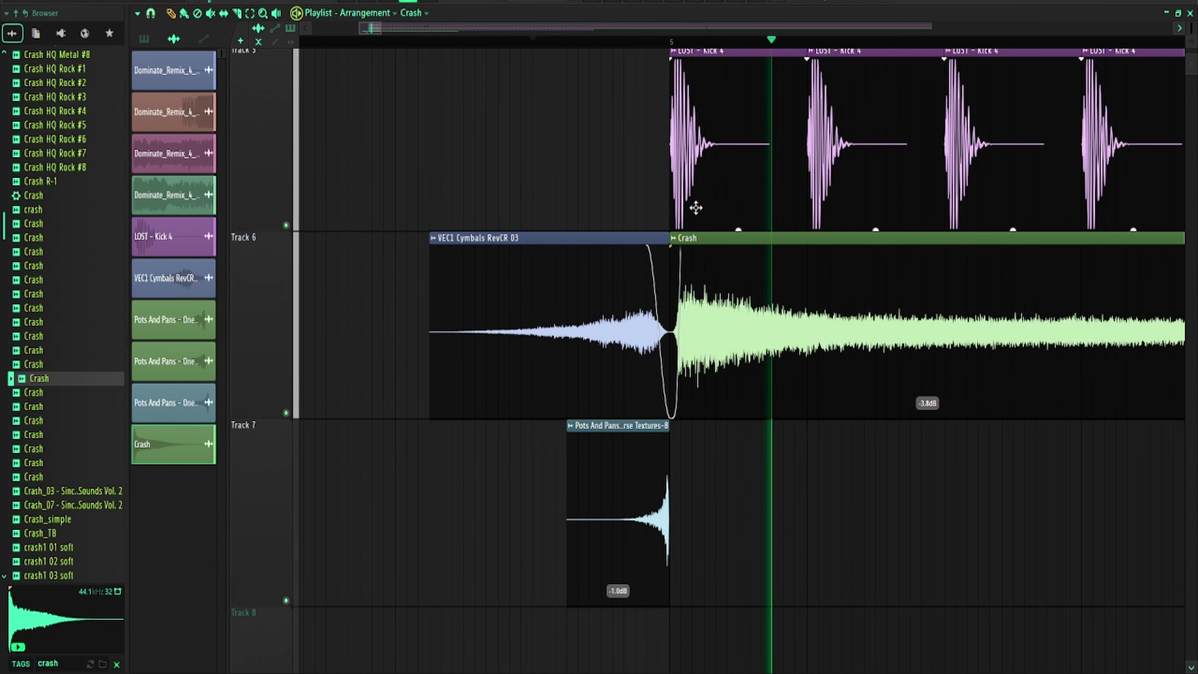
scroll(722, 250, "down", 3)
scroll(722, 248, "down", 2)
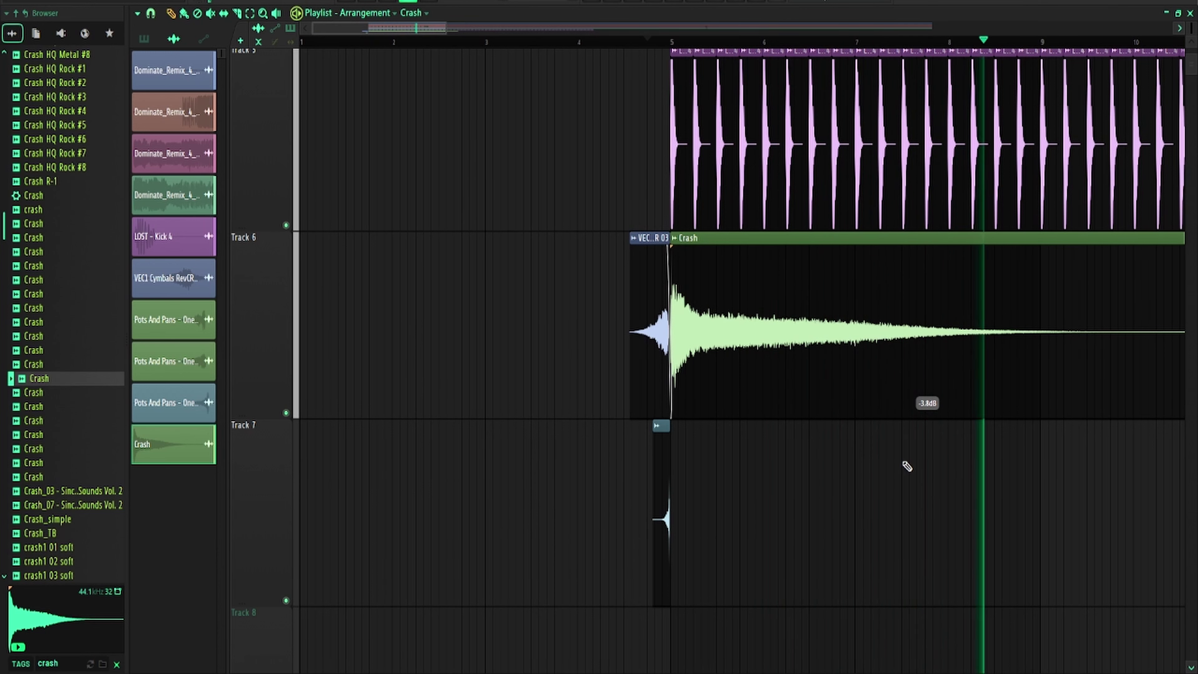
key("space")
Review the whole Dominate_Remix_4 arrangement and the bar 5 transition, selecting the reverse cymbal and reverse texture clips on Tracks 6 and 7
scroll(832, 440, "down", 2)
scroll(797, 410, "down", 5)
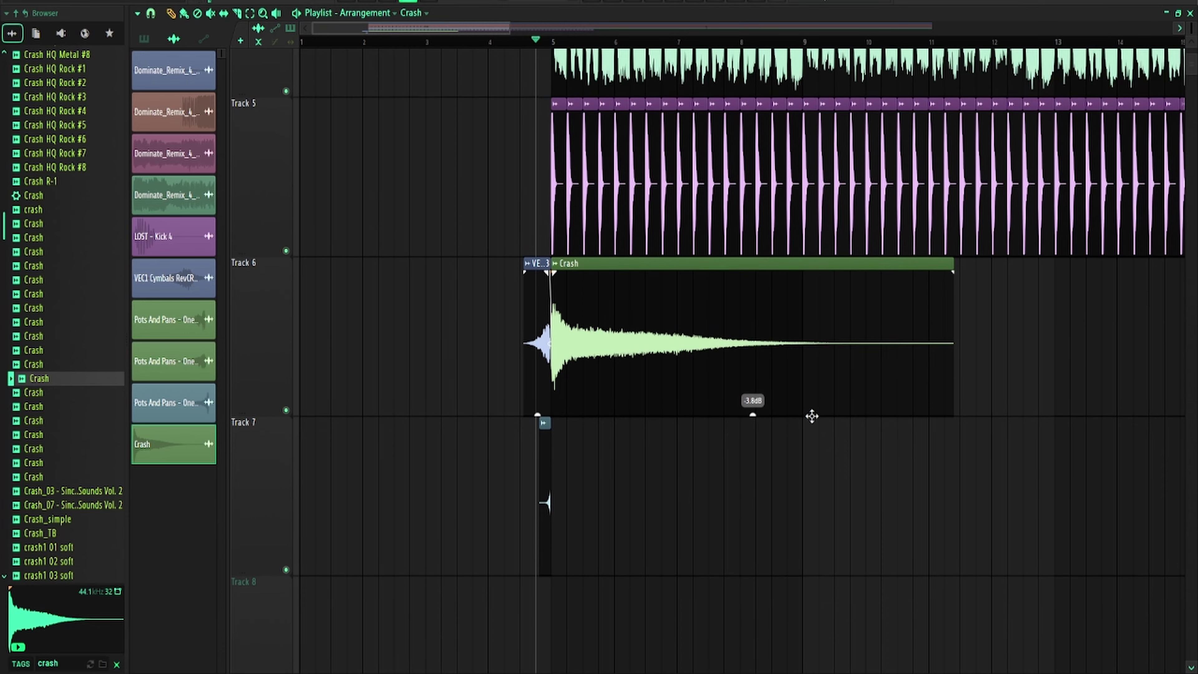
scroll(661, 377, "down", 5)
scroll(591, 240, "down", 2)
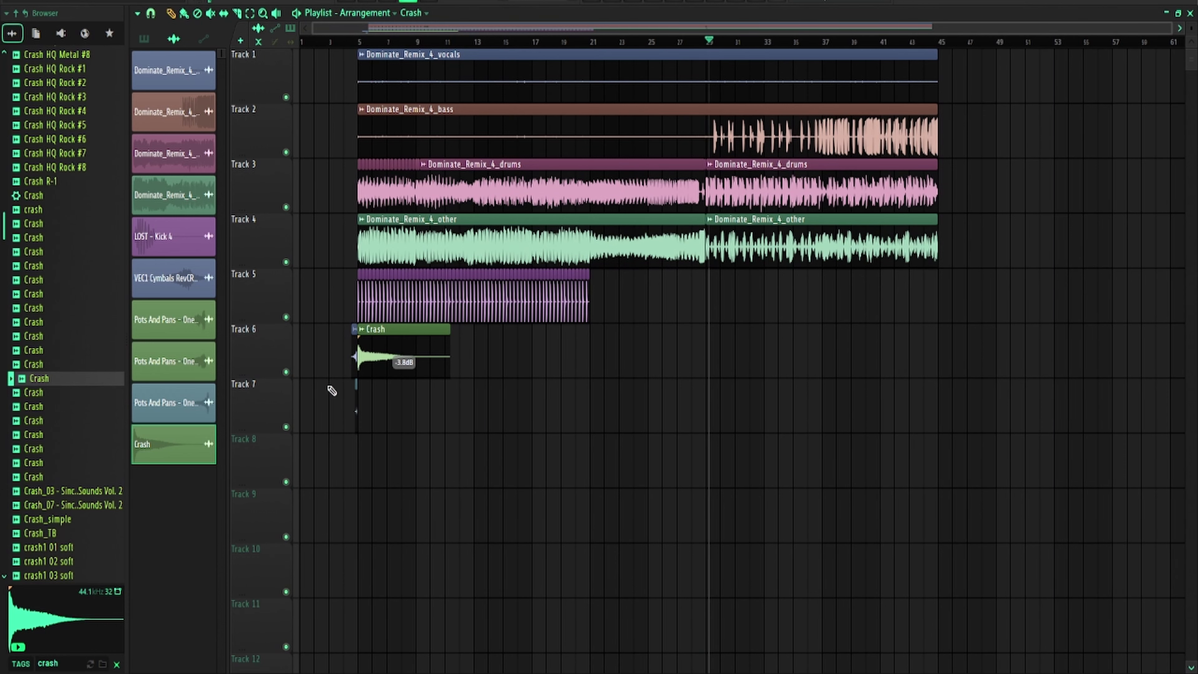
scroll(334, 382, "up", 10)
left_click_drag(598, 446, 520, 322)
scroll(510, 366, "down", 3)
scroll(463, 377, "down", 2)
scroll(572, 421, "up", 2)
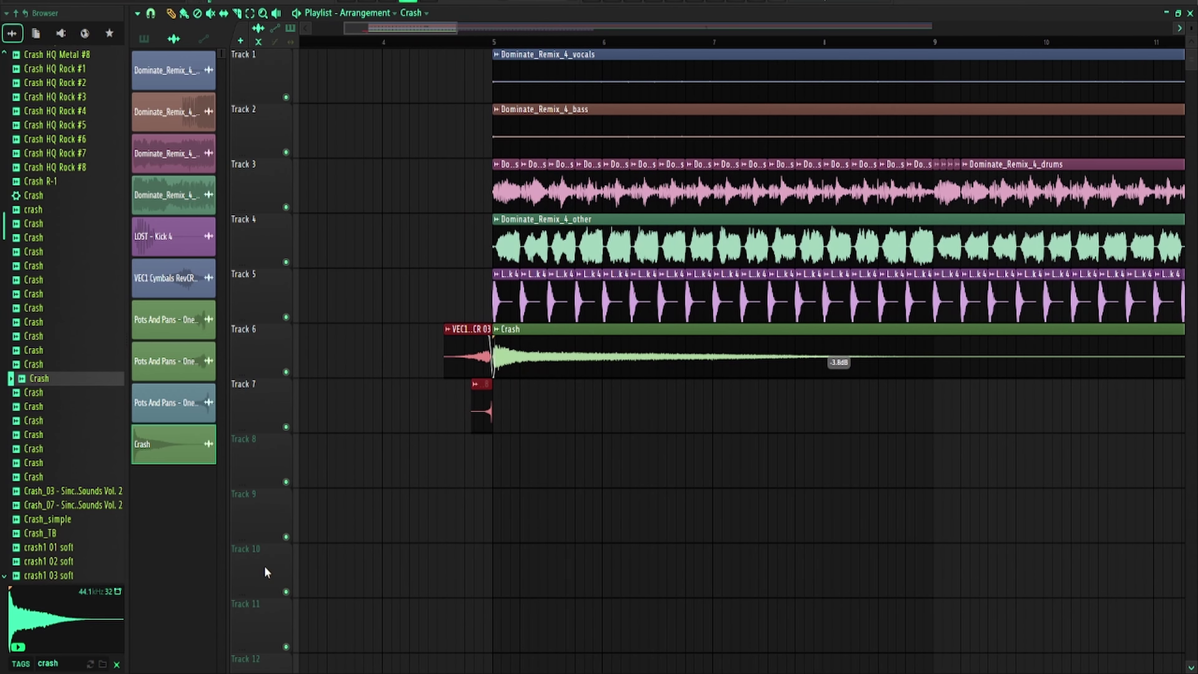
scroll(537, 420, "down", 3)
scroll(738, 240, "down", 1)
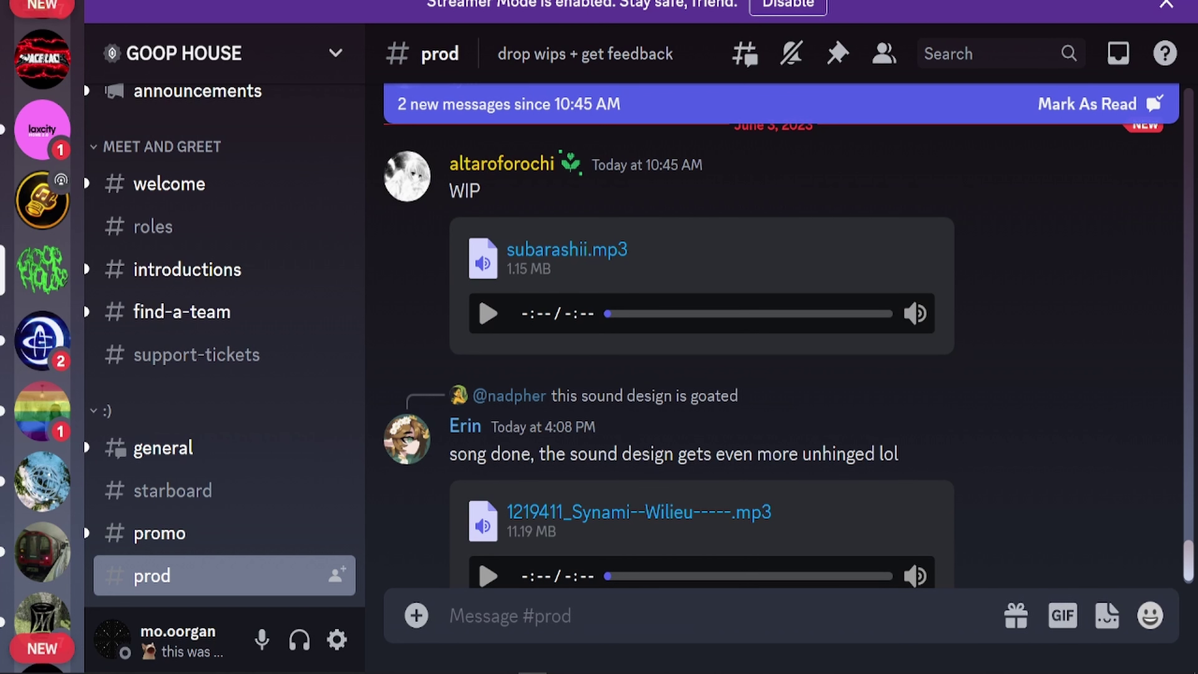
Switch to Discord, open the Eliminate HQ feedback channel, and browse the posts to find Project_7vlag.mp3
scroll(41, 407, "up", 3)
left_click(42, 407)
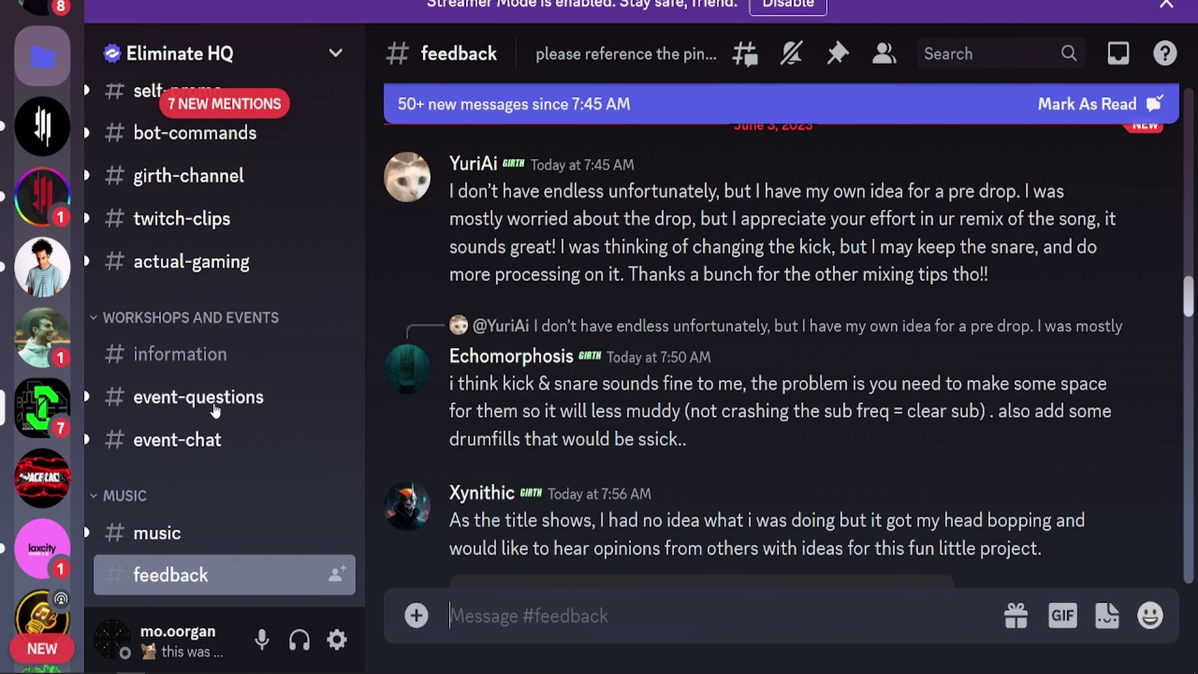
scroll(598, 397, "down", 5)
scroll(598, 397, "down", 10)
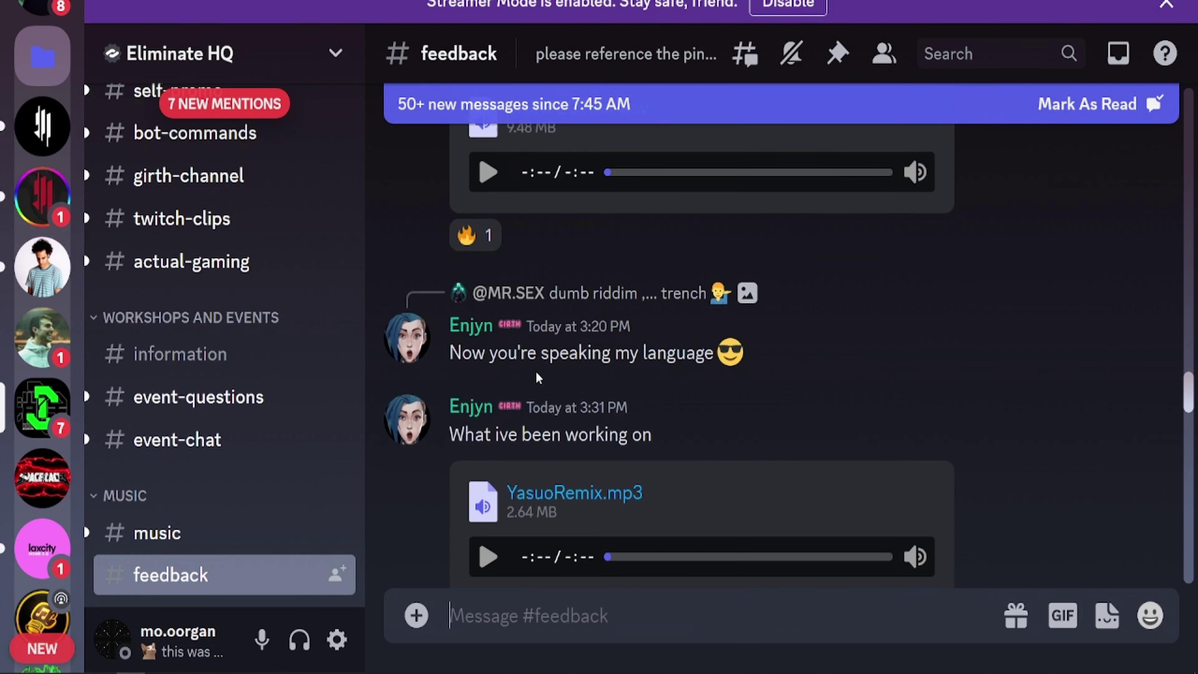
scroll(535, 366, "down", 5)
scroll(533, 365, "down", 15)
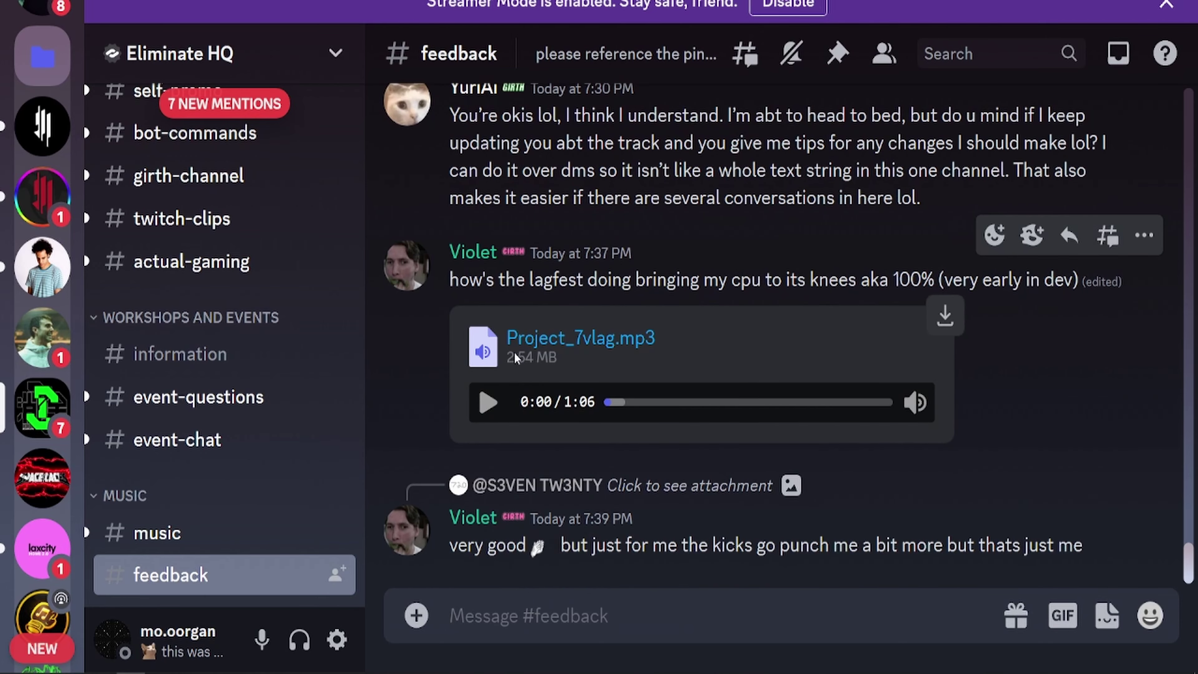
scroll(570, 349, "up", 7)
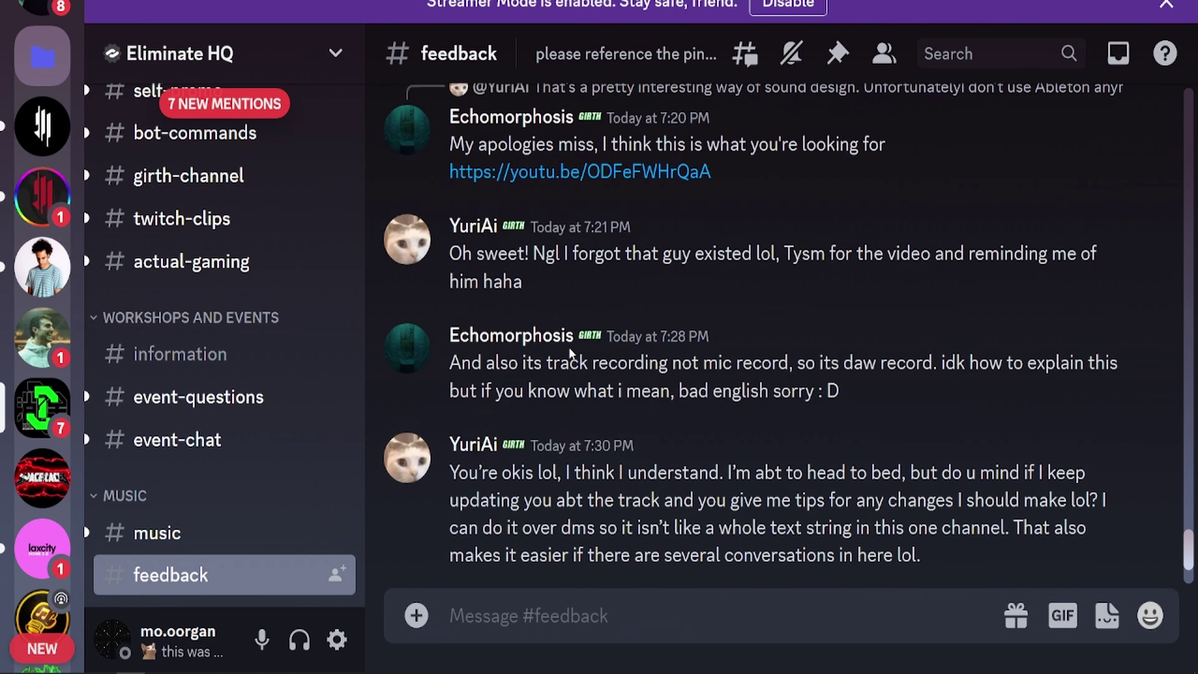
scroll(568, 348, "down", 7)
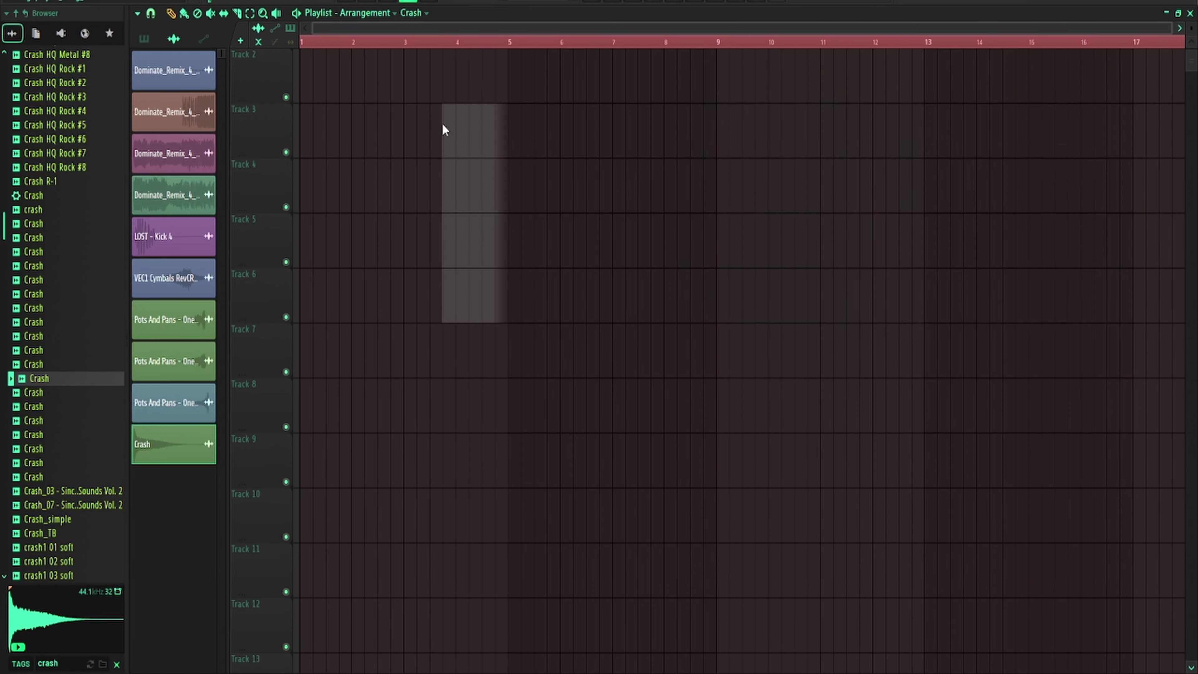
Switch to FL Studio, import the Project_7vlag bass, drums, other and vocals stems, and move them to Tracks 2–5 starting at bar 1
left_click_drag(442, 123, 442, 123)
scroll(596, 235, "down", 3)
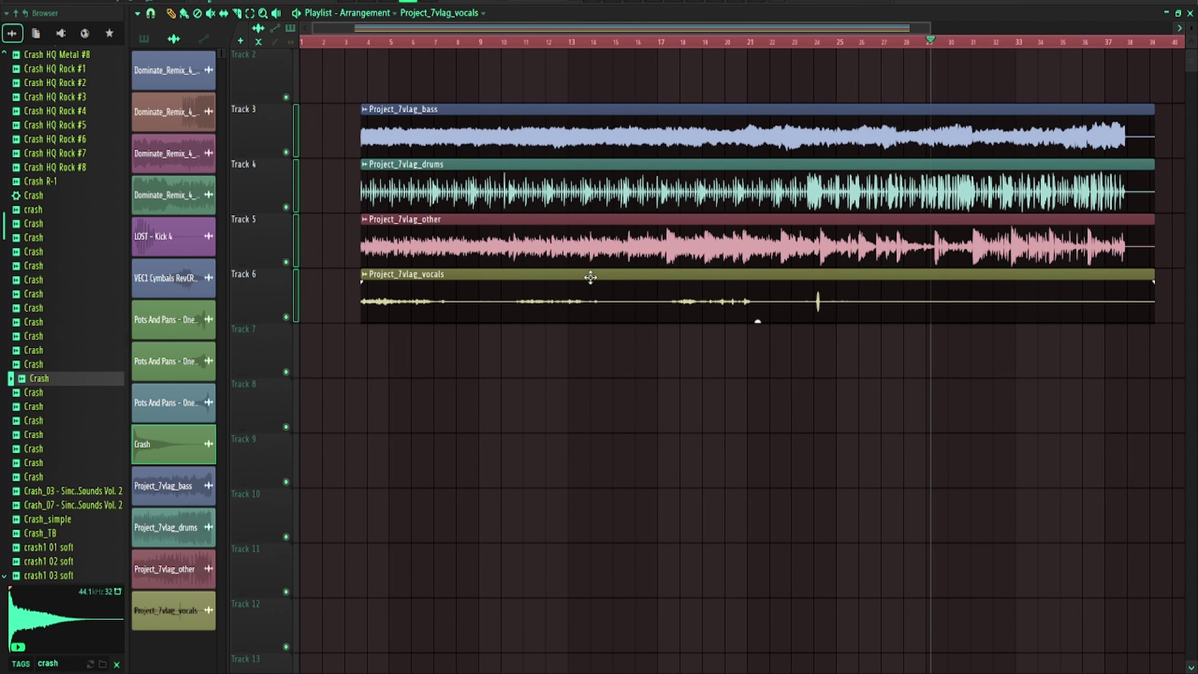
key("ctrl+a")
left_click_drag(610, 137, 419, 55)
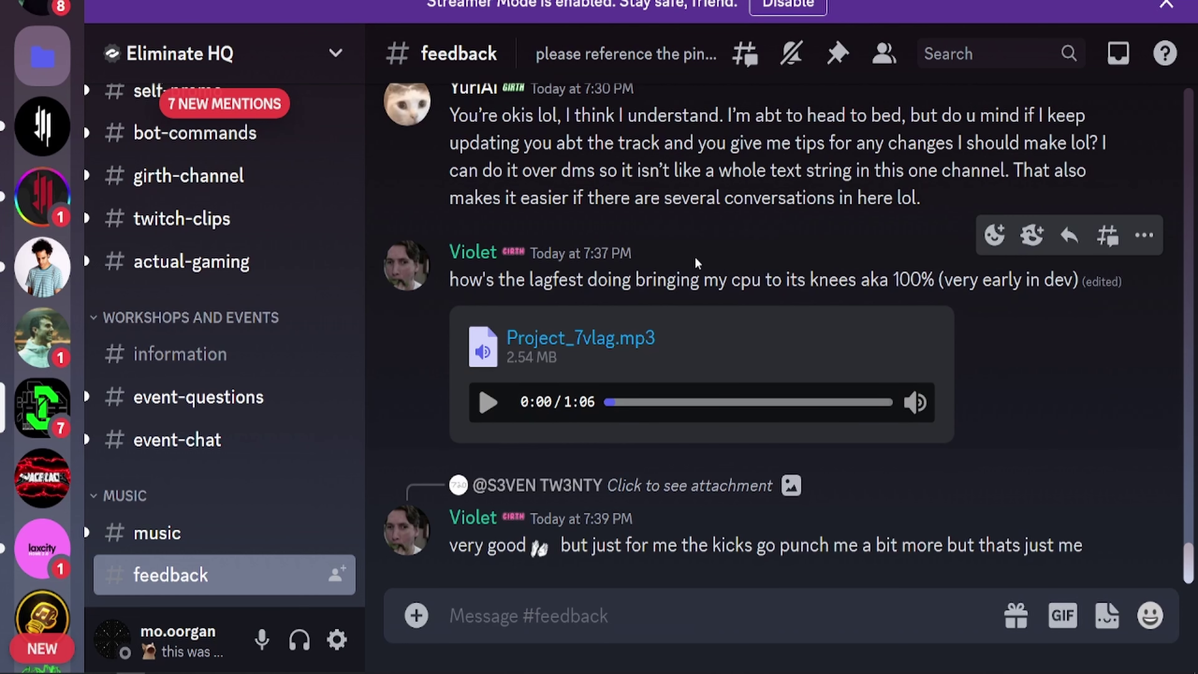
Read the message posted with Project_7vlag.mp3 in Discord and play the imported stems from bar 1 in FL Studio
triple_click(686, 279)
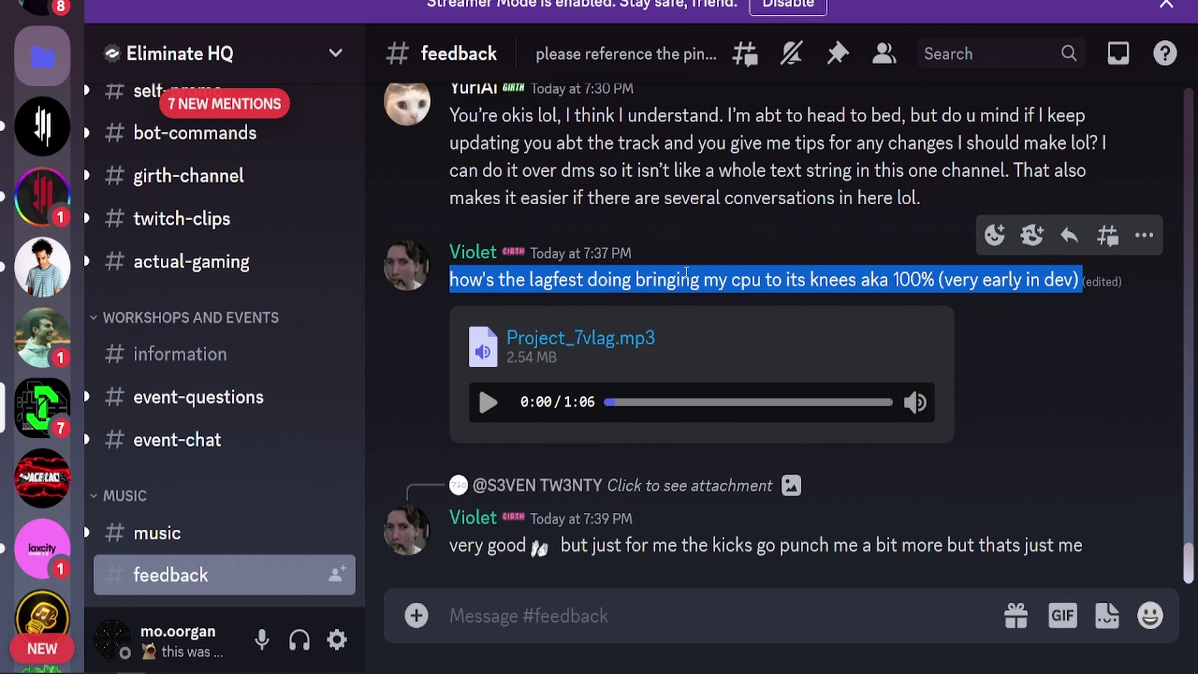
left_click(738, 241)
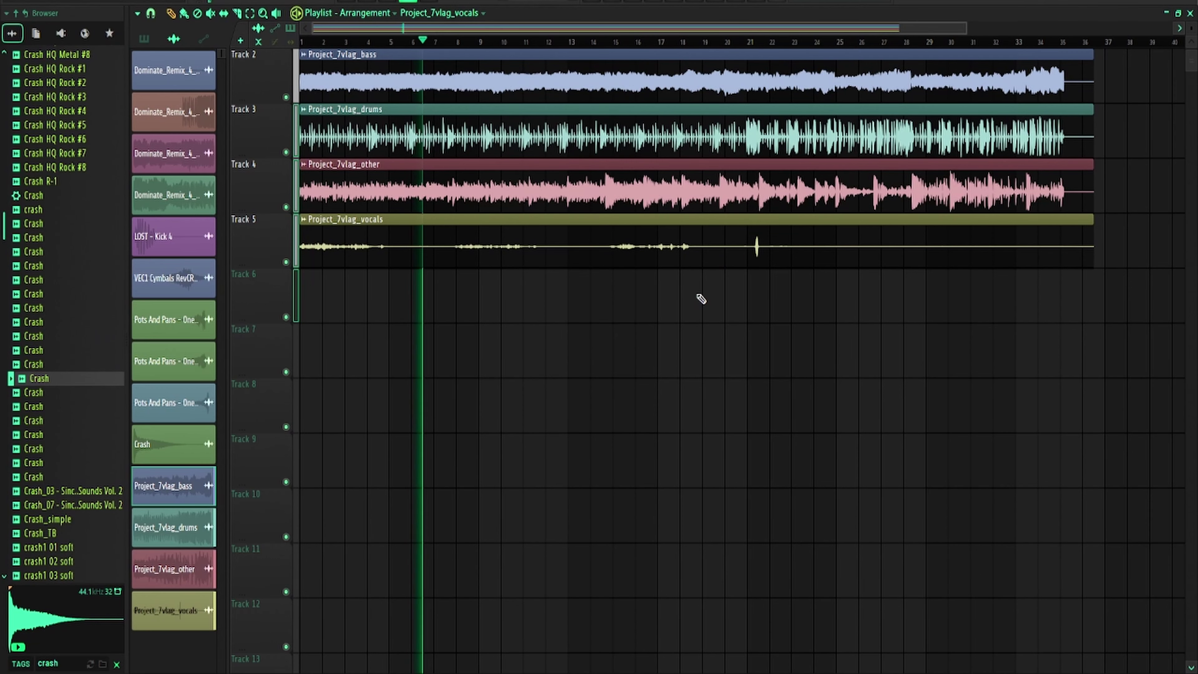
key("space")
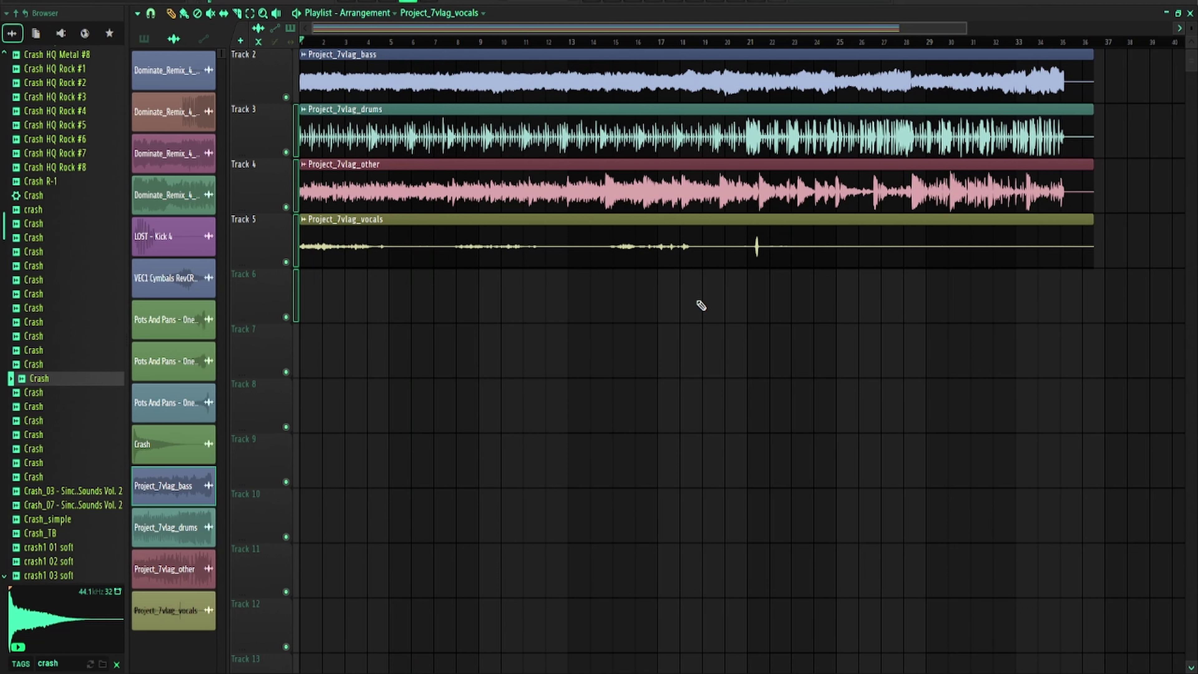
key("alt+Tab")
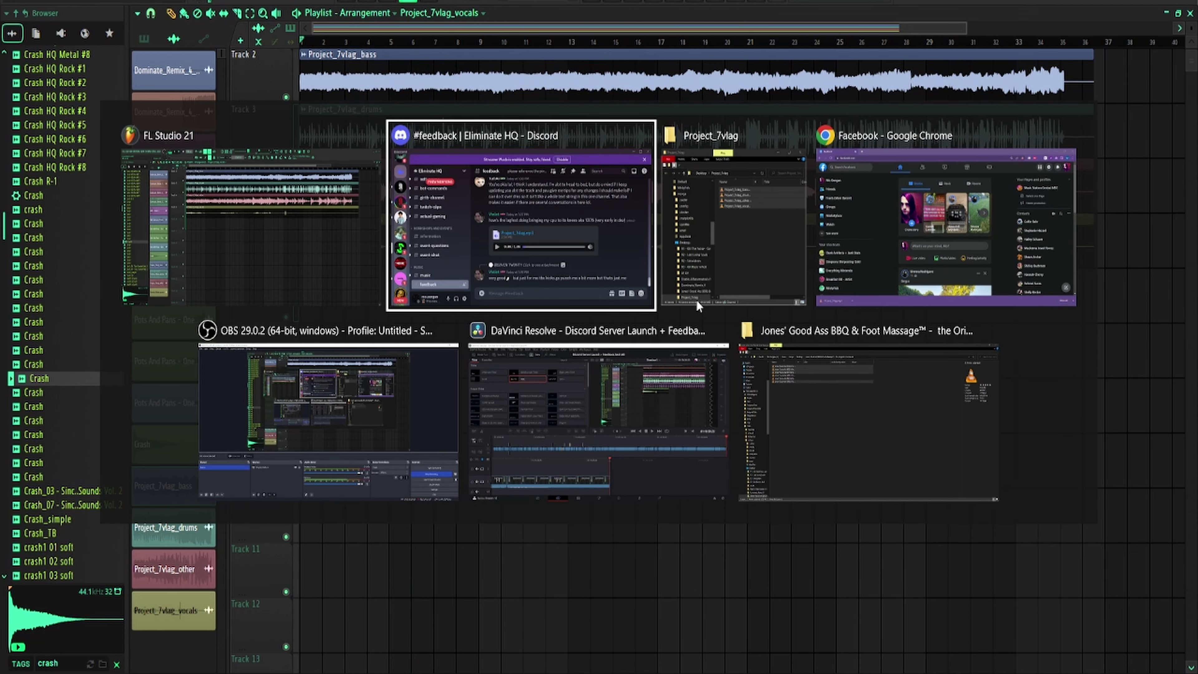
key("Escape")
key("space")
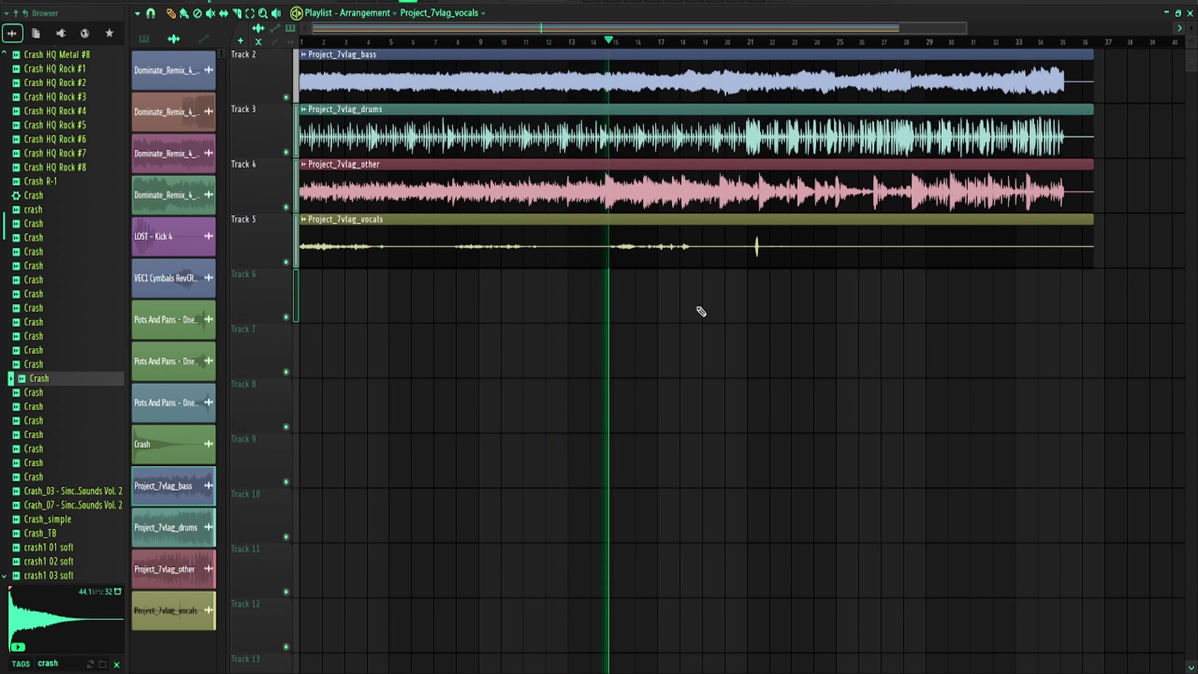
Isolate the Project_7vlag_other stem by muting the bass, drums and vocals, playing from around bar 12
key("space")
left_click(555, 51)
left_click(556, 42)
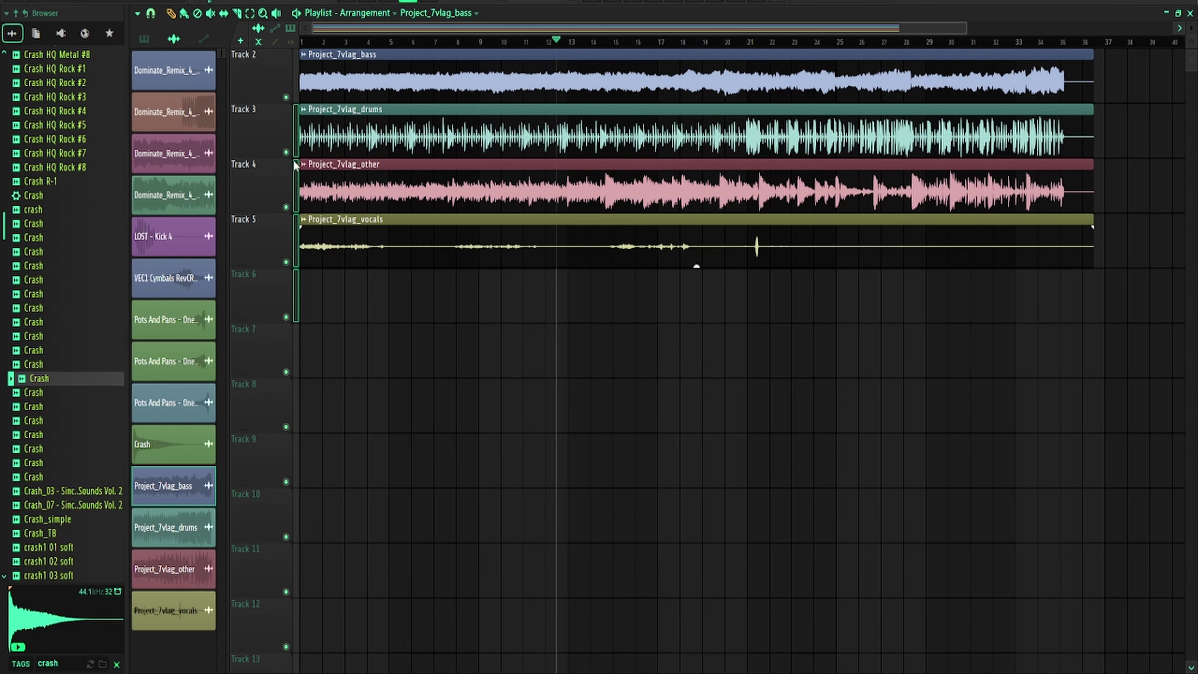
right_click(286, 207)
key("space")
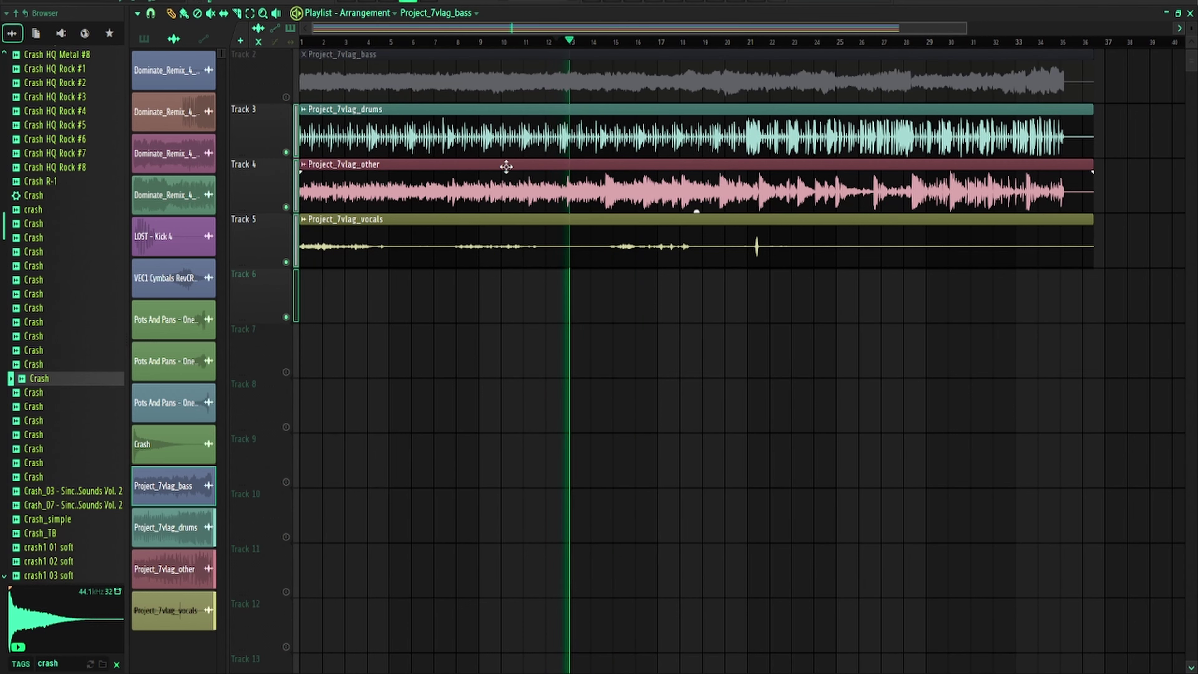
scroll(490, 142, "up", 1)
left_click(538, 128)
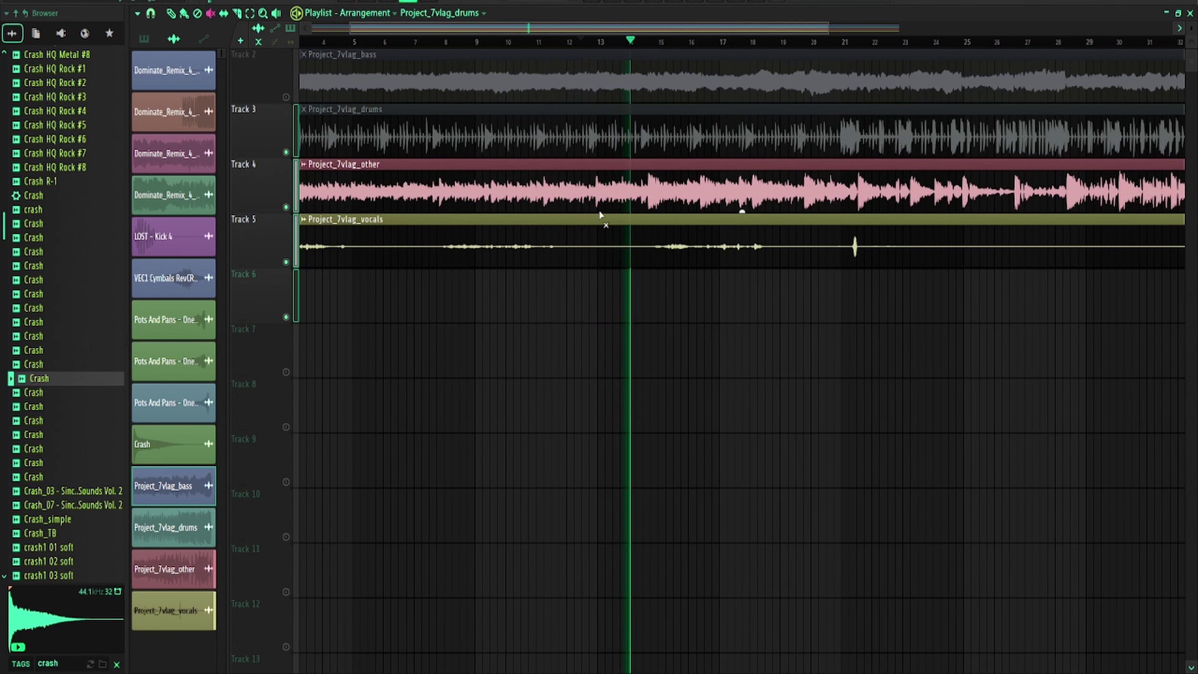
left_click(601, 220)
key("space")
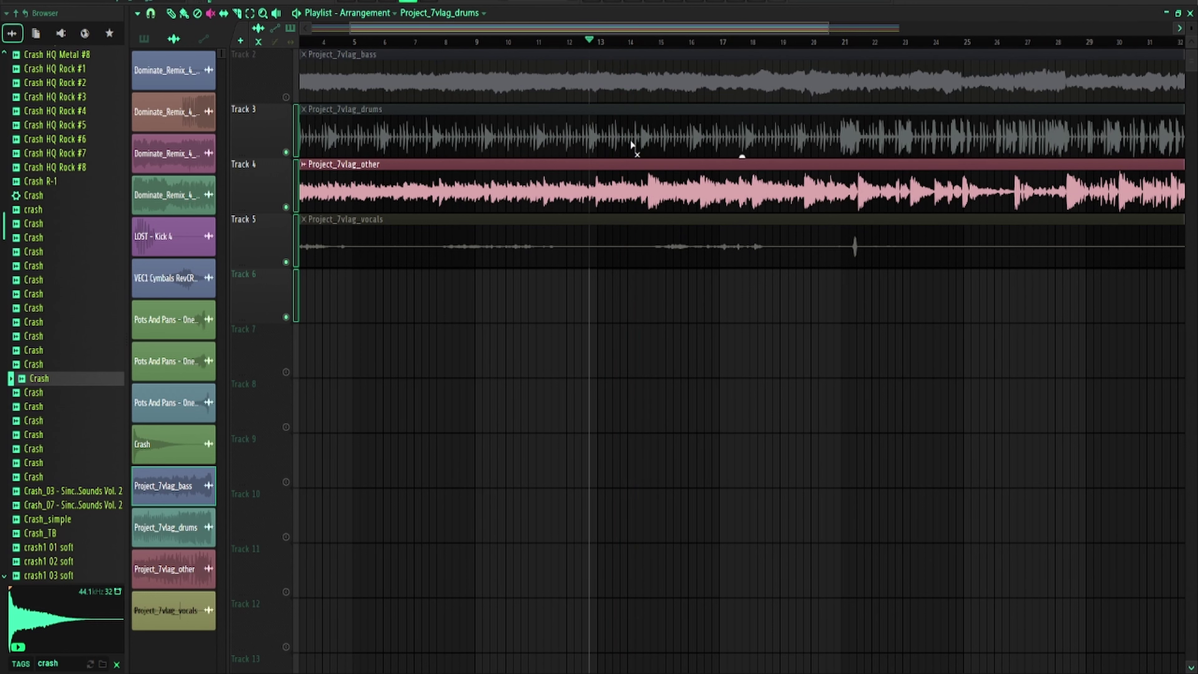
Examine the Project_7vlag_other waveform up close and play the isolated stem through bar 13
scroll(608, 207, "up", 4)
scroll(609, 183, "up", 4)
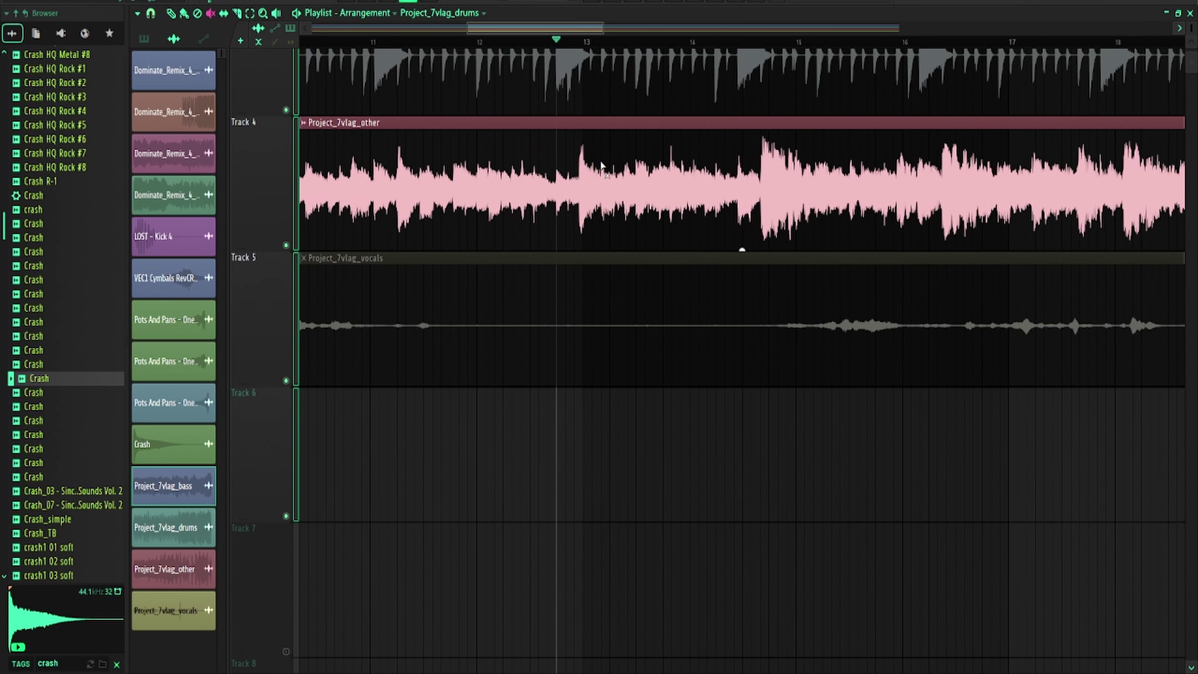
scroll(585, 80, "up", 5)
key("space")
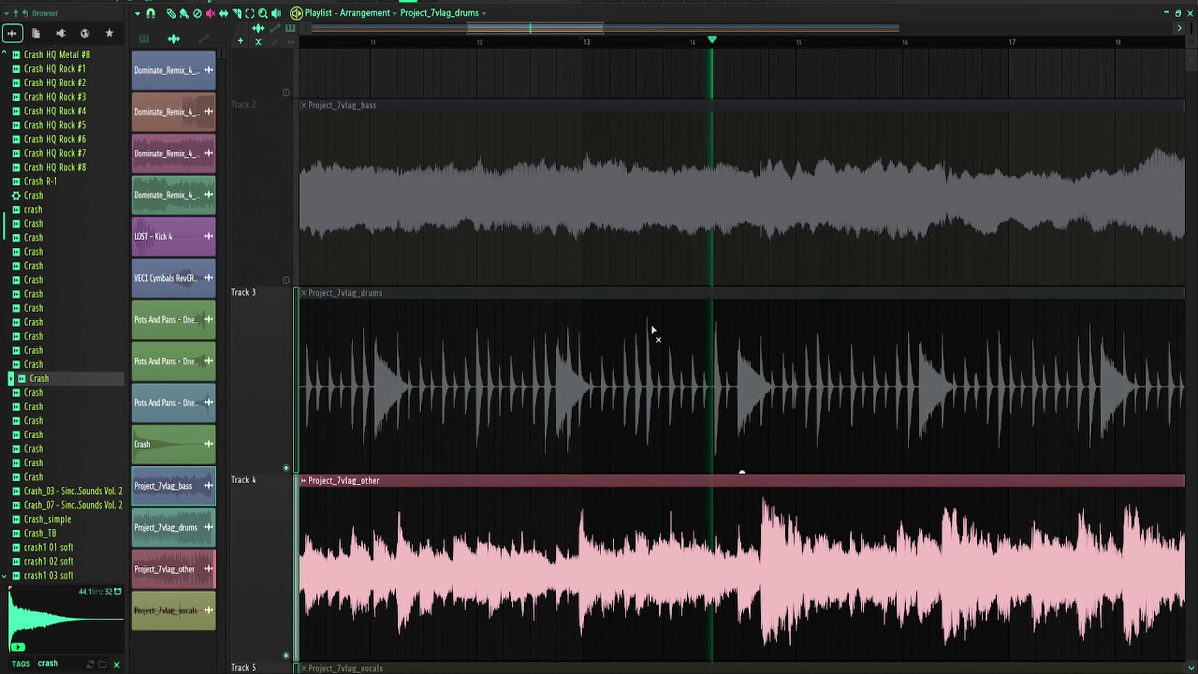
key("space")
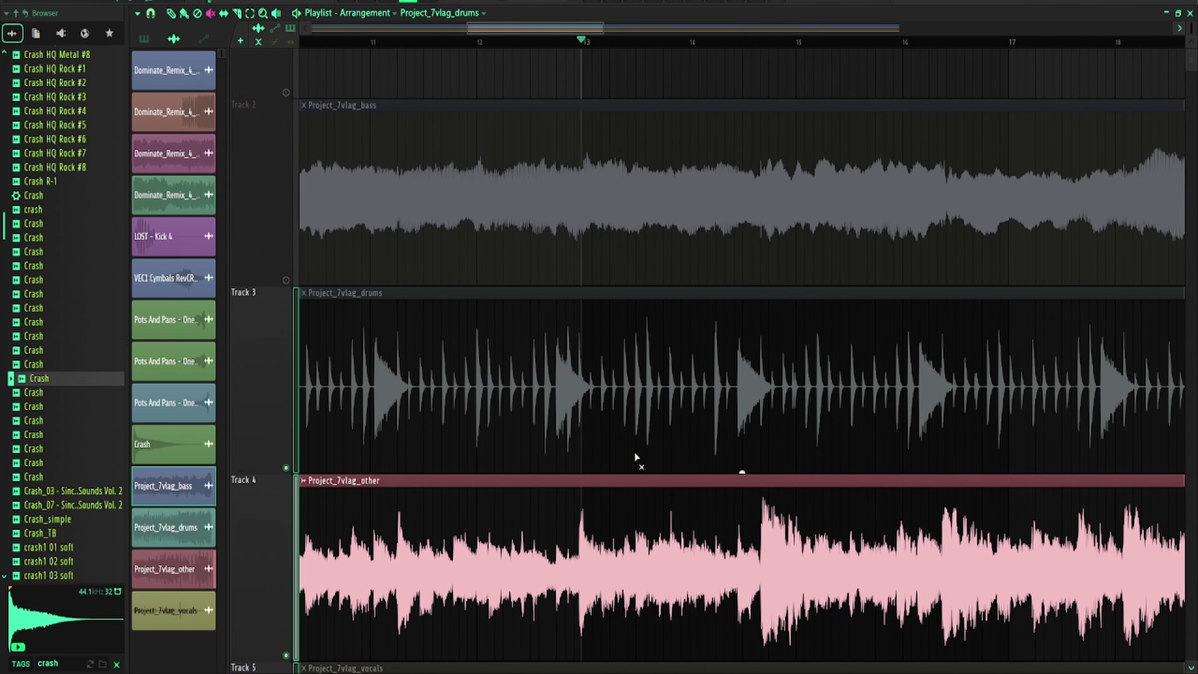
Assign the Project_7vlag_other clip to mixer insert 8 and send insert 8 to insert 10 during playback
key("p")
double_click(637, 479)
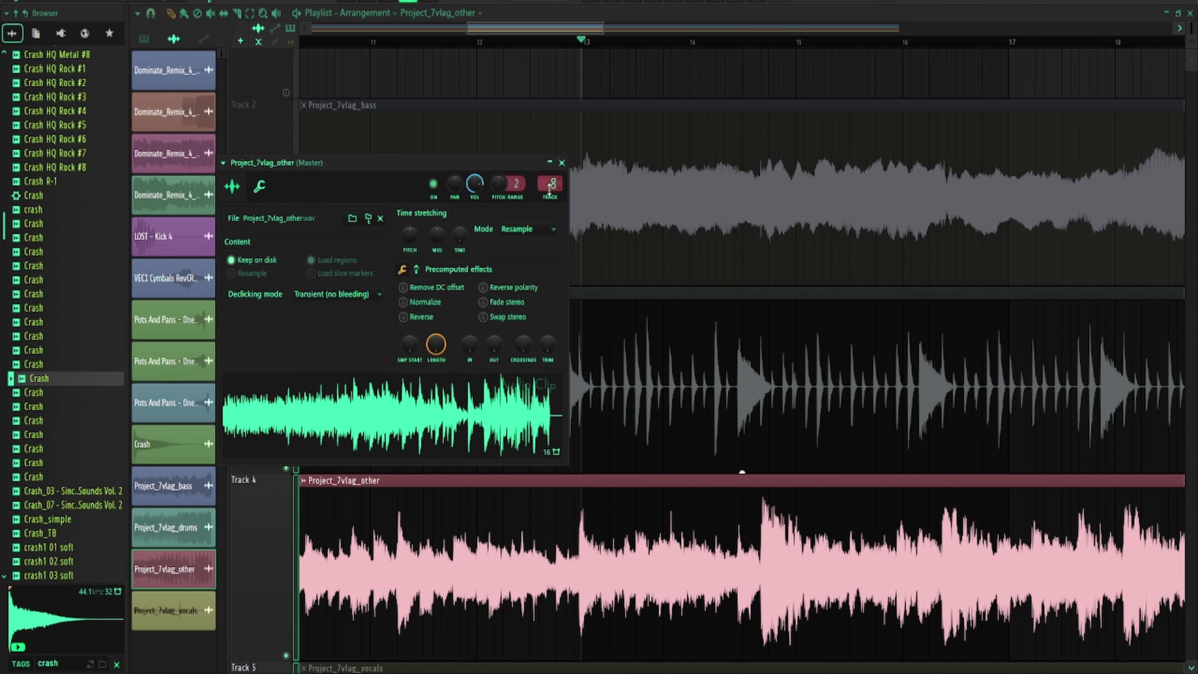
key("F9")
key("space")
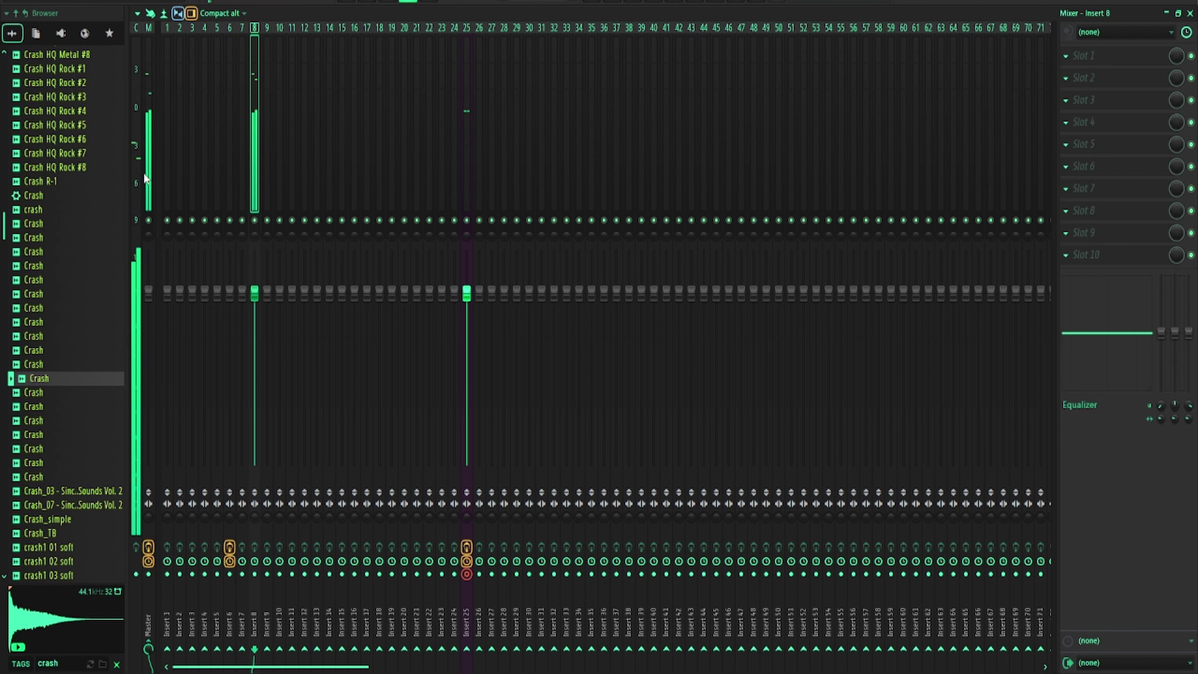
left_click(278, 648)
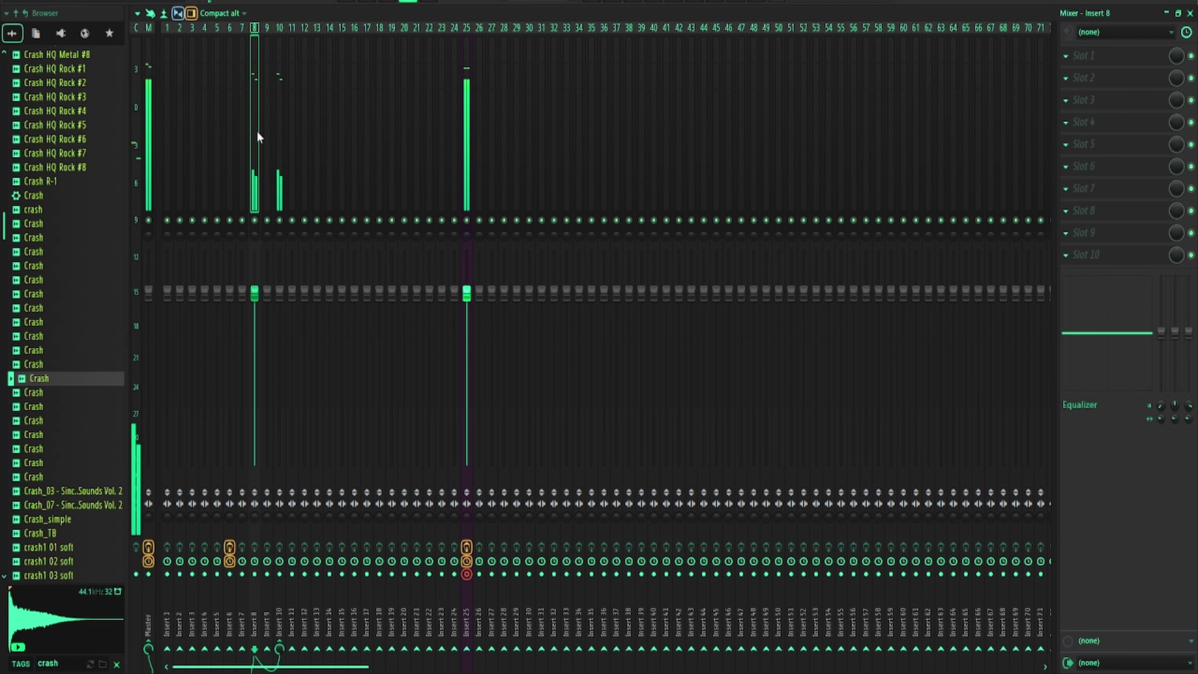
Load Fruity Reeverb 2 into slot 6 of mixer insert 10
left_click(277, 155)
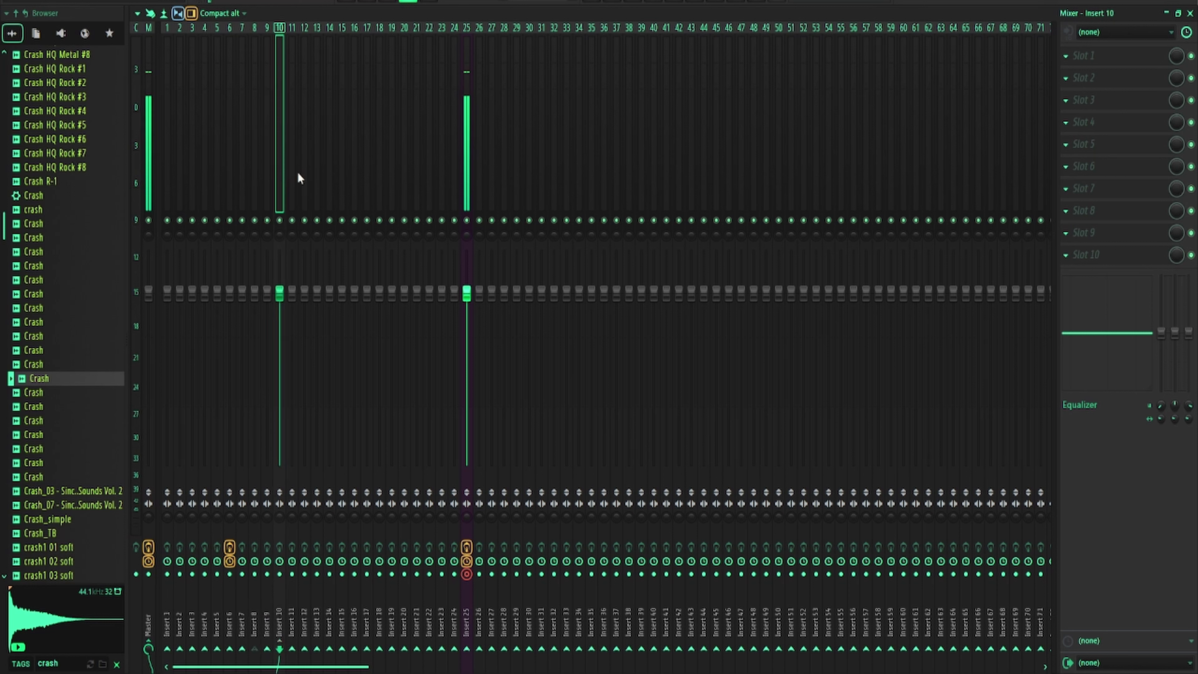
left_click(1081, 184)
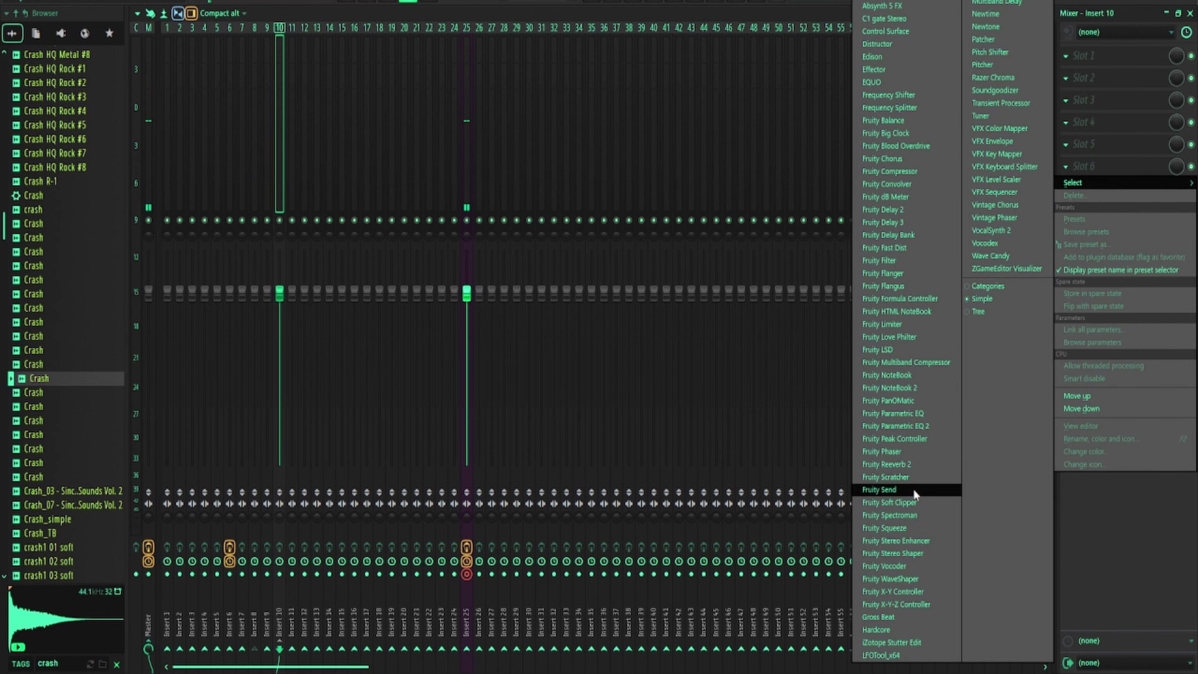
left_click(906, 464)
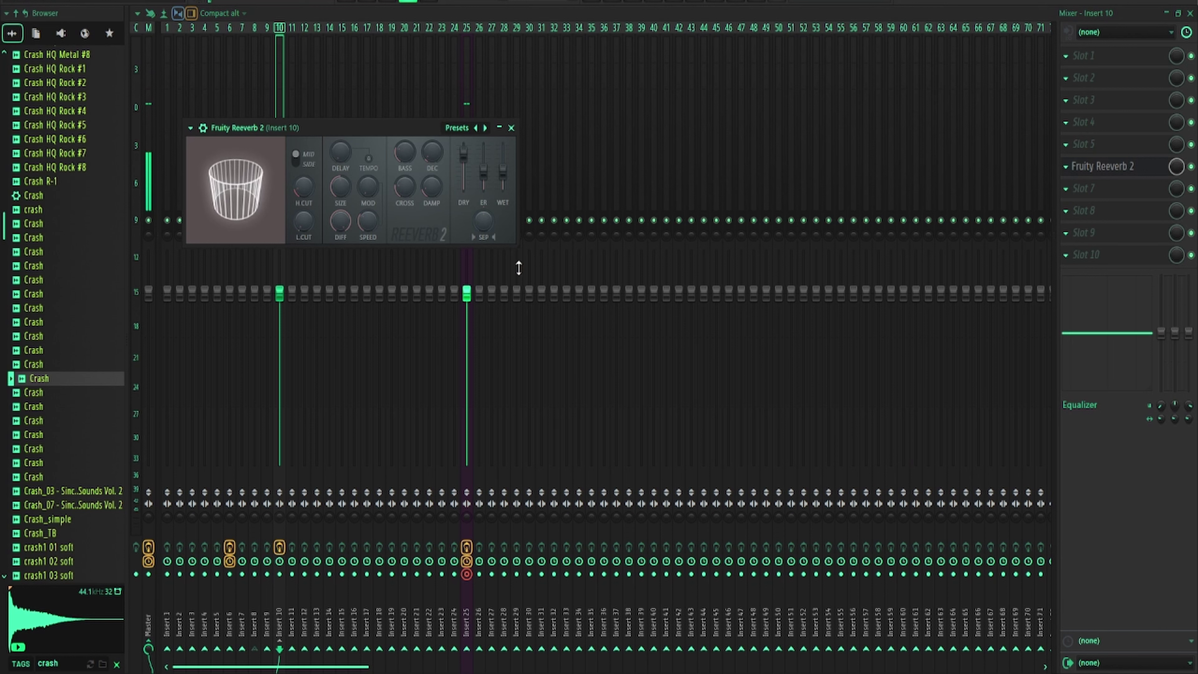
Raise the wet level of Fruity Reeverb 2 on insert 10 to maximum and lower its dry level to minimum
left_click_drag(503, 173, 503, 145)
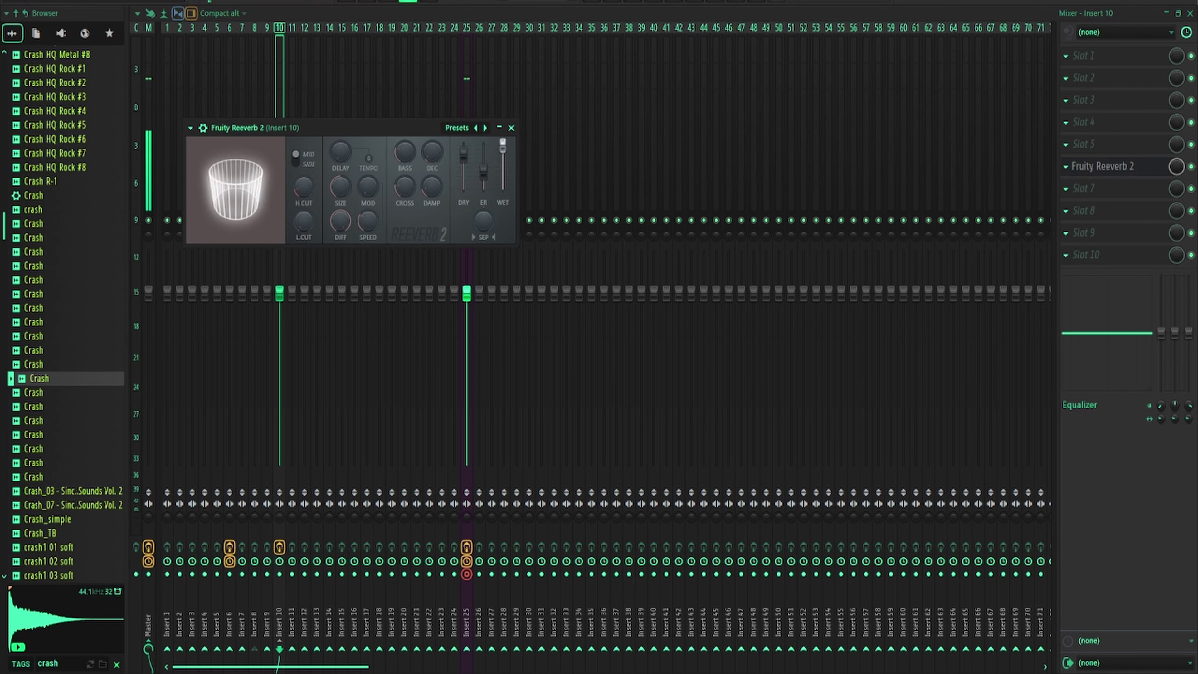
key("Escape")
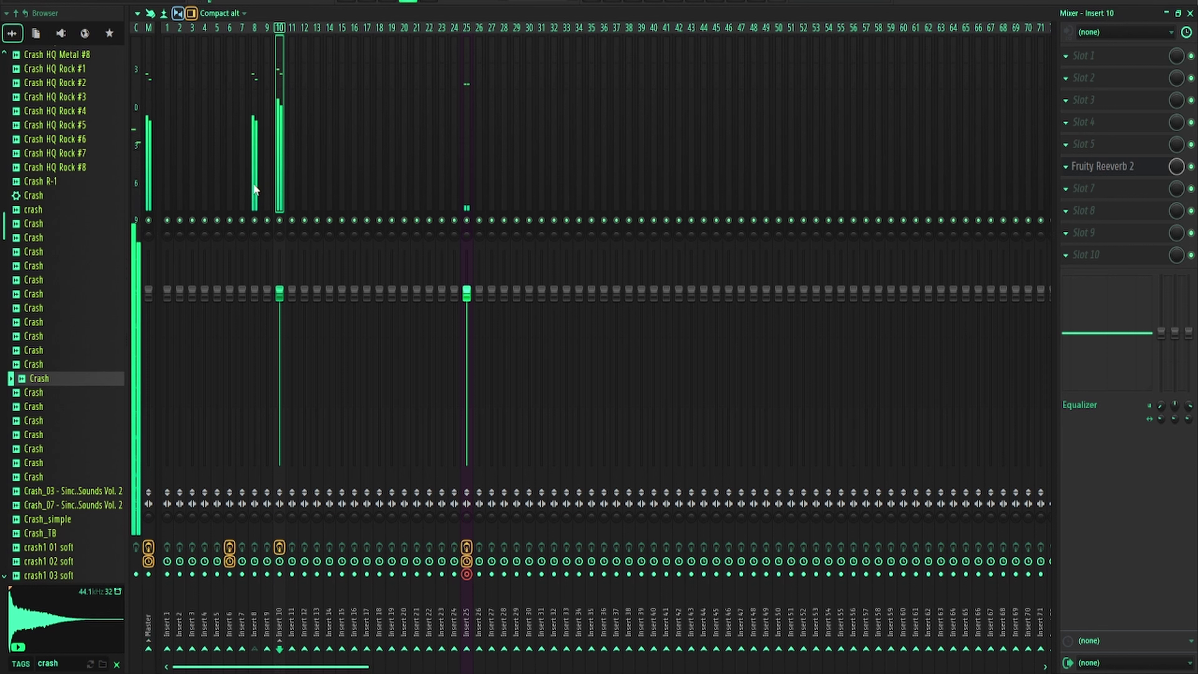
left_click(253, 231)
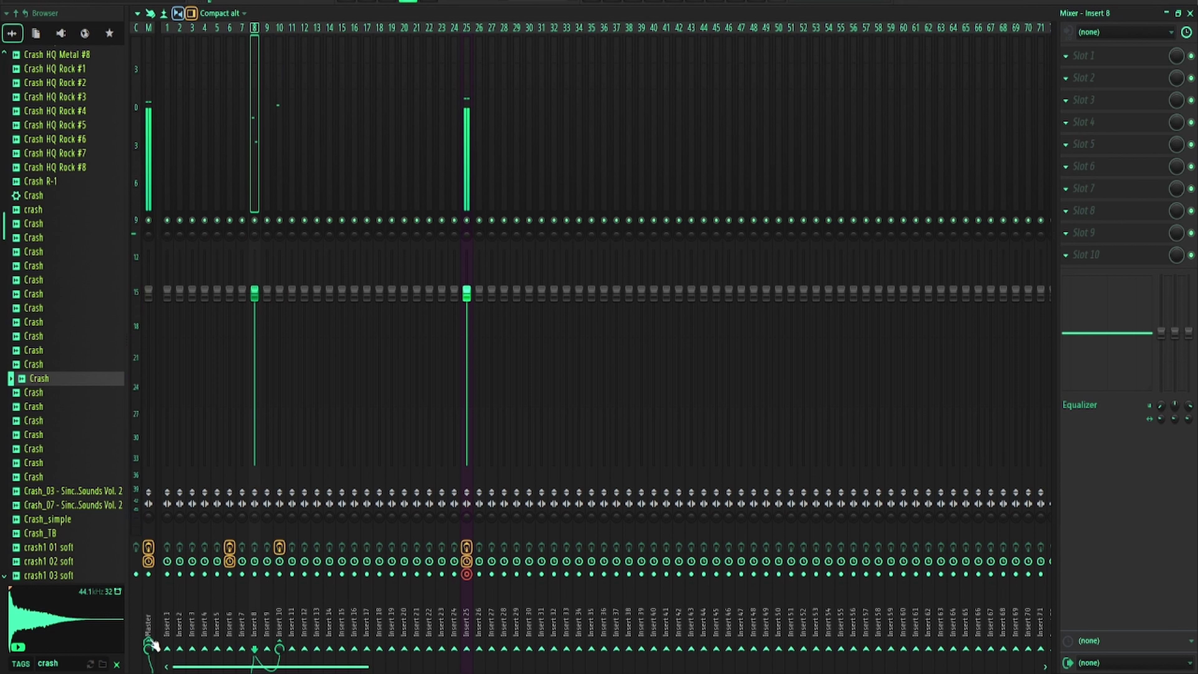
left_click(280, 191)
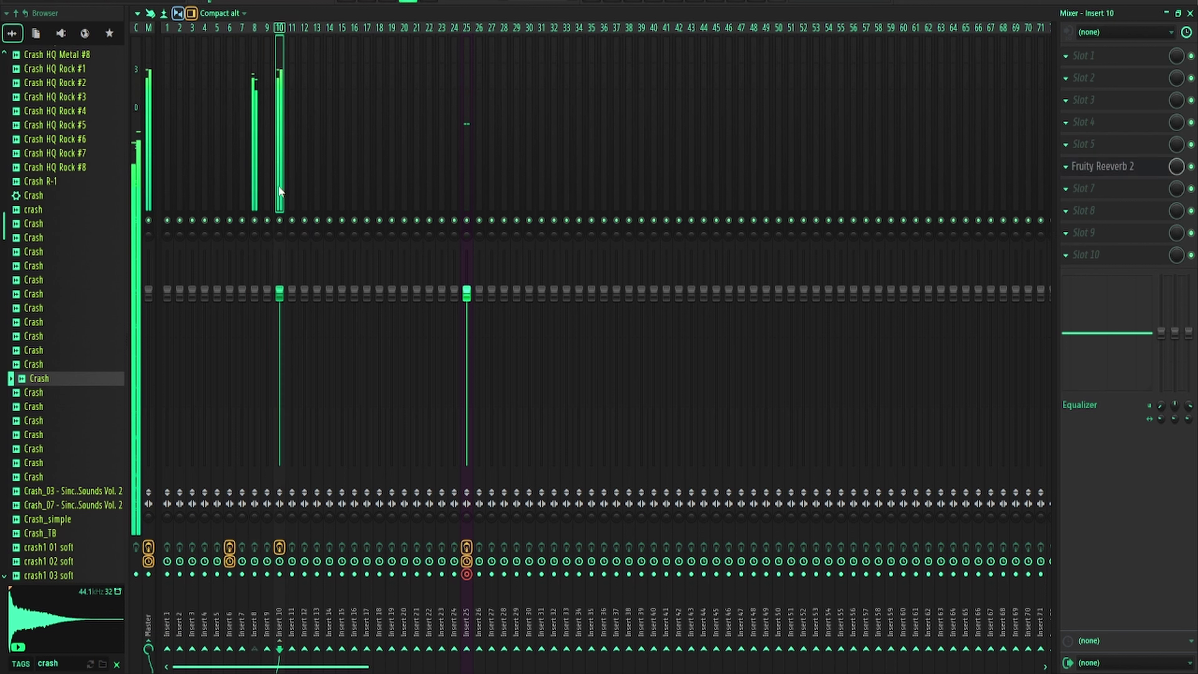
left_click(1128, 166)
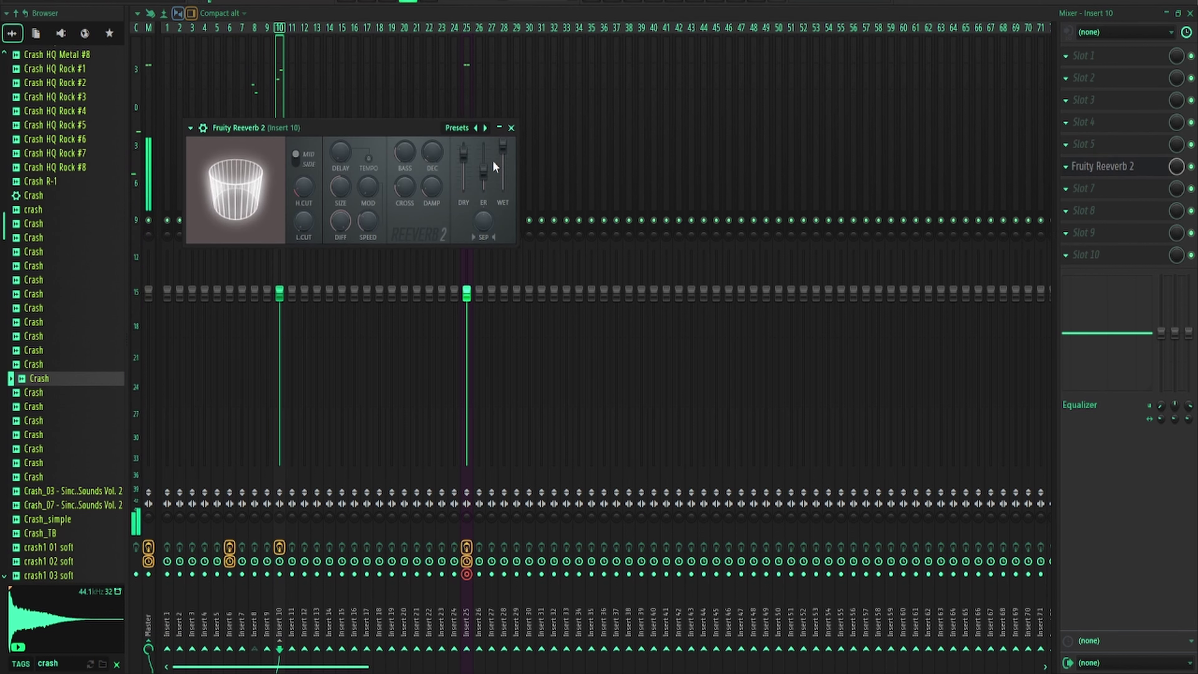
left_click_drag(470, 159, 471, 191)
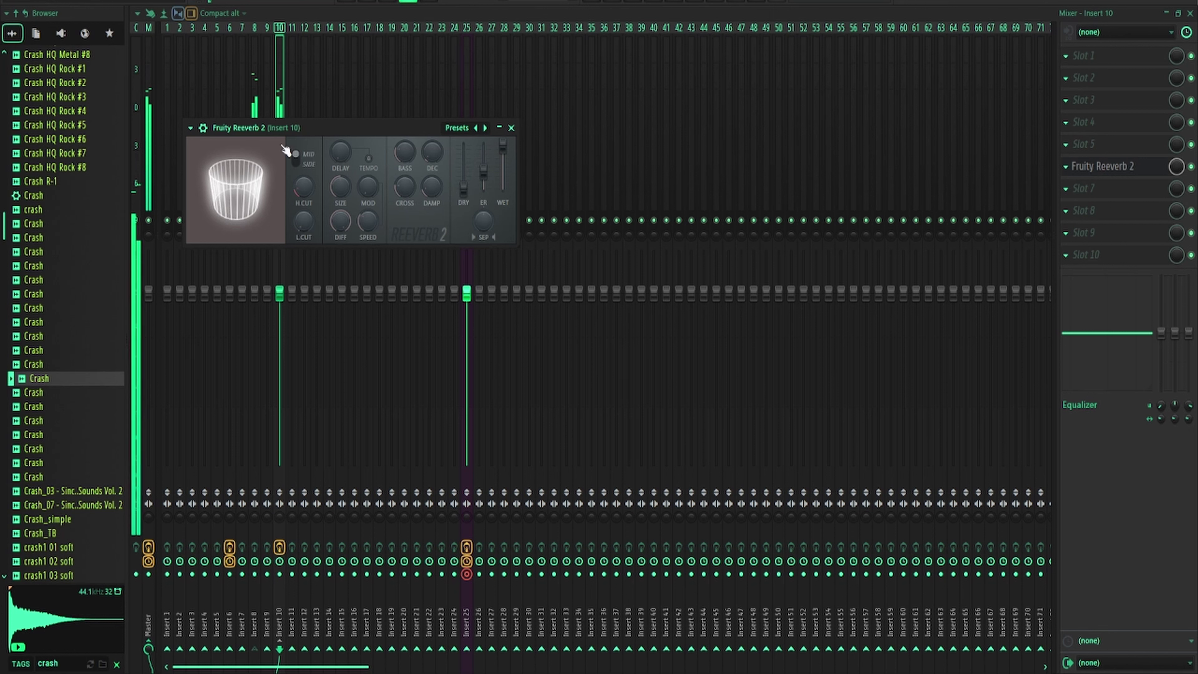
Examine how mixer insert 8 is routed to the master and to insert 10 during playback
left_click(260, 88)
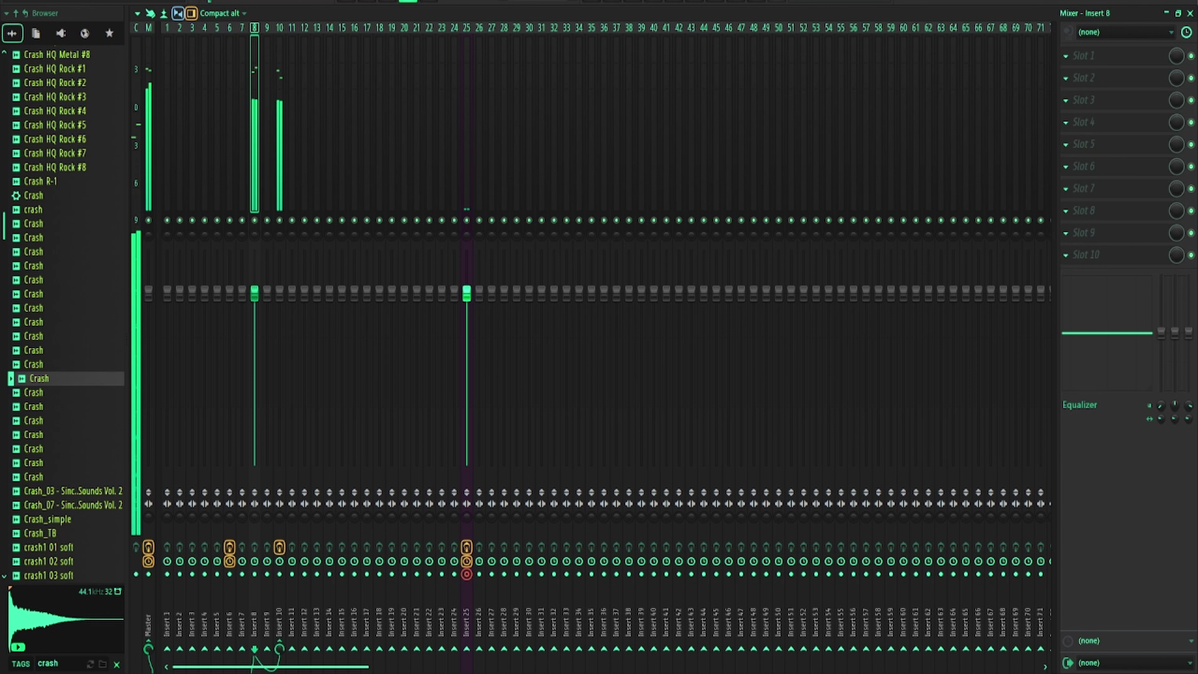
right_click(146, 649)
left_click(139, 649)
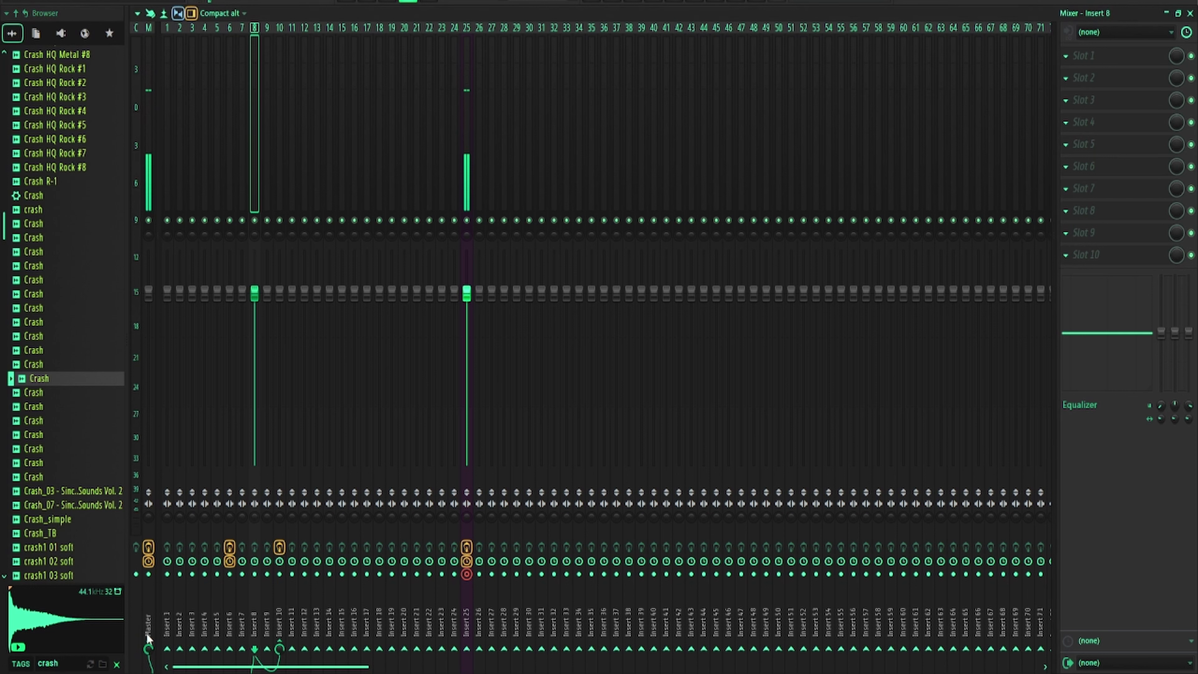
right_click(154, 650)
left_click(195, 458)
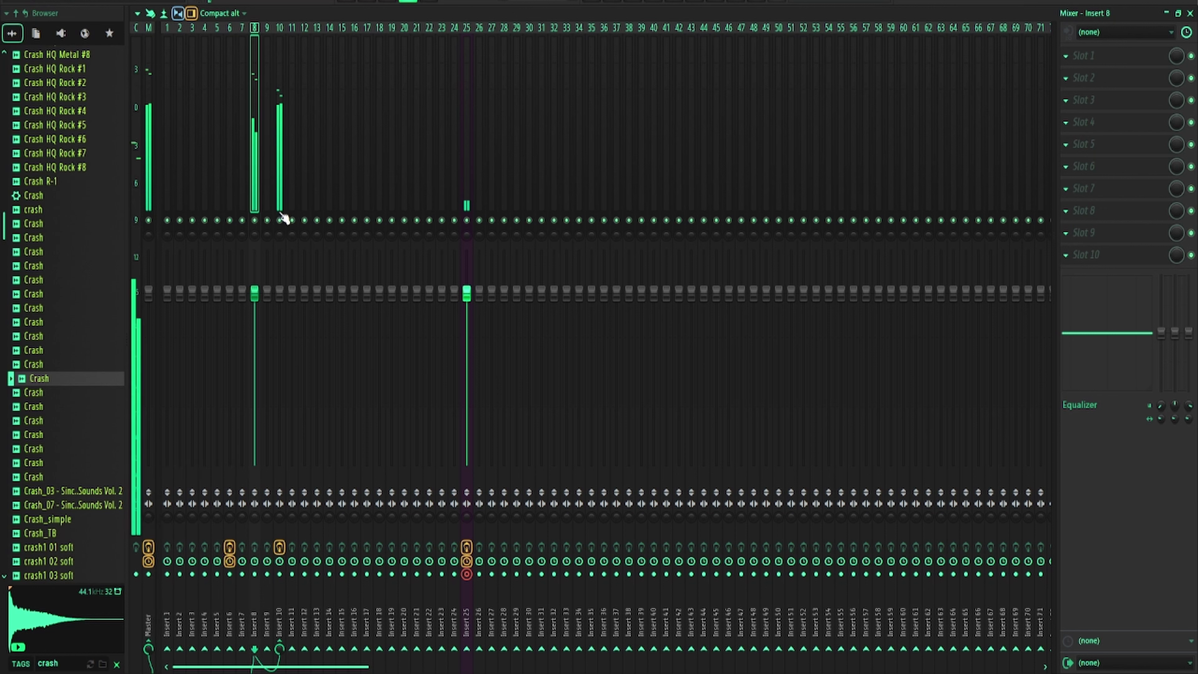
Load the Large Hall preset in Fruity Reeverb 2 and set insert 10's fader moderately below its default level
left_click(280, 294)
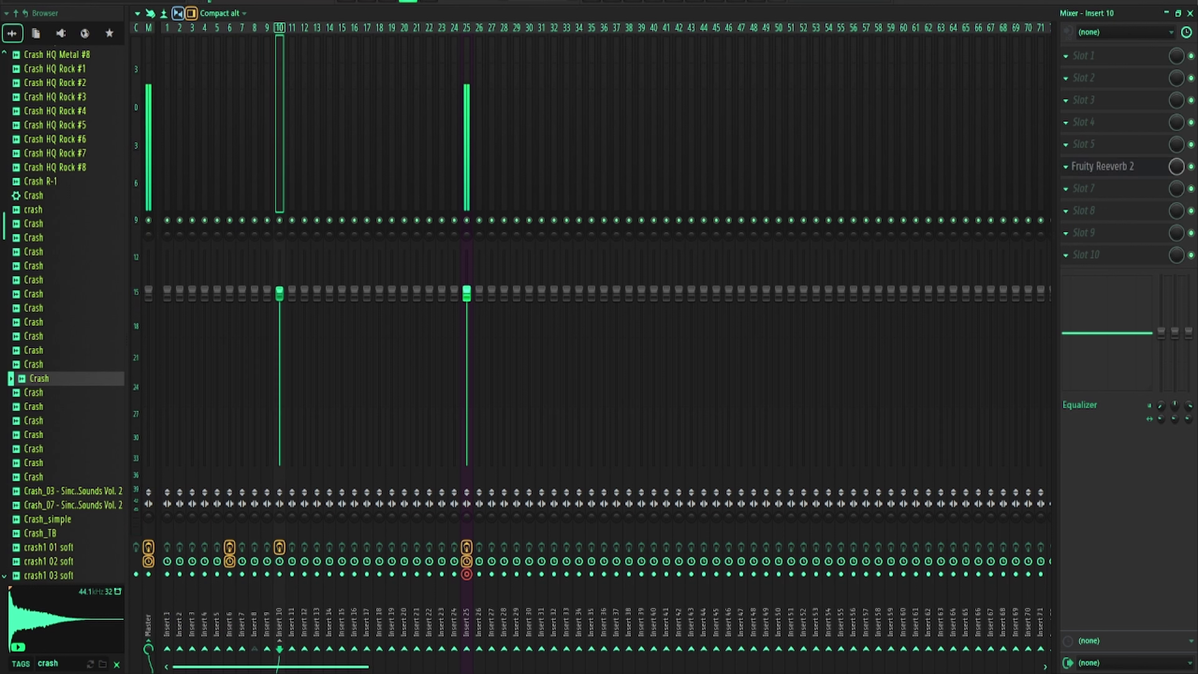
left_click_drag(280, 293, 279, 399)
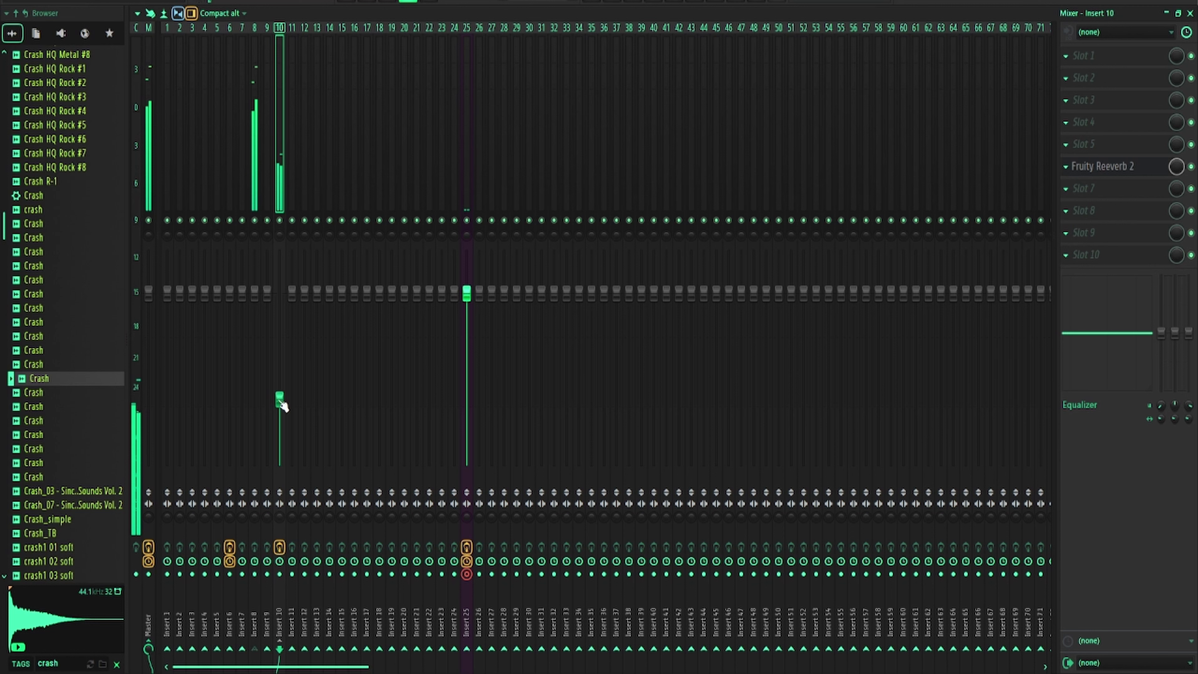
left_click(1115, 166)
left_click(456, 128)
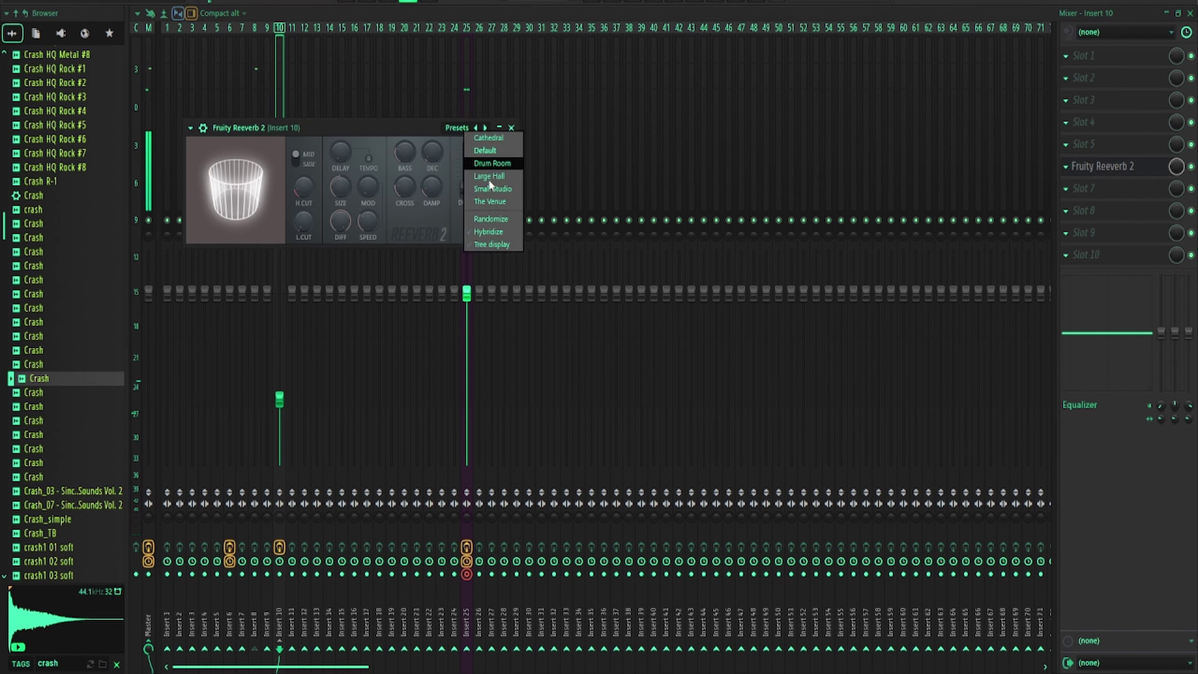
left_click(512, 189)
left_click_drag(280, 400, 280, 343)
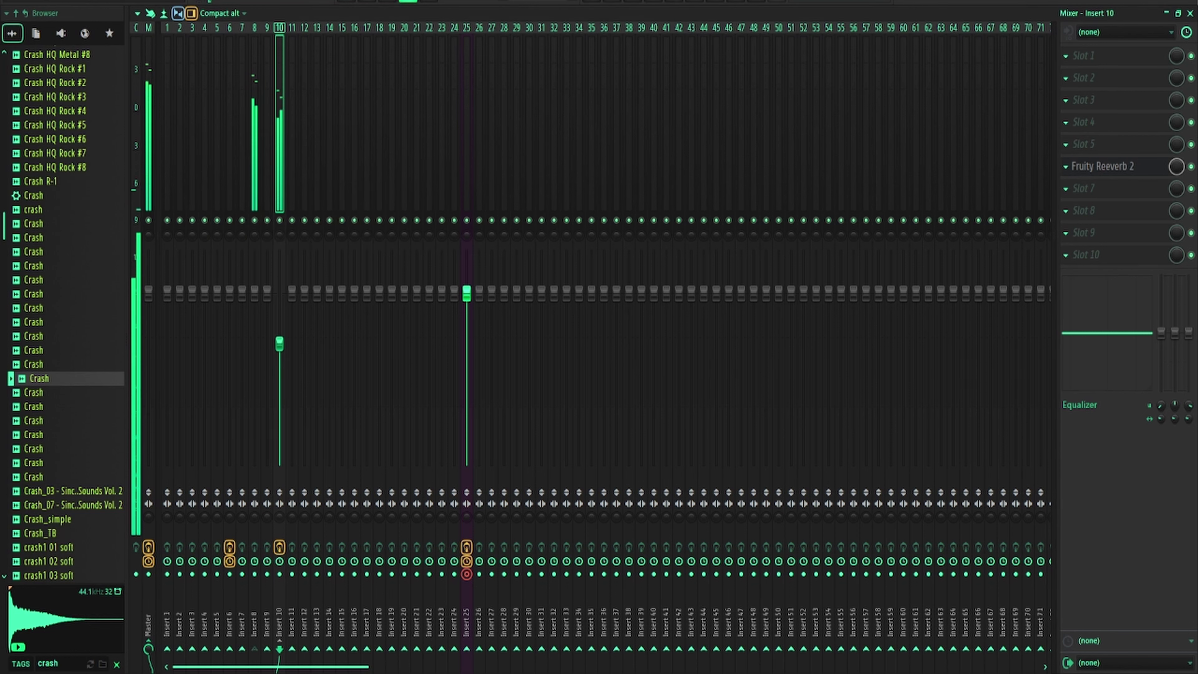
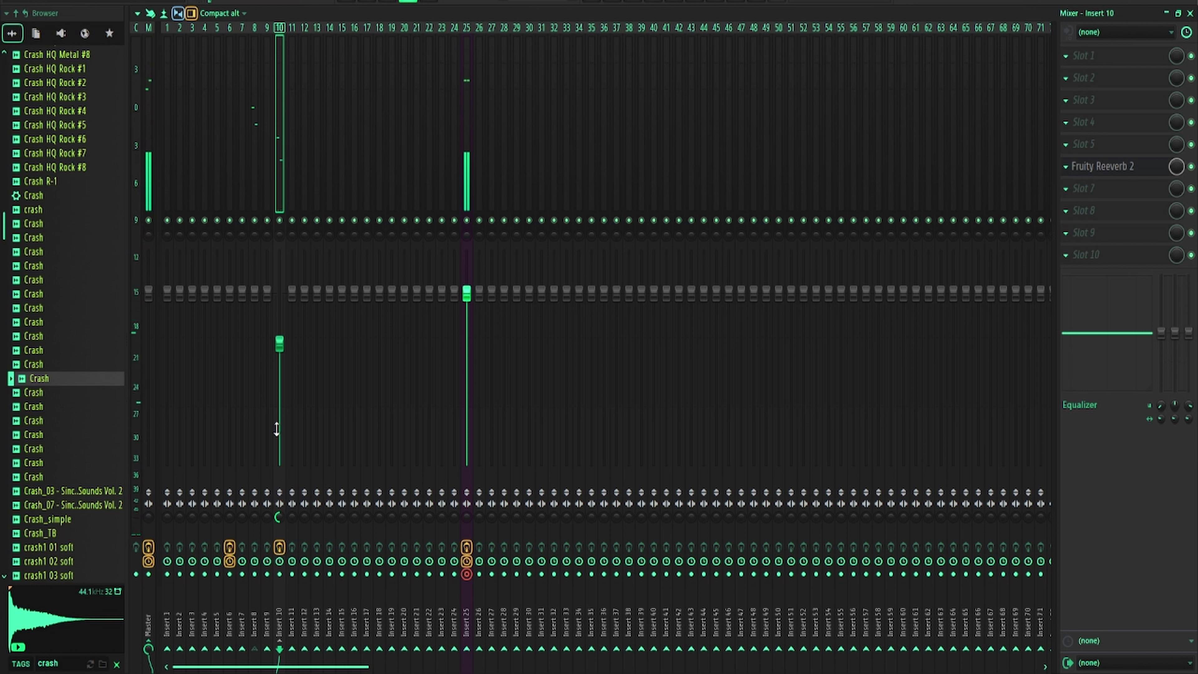
Bring the Project_7vlag_bass stem back in on the playlist and play it with the other stem from bar 13
scroll(278, 201, "down", 3)
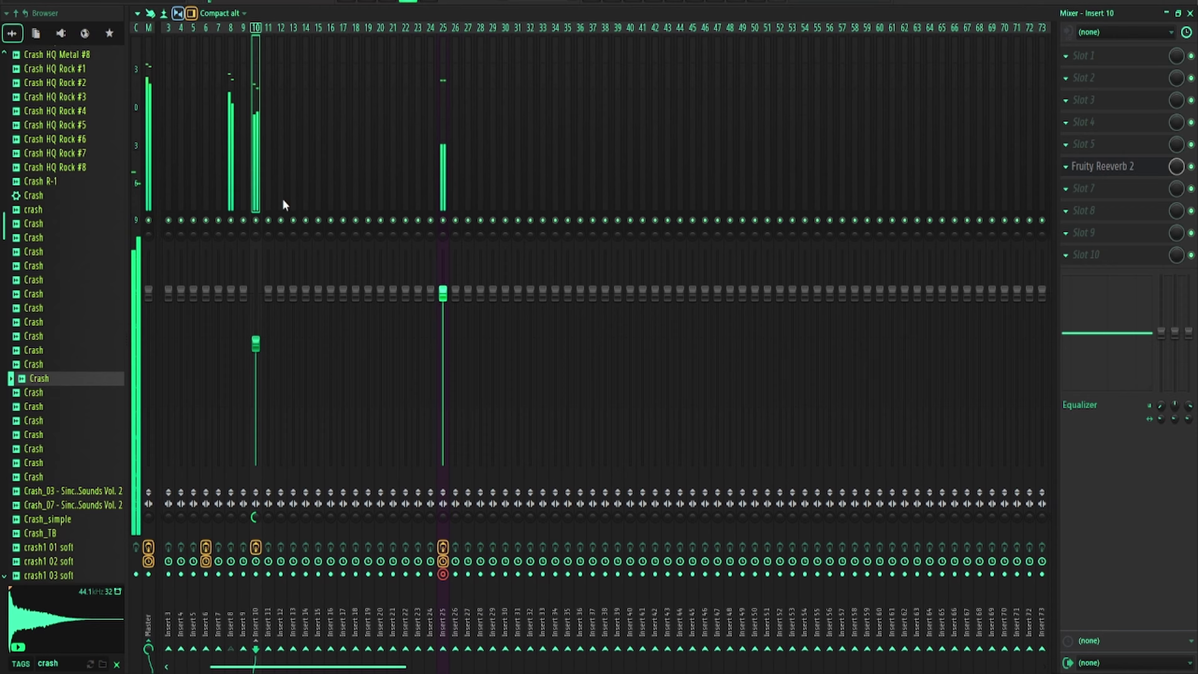
left_click(219, 199)
scroll(211, 184, "up", 3)
scroll(212, 187, "left", 1)
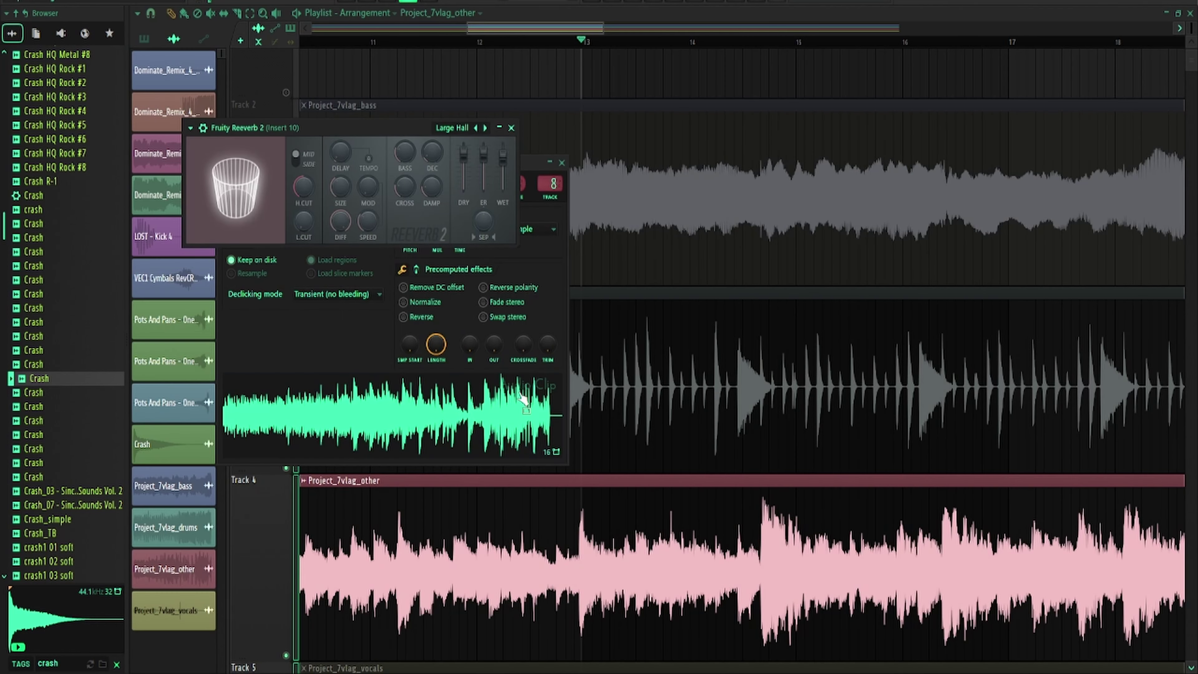
left_click(296, 317)
right_click(287, 280)
right_click(286, 280)
key("space")
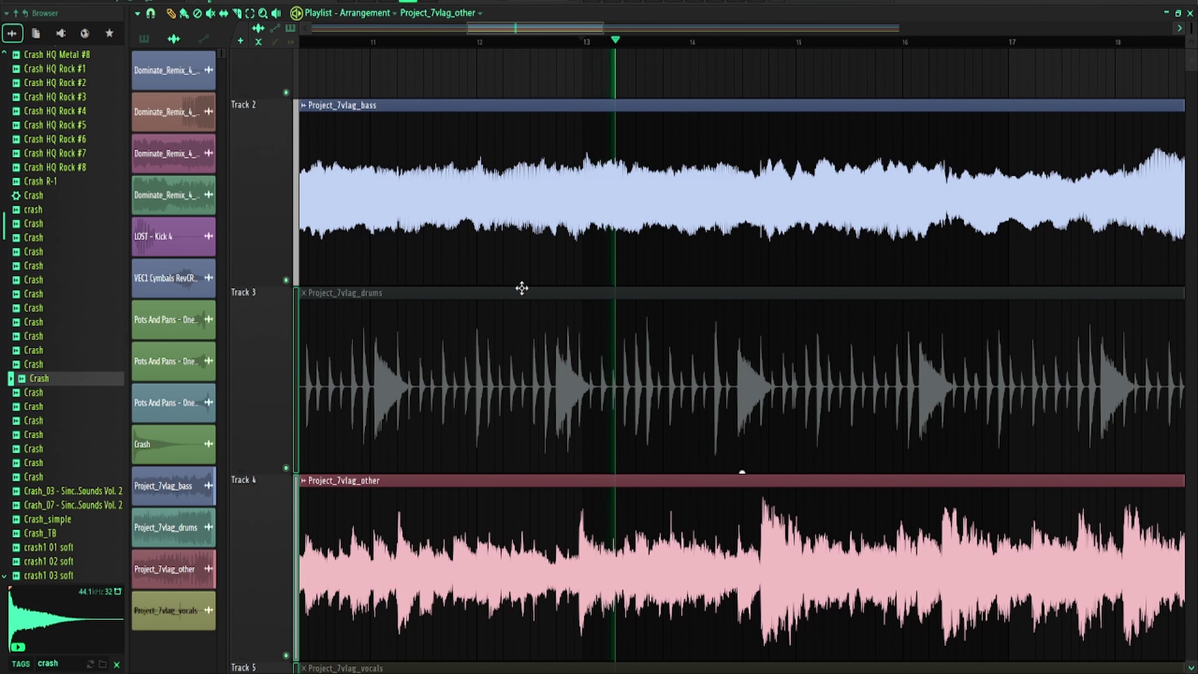
Unmute the Project_7vlag_drums clip and play the bass, drums and other stems together from the start
scroll(521, 290, "down", 3)
scroll(520, 293, "up", 3)
scroll(520, 294, "up", 1)
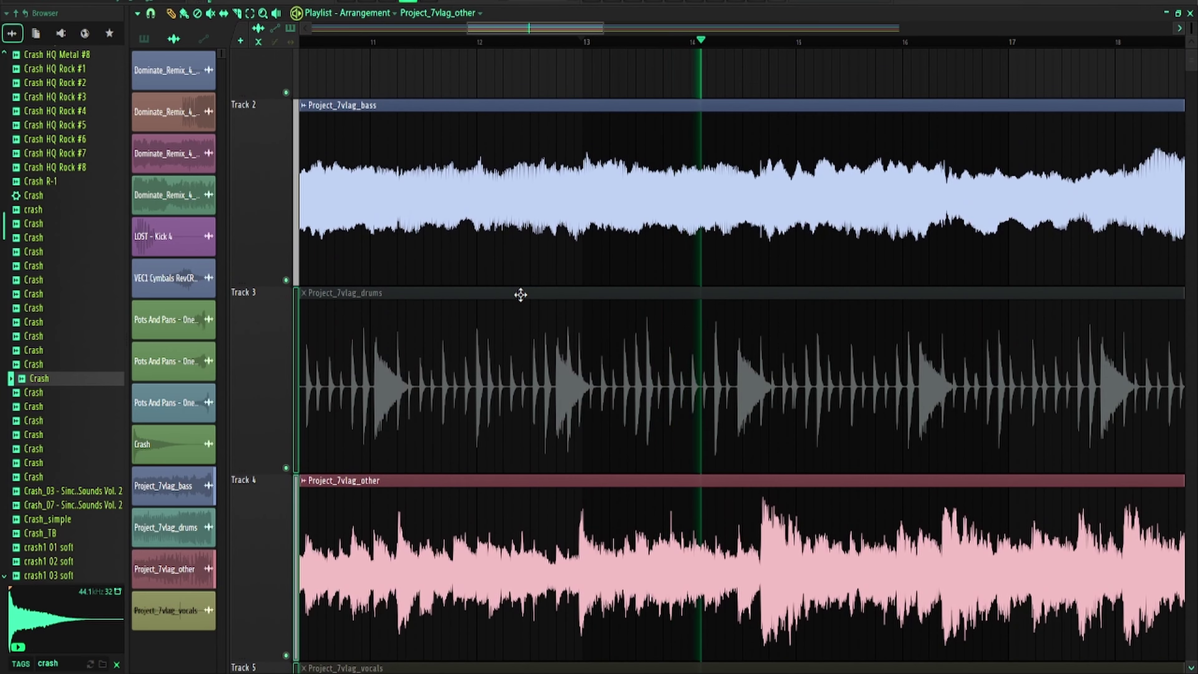
key("y")
left_click(409, 338)
left_click(408, 337)
scroll(410, 337, "down", 8)
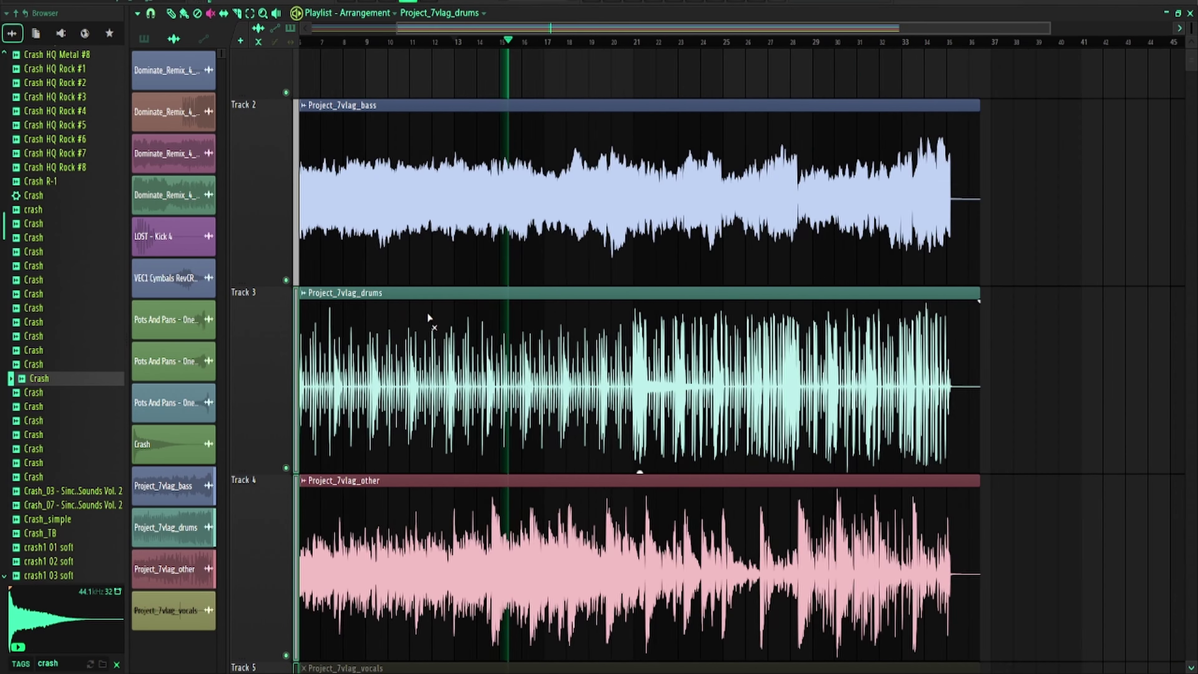
left_click(318, 46)
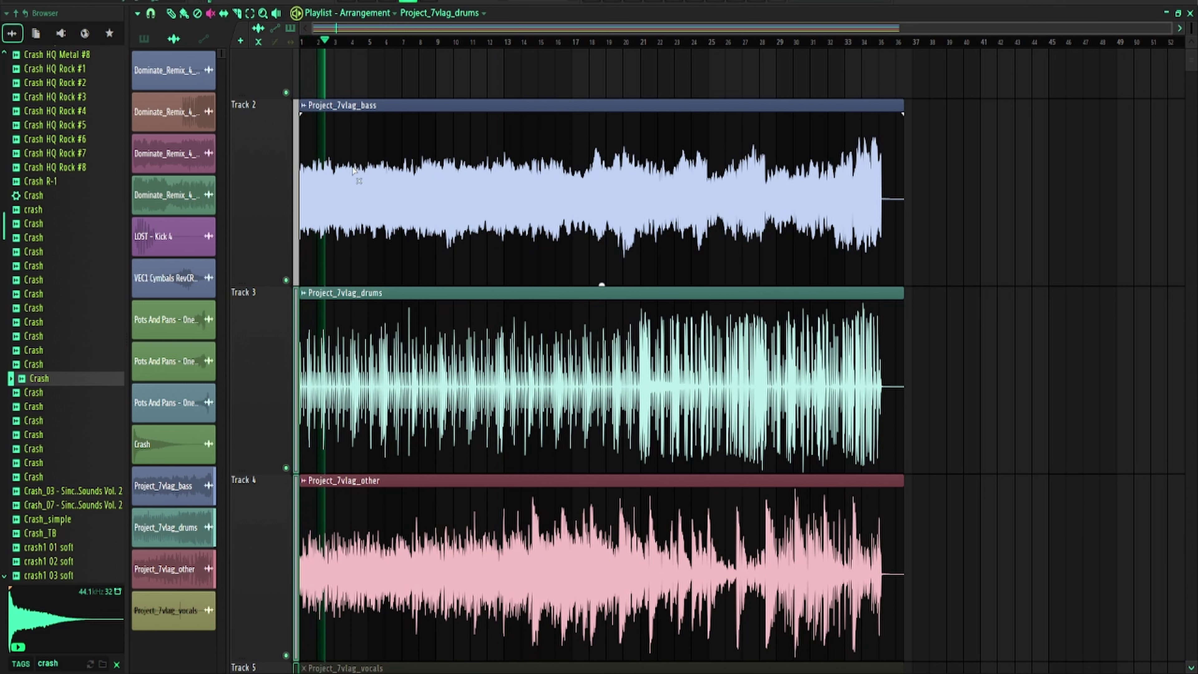
key("space")
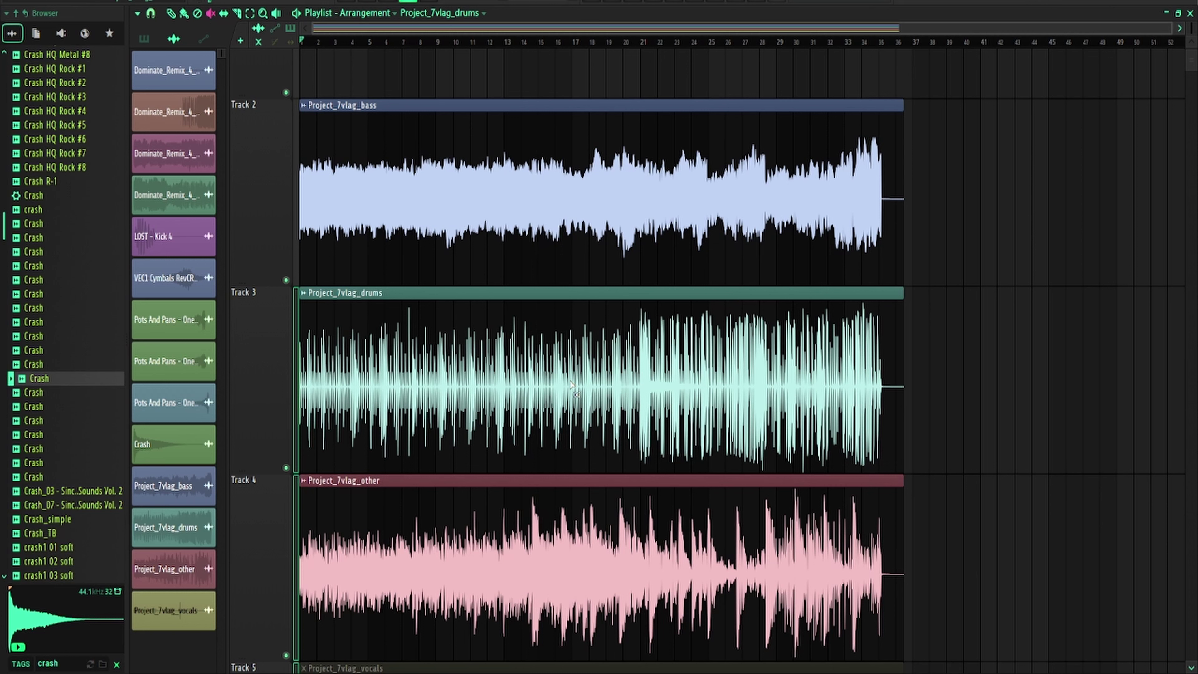
key("space")
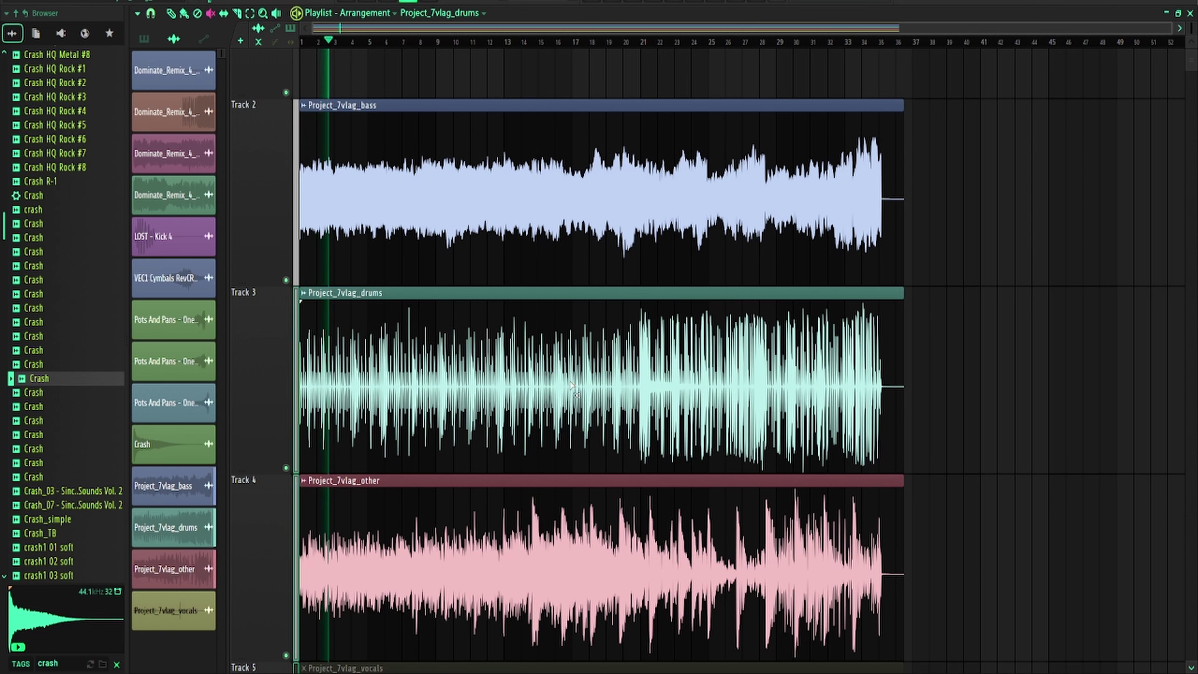
key("space")
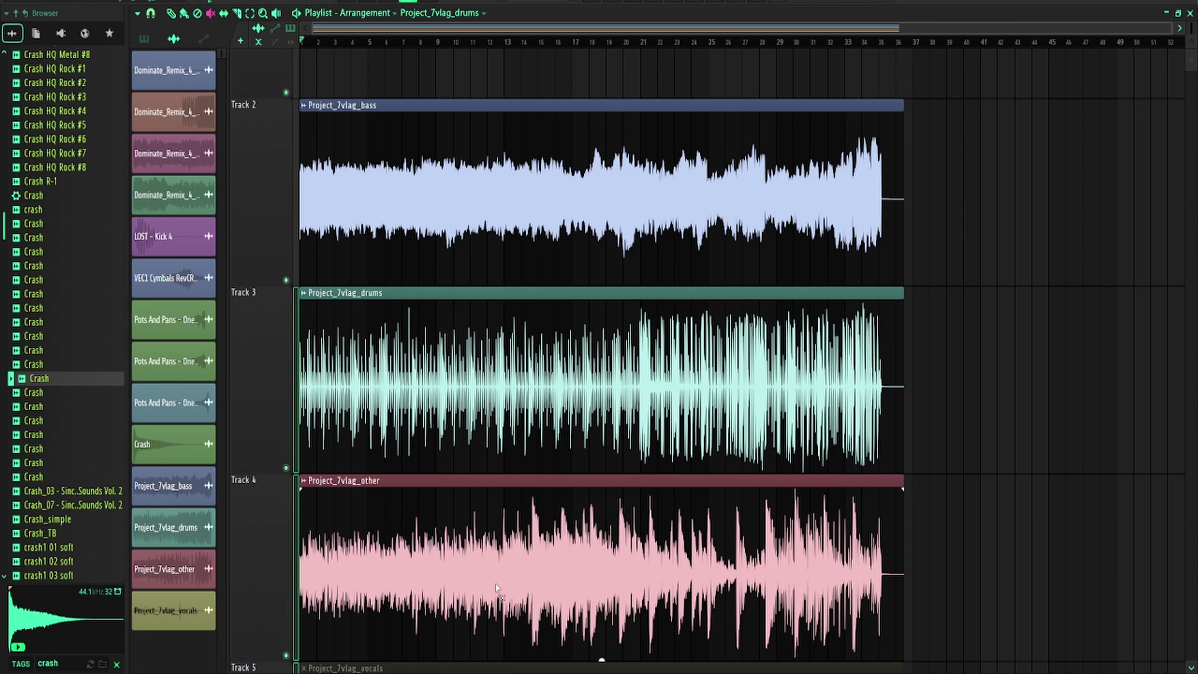
Silence the bass track and the Project_7vlag_drums clip to play the Project_7vlag_other stem alone from the start
right_click(285, 655)
key("space")
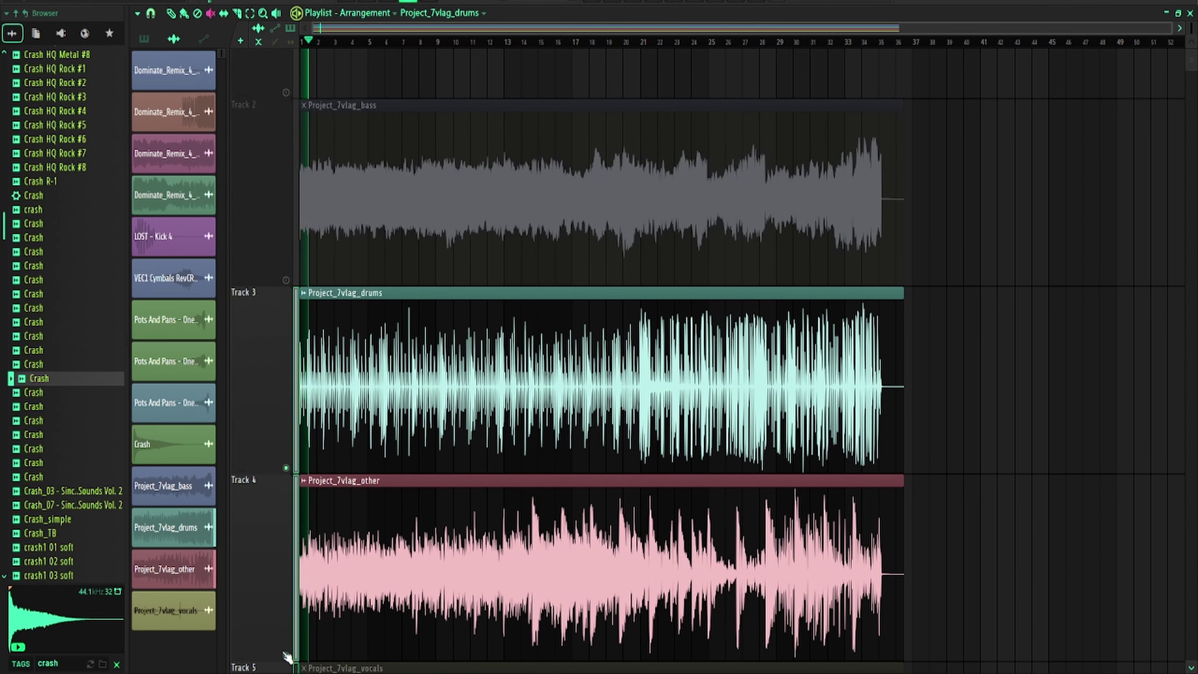
key("space")
left_click(353, 454)
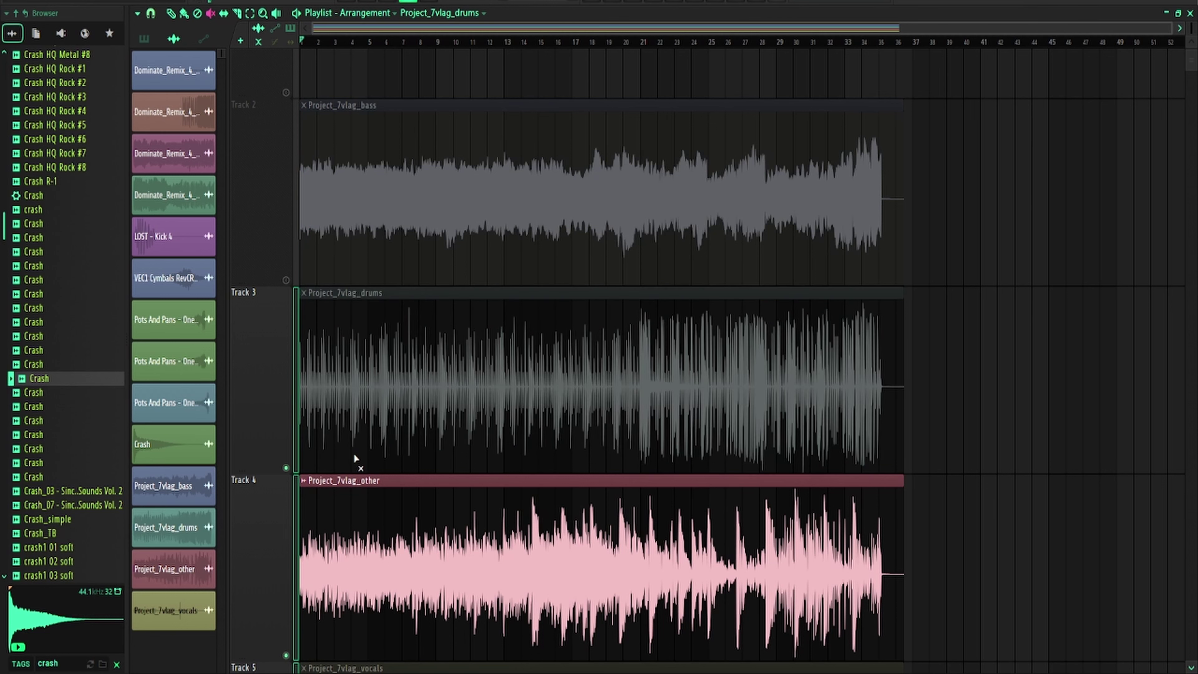
key("space")
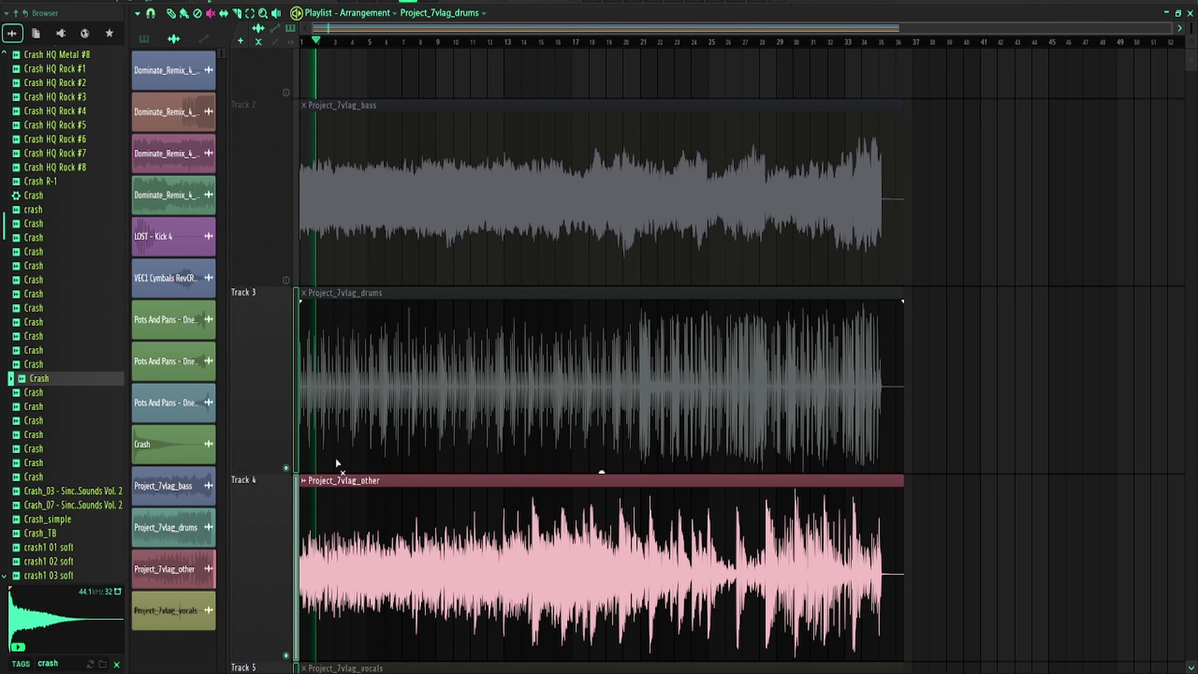
key("space")
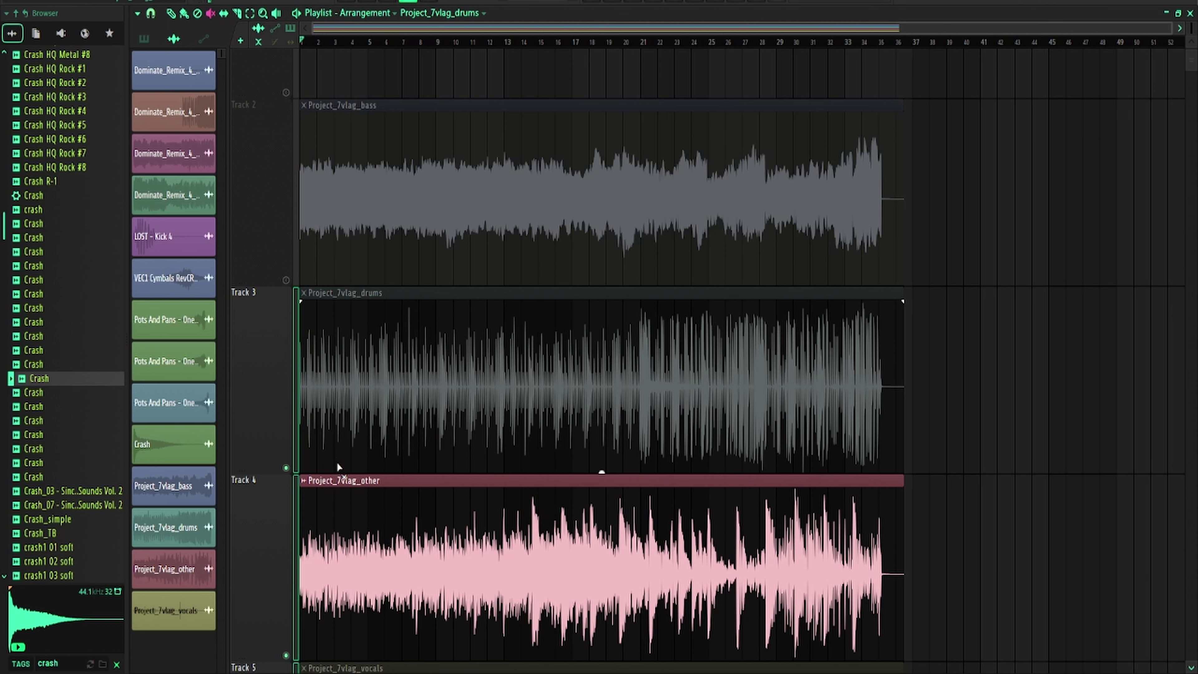
Unmute the Project_7vlag_drums clip, lower its volume to -6.8 dB during playback and bring the bass track back in
left_click(336, 463)
key("p")
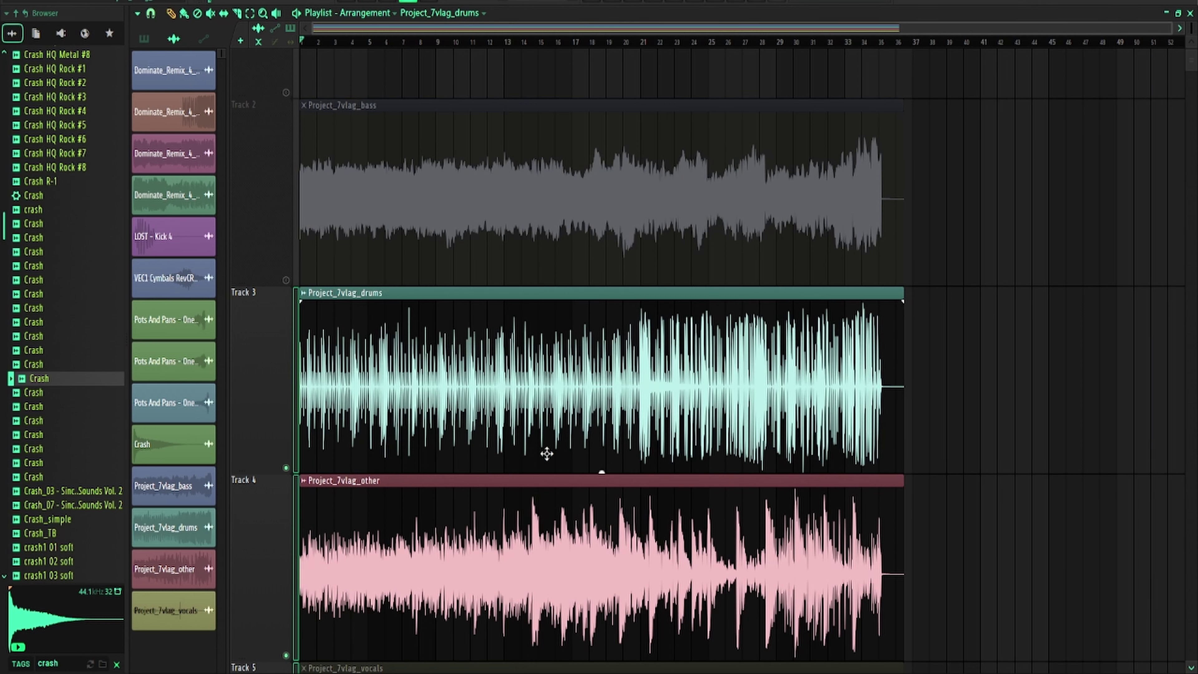
key("space")
left_click_drag(603, 473, 602, 476)
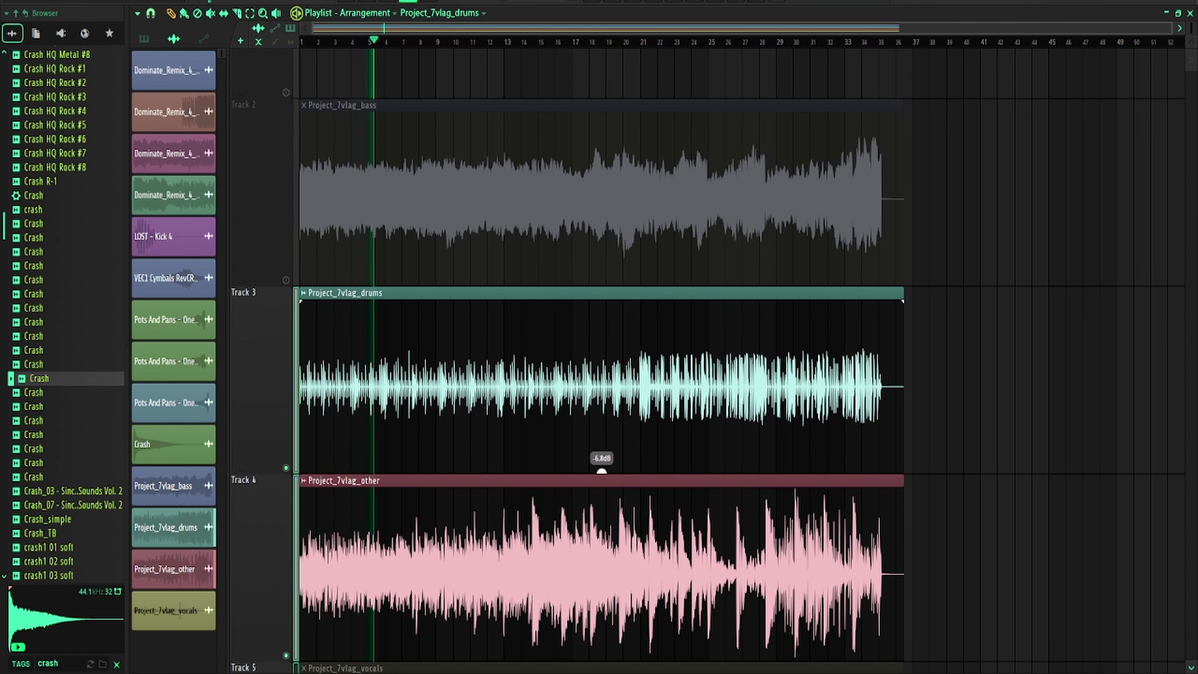
right_click(287, 467)
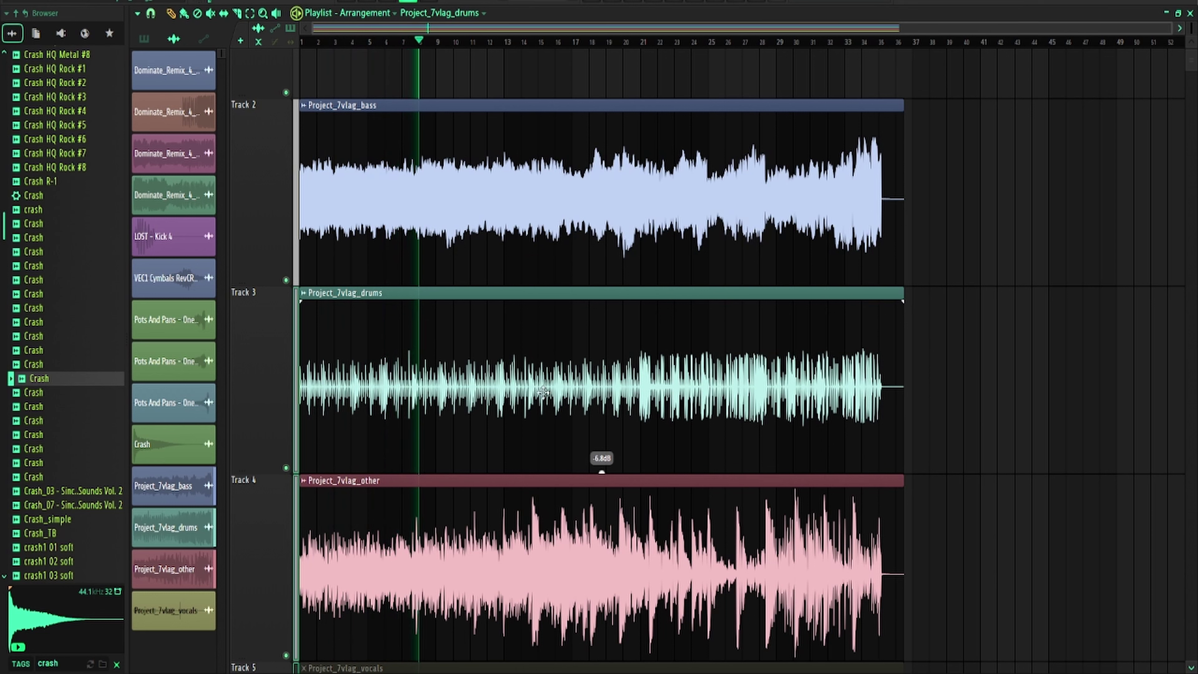
Stop playback and assign the Project_7vlag_drums channel to mixer insert 3
key("space")
double_click(370, 328)
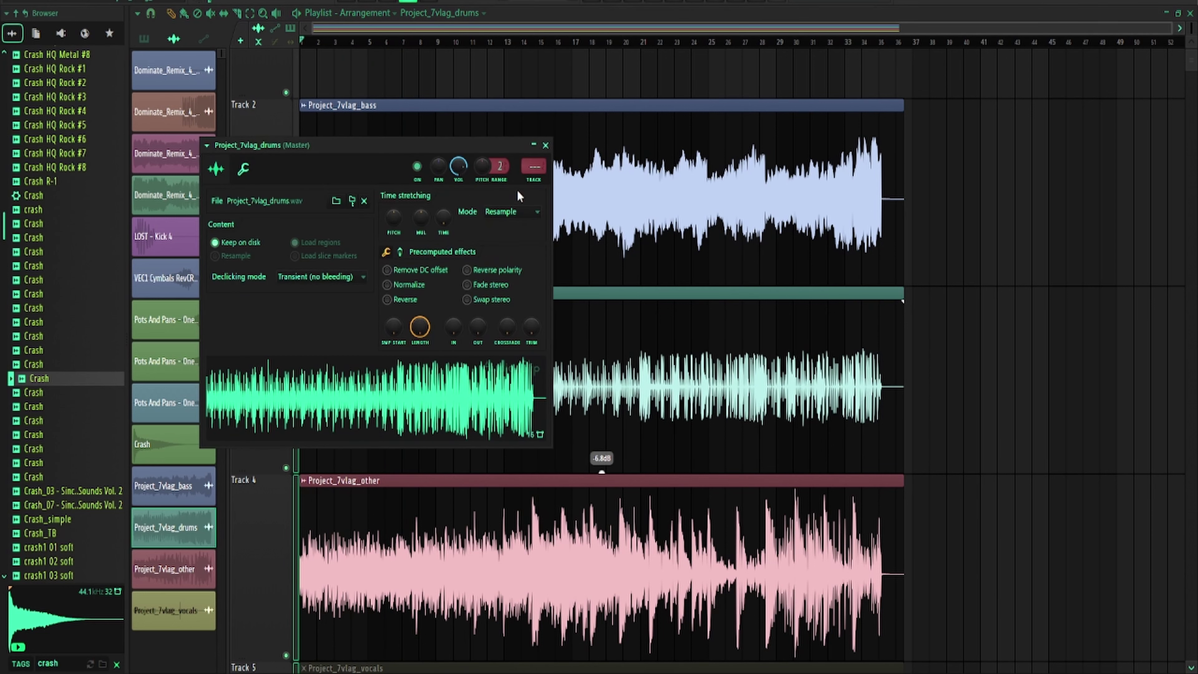
left_click(539, 166)
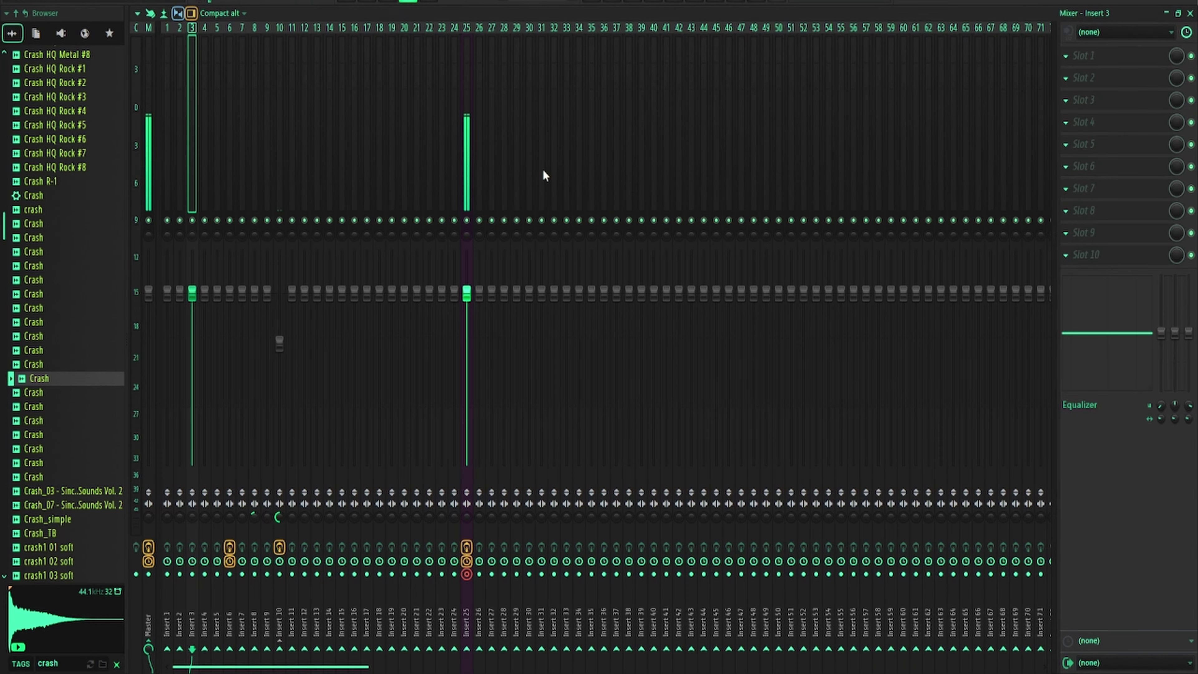
Load Fruity Parametric EQ 2 on insert 3 and cut band 4 by about 10 dB near 202 Hz with a widened bandwidth
left_click(1108, 123)
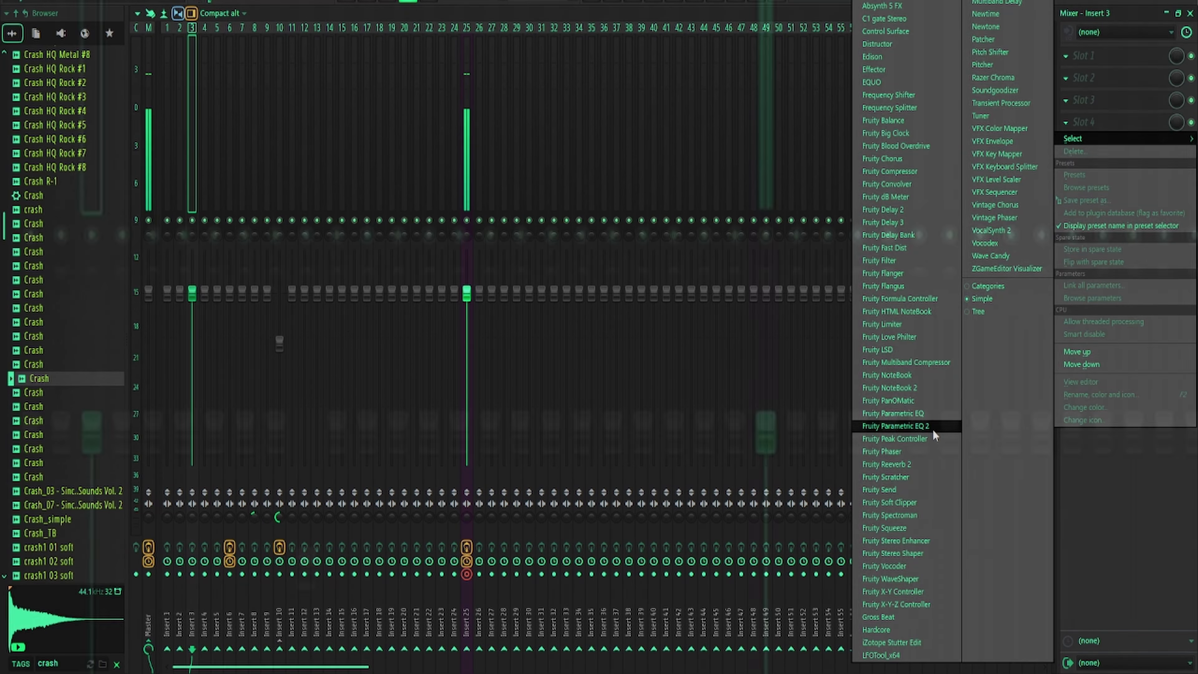
left_click(933, 426)
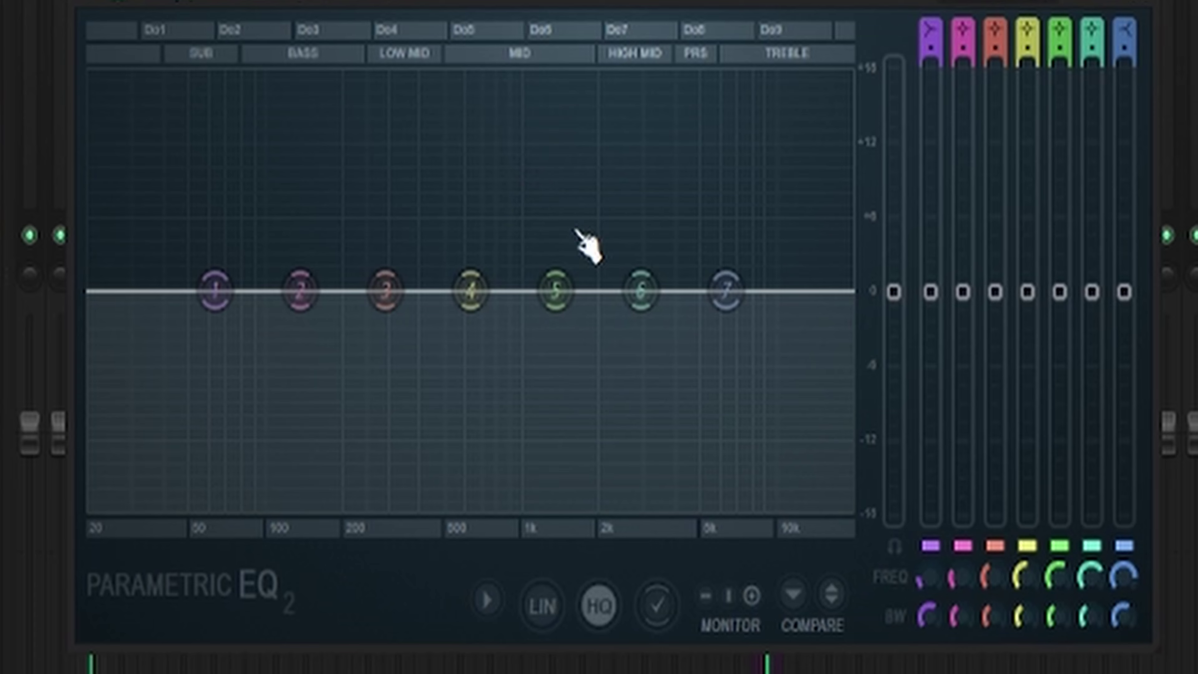
left_click_drag(472, 292, 388, 141)
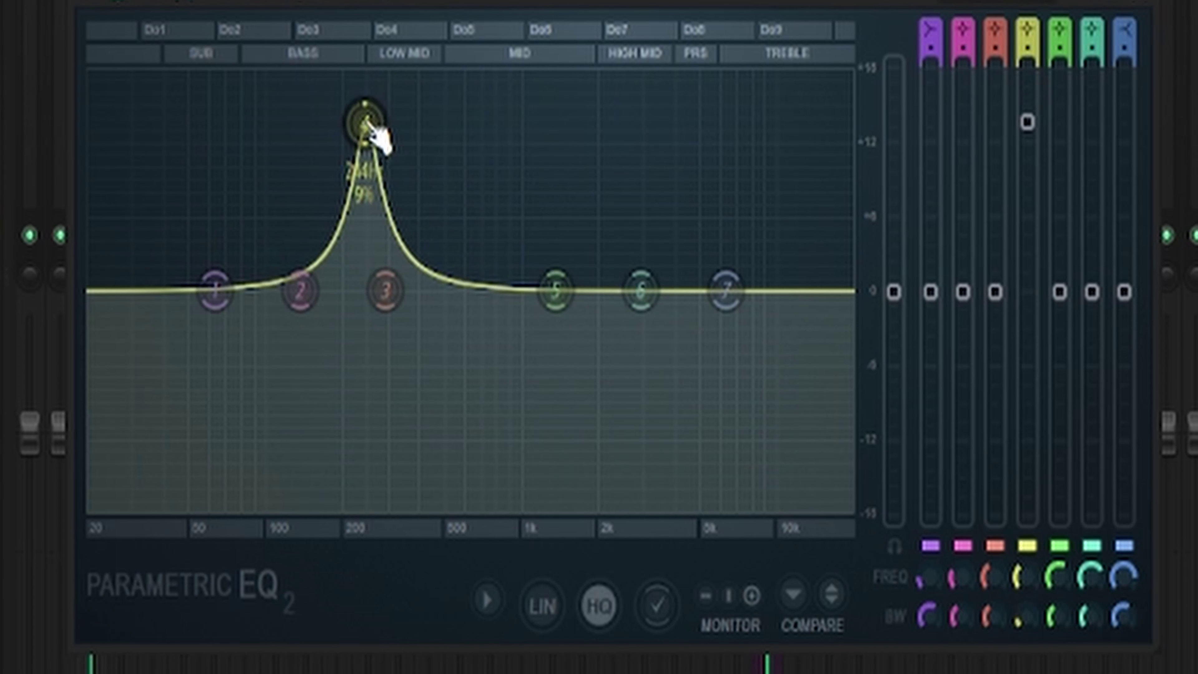
left_click_drag(377, 137, 351, 398)
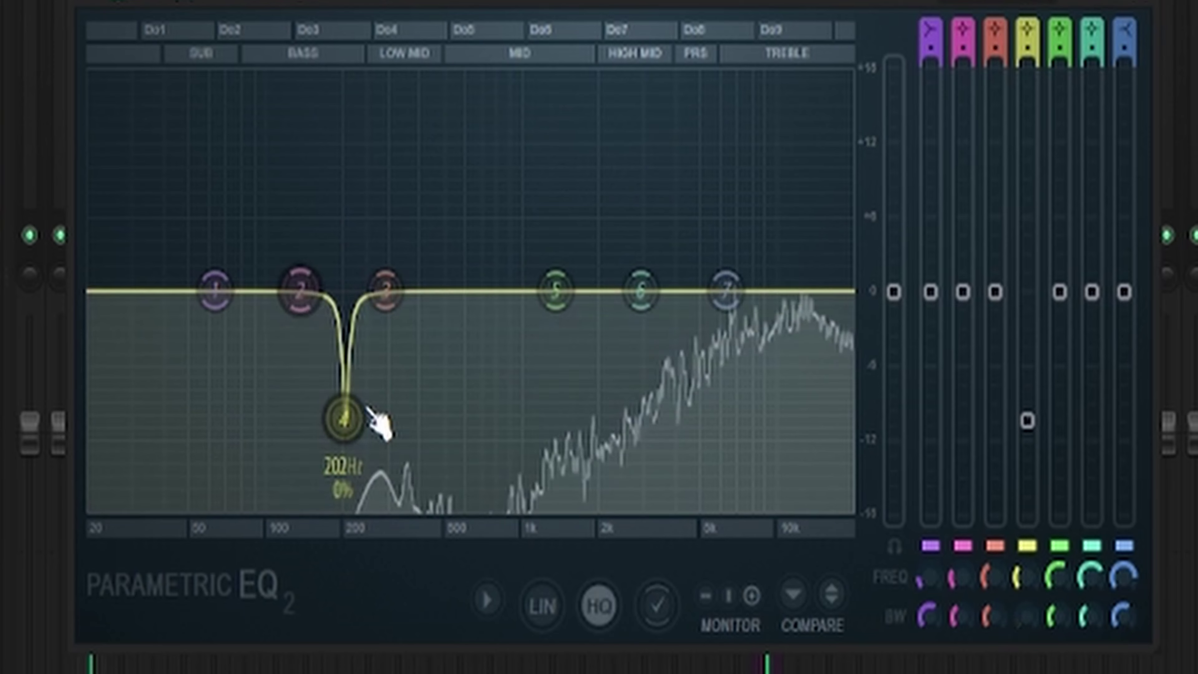
scroll(361, 408, "up", 3)
Make EQ band 1 a high pass just above 100 Hz and lower band 5 by about 7 dB near 1.4 kHz
right_click(215, 290)
mouse_move(276, 386)
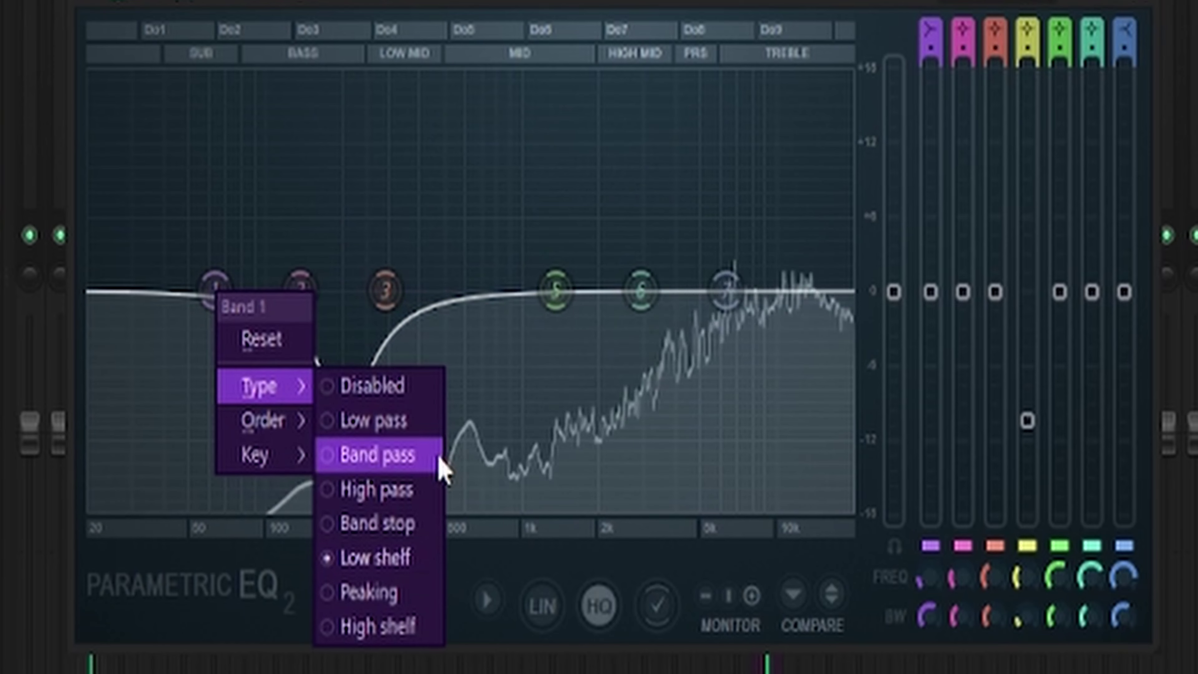
left_click(406, 491)
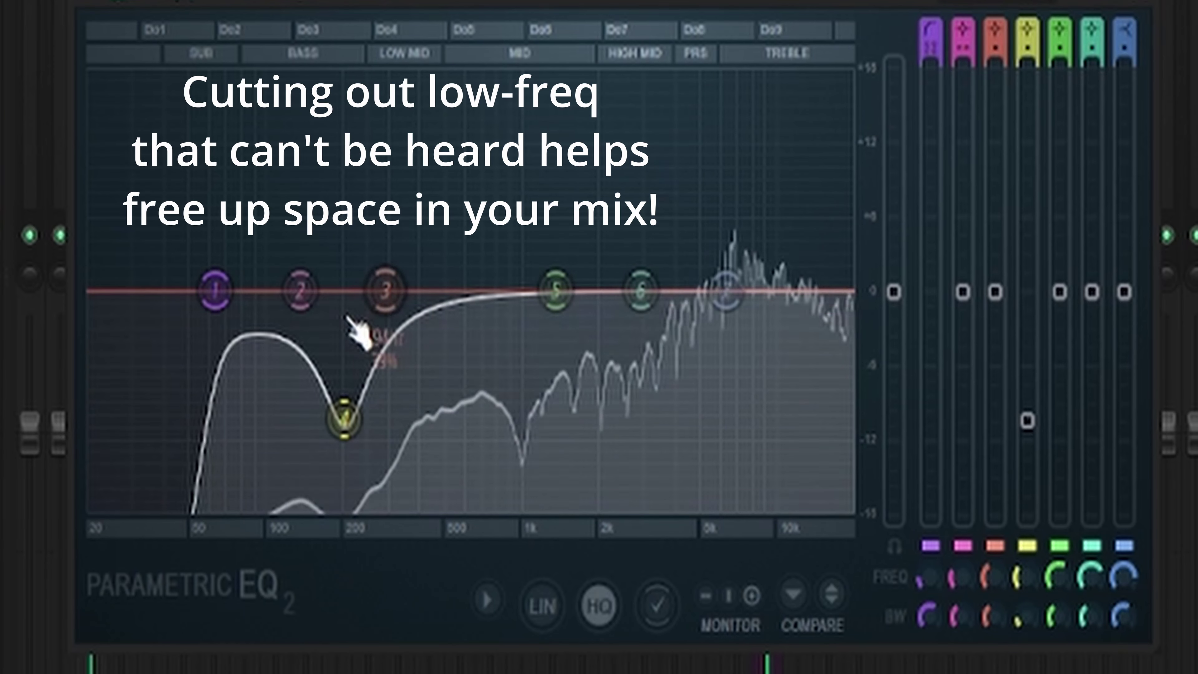
left_click_drag(222, 293, 291, 294)
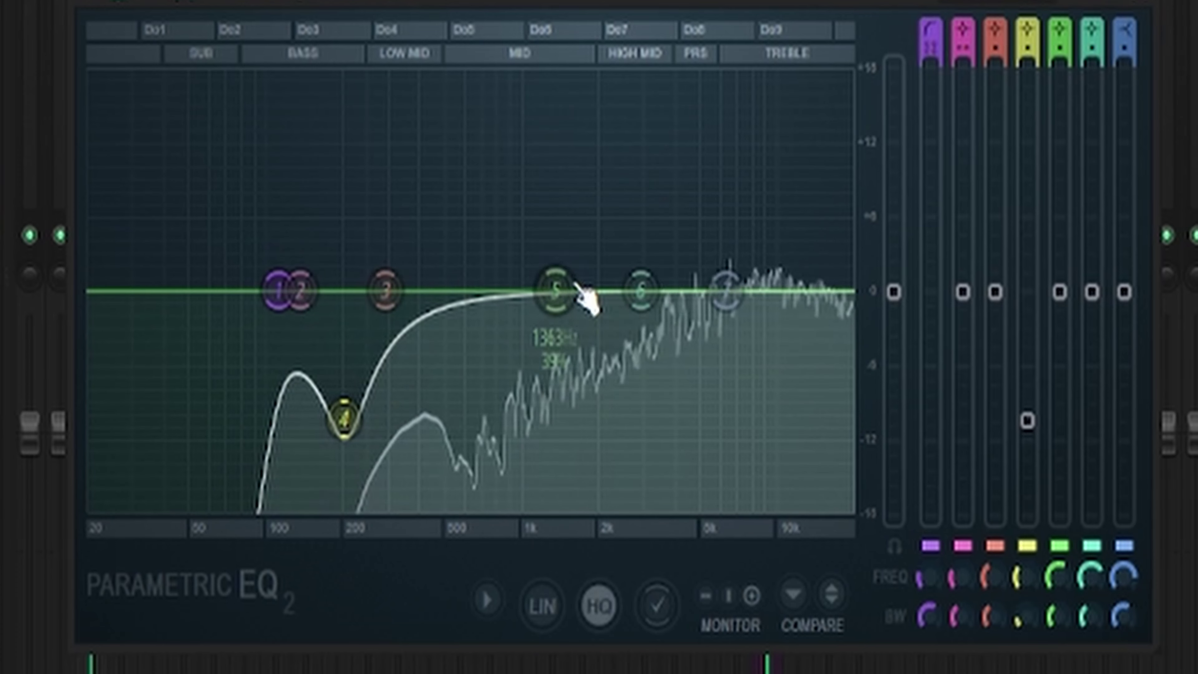
left_click_drag(561, 292, 570, 390)
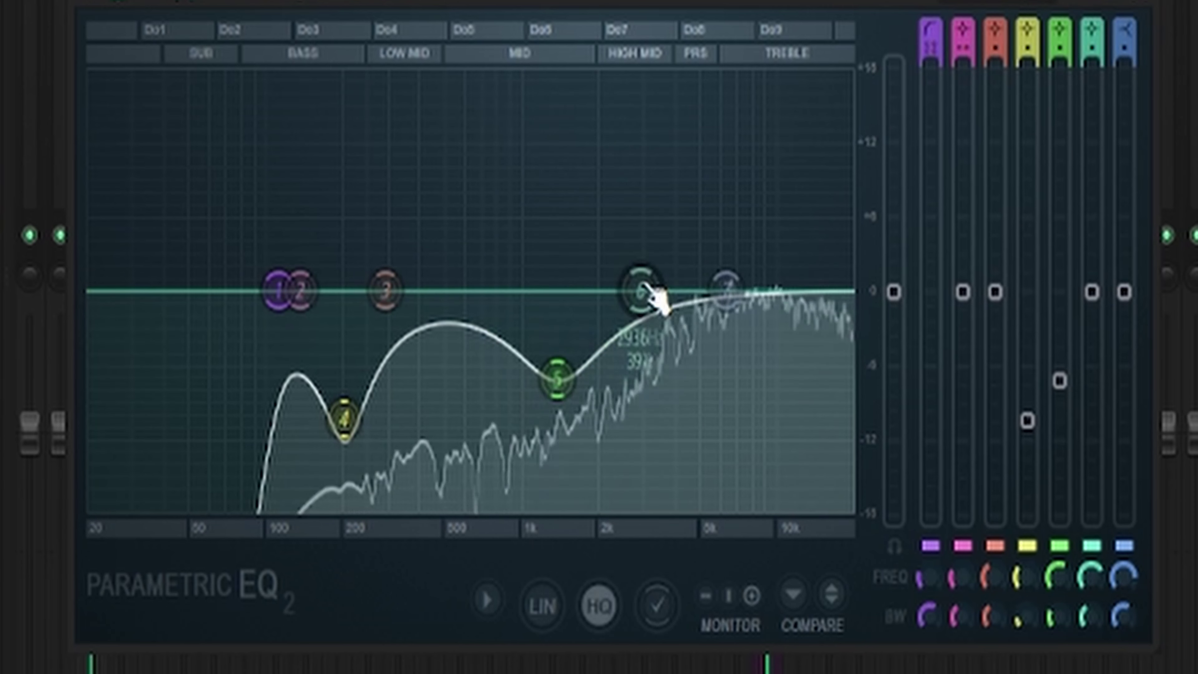
Boost the drums' treble with EQ band 7 by about 9 dB near 13 kHz at 41% bandwidth
left_click_drag(647, 288, 827, 138)
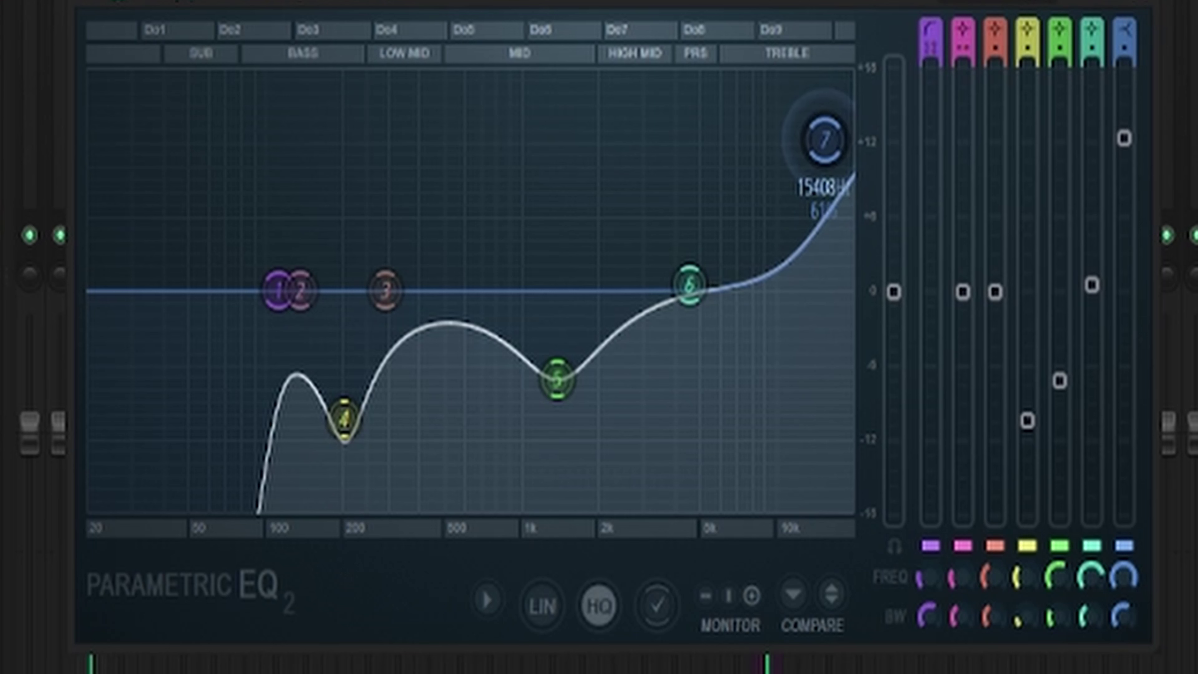
left_click_drag(824, 139, 810, 163)
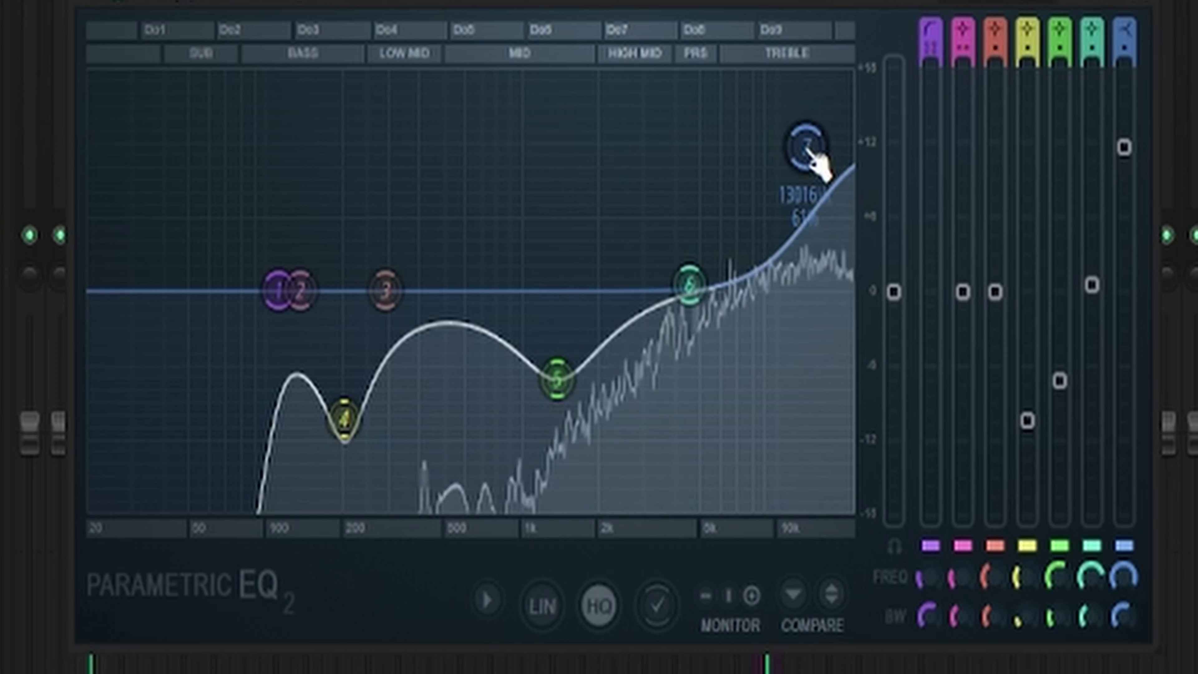
scroll(806, 148, "down", 3)
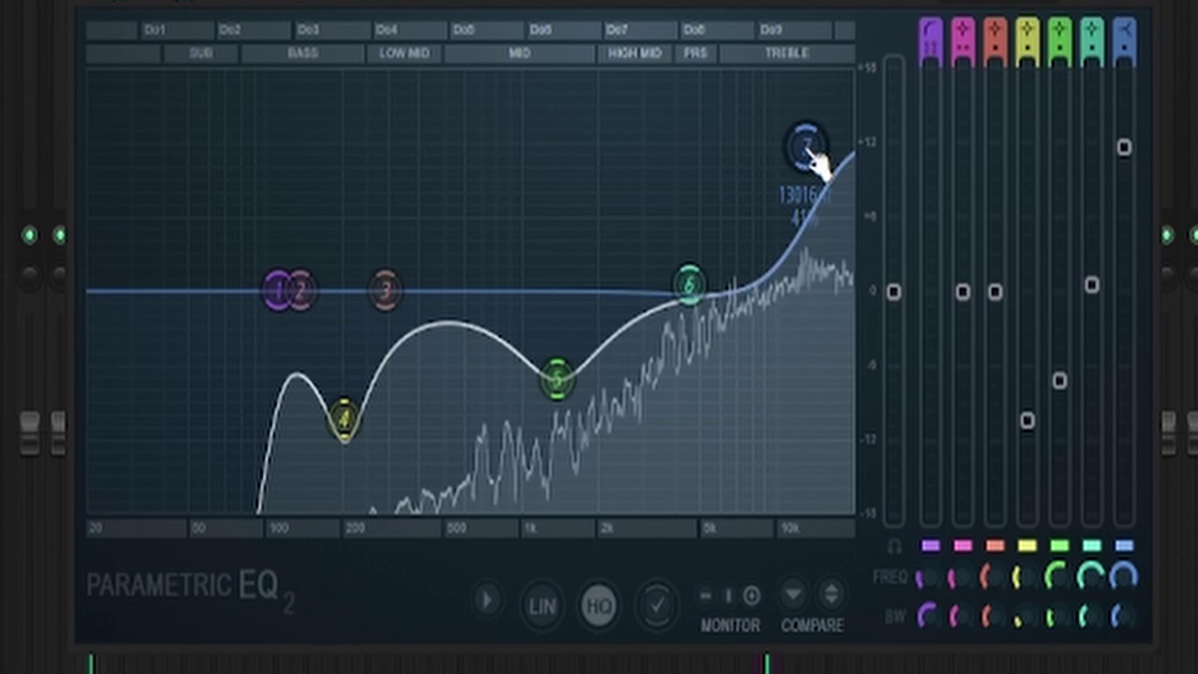
left_click_drag(814, 158, 806, 184)
Raise EQ band 6 by about 2.5 dB near 4 kHz and lift band 3 slightly near 500 Hz
left_click_drag(670, 298, 672, 260)
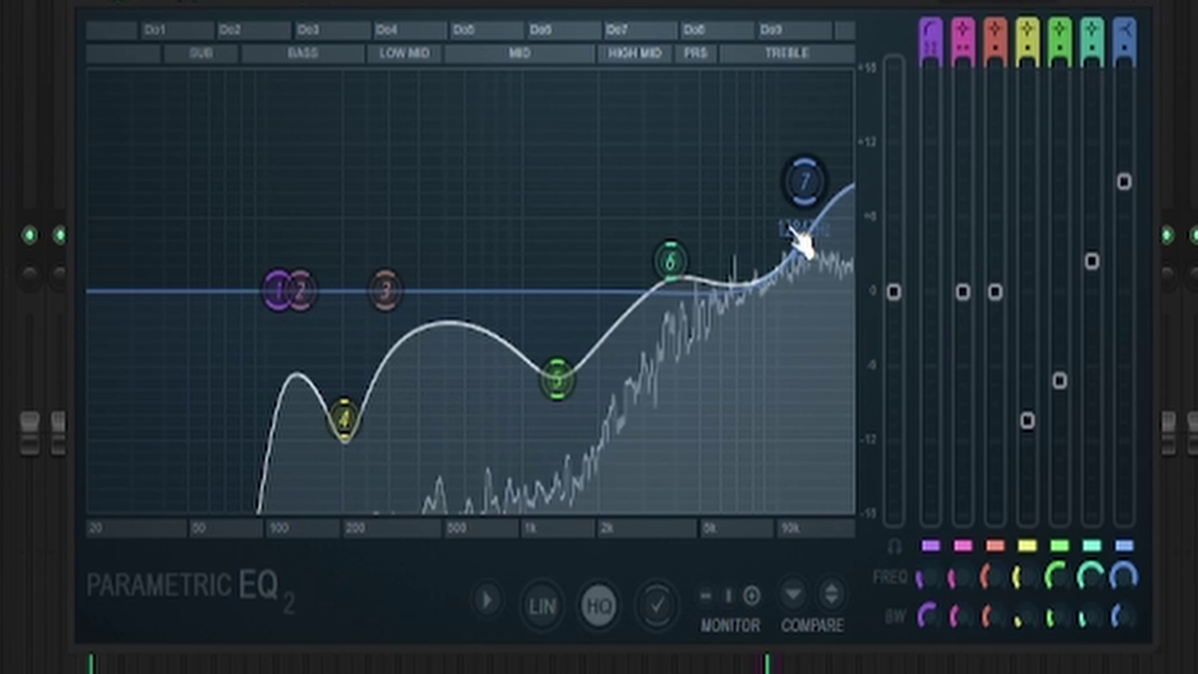
left_click_drag(385, 289, 444, 263)
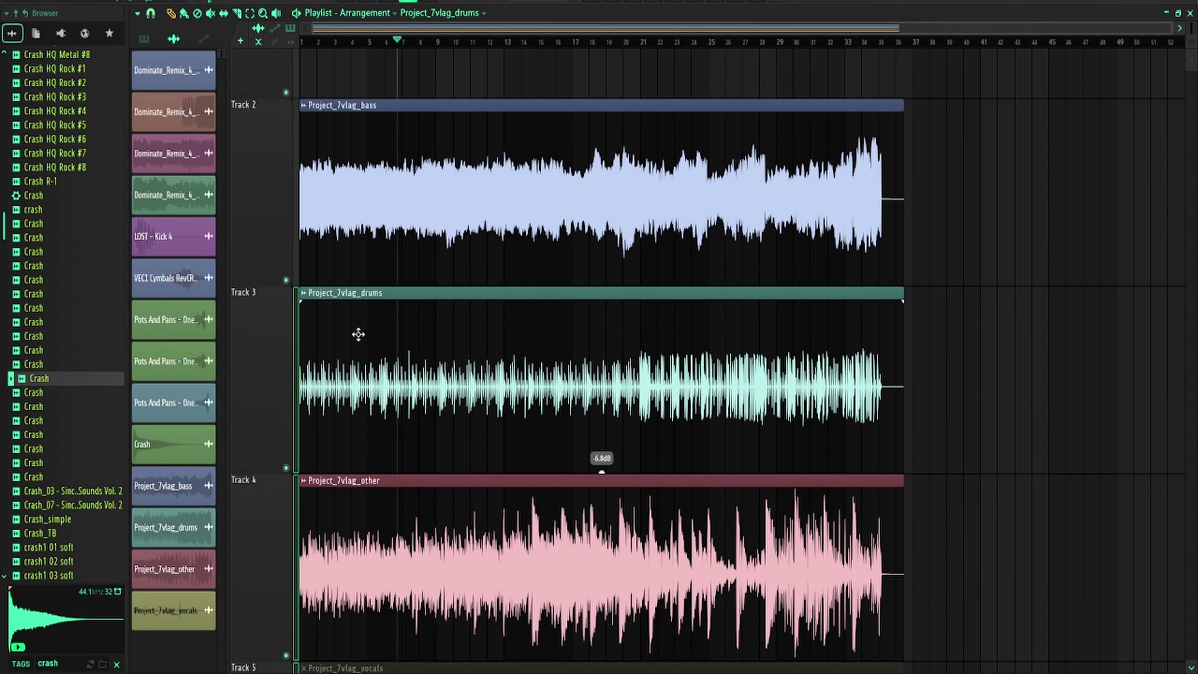
Unmute the Project_7vlag_vocals clip, play all the stems together from the start and stop playback
scroll(359, 334, "down", 5)
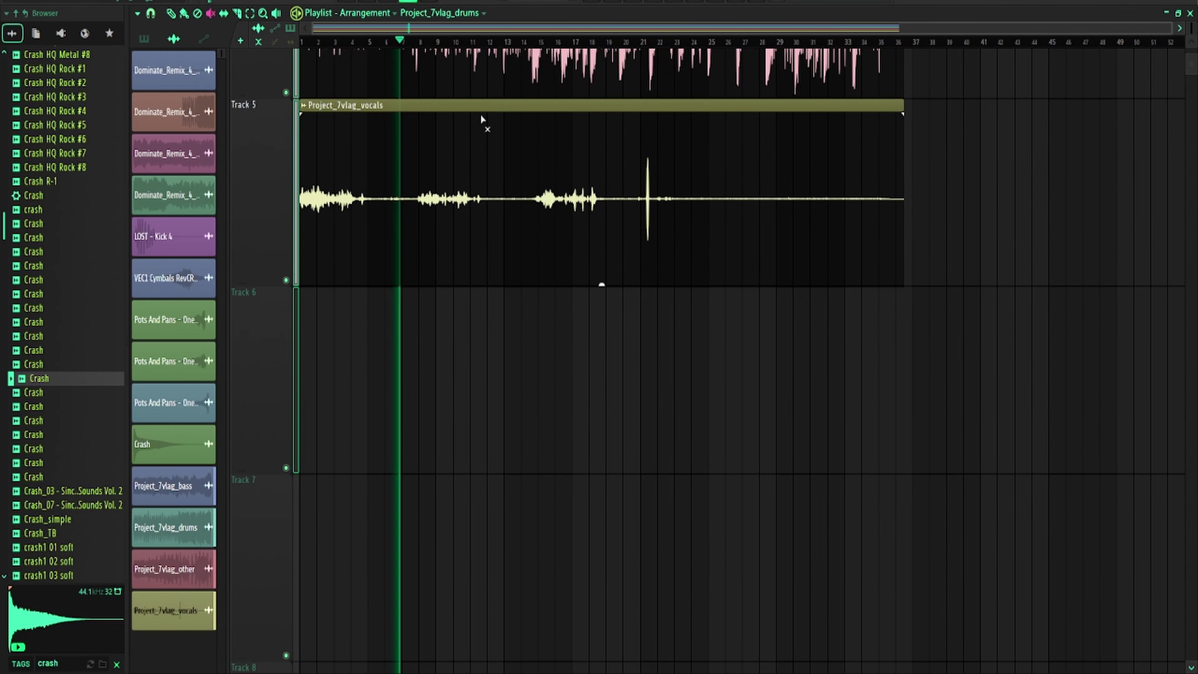
scroll(480, 114, "up", 5)
key("space")
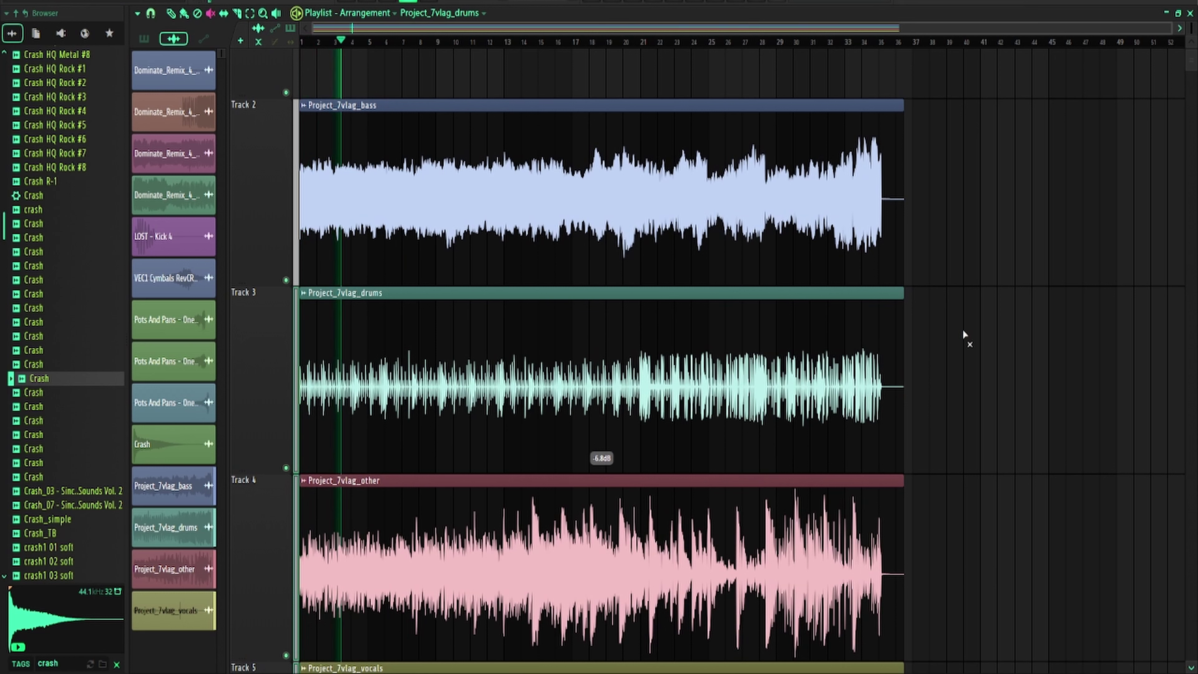
key("space")
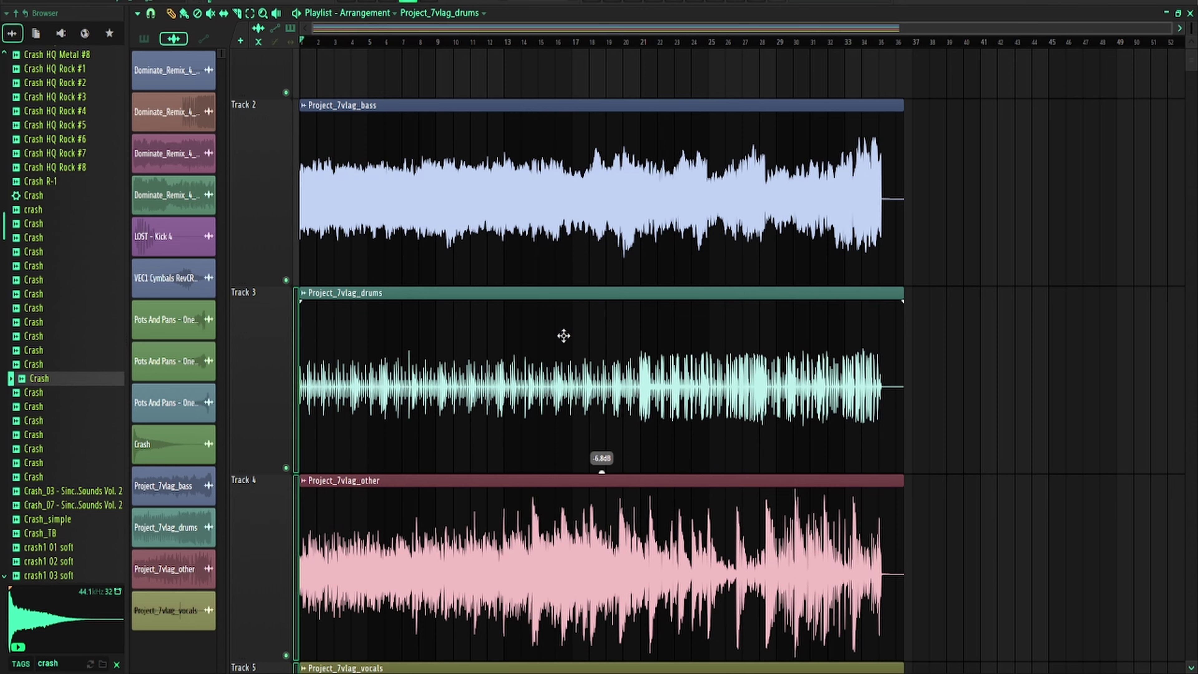
Check the channel settings and mixer routing of the Project_7vlag_other and Project_7vlag_vocals clips
scroll(564, 336, "down", 3)
double_click(534, 353)
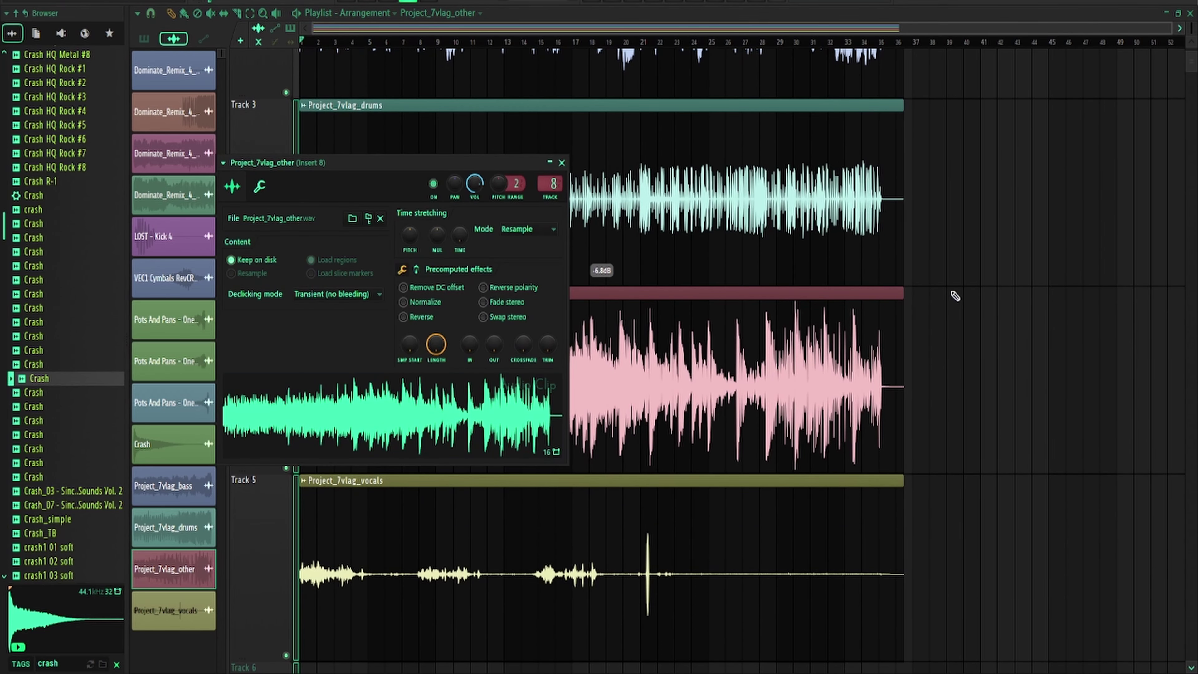
key("Escape")
double_click(644, 561)
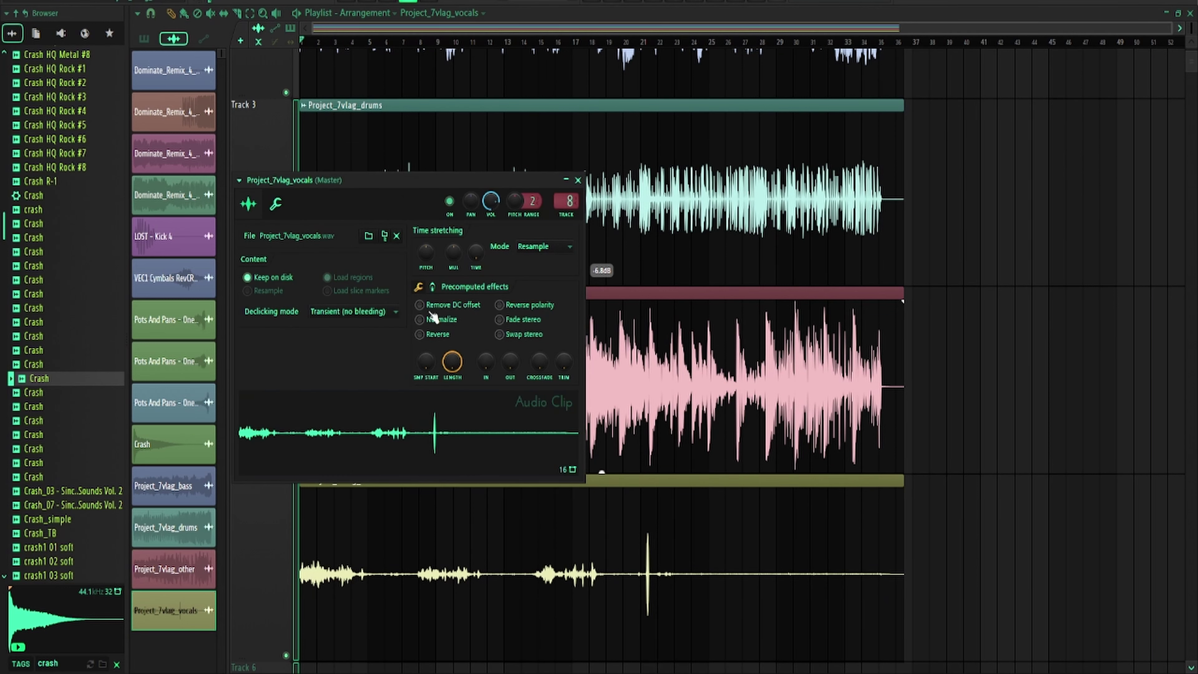
key("F9")
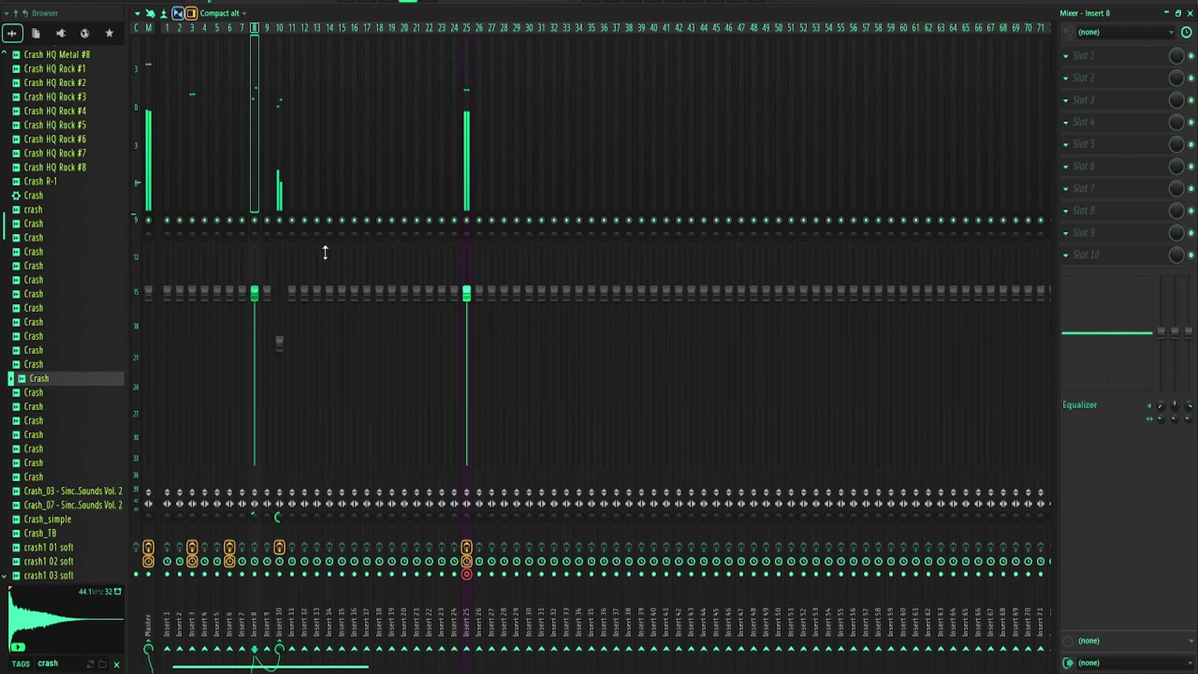
Reopen the Project_7vlag_vocals channel settings, listen to the vocals in the mix and close the settings
key("F5")
double_click(370, 480)
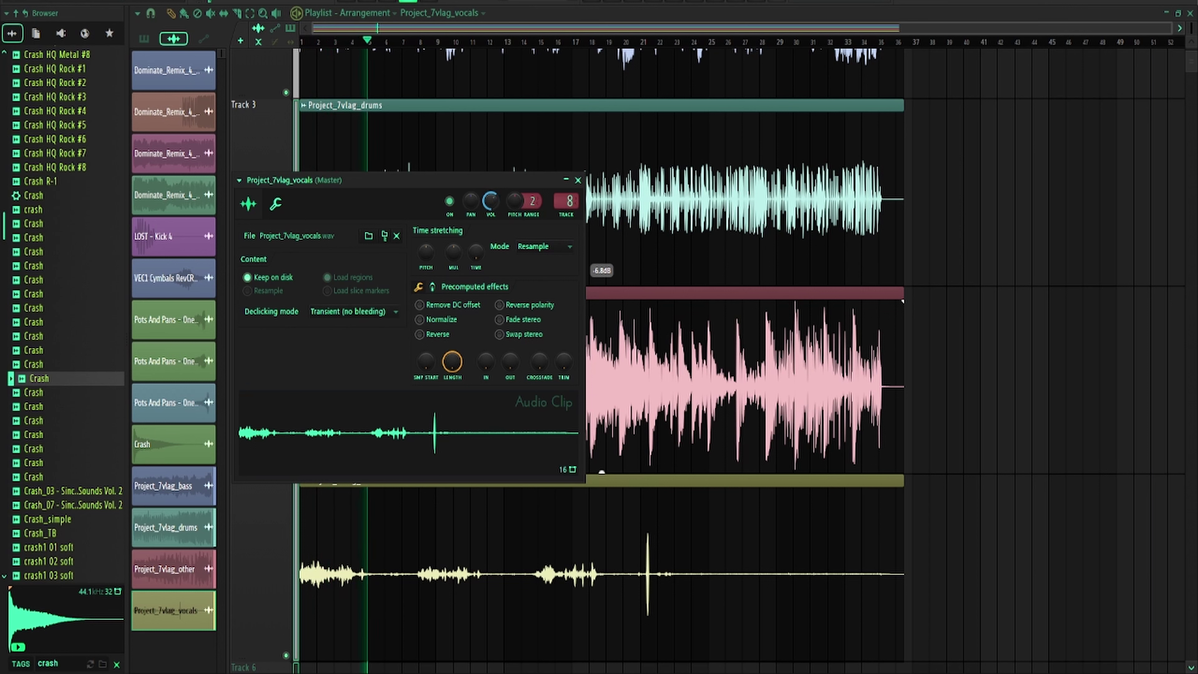
key("space")
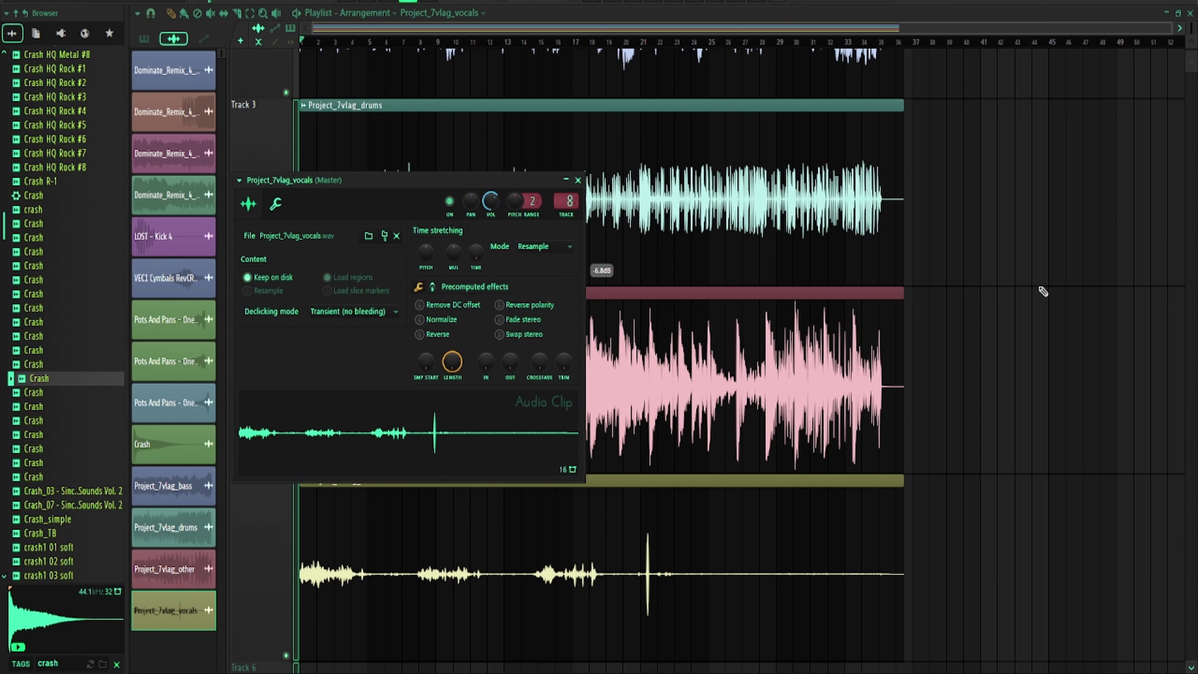
key("Escape")
Load Maximus in slot 7 of the master track and apply its Clear master preset
key("F9")
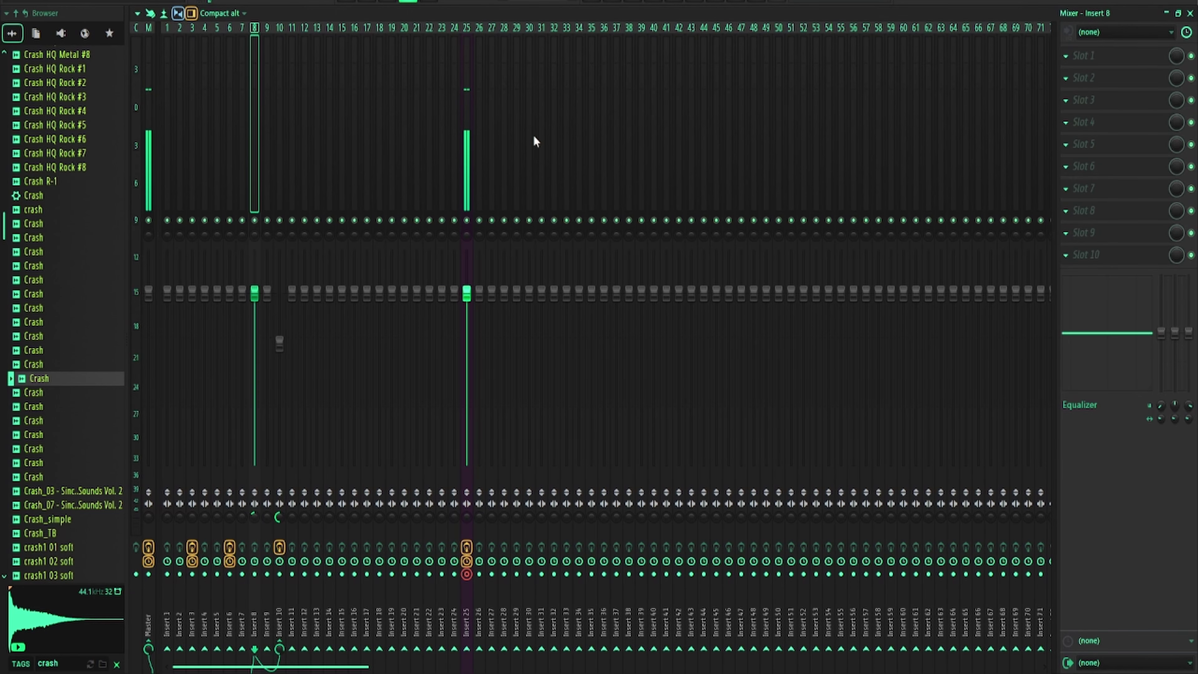
left_click(147, 132)
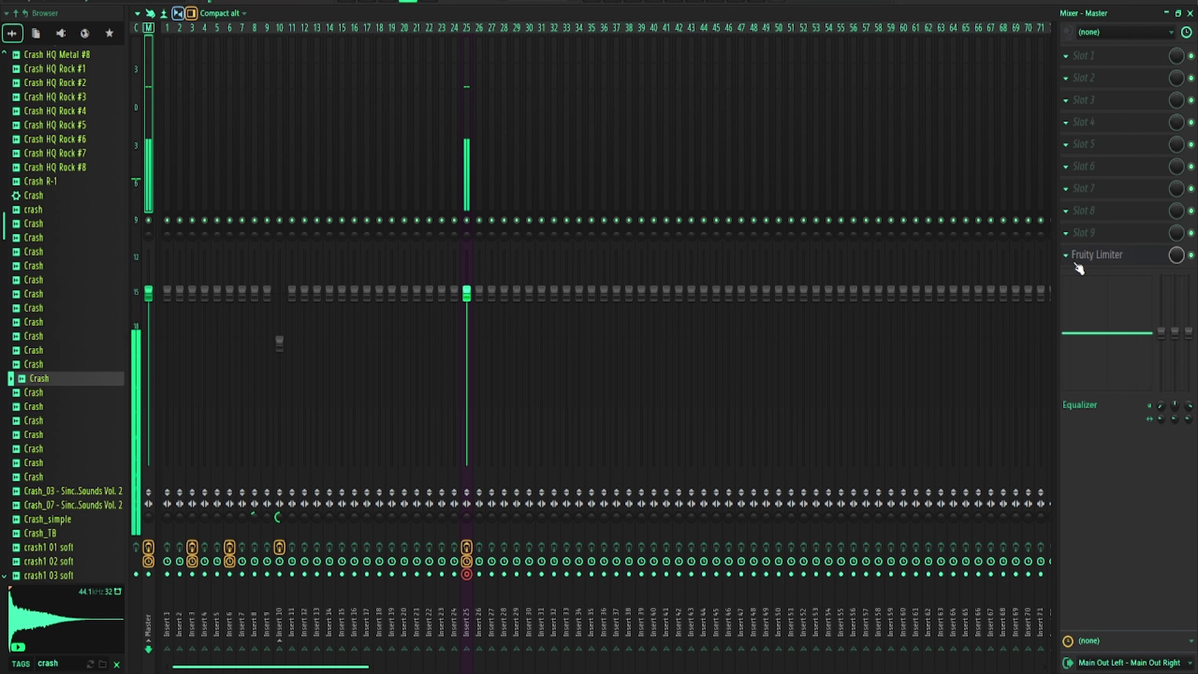
left_click(1094, 207)
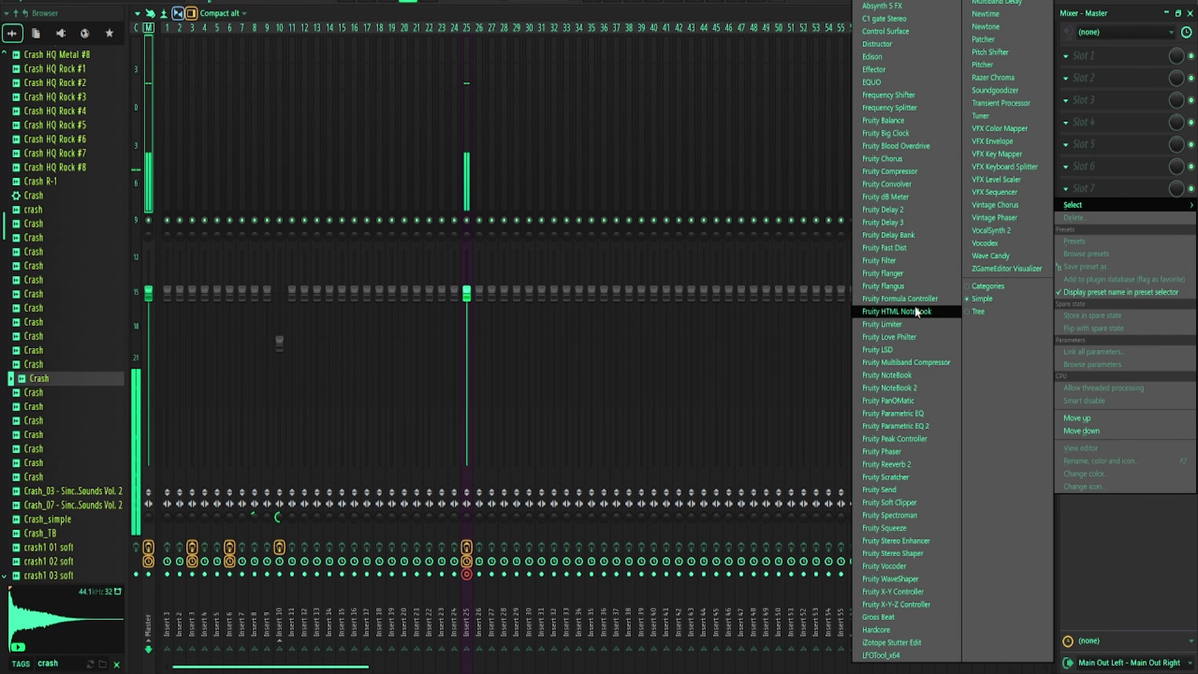
left_click(1003, 3)
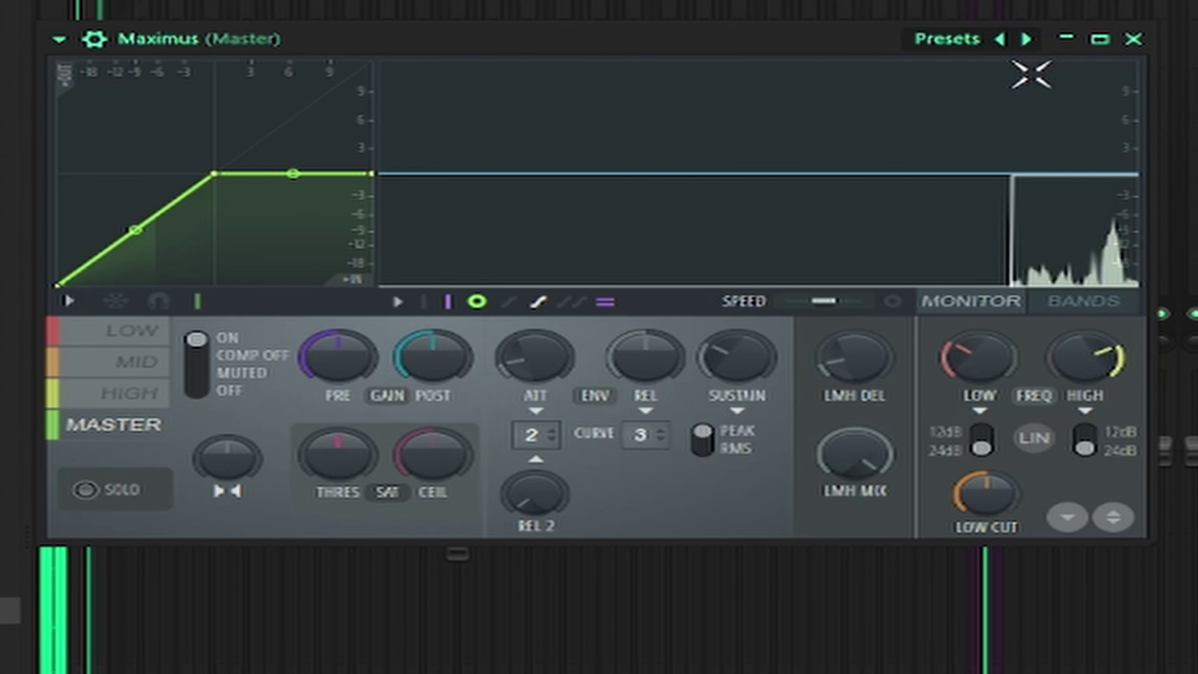
left_click(972, 41)
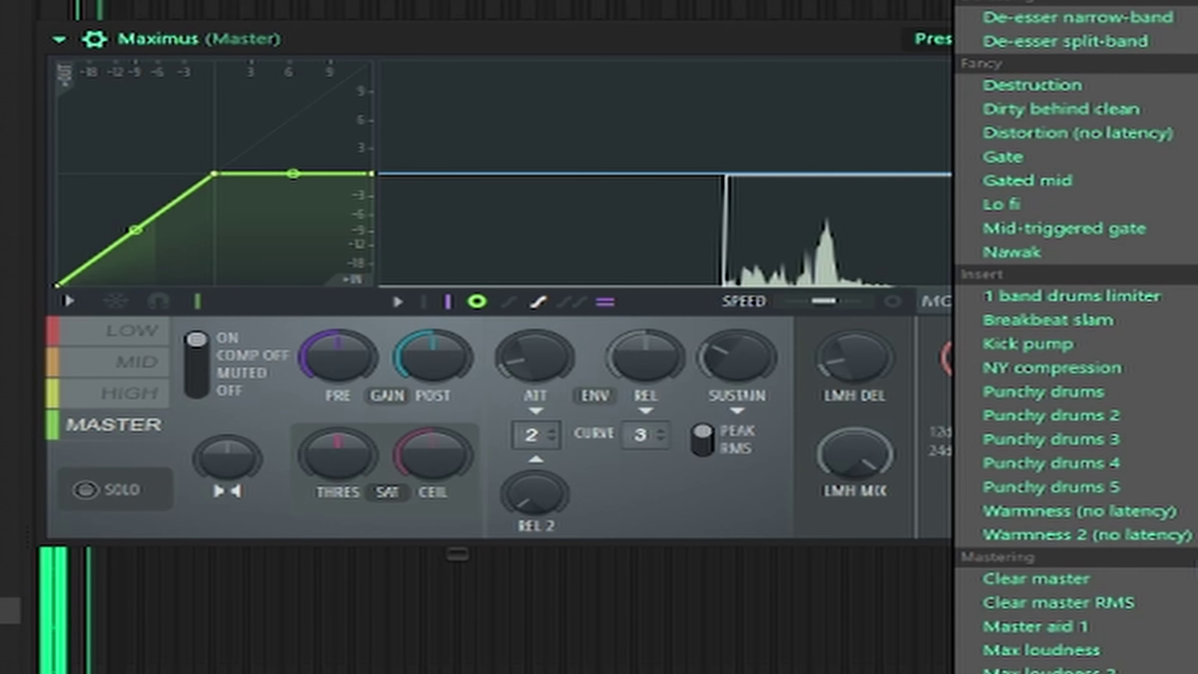
left_click(1176, 583)
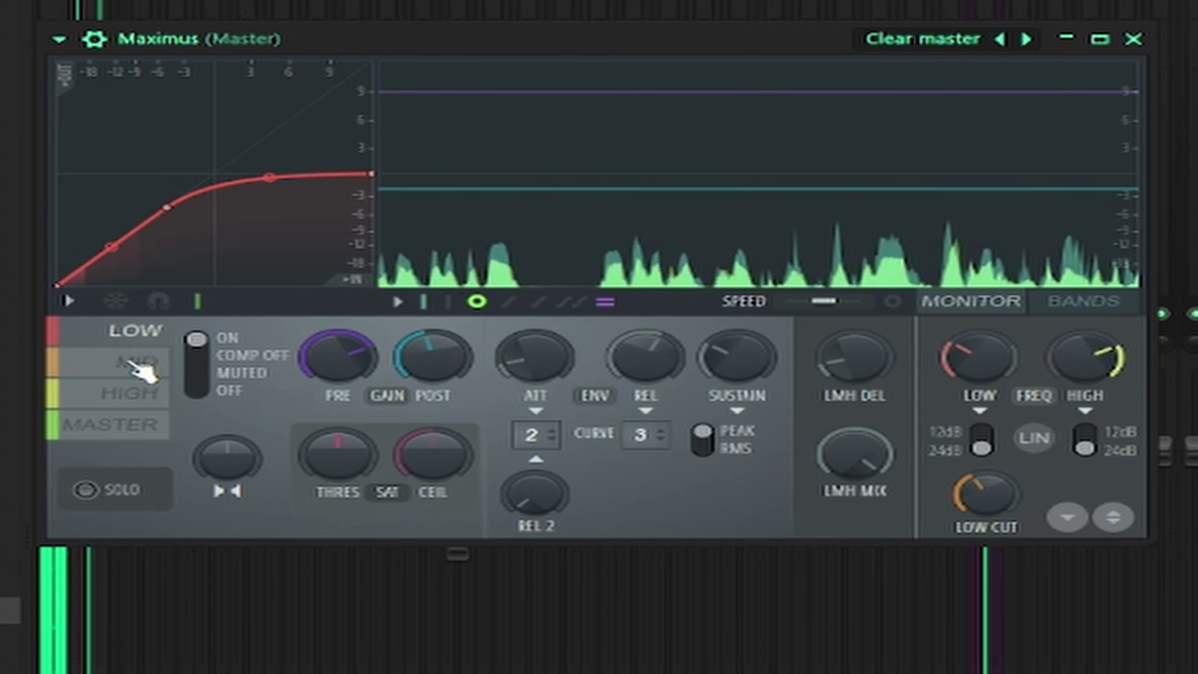
Compare the Maximus bands during playback and lower the mid band's post gain to about -6 dB
left_click(142, 363)
left_click(141, 394)
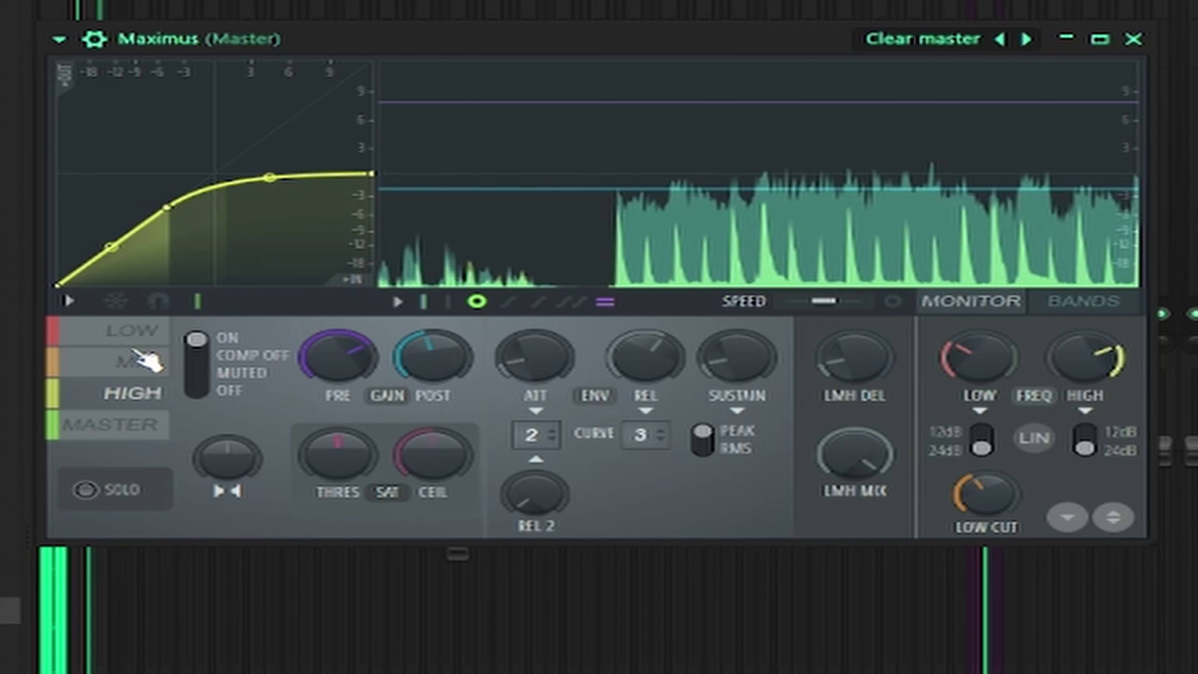
left_click(152, 368)
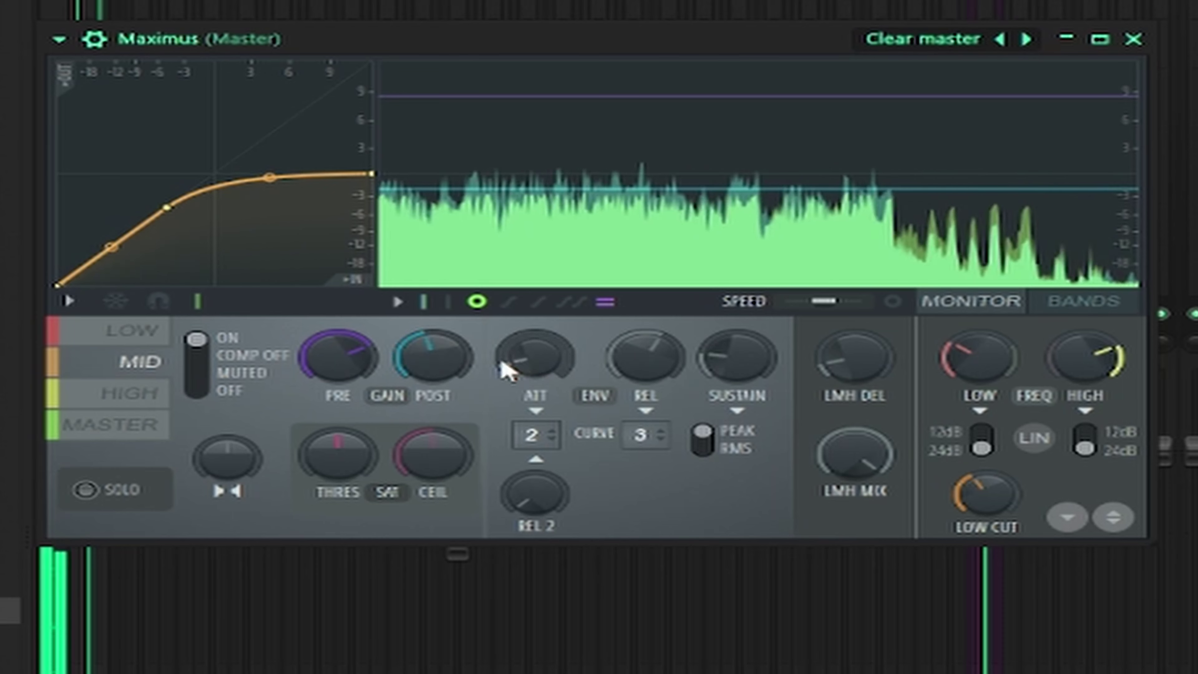
left_click_drag(453, 370, 453, 395)
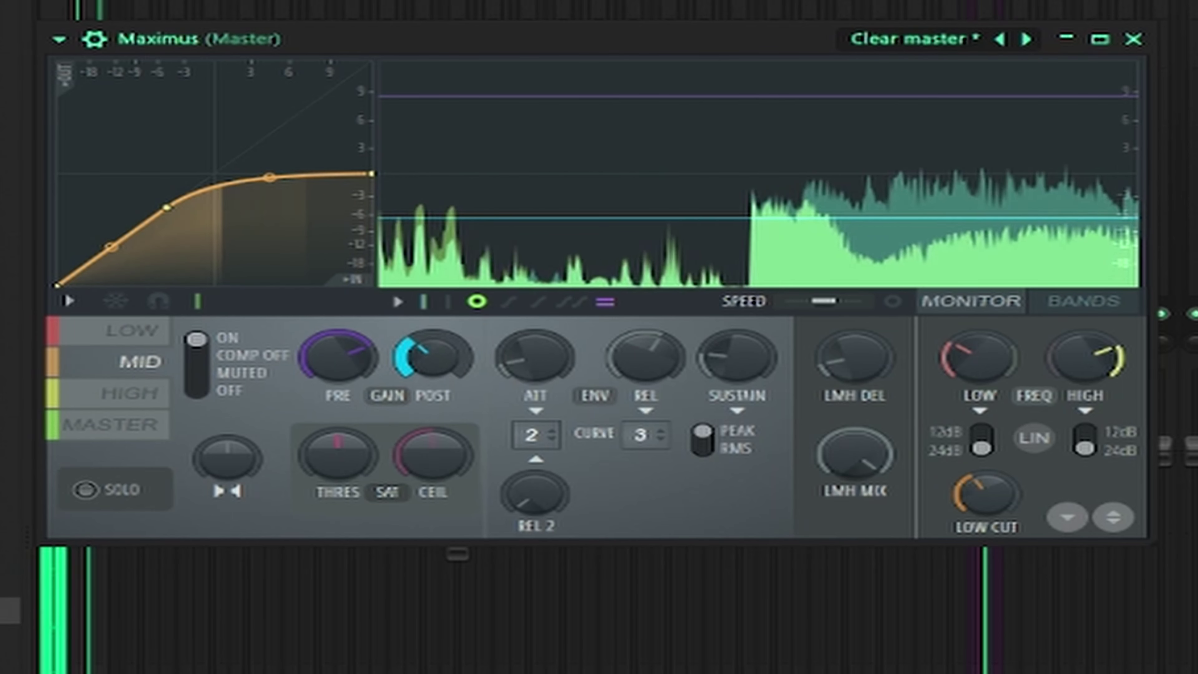
Raise the Maximus high band's post gain to about -1 dB and fine-tune the low band's post gain
left_click(143, 394)
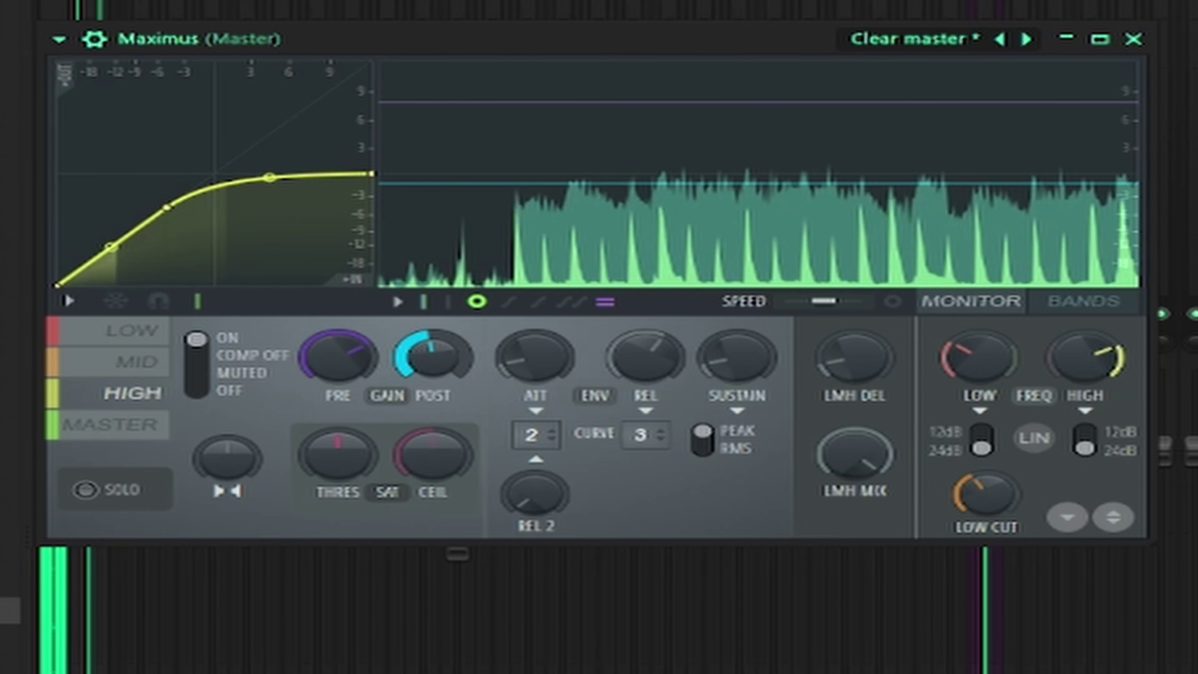
left_click(139, 331)
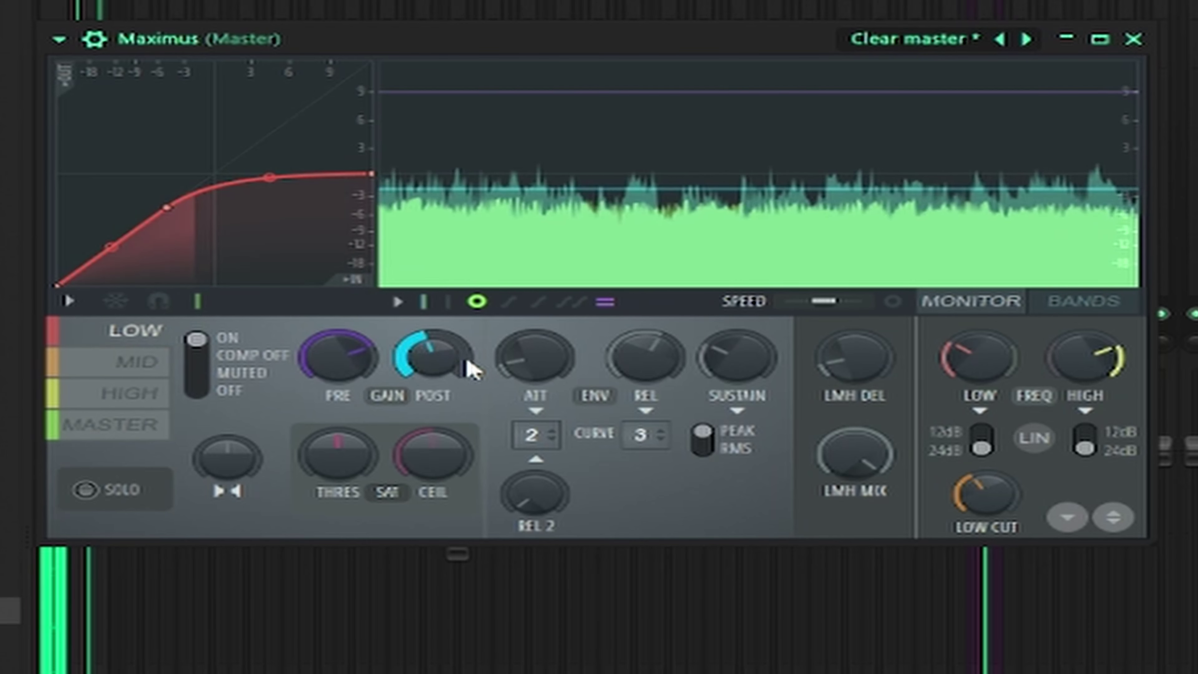
left_click_drag(427, 361, 427, 399)
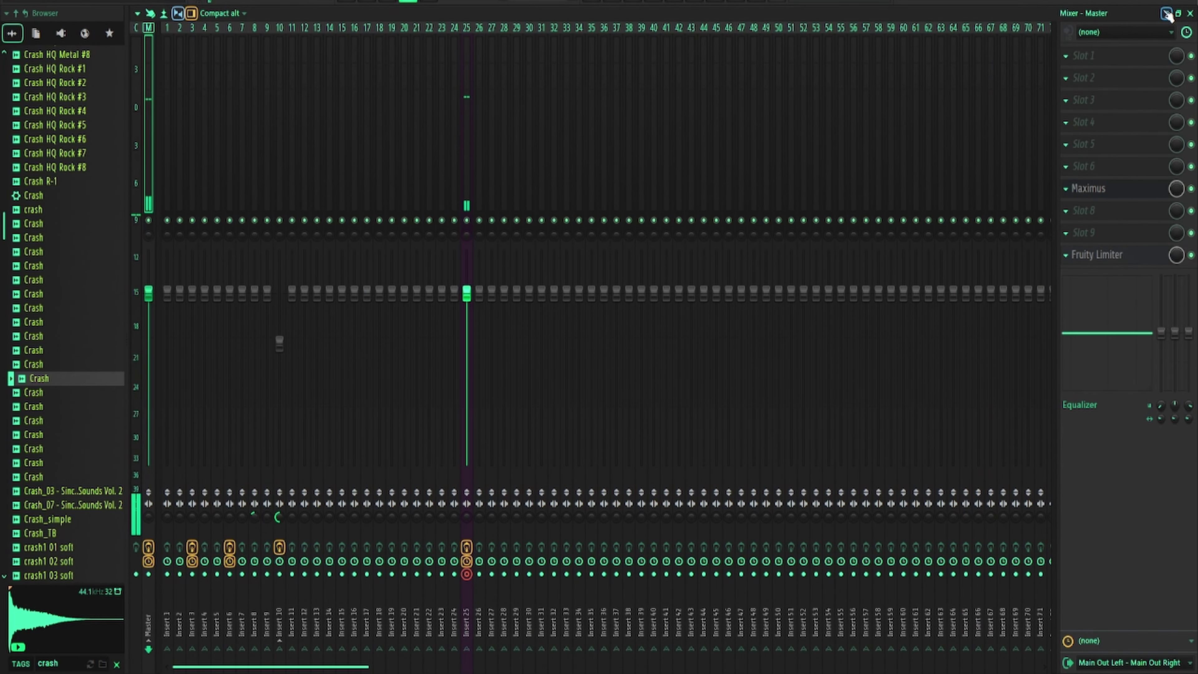
Put the mixer and Maximus windows away and zoom the playlist in on bars 18 to 25
left_click(1167, 14)
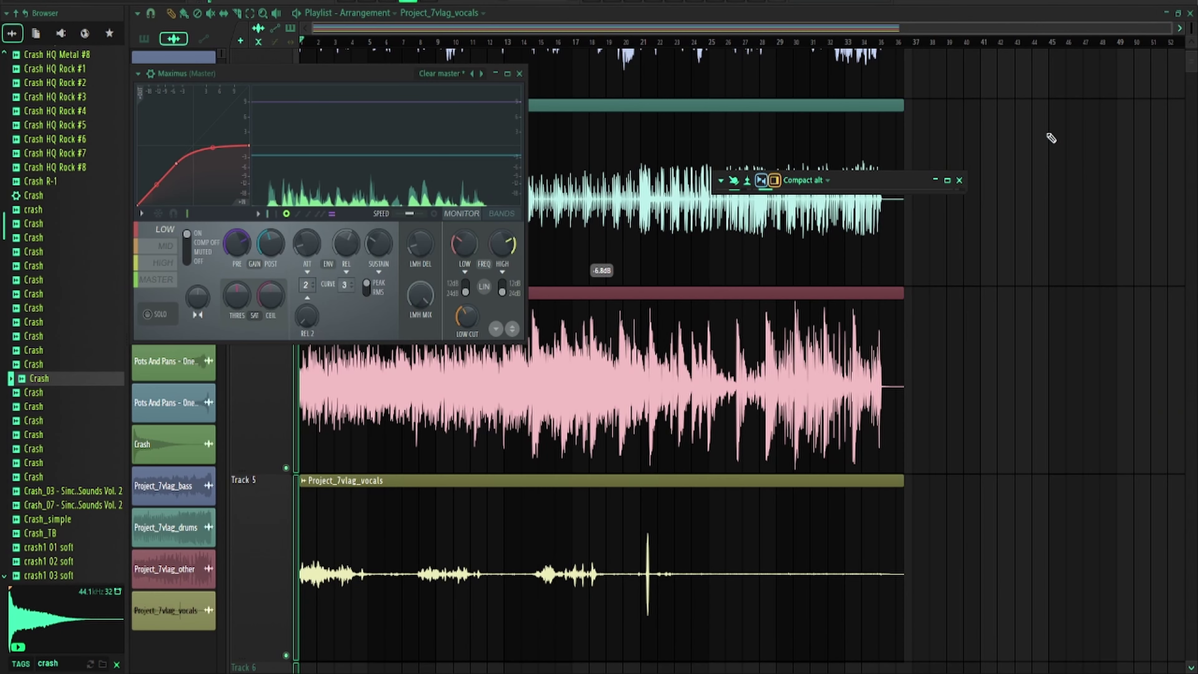
left_click(946, 179)
left_click(979, 258)
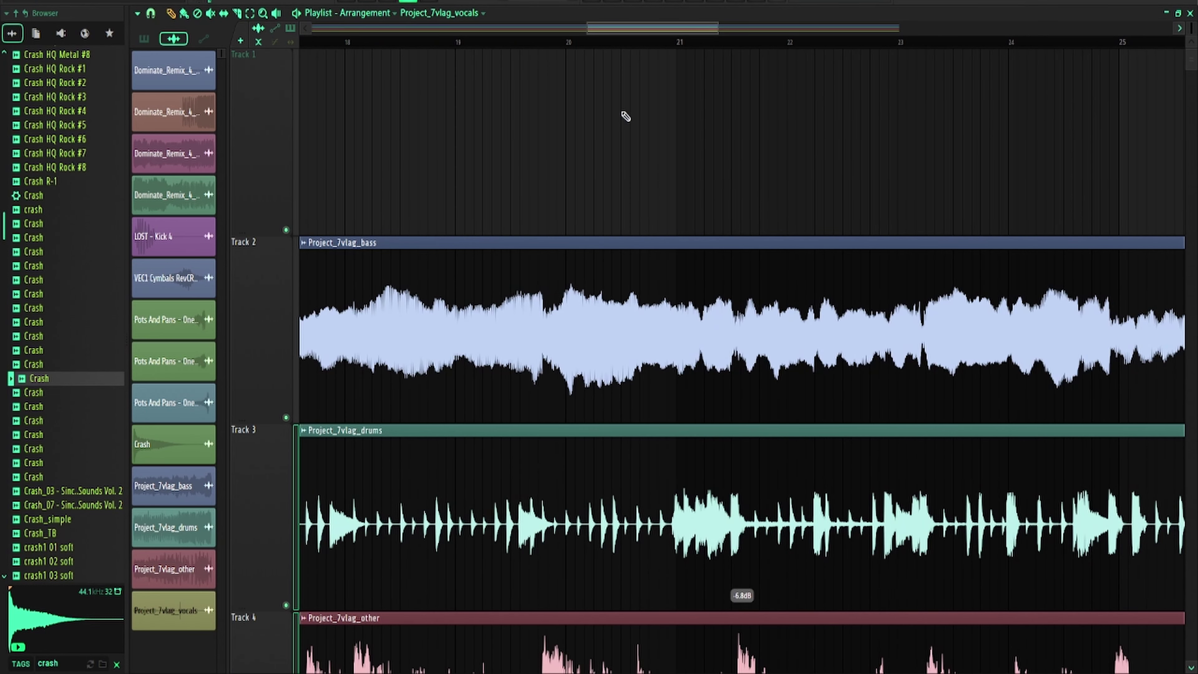
Play short stretches around bar 21 and check the mixer to locate the transition in the stems
left_click(687, 47)
key("space")
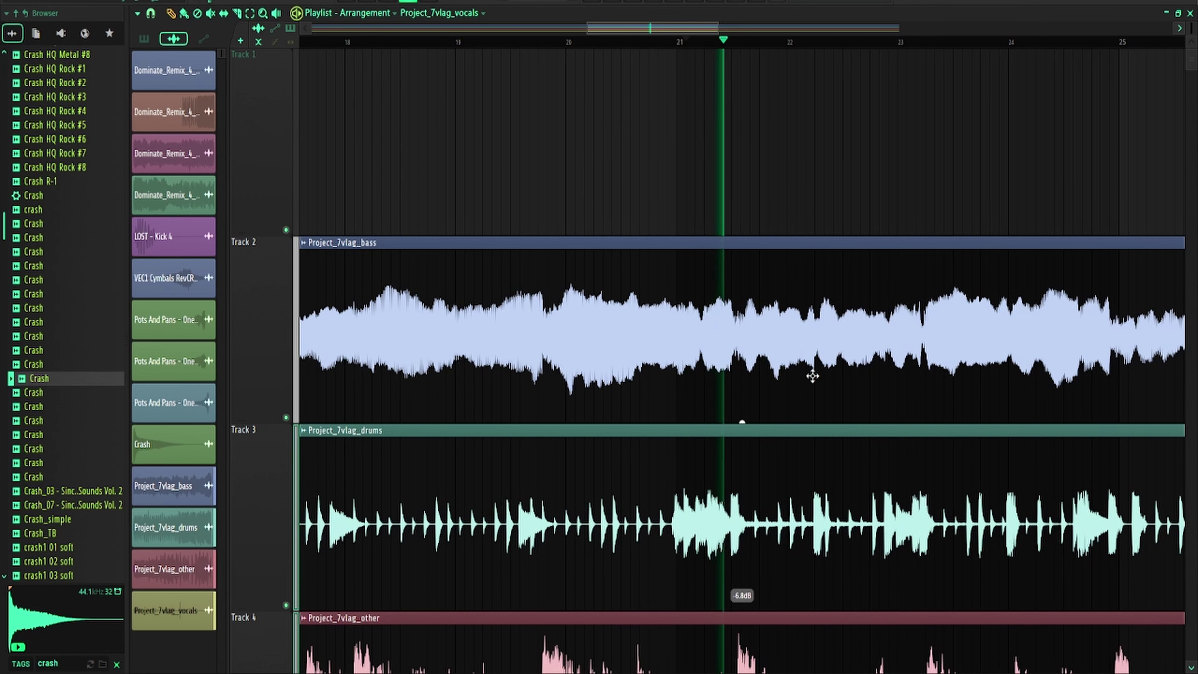
key("space")
scroll(737, 351, "up", 2)
left_click(716, 349)
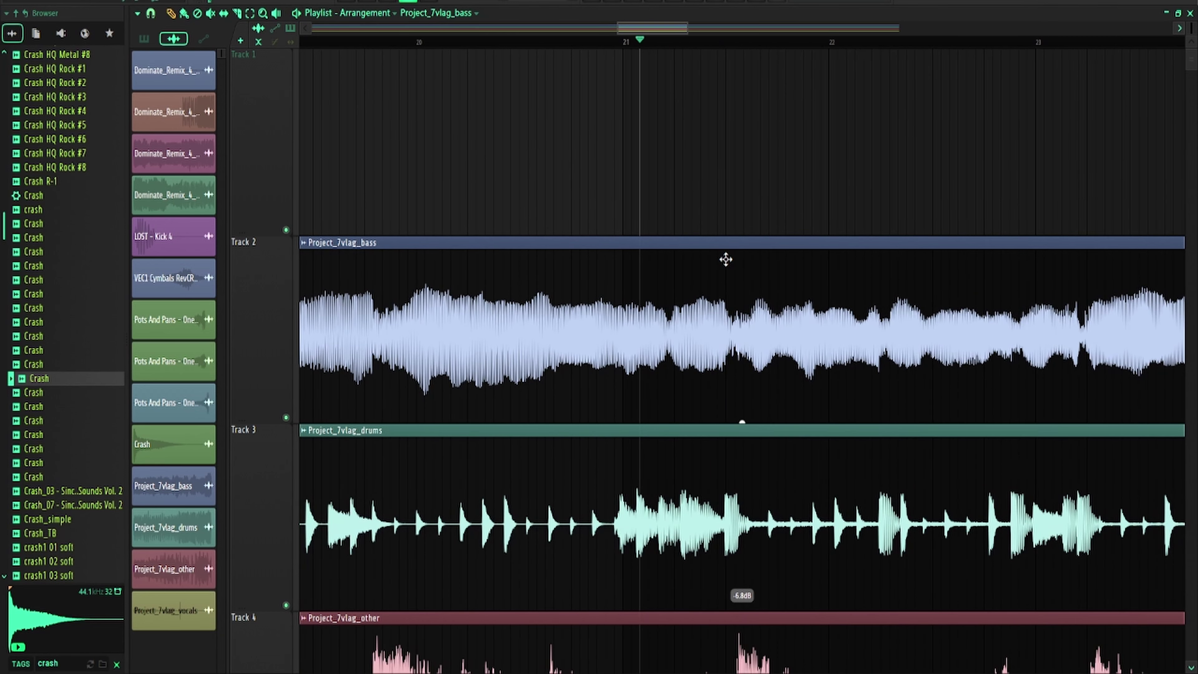
key("F9")
left_click(350, 213)
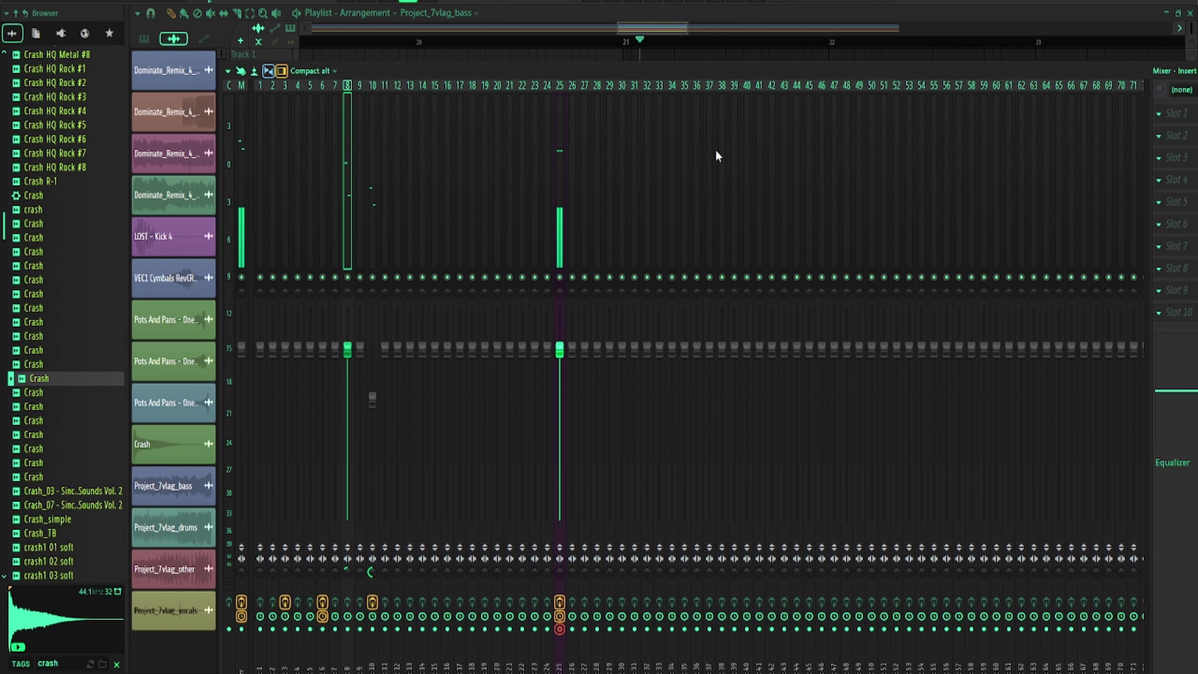
key("F9")
key("space")
key("space")
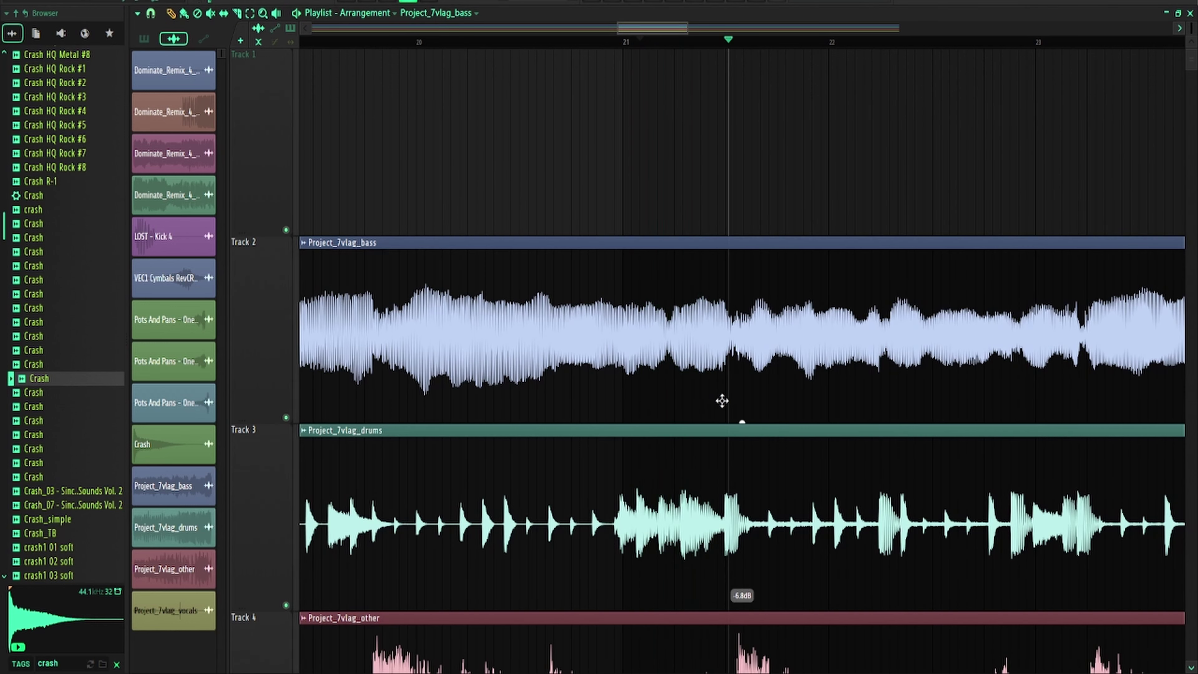
Slice a short gap out of the bass, drums and other clips just before the middle of bar 21
scroll(730, 396, "up", 3)
left_click_drag(707, 618, 722, 325)
left_click_drag(694, 619, 705, 247)
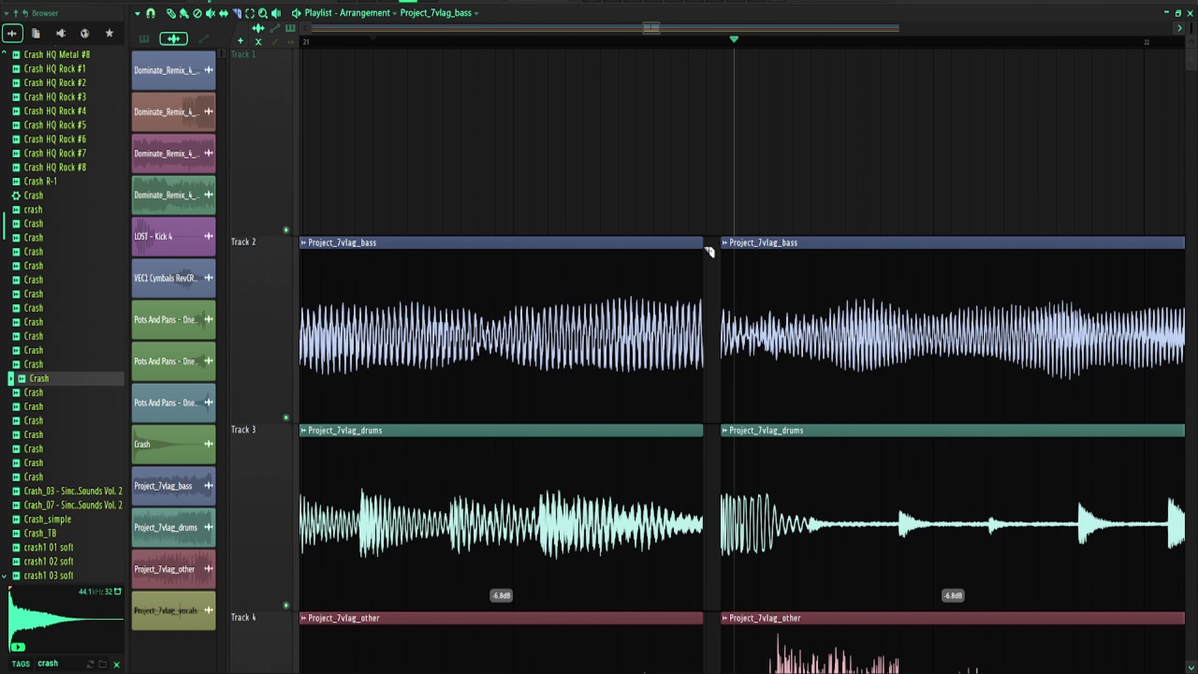
scroll(720, 321, "down", 3)
scroll(660, 189, "up", 5)
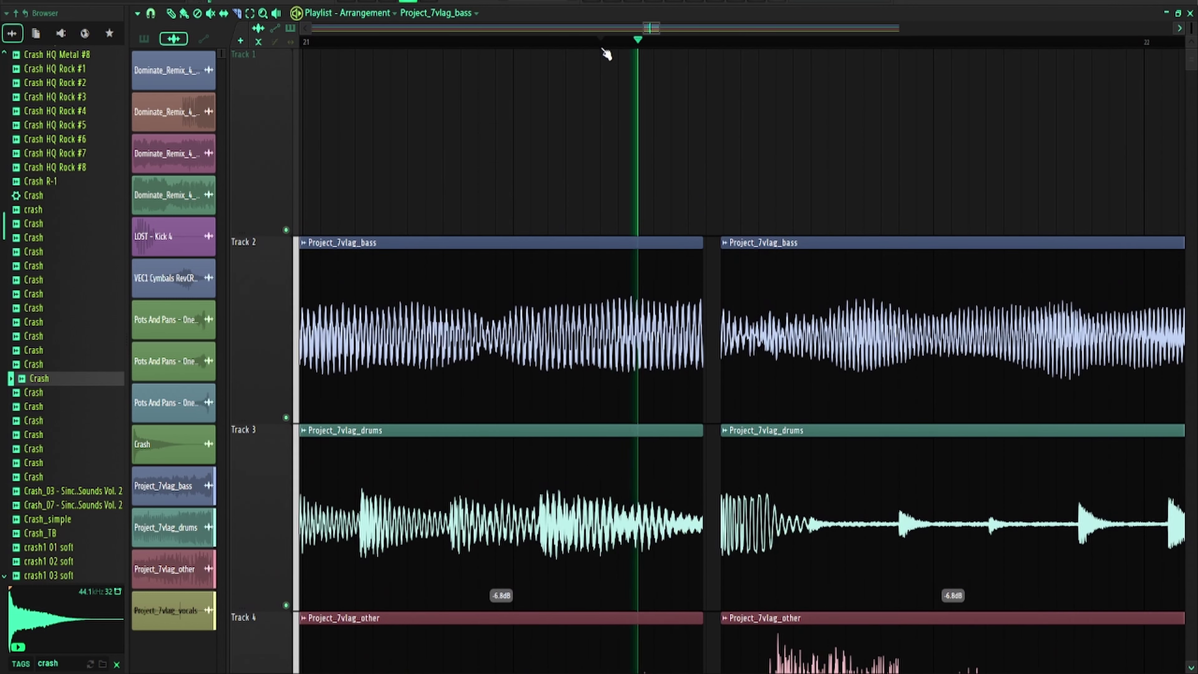
Select the bass, drums and other clips before the gap and give them a short fade-out at their ends
key("space")
scroll(738, 316, "down", 5)
left_click_drag(699, 423, 596, 43)
scroll(668, 307, "up", 5)
left_click_drag(667, 189, 666, 309)
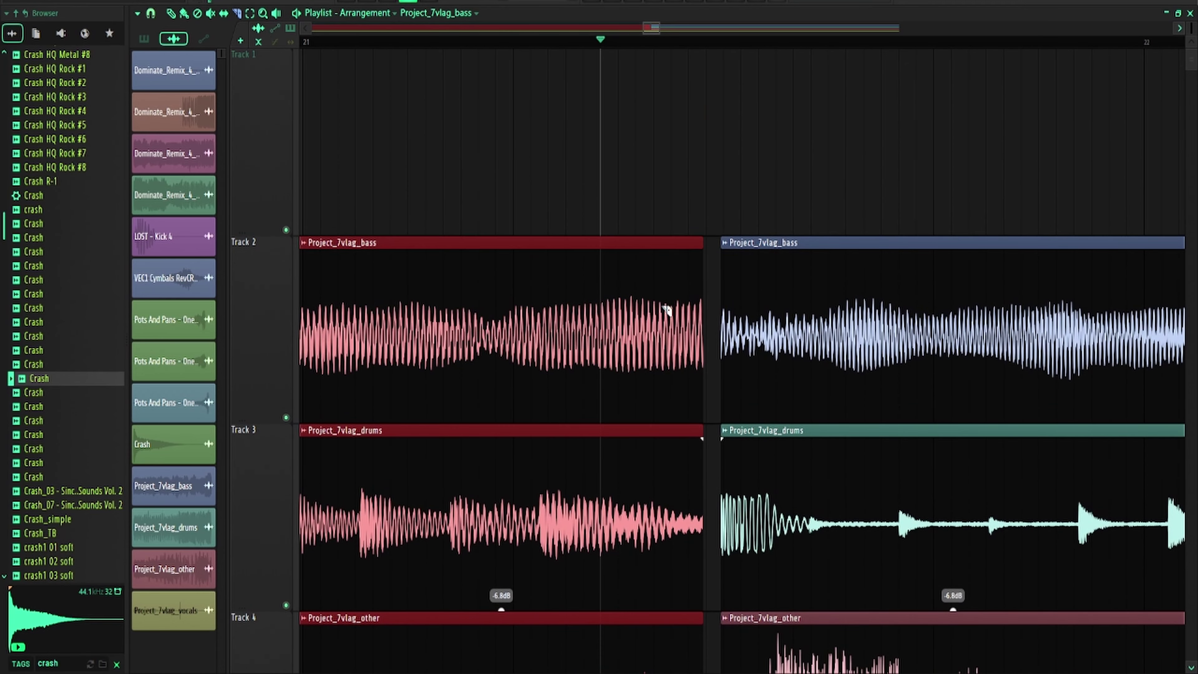
left_click_drag(702, 255, 686, 253)
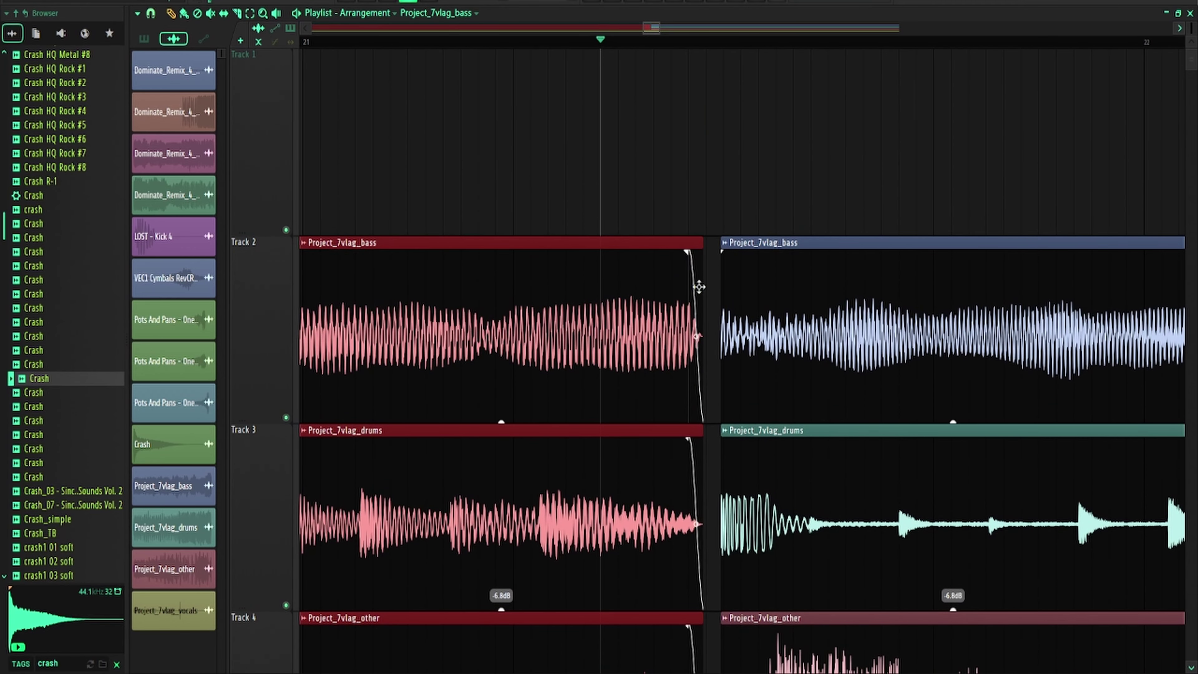
Cut the matching gap out of the vocals clip in bar 21 and add a short fade-out before it
scroll(716, 418, "down", 7)
scroll(726, 418, "up", 3)
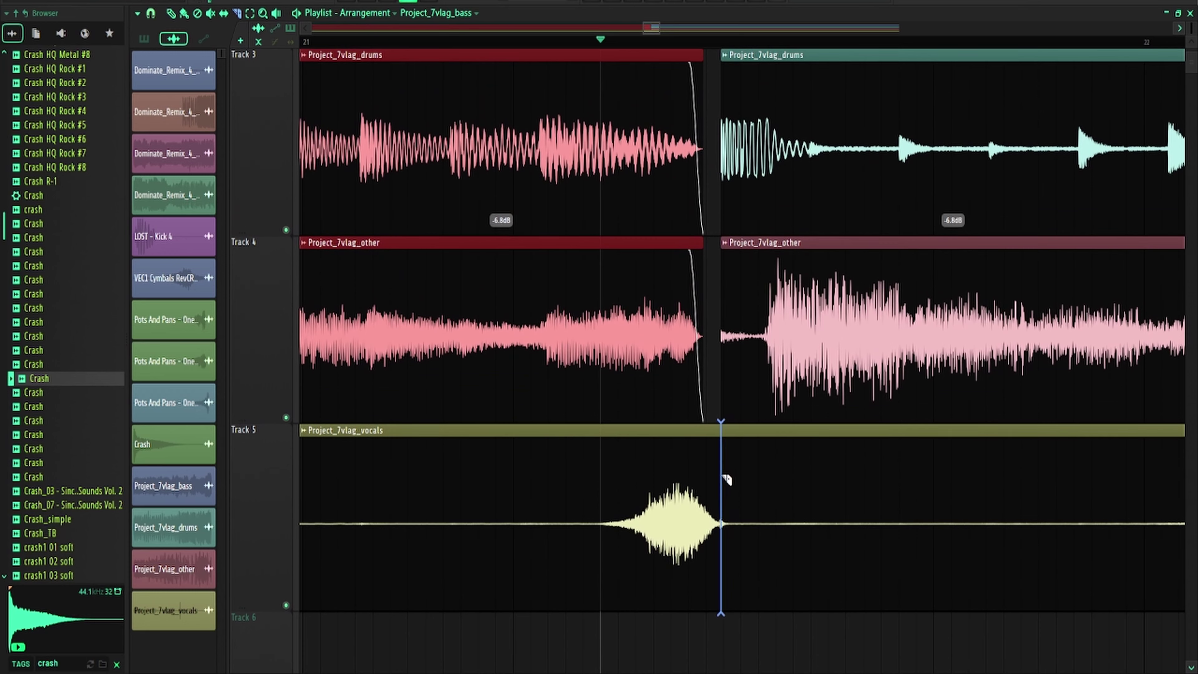
left_click(723, 478)
right_click(707, 498)
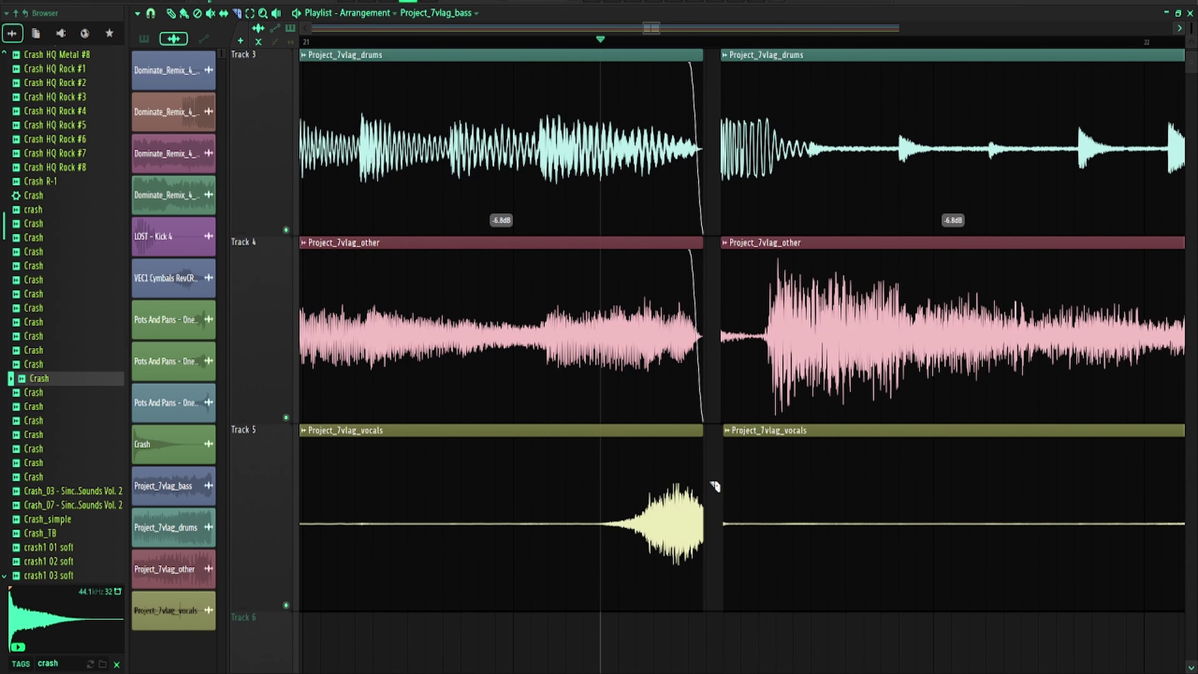
left_click_drag(701, 440, 691, 439)
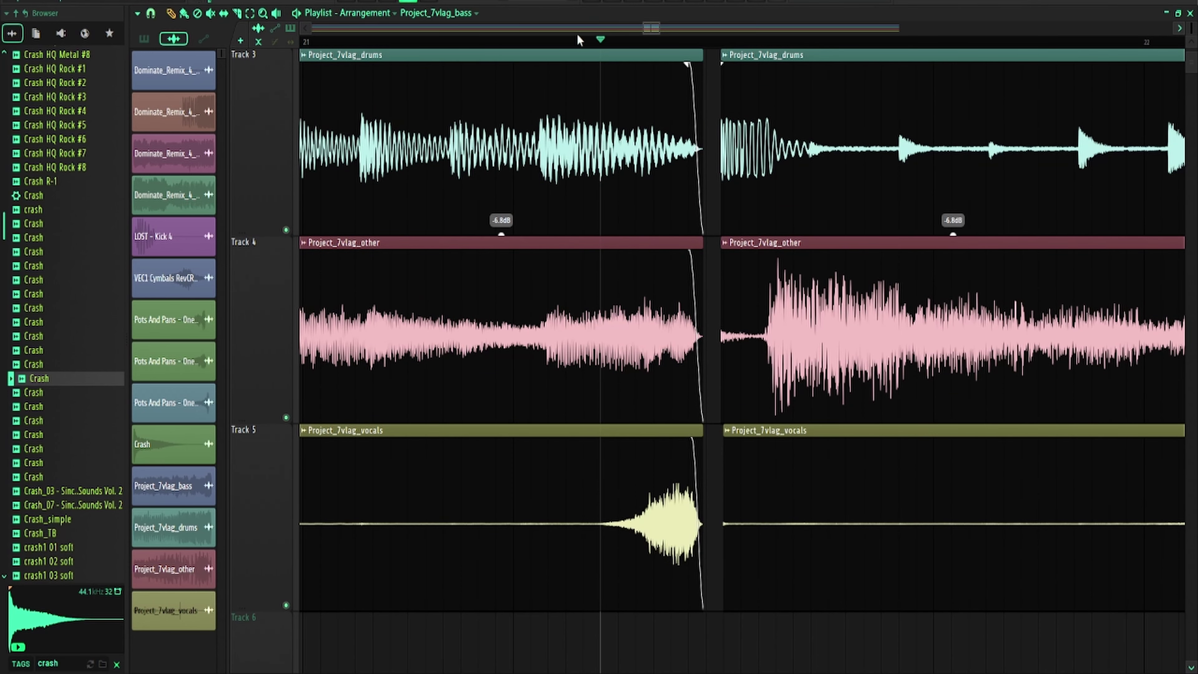
Play back the gap in bar 21 from shortly before the cut
left_click(560, 43)
key("space")
key("space")
left_click_drag(825, 519, 738, 124, "ctrl")
right_click(744, 284)
key("ctrl+z")
Add a fade-in at the start of the Project_7vlag_other clip after the gap and start playback
left_click(713, 304, "ctrl")
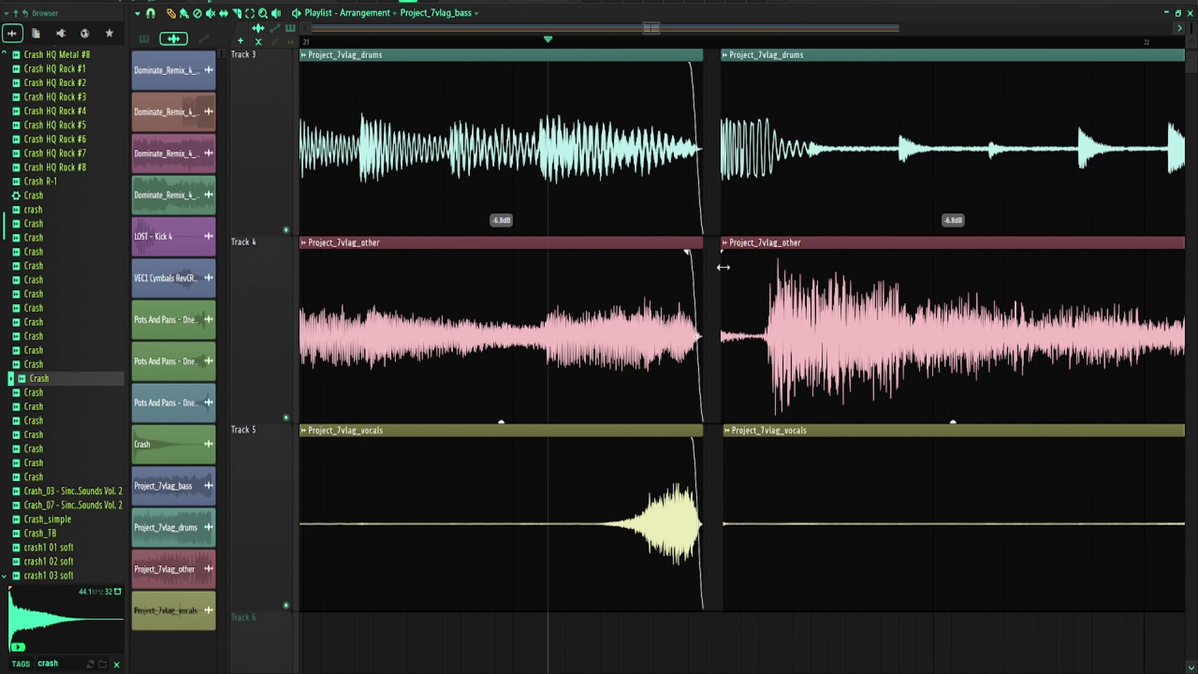
left_click_drag(723, 267, 772, 259)
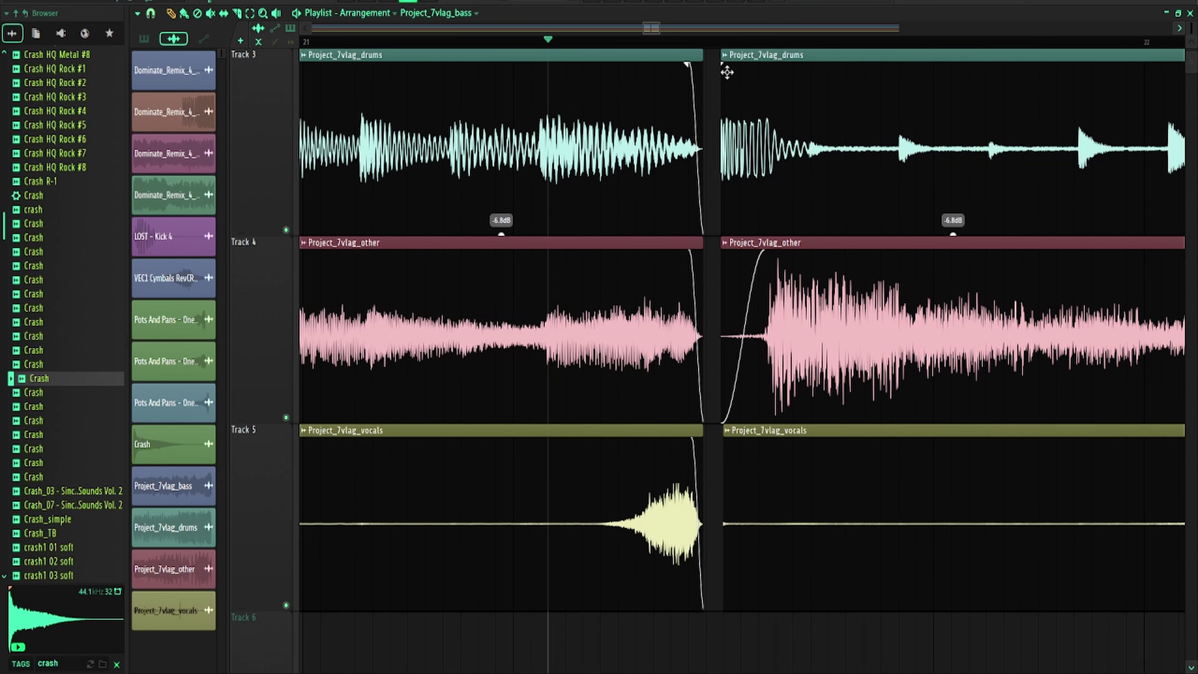
key("space")
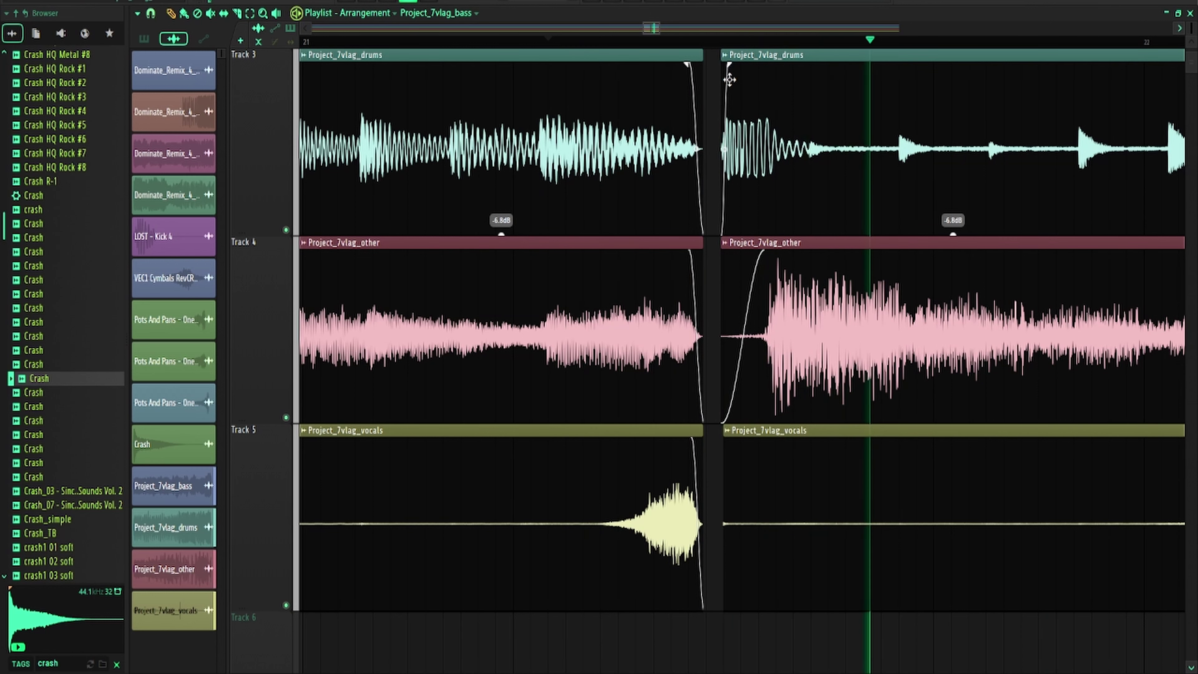
Try a very short fade-in on the drums clip after the gap, remove it and replay the transition
key("space")
left_click_drag(728, 65, 721, 66)
key("space")
key("space")
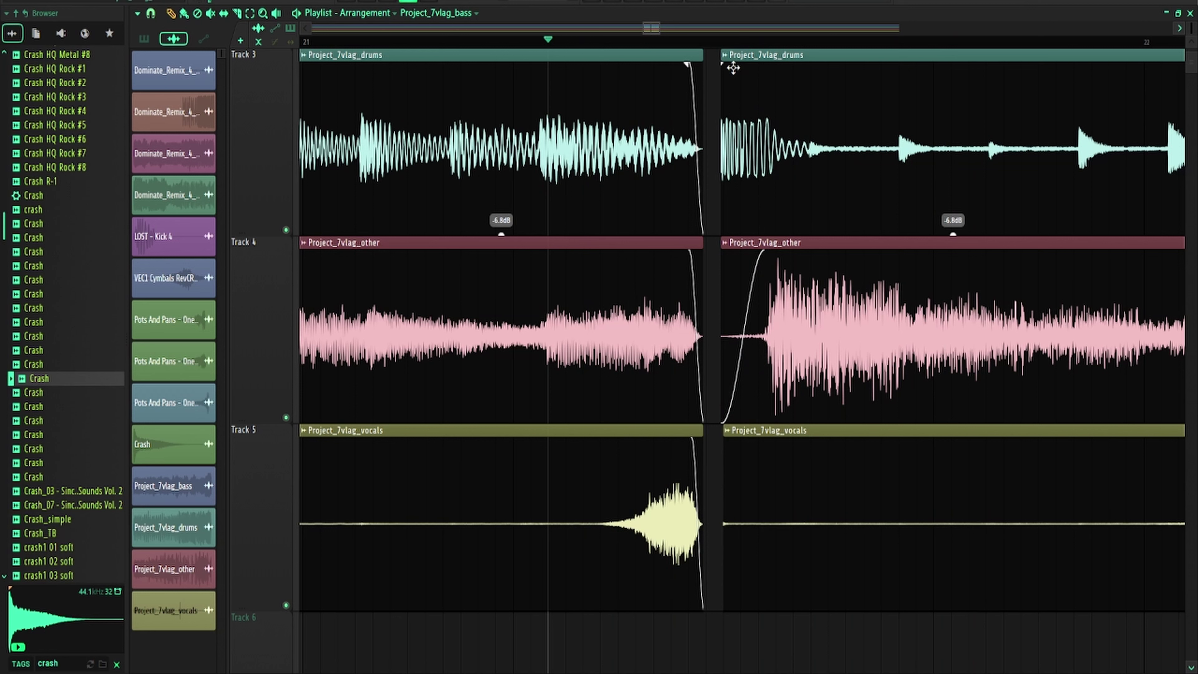
Listen through the transition into the following bars and place the playhead in the middle of bar 22
key("space")
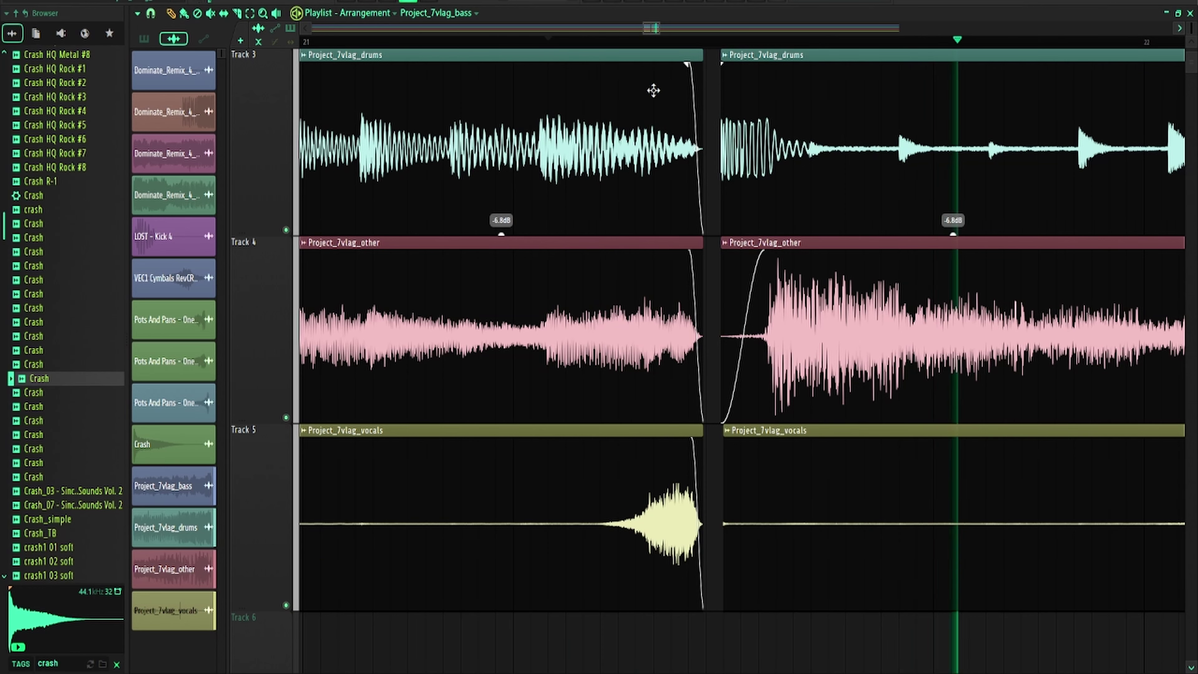
scroll(656, 85, "down", 2)
scroll(663, 82, "down", 1)
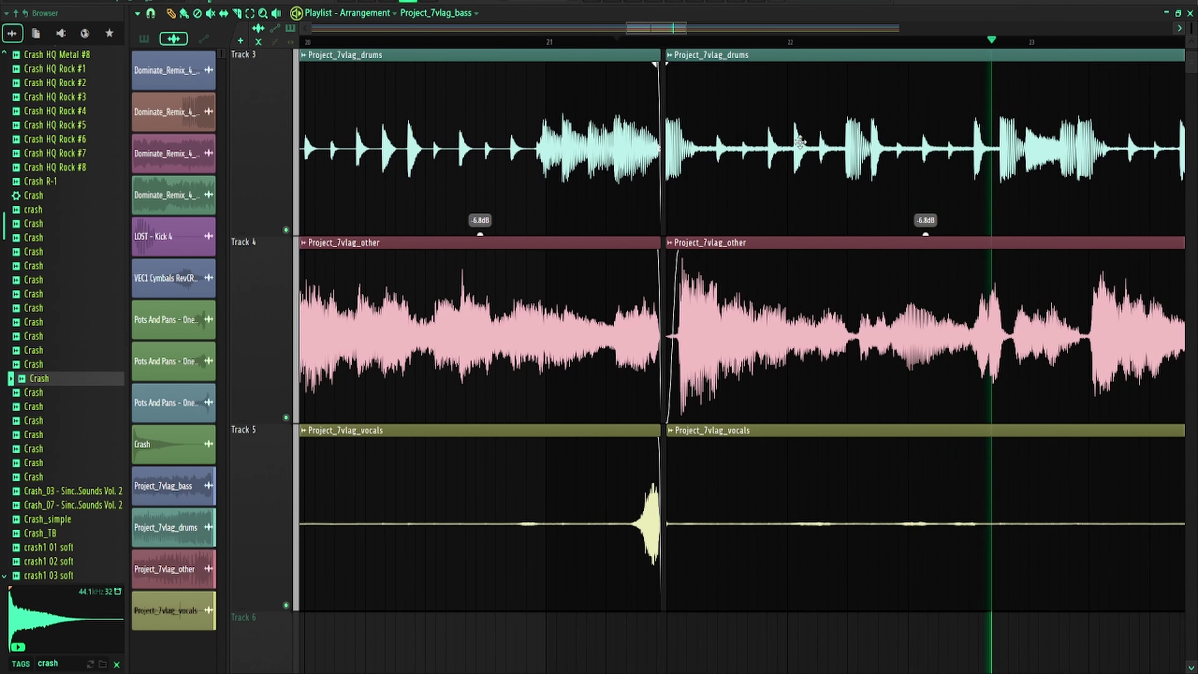
scroll(648, 97, "down", 1)
scroll(849, 113, "up", 3)
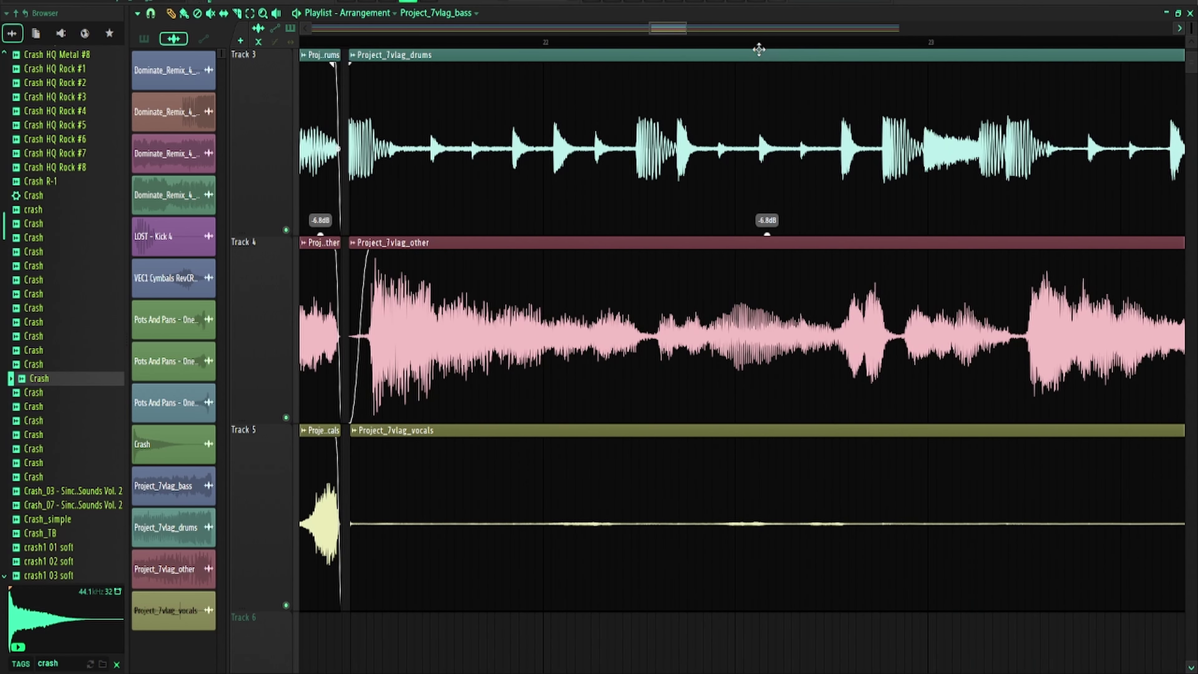
left_click(727, 42)
scroll(661, 48, "down", 2)
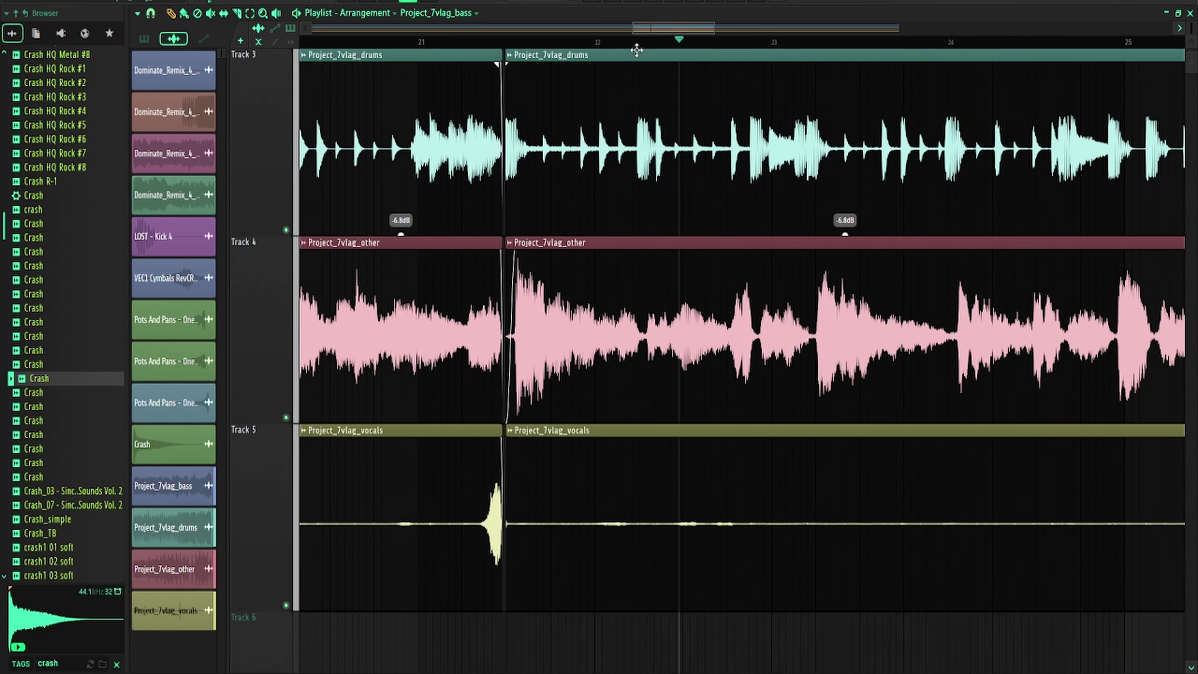
Sweep band 3 of the master's Fruity parametric EQ 2 with a boost and turn it into a narrow bass-range cut
key("F9")
left_click_drag(295, 198, 302, 268)
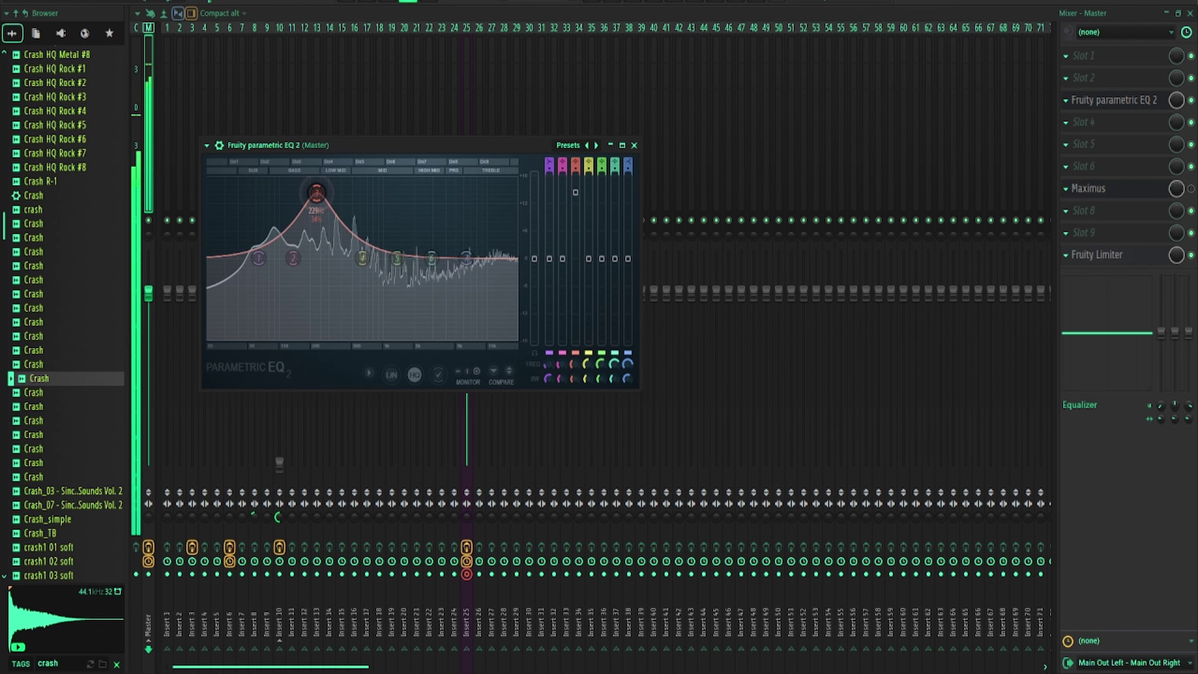
left_click_drag(316, 193, 318, 255)
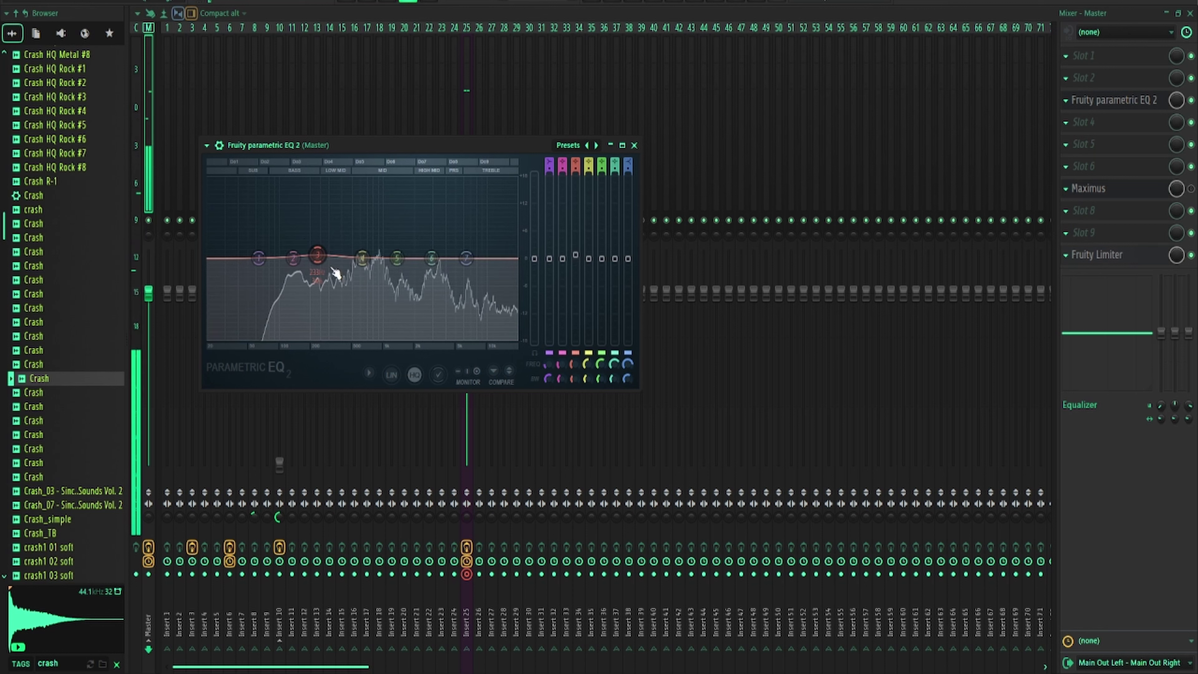
scroll(325, 260, "down", 6)
left_click_drag(329, 265, 300, 283)
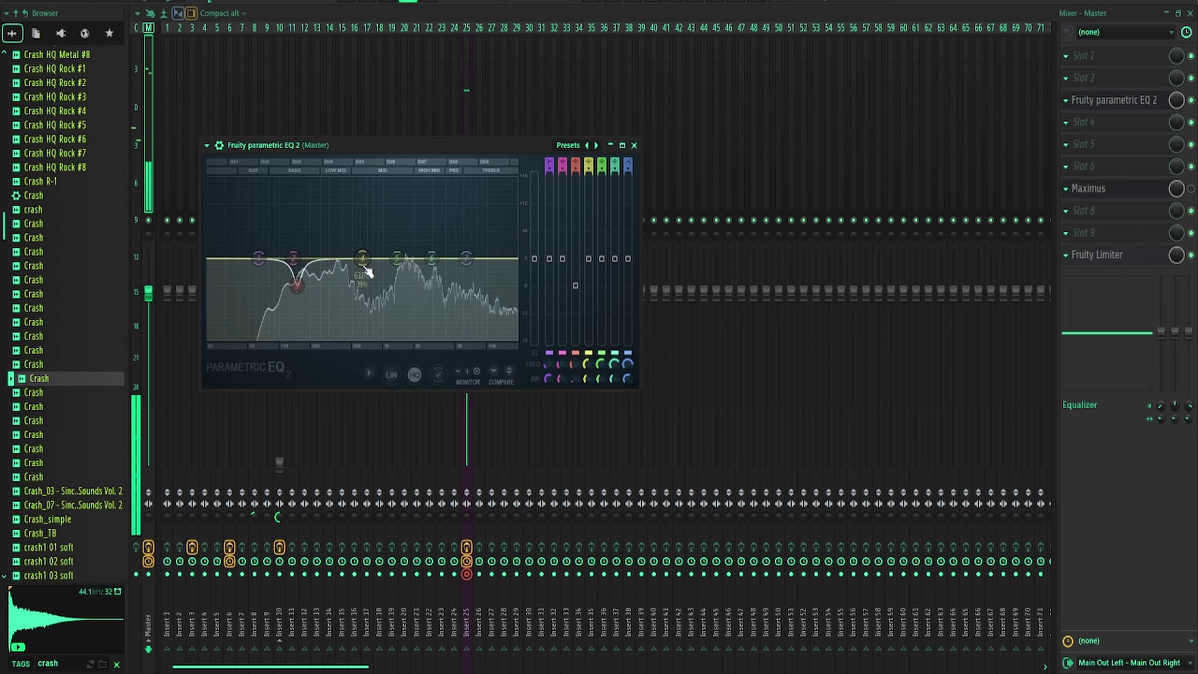
Cut band 4 of the master equalizer narrowly at about 405 Hz and dip band 5 gently in the mids
left_click_drag(362, 258, 352, 292)
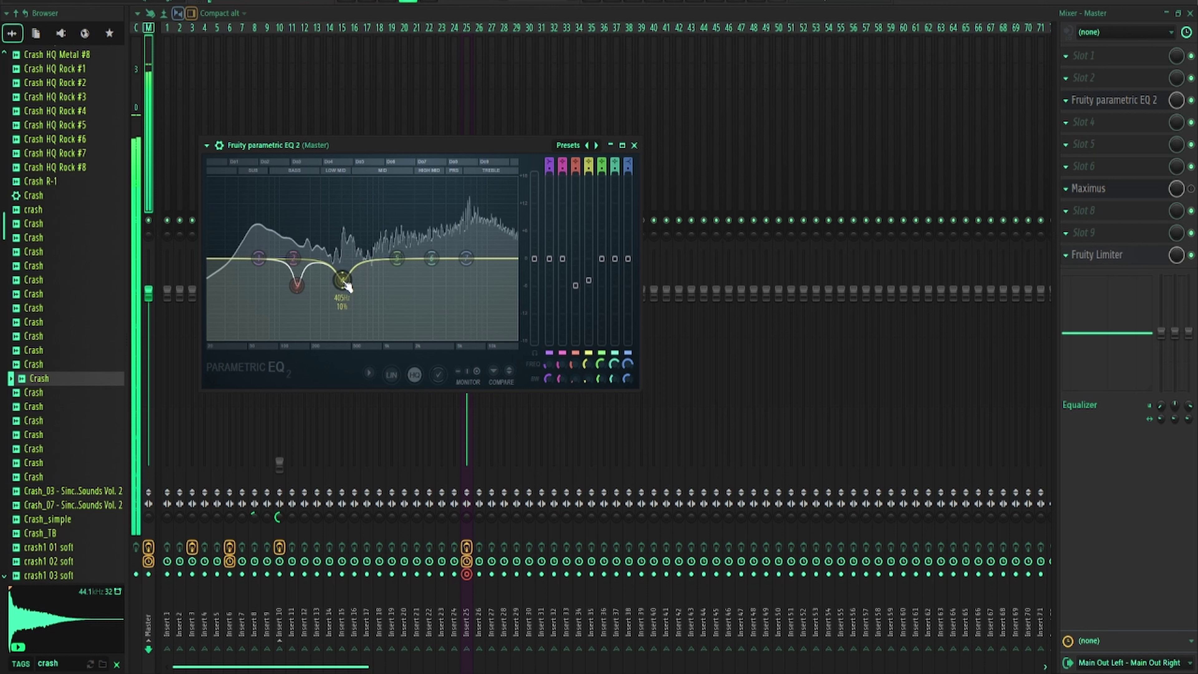
left_click_drag(347, 286, 343, 272)
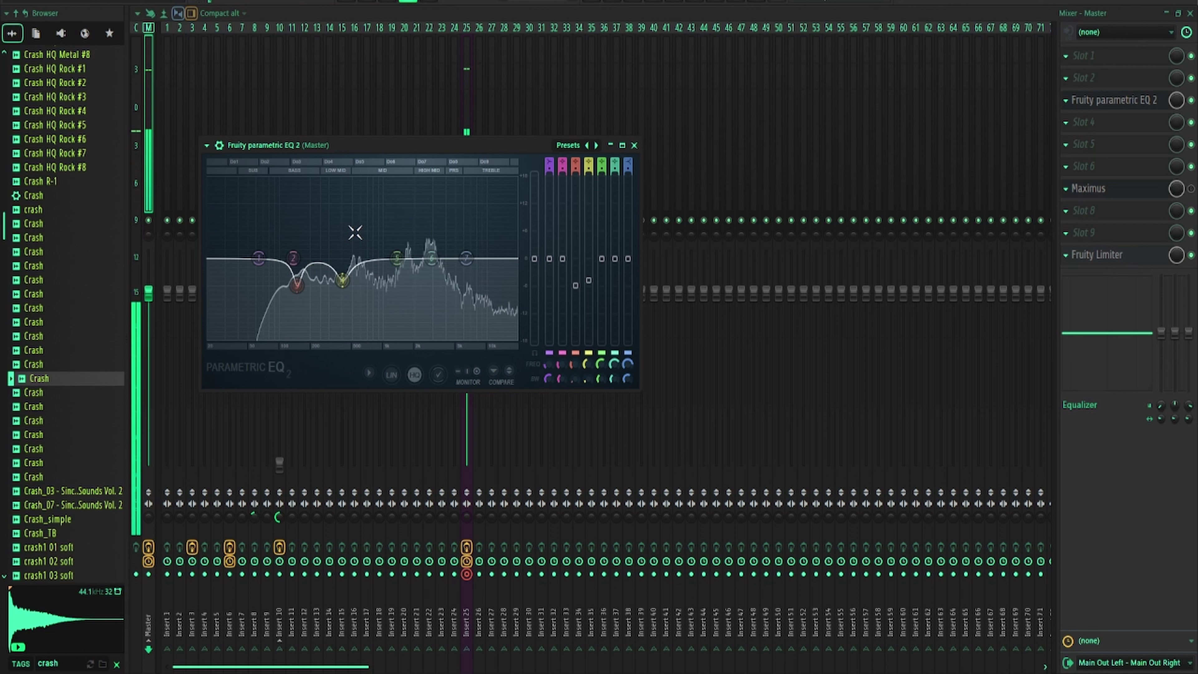
left_click_drag(396, 257, 401, 243)
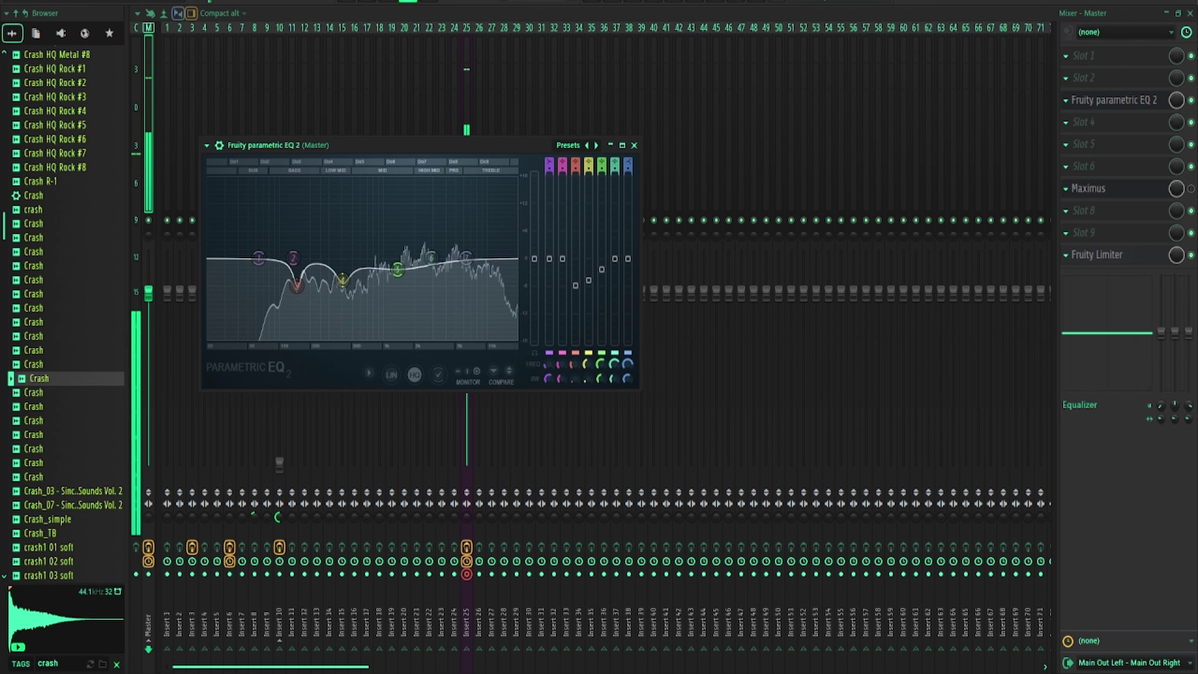
Switch Maximus back on in the master track, check its band display during playback and put its window away
left_click(1190, 189)
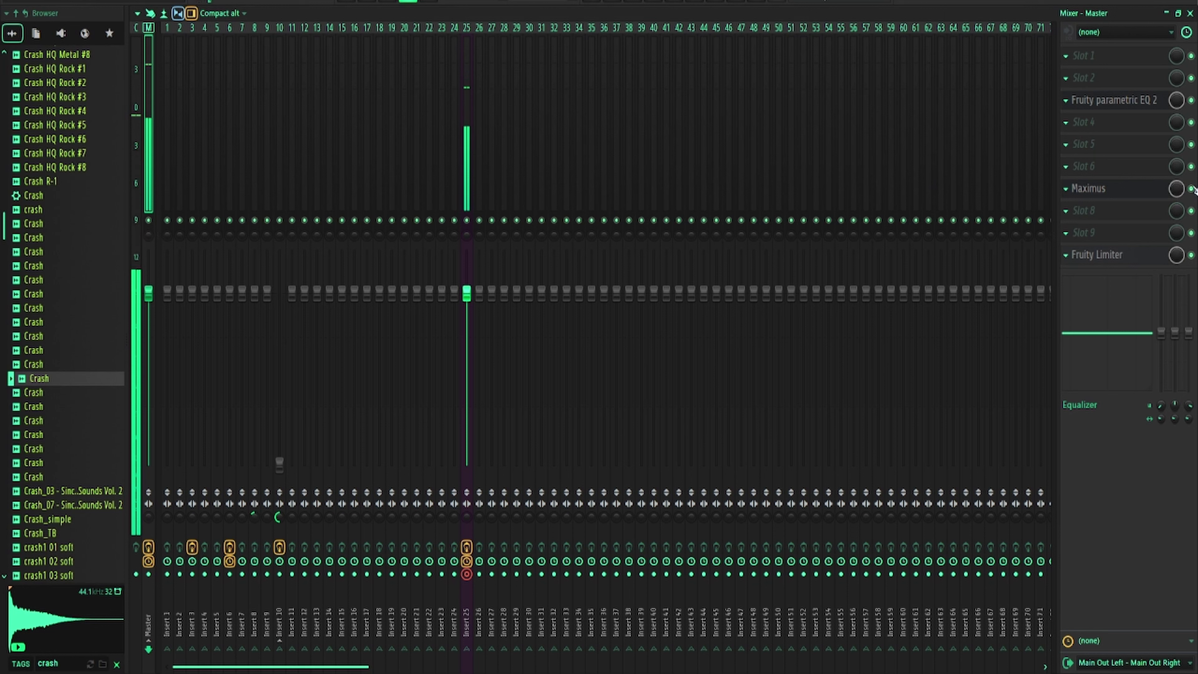
left_click(1127, 193)
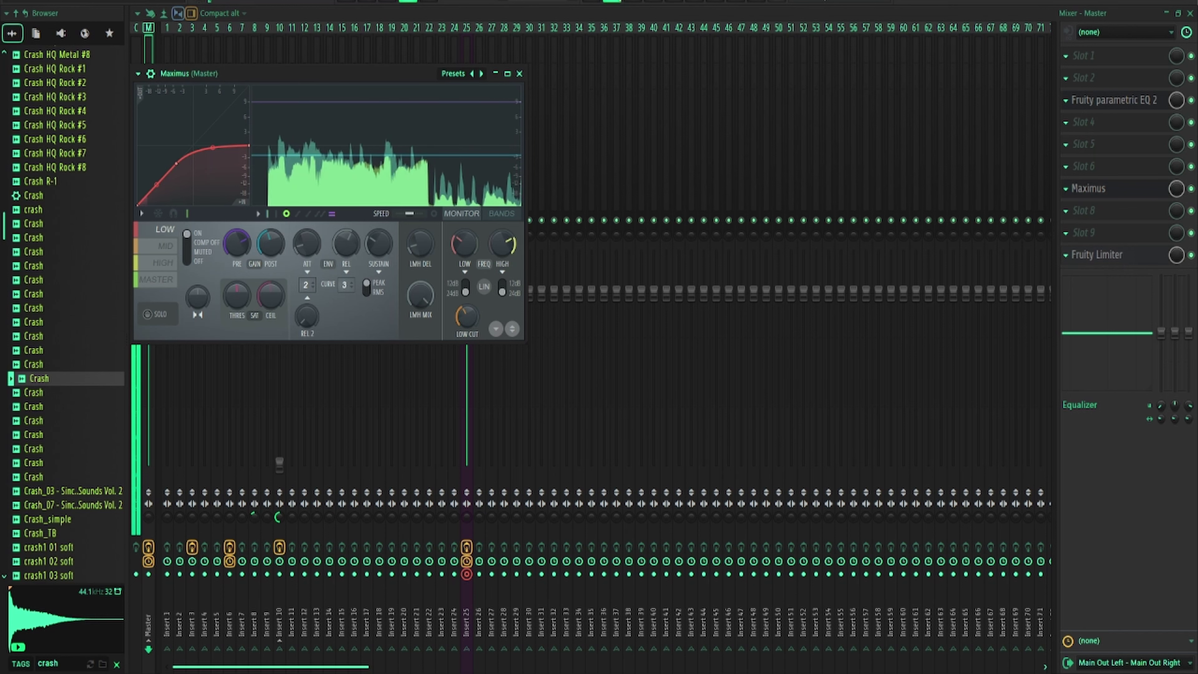
left_click(519, 73)
Raise the volume of the Insert 10 reverb track, check the playlist and return to the mixer
left_click_drag(279, 463, 279, 370)
key("F5")
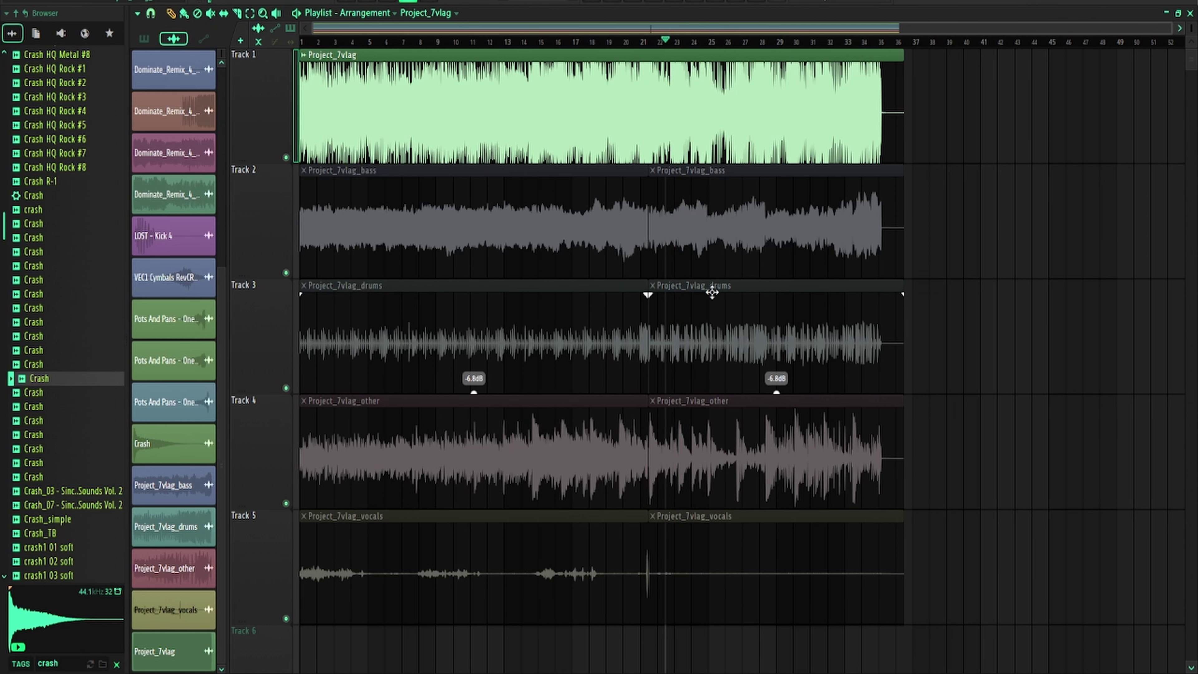
key("F9")
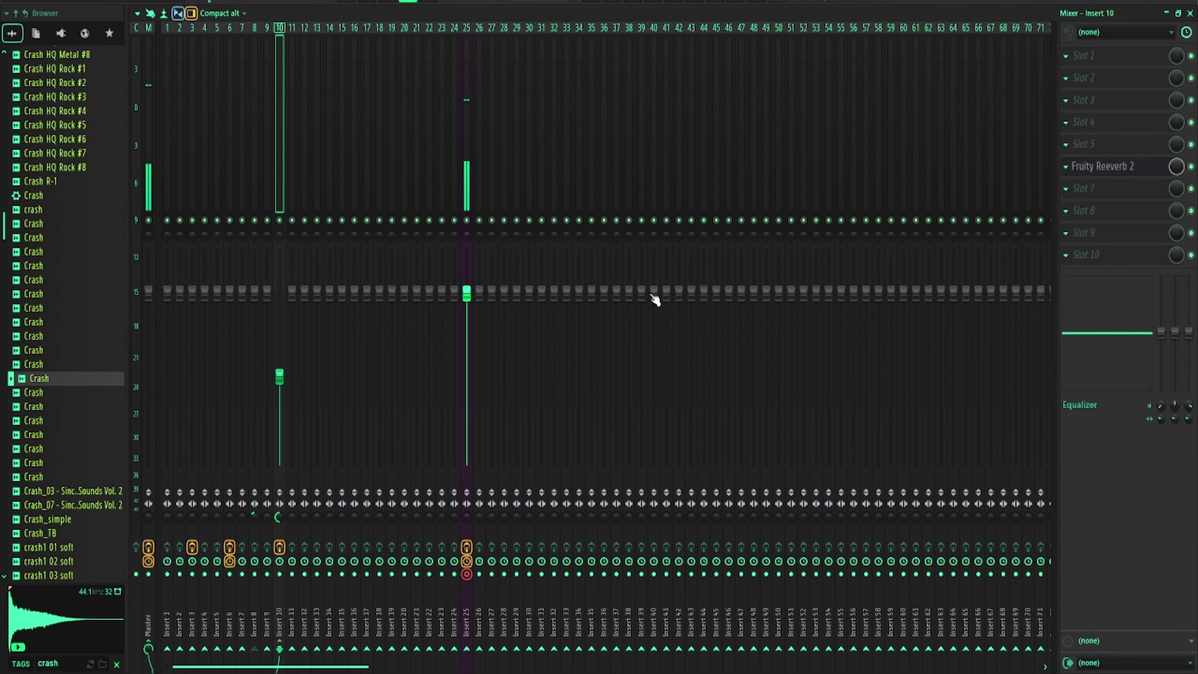